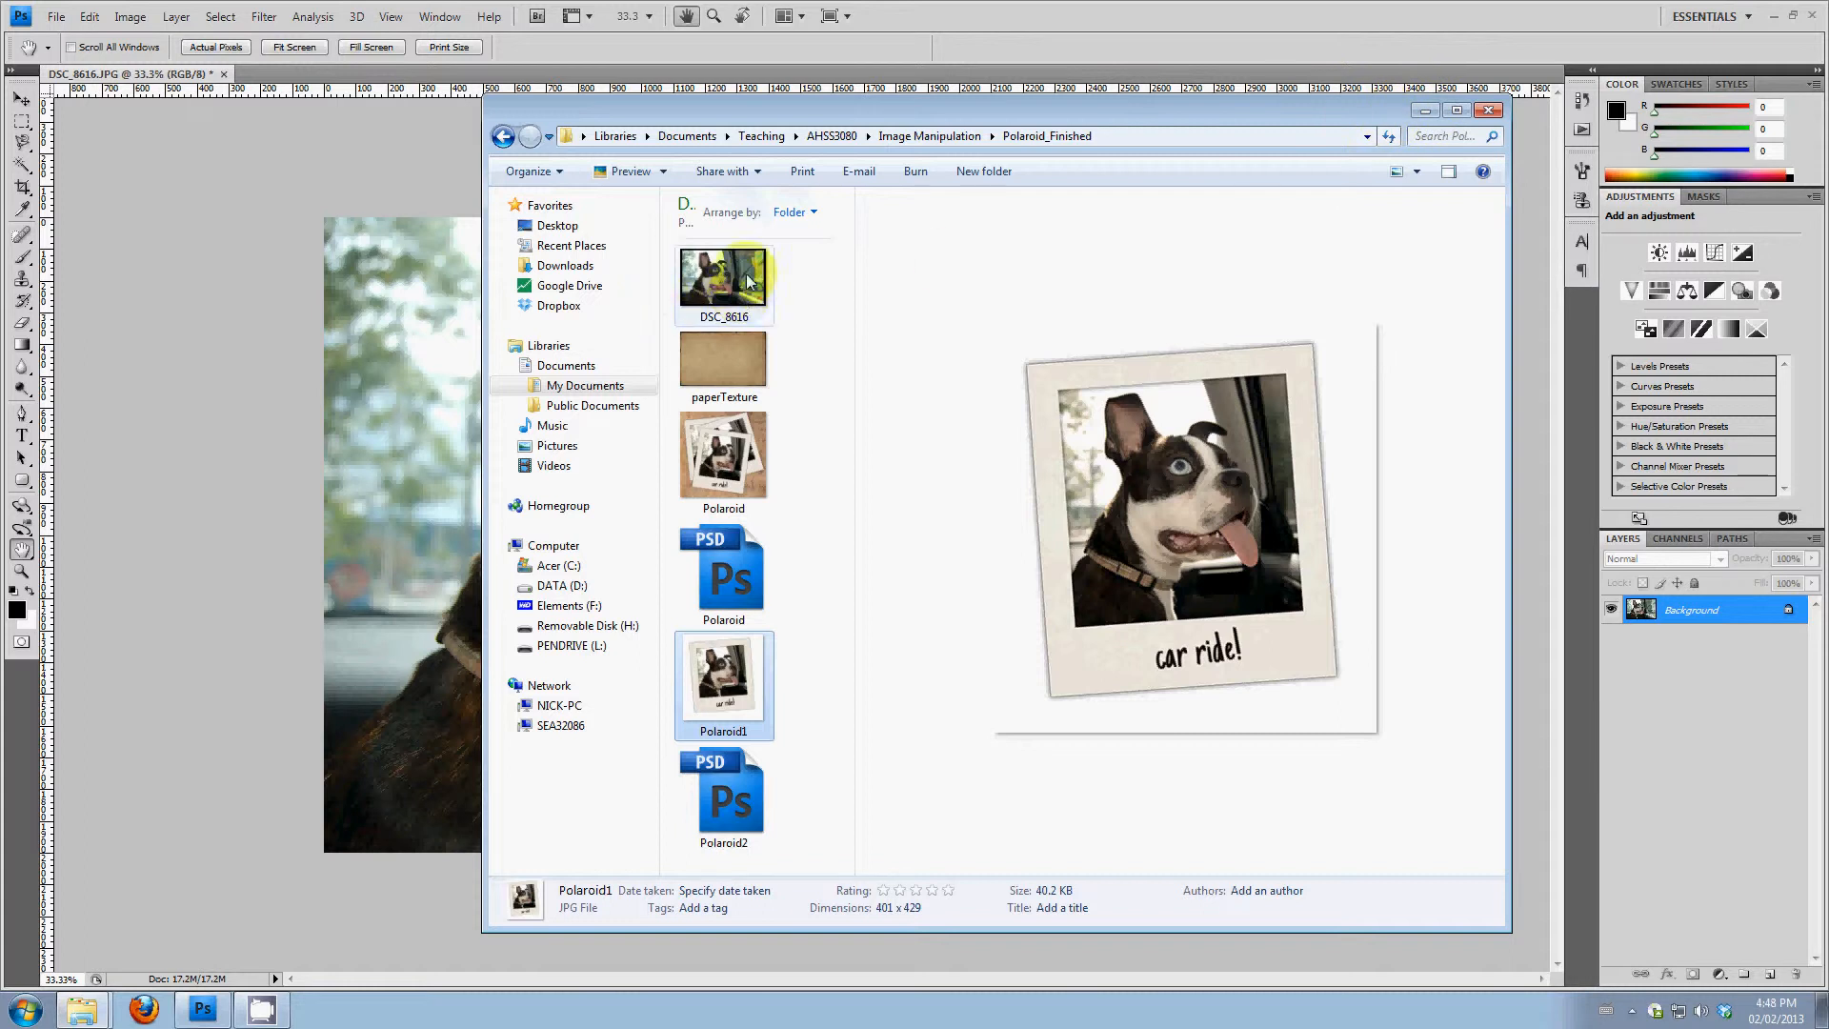
Create a new RGB document named polaroid, 500 by 500 pixels at 300 pixels/inch with a transparent background
drag(748, 281, 253, 203)
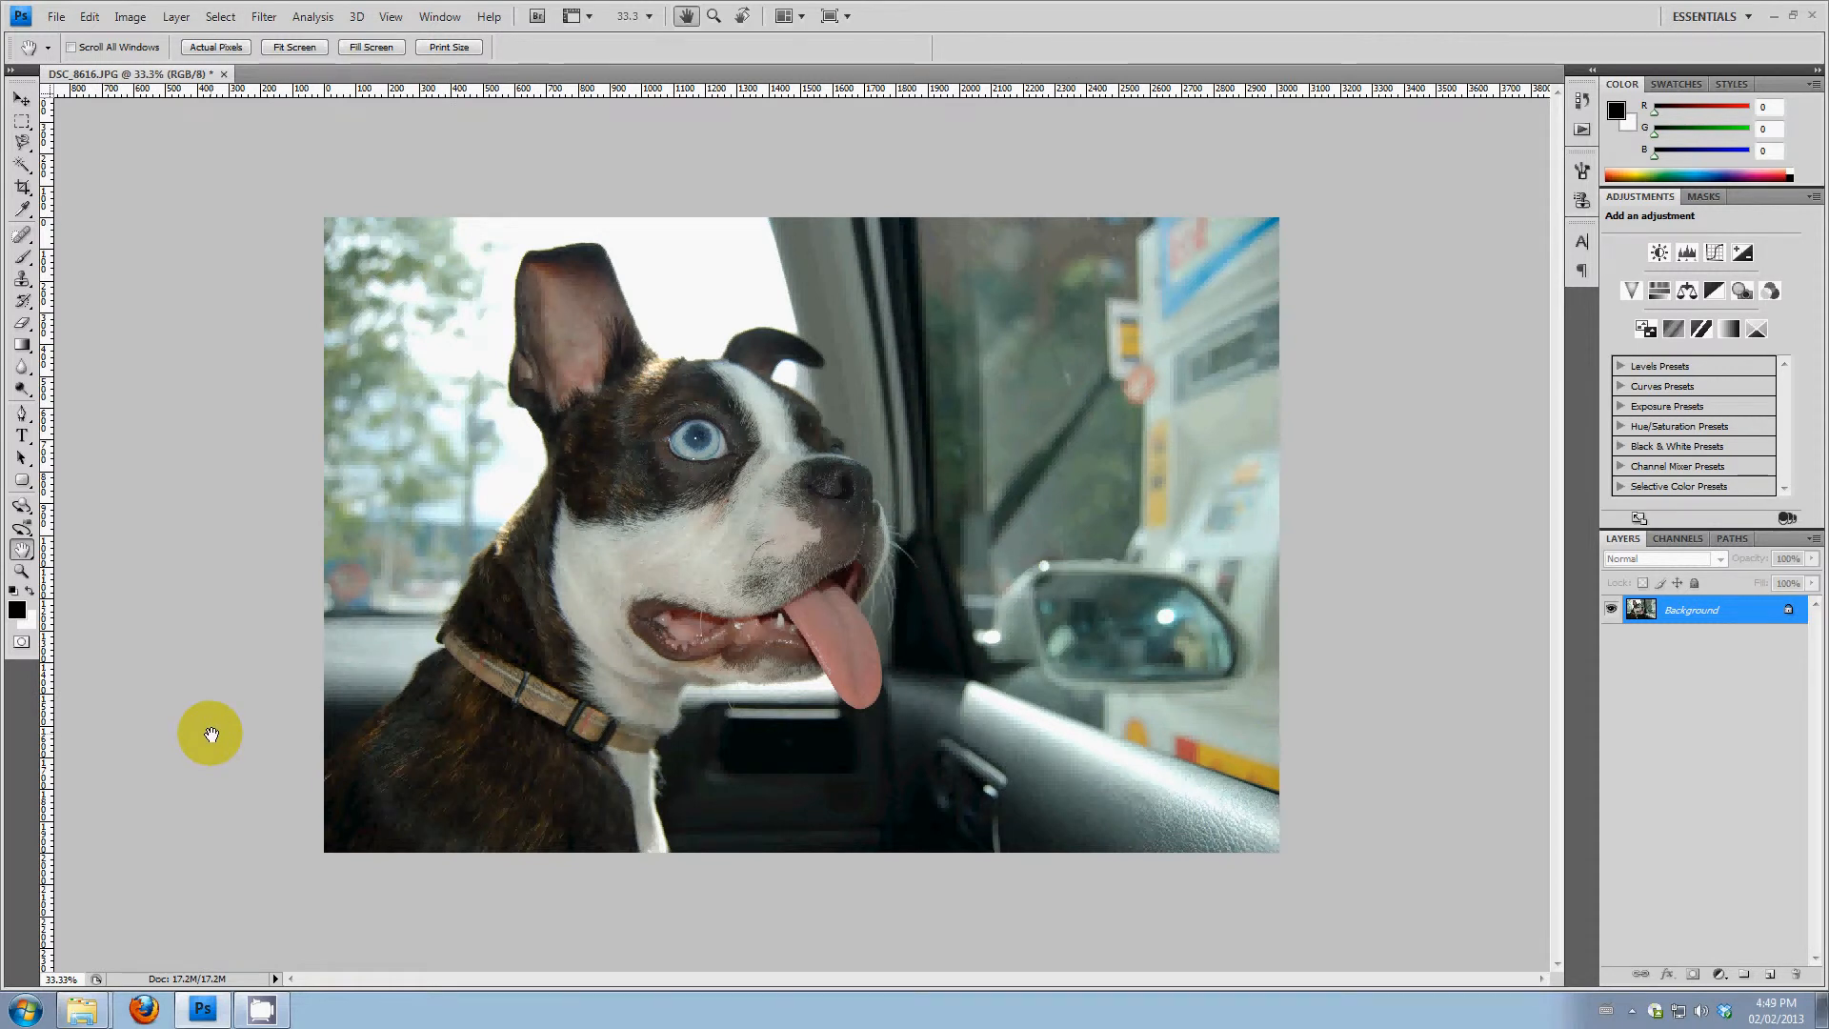
click(56, 17)
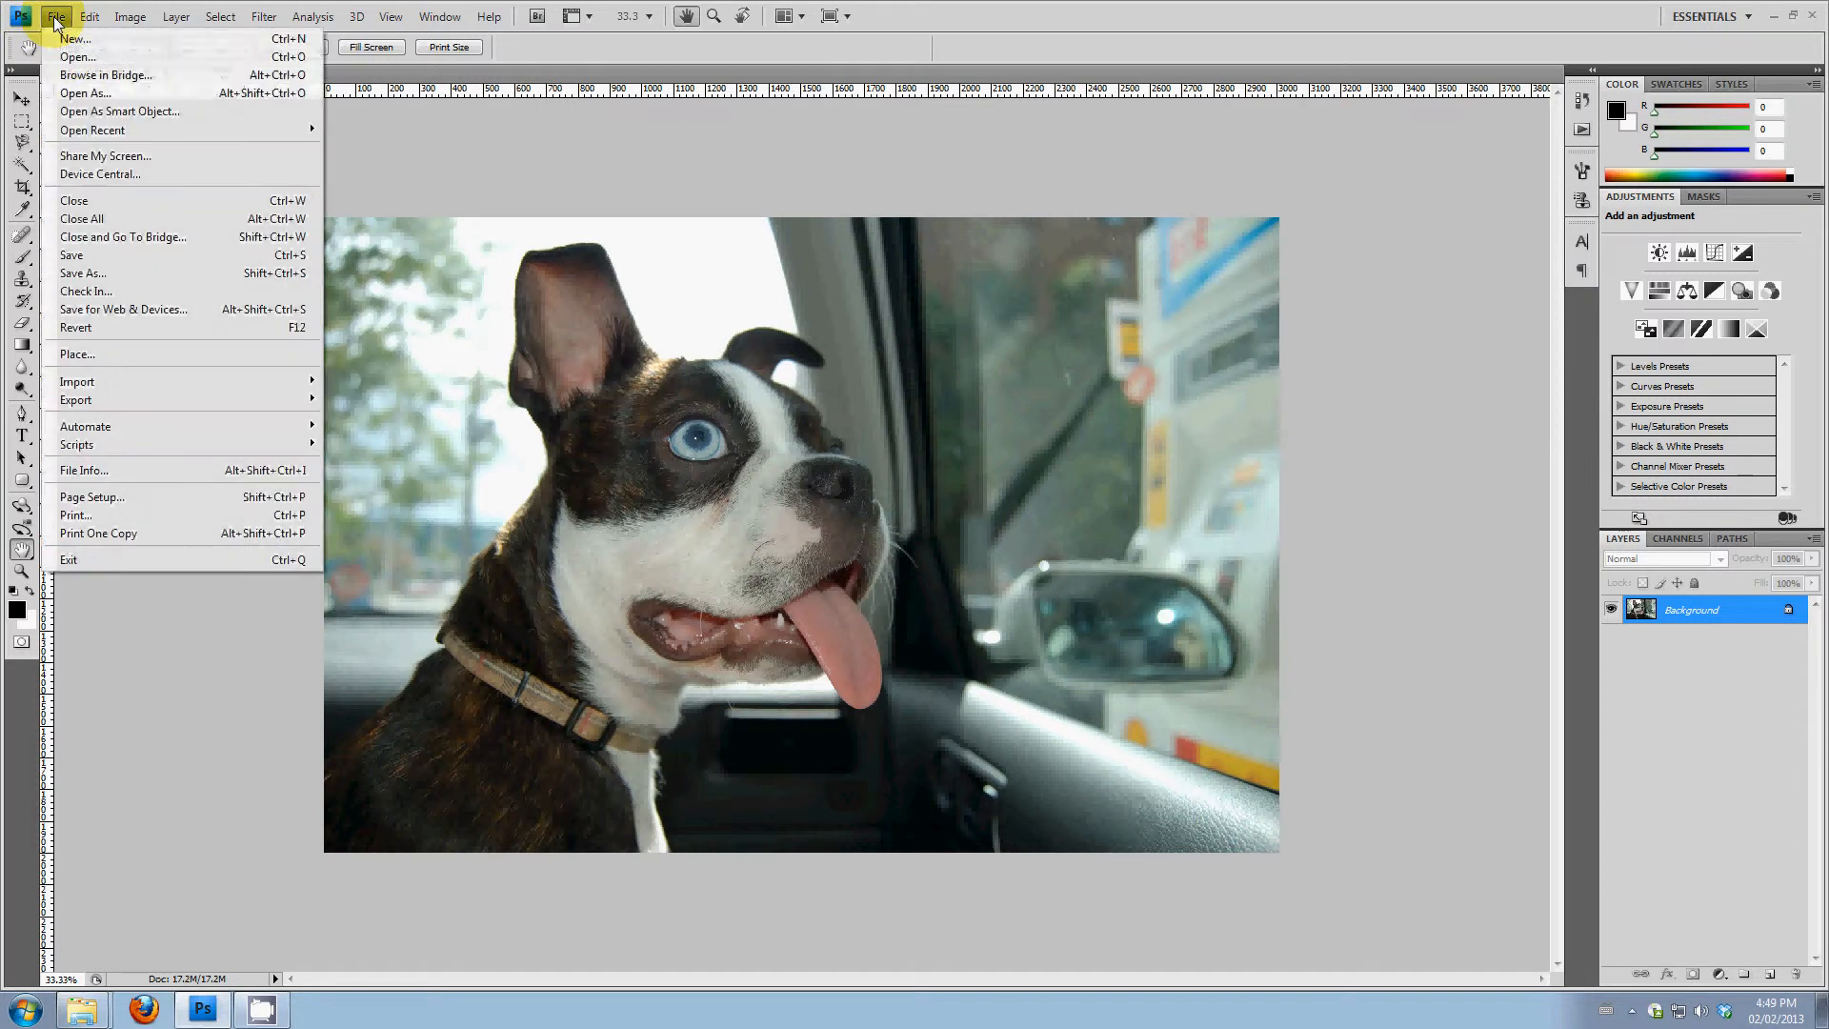
click(69, 38)
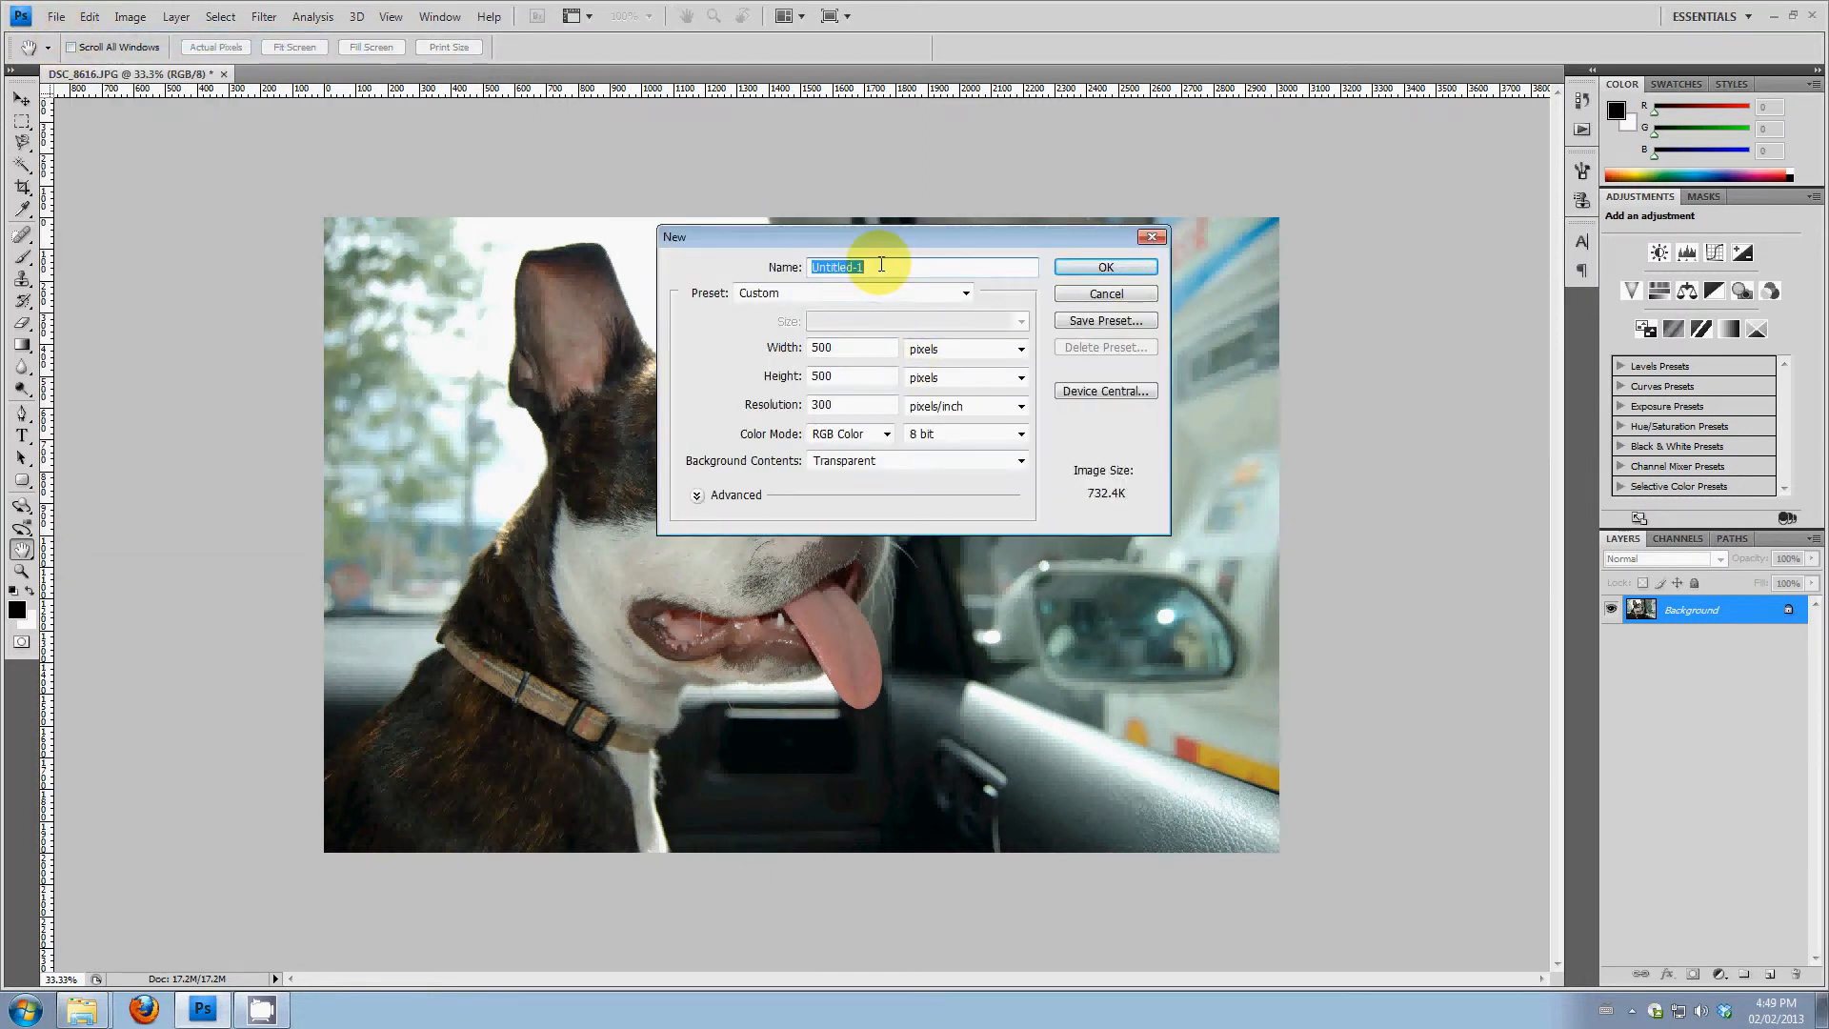
text(polaroid)
click(869, 349)
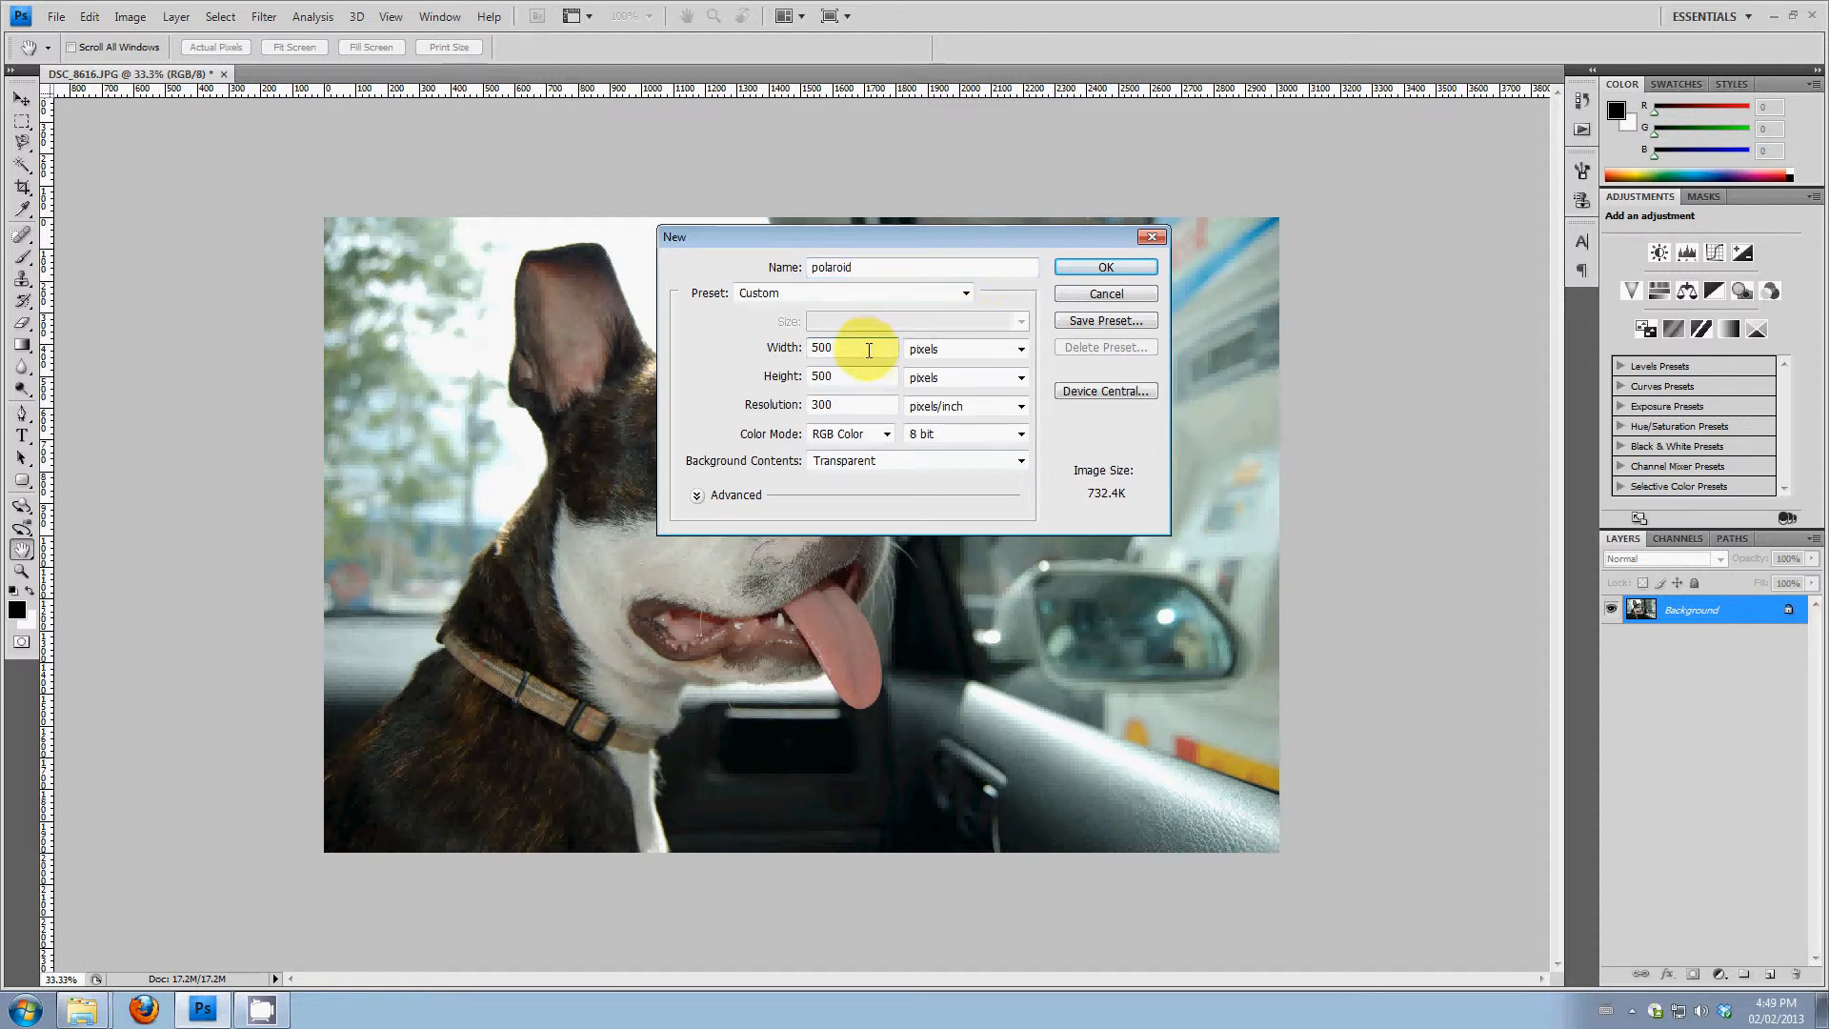
click(989, 349)
click(929, 362)
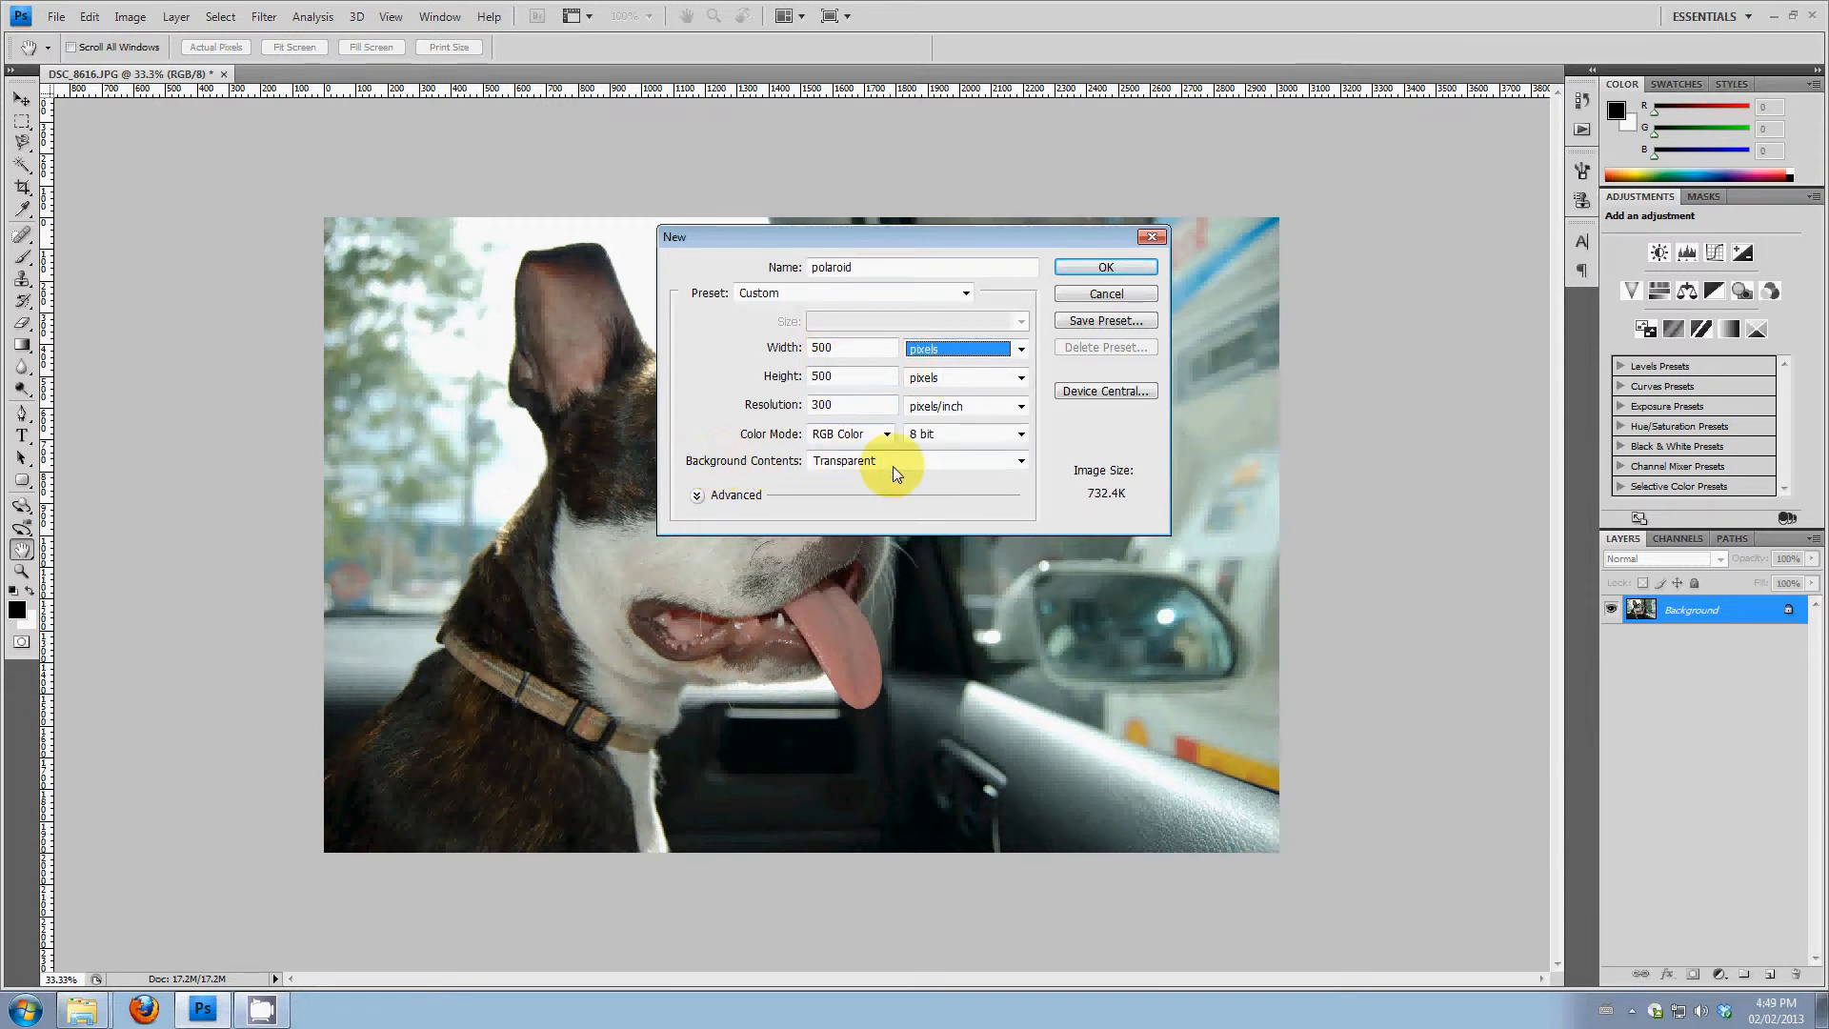
click(1138, 267)
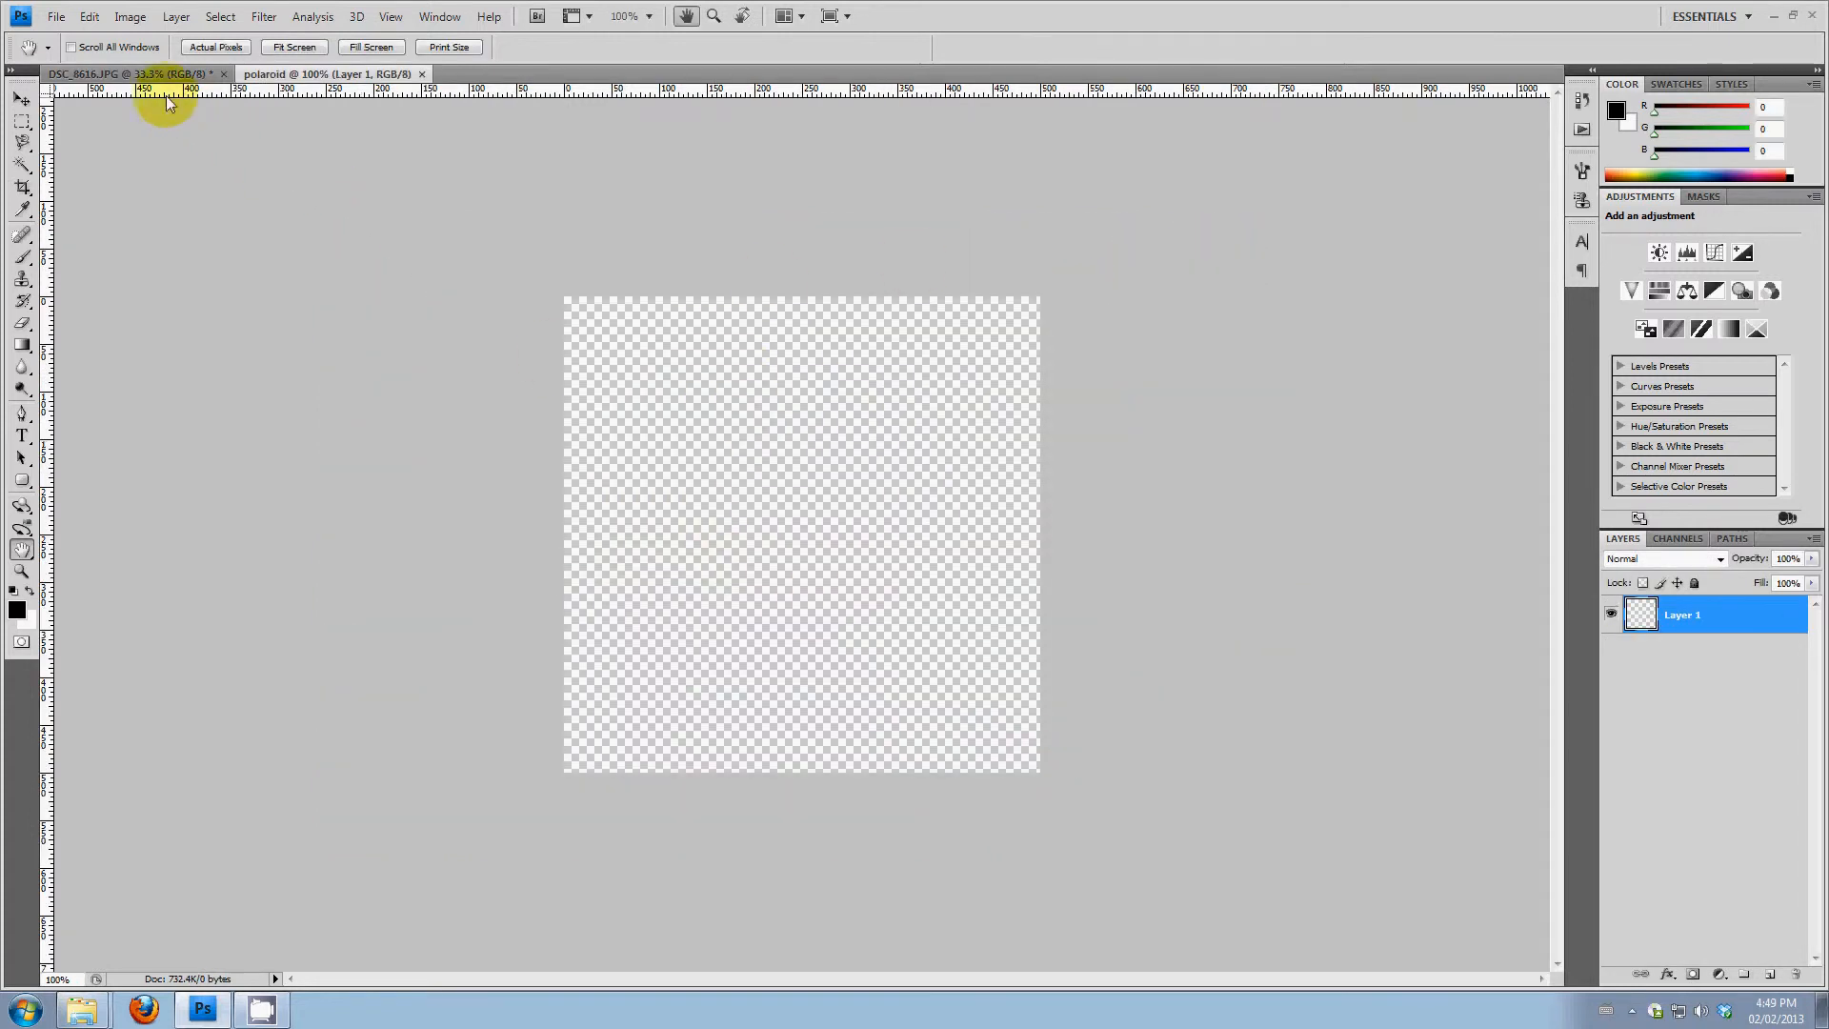
Return to the blank polaroid document, check that its rulers are enabled, and set the ruler units to pixels
click(194, 75)
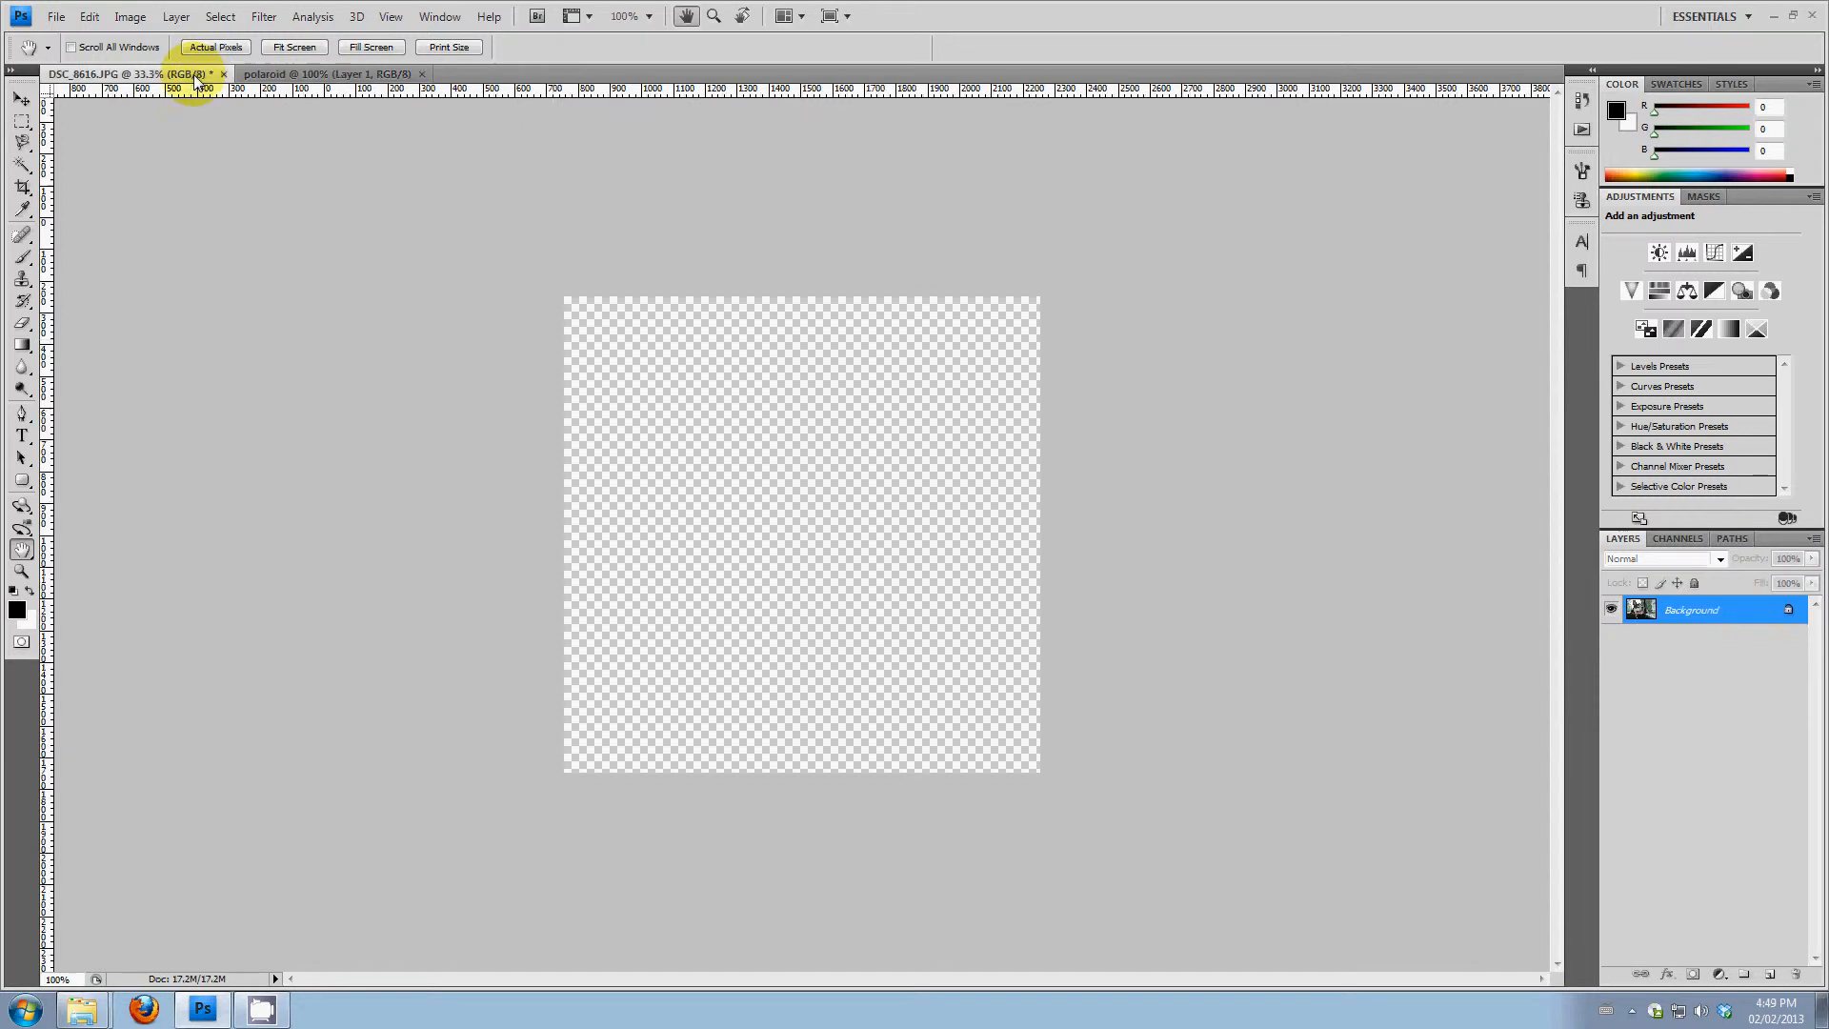
click(286, 73)
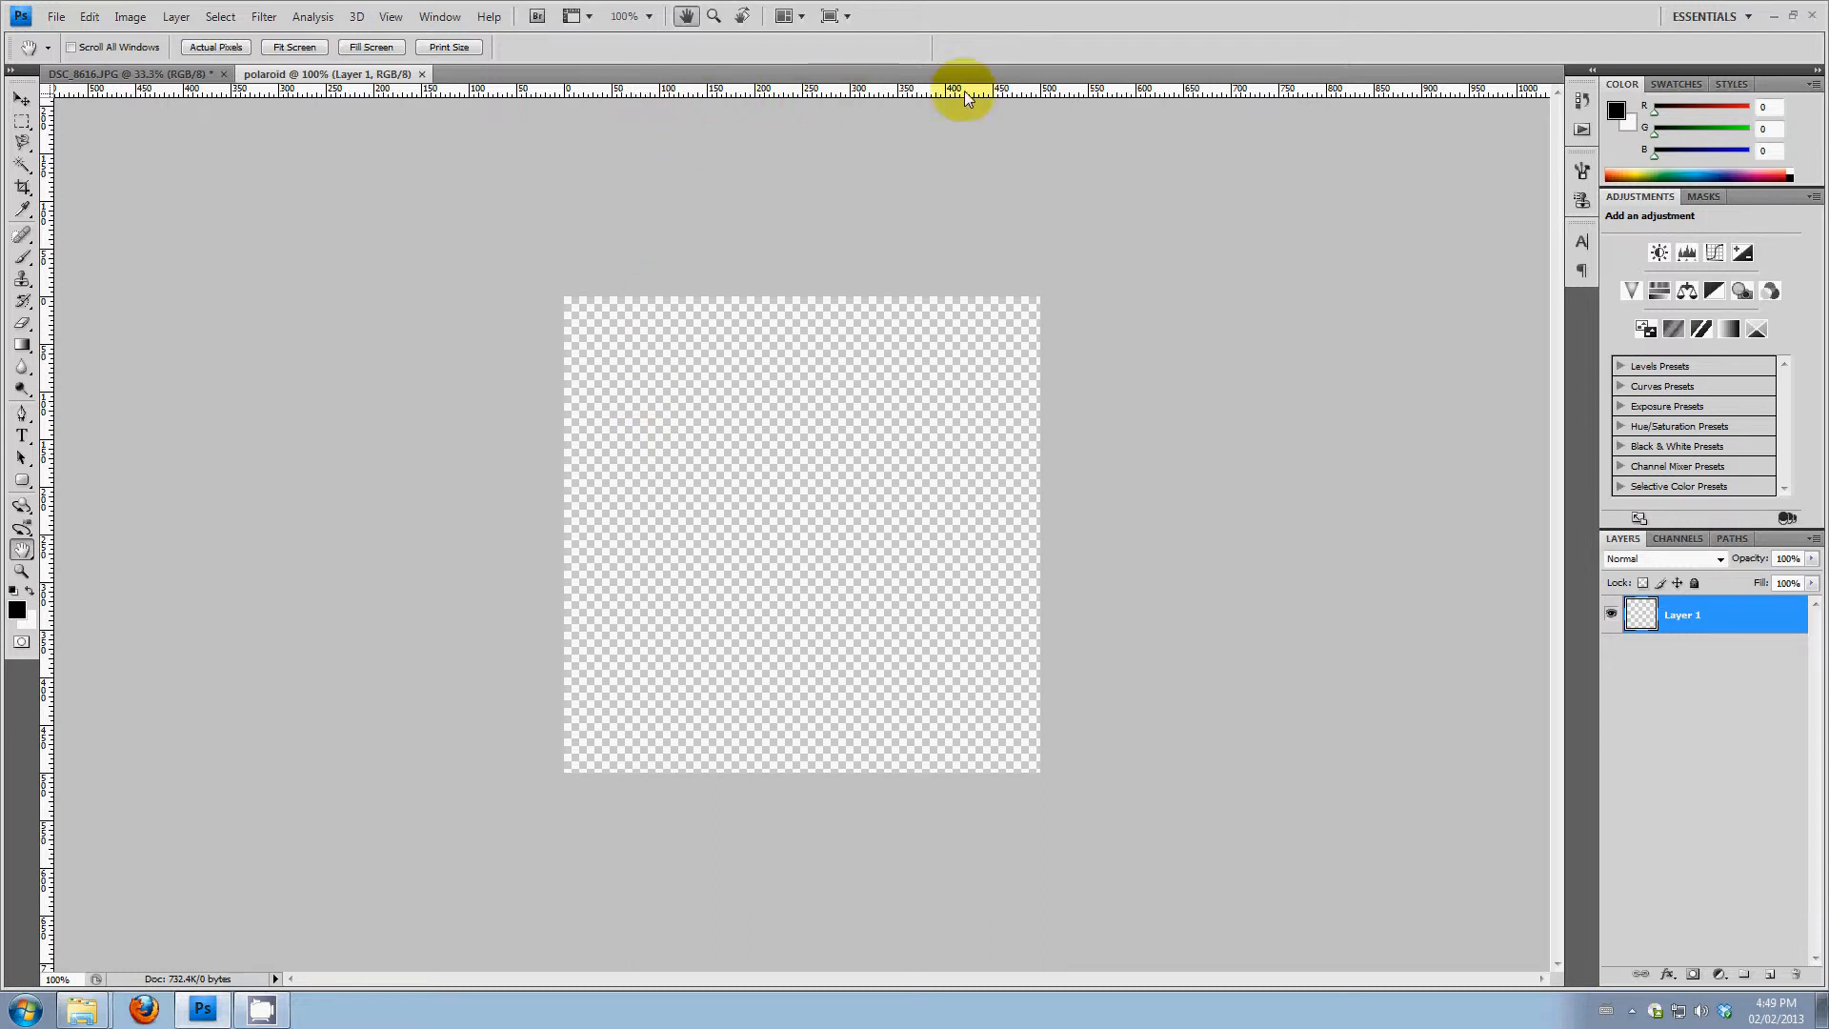
click(387, 18)
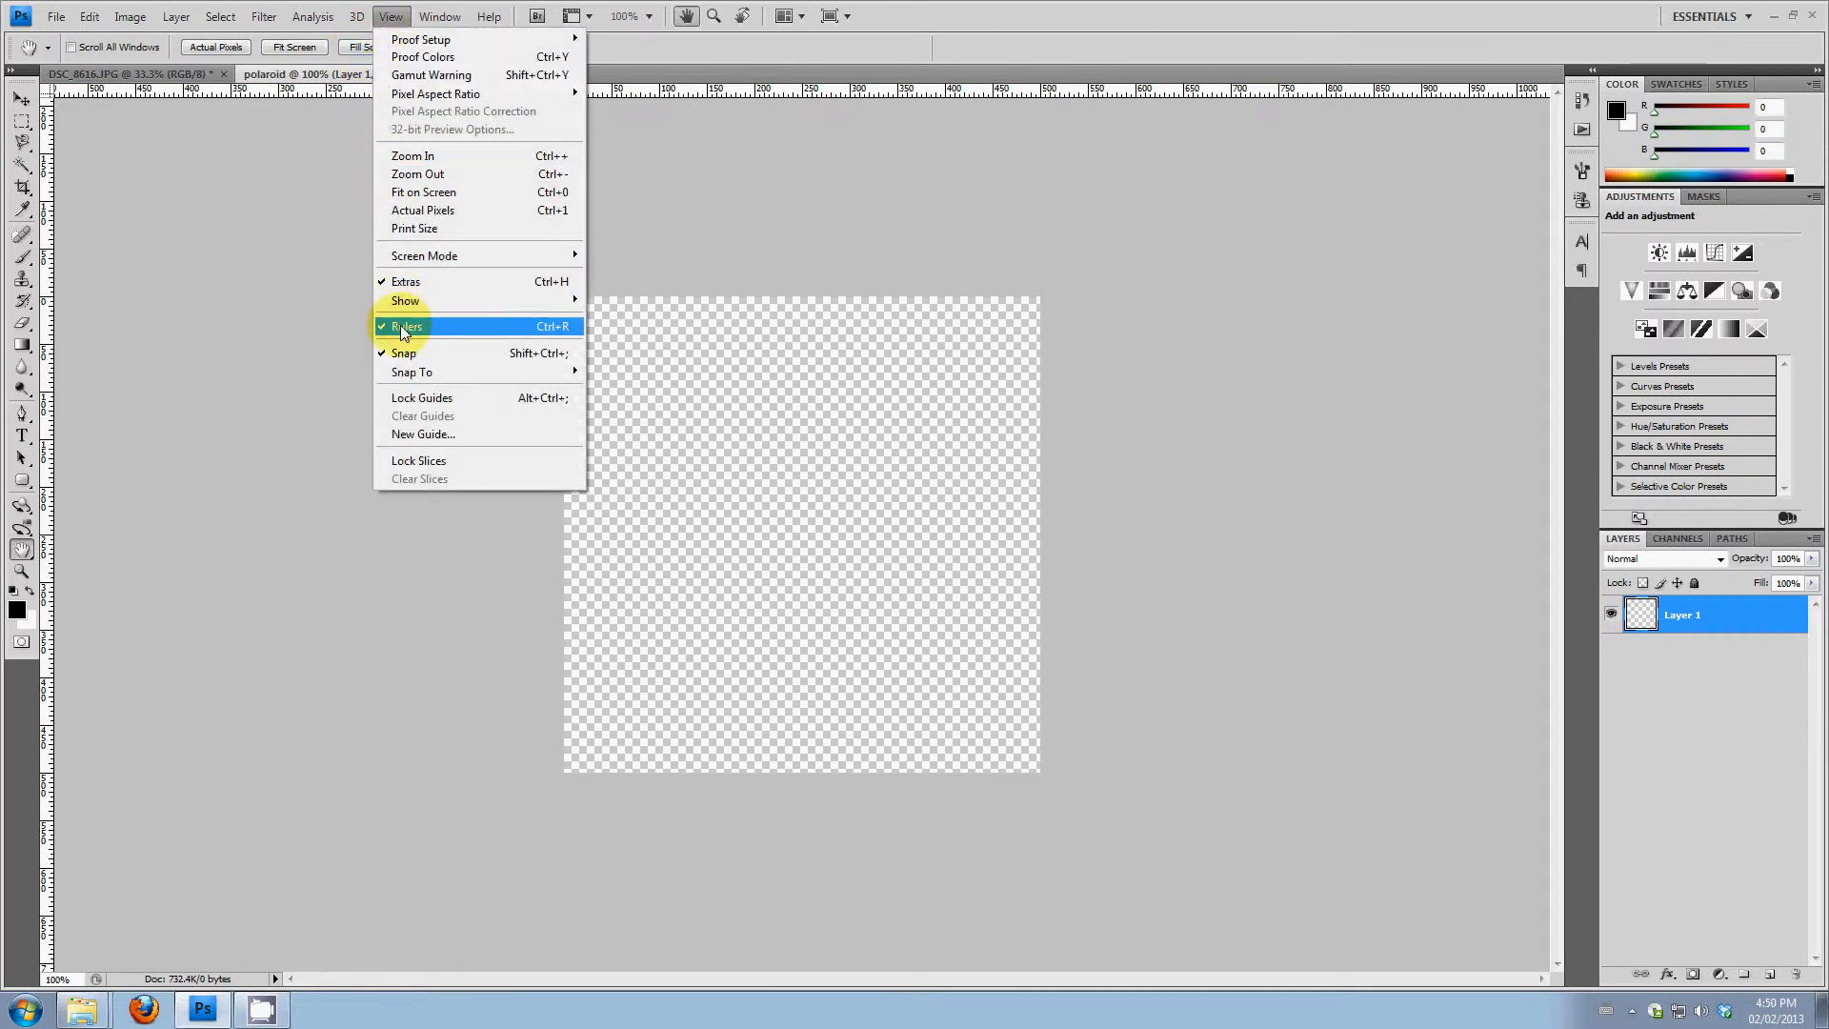
click(283, 328)
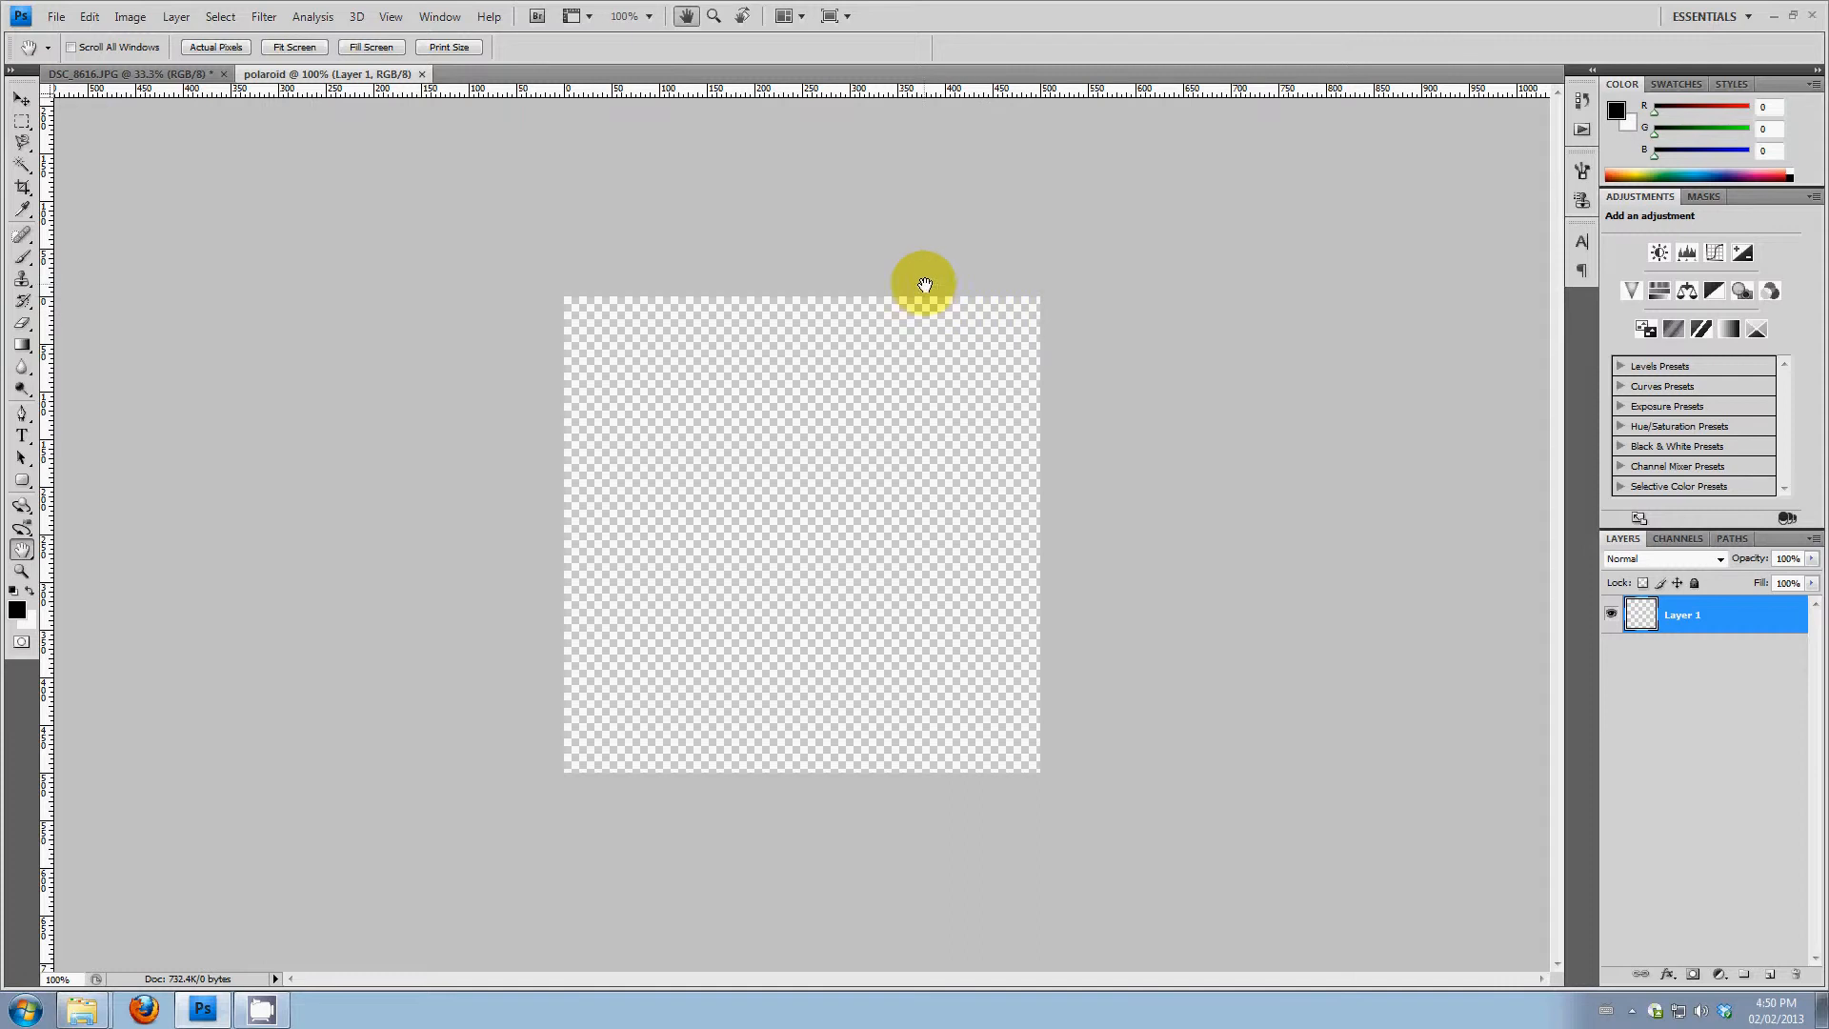
right_click(945, 90)
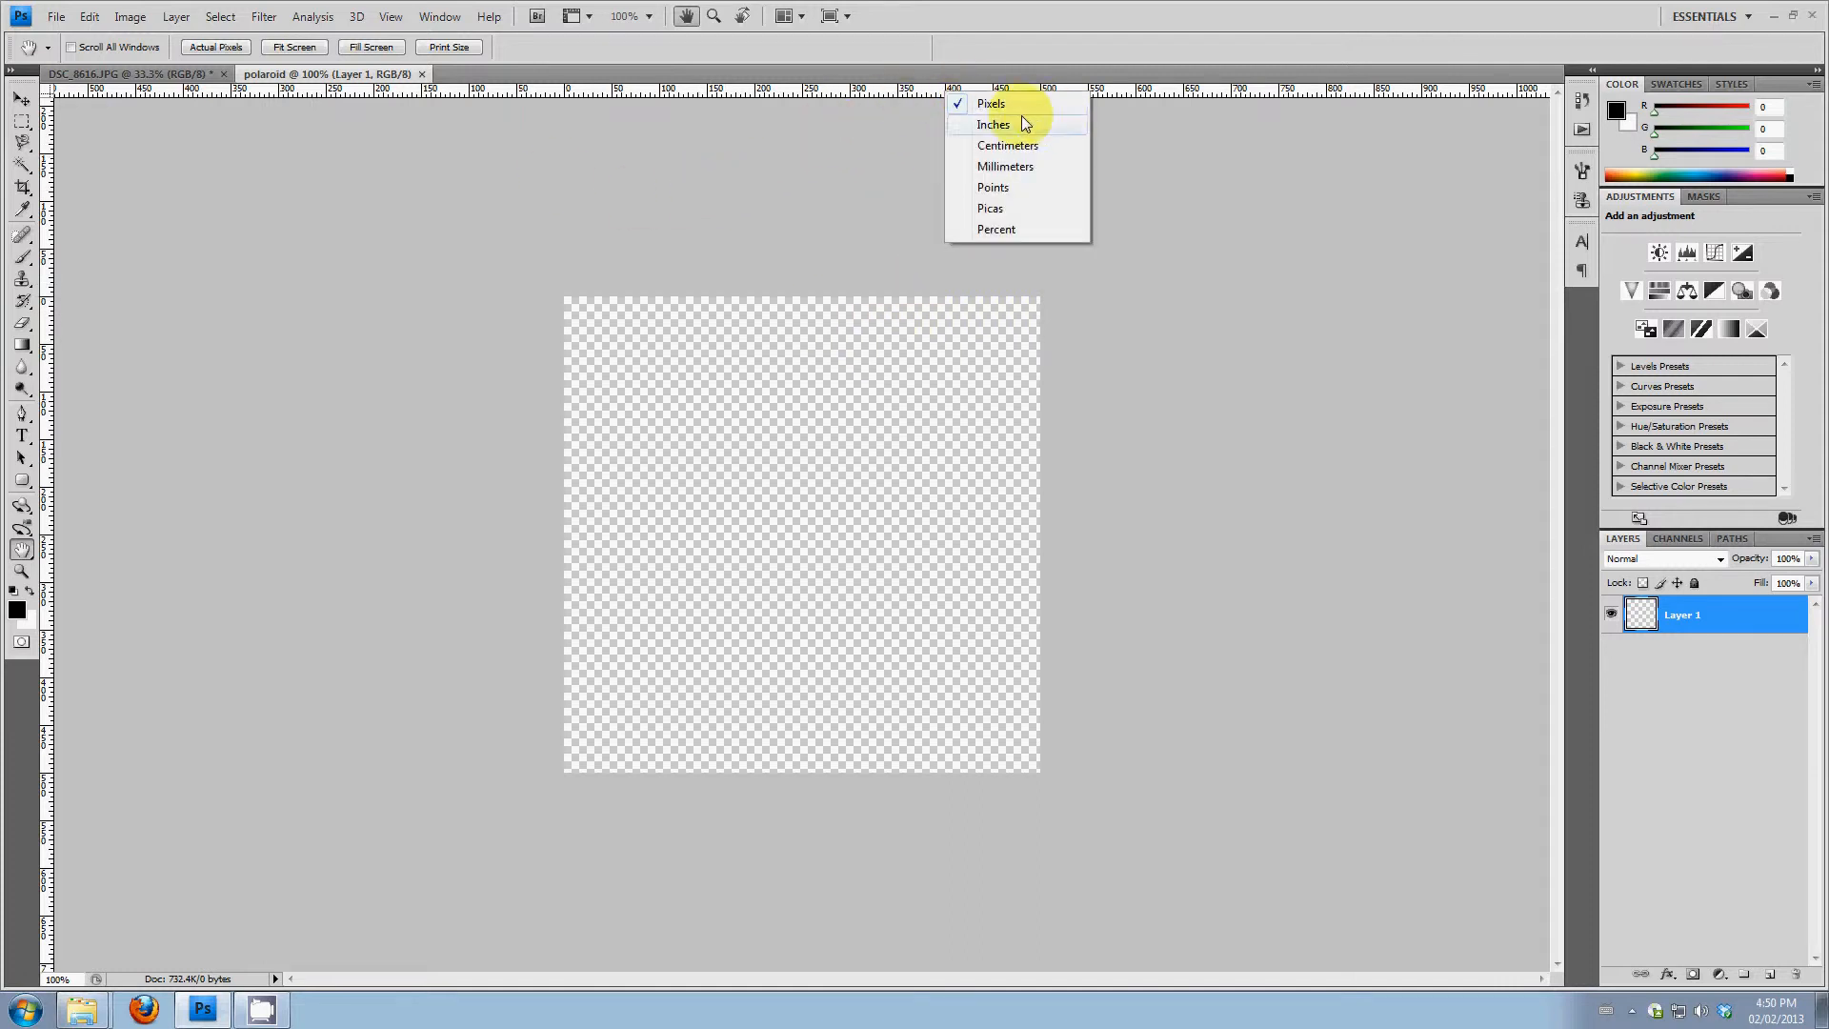
click(992, 105)
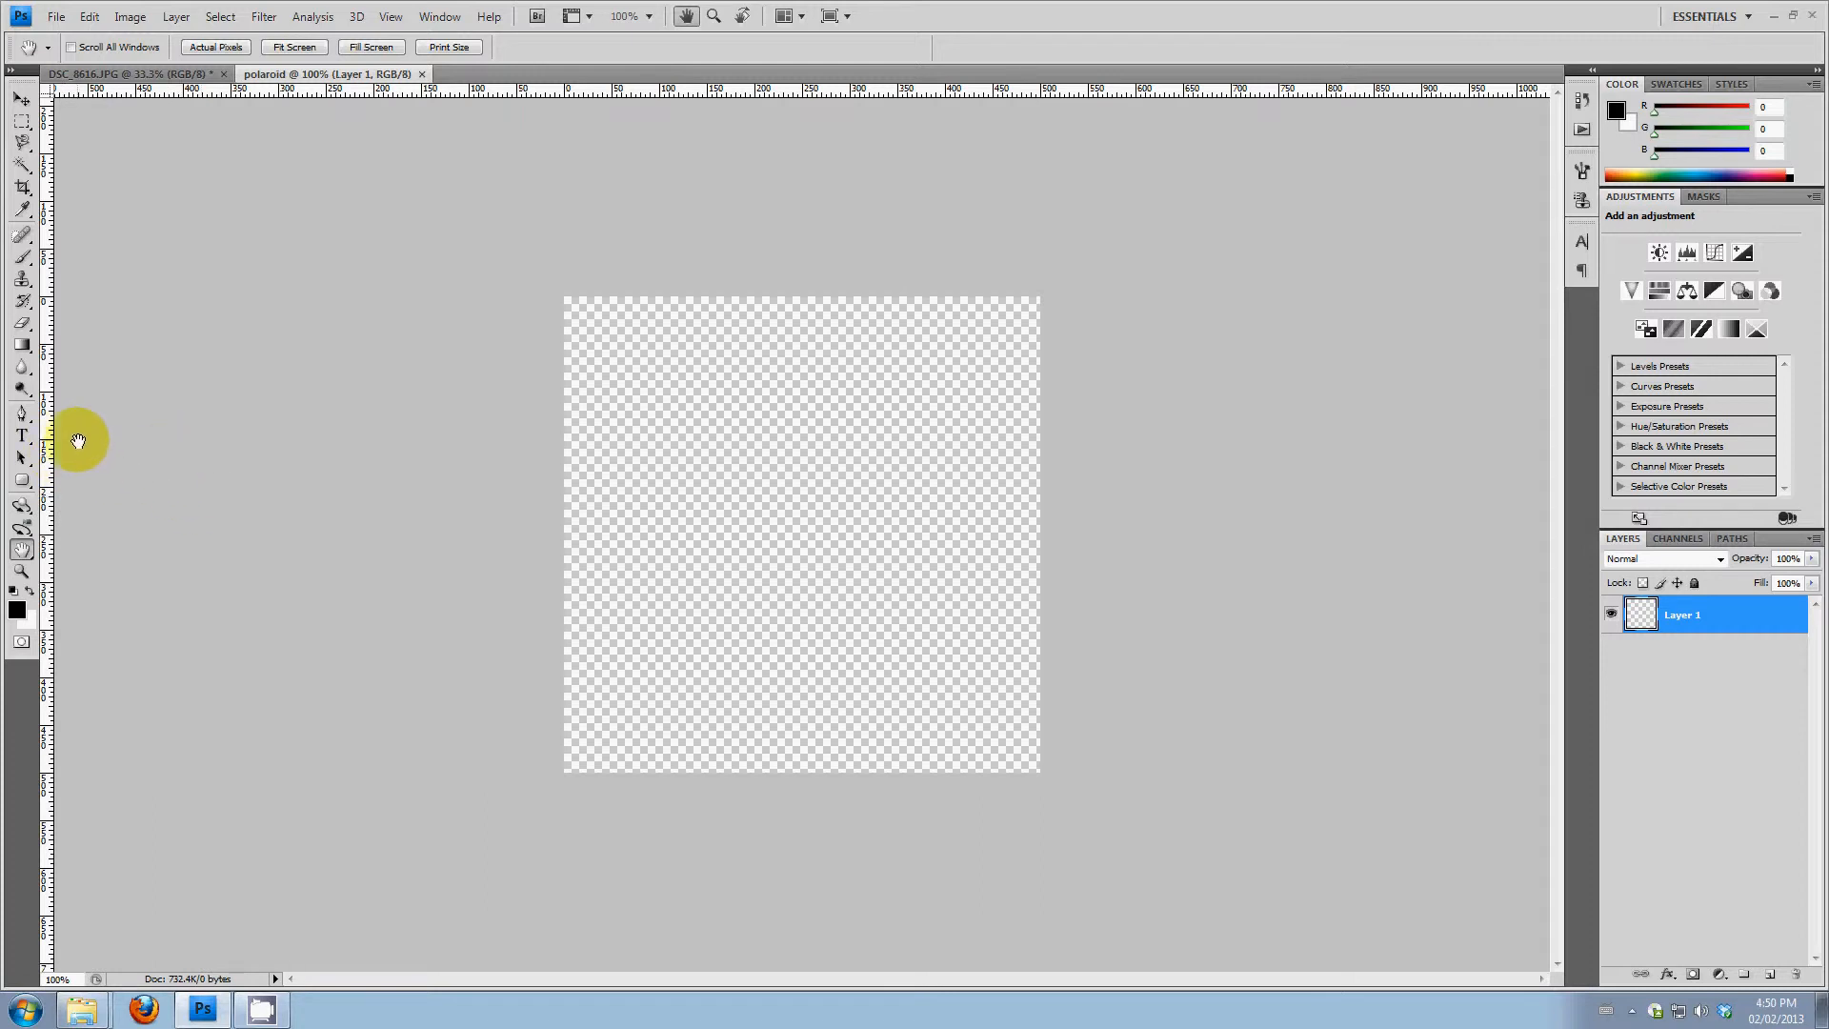
Place the outer frame guides: vertical ones at about 100 and 400 pixels, horizontal ones at about 50 and 400 pixels
drag(55, 320, 660, 341)
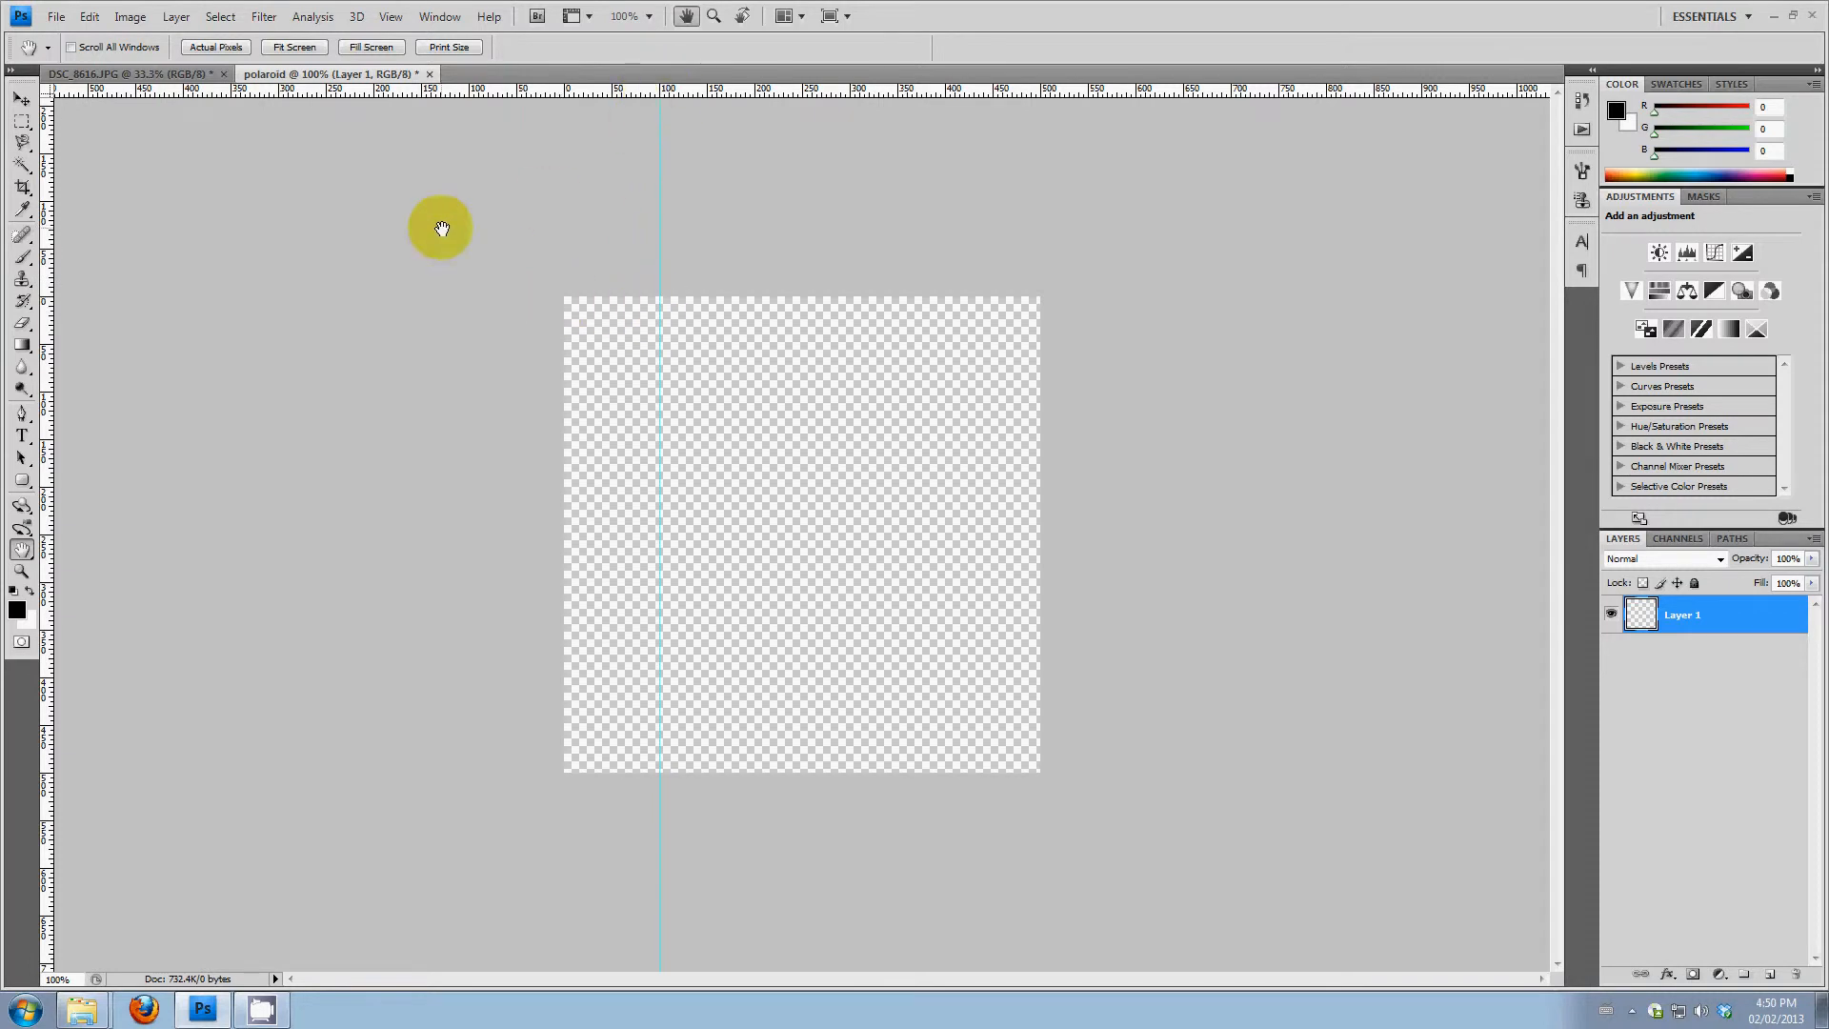
drag(43, 283, 946, 220)
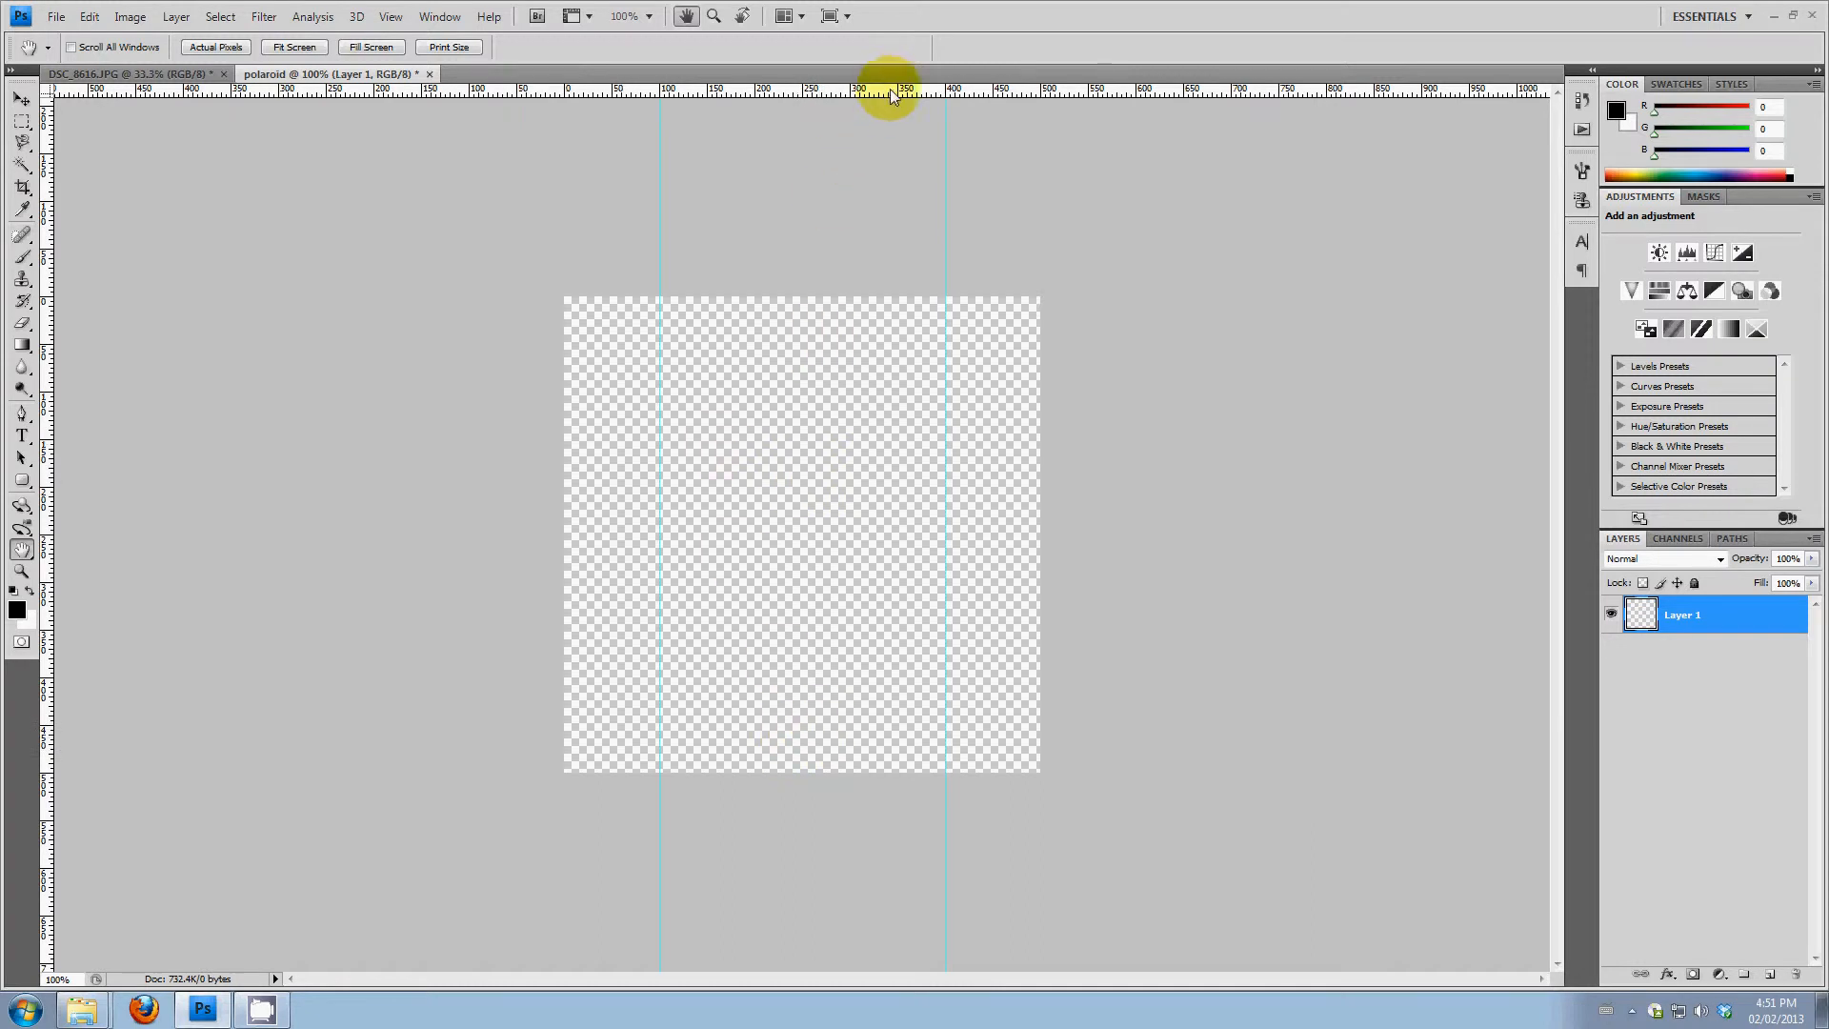
drag(888, 88, 806, 345)
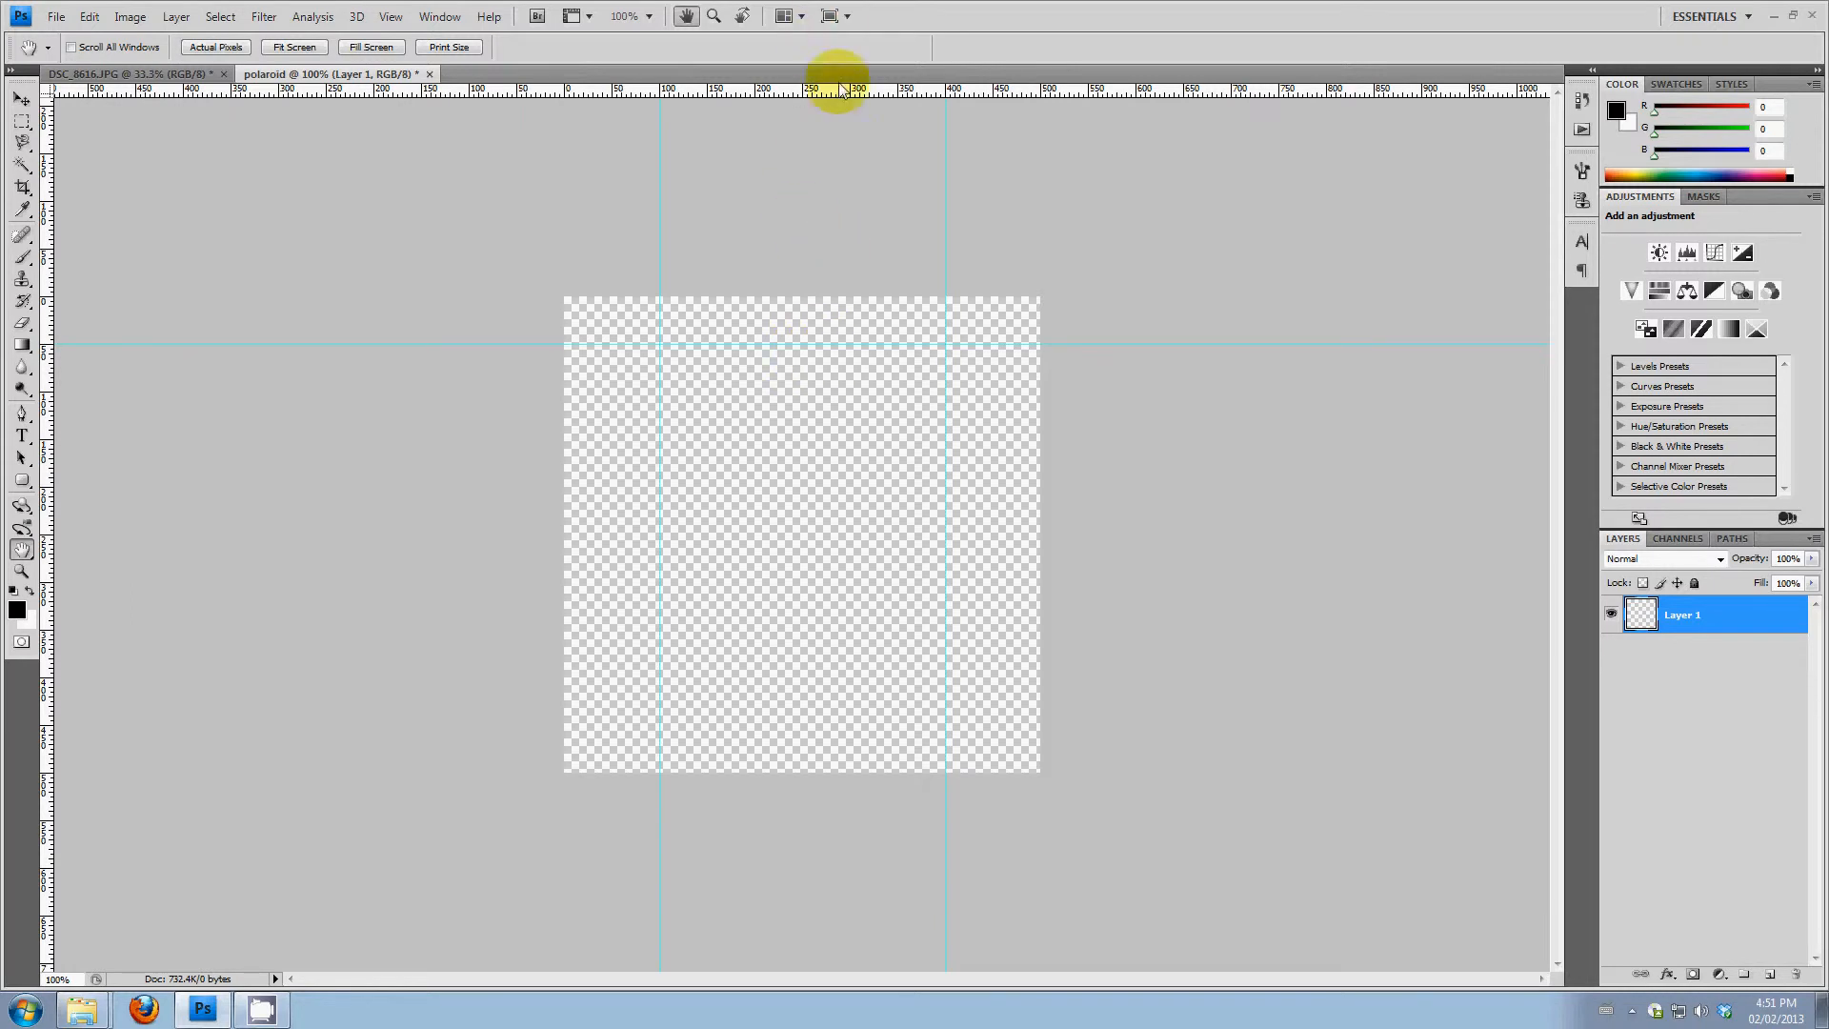
drag(842, 91, 770, 678)
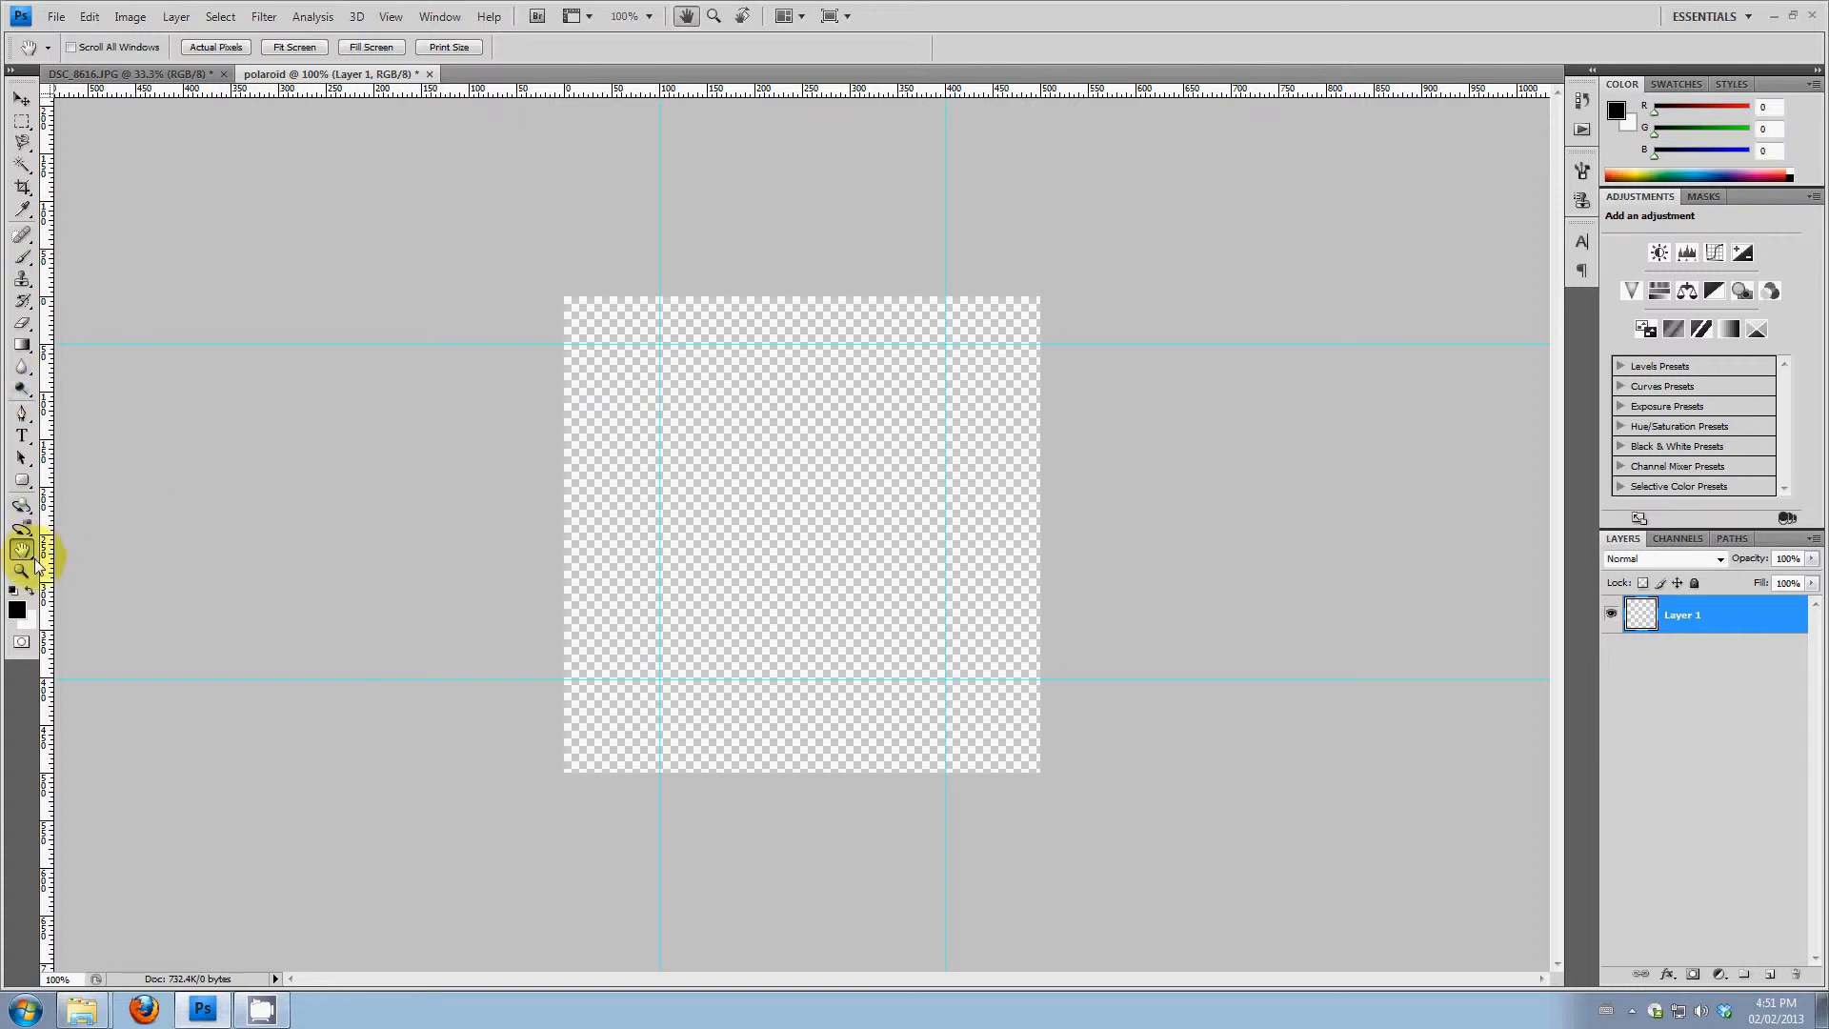
Add an inner vertical guide and position it precisely at 120 pixels, 20 pixels inside the 100-pixel guide
drag(46, 519, 682, 277)
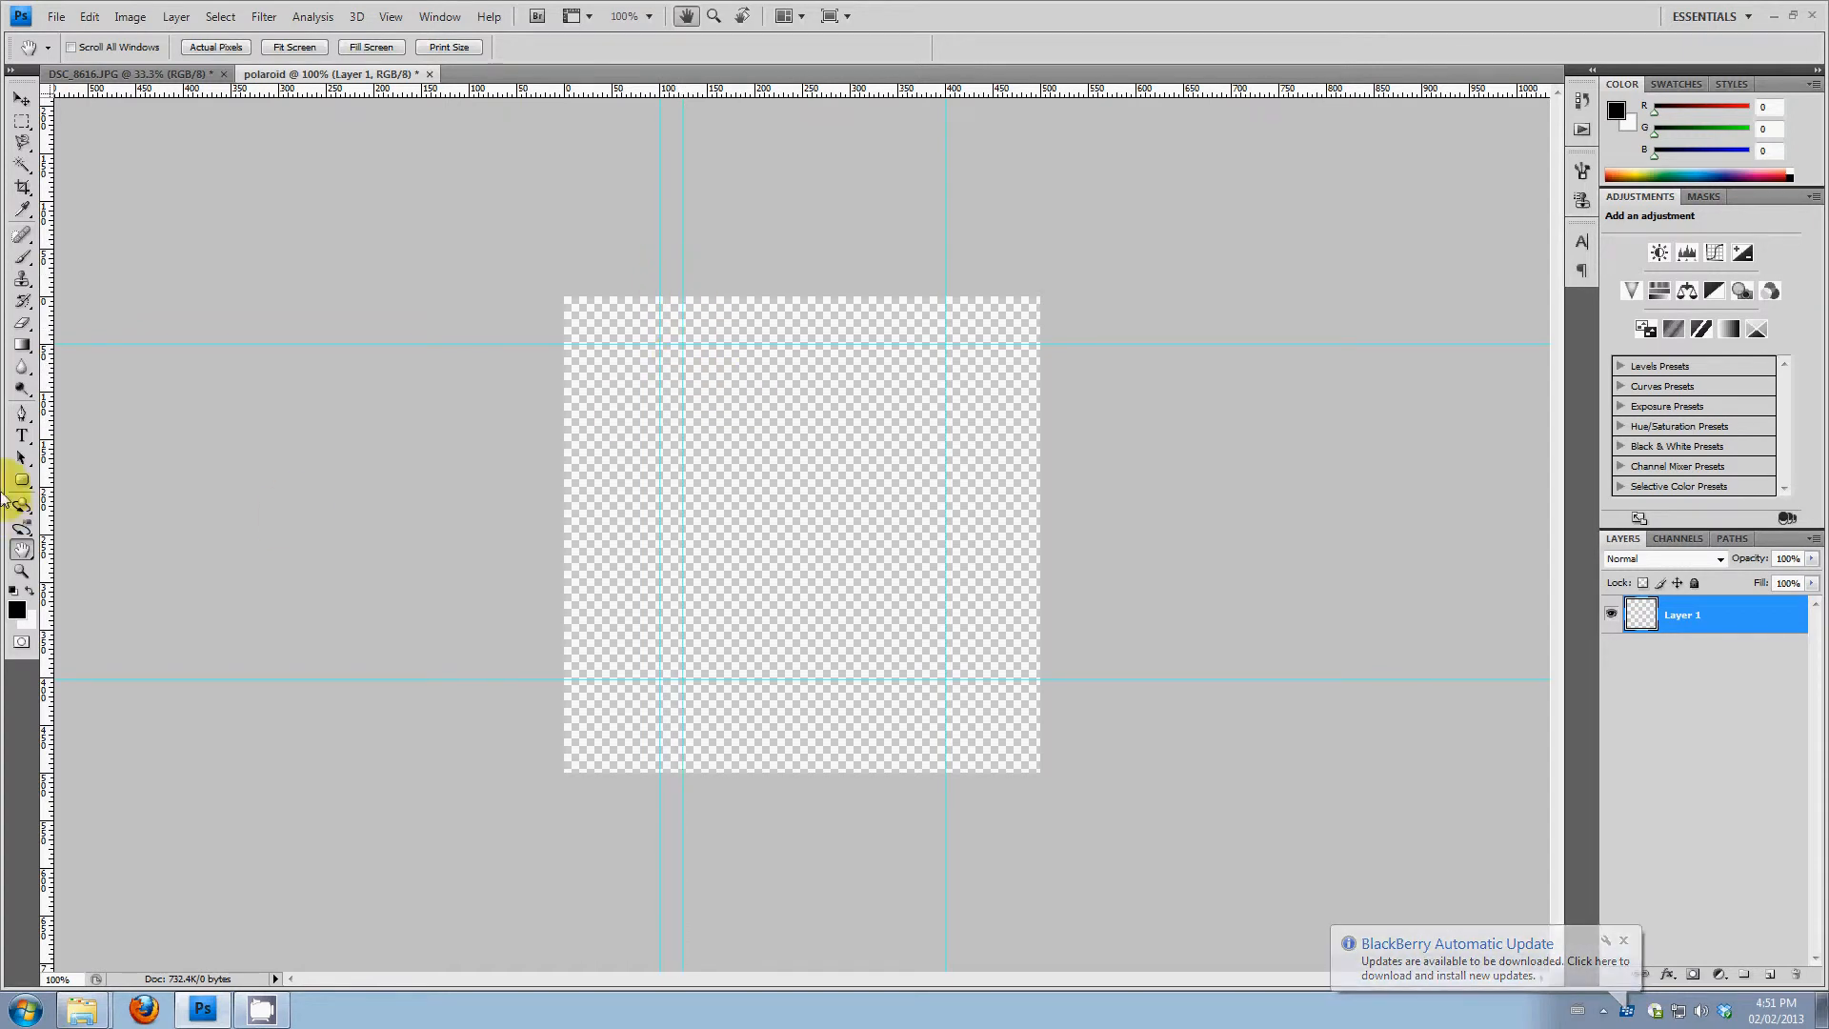
click(31, 572)
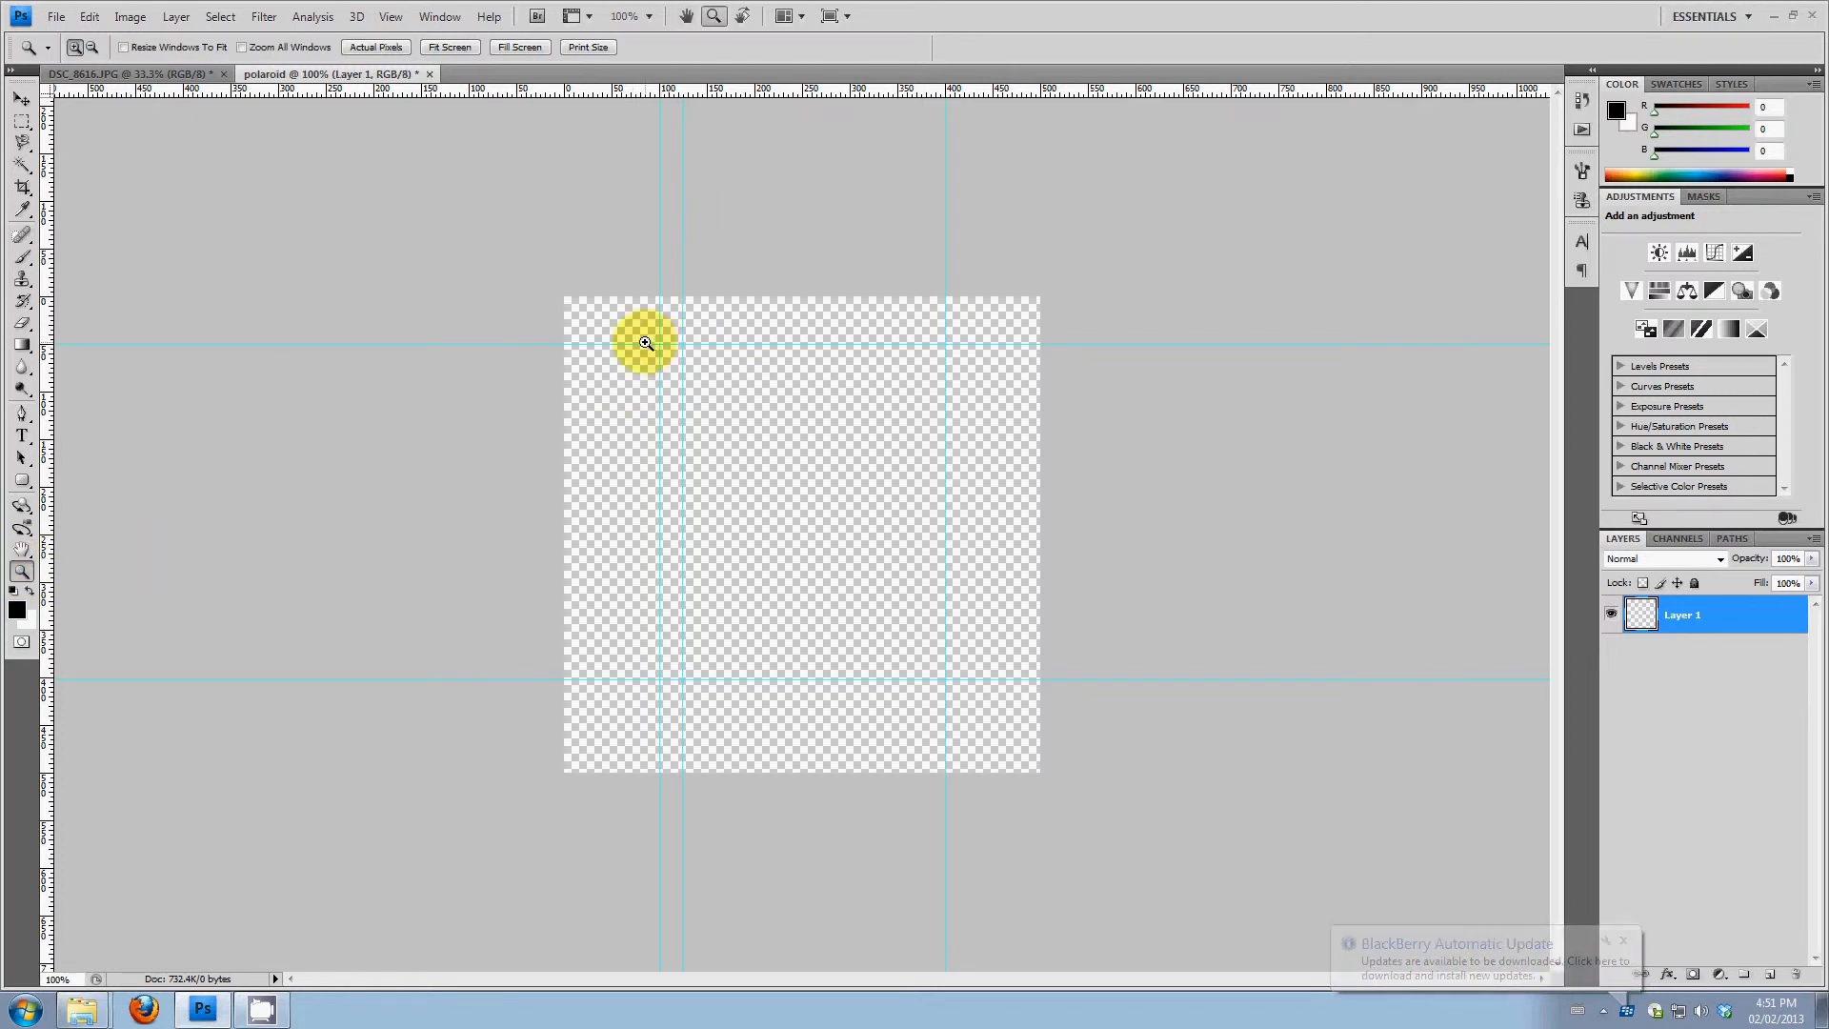
drag(646, 347, 703, 387)
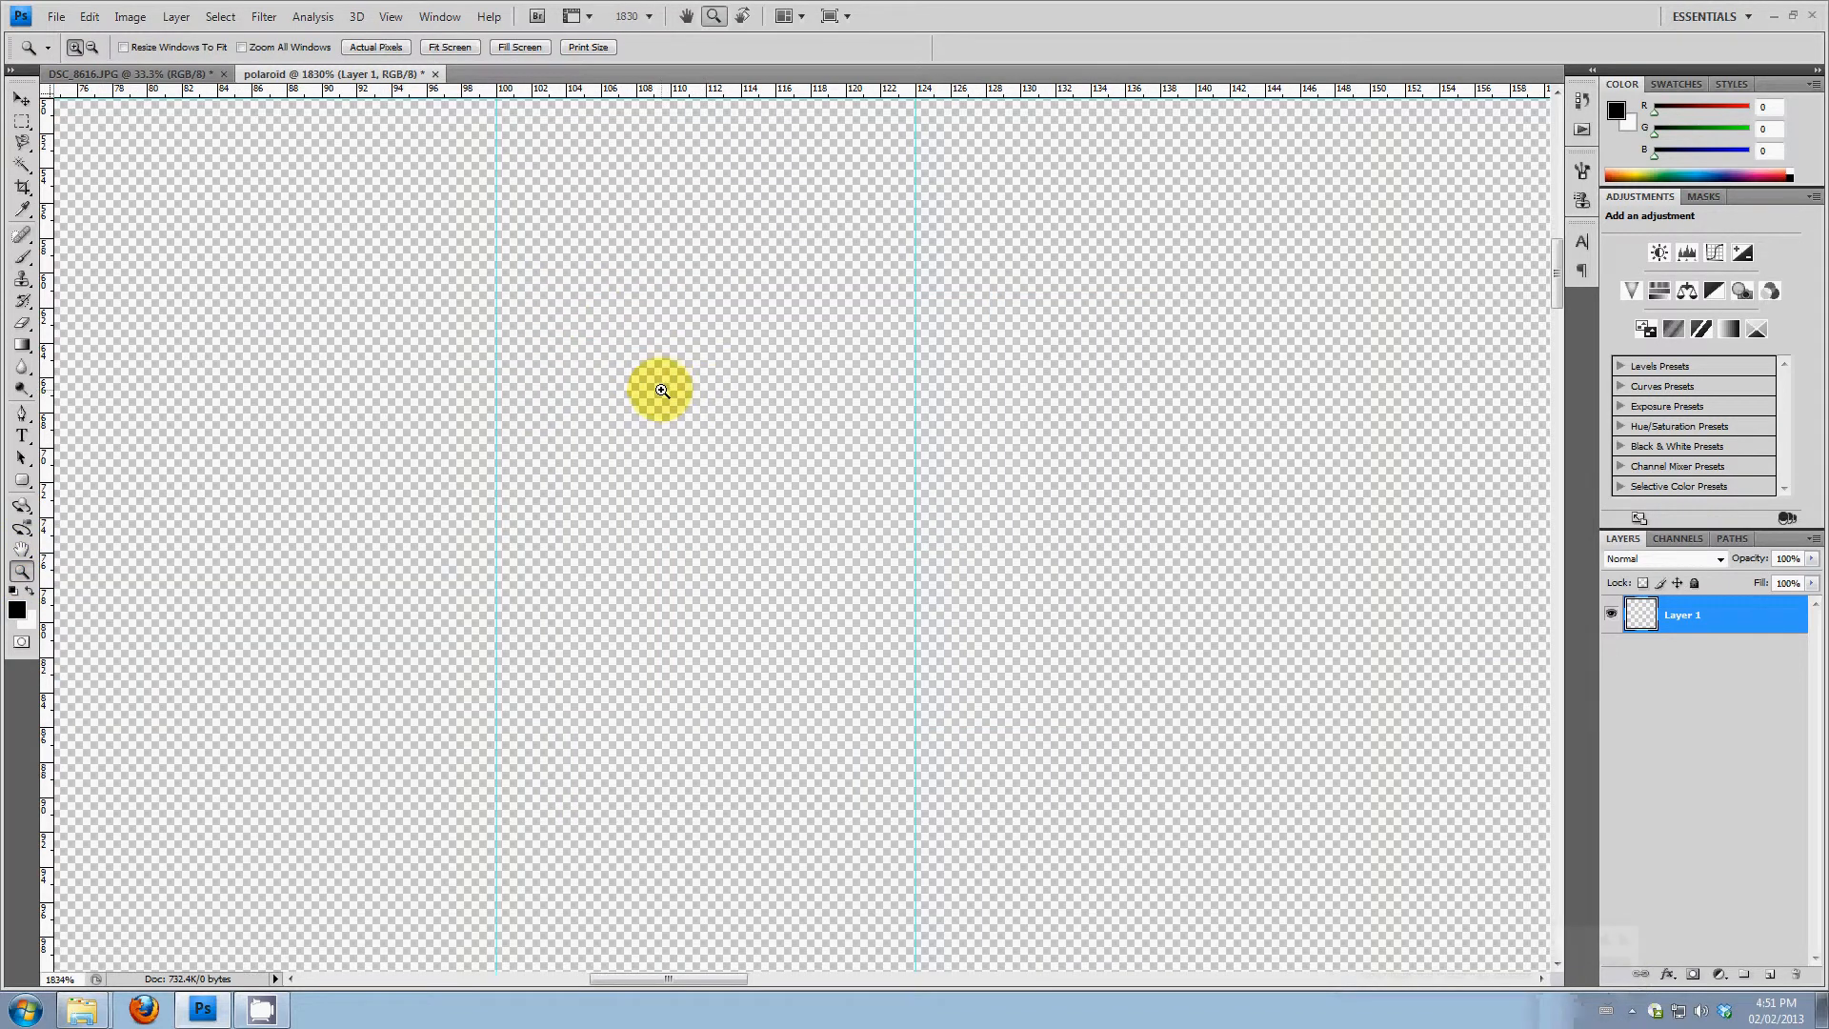
click(22, 101)
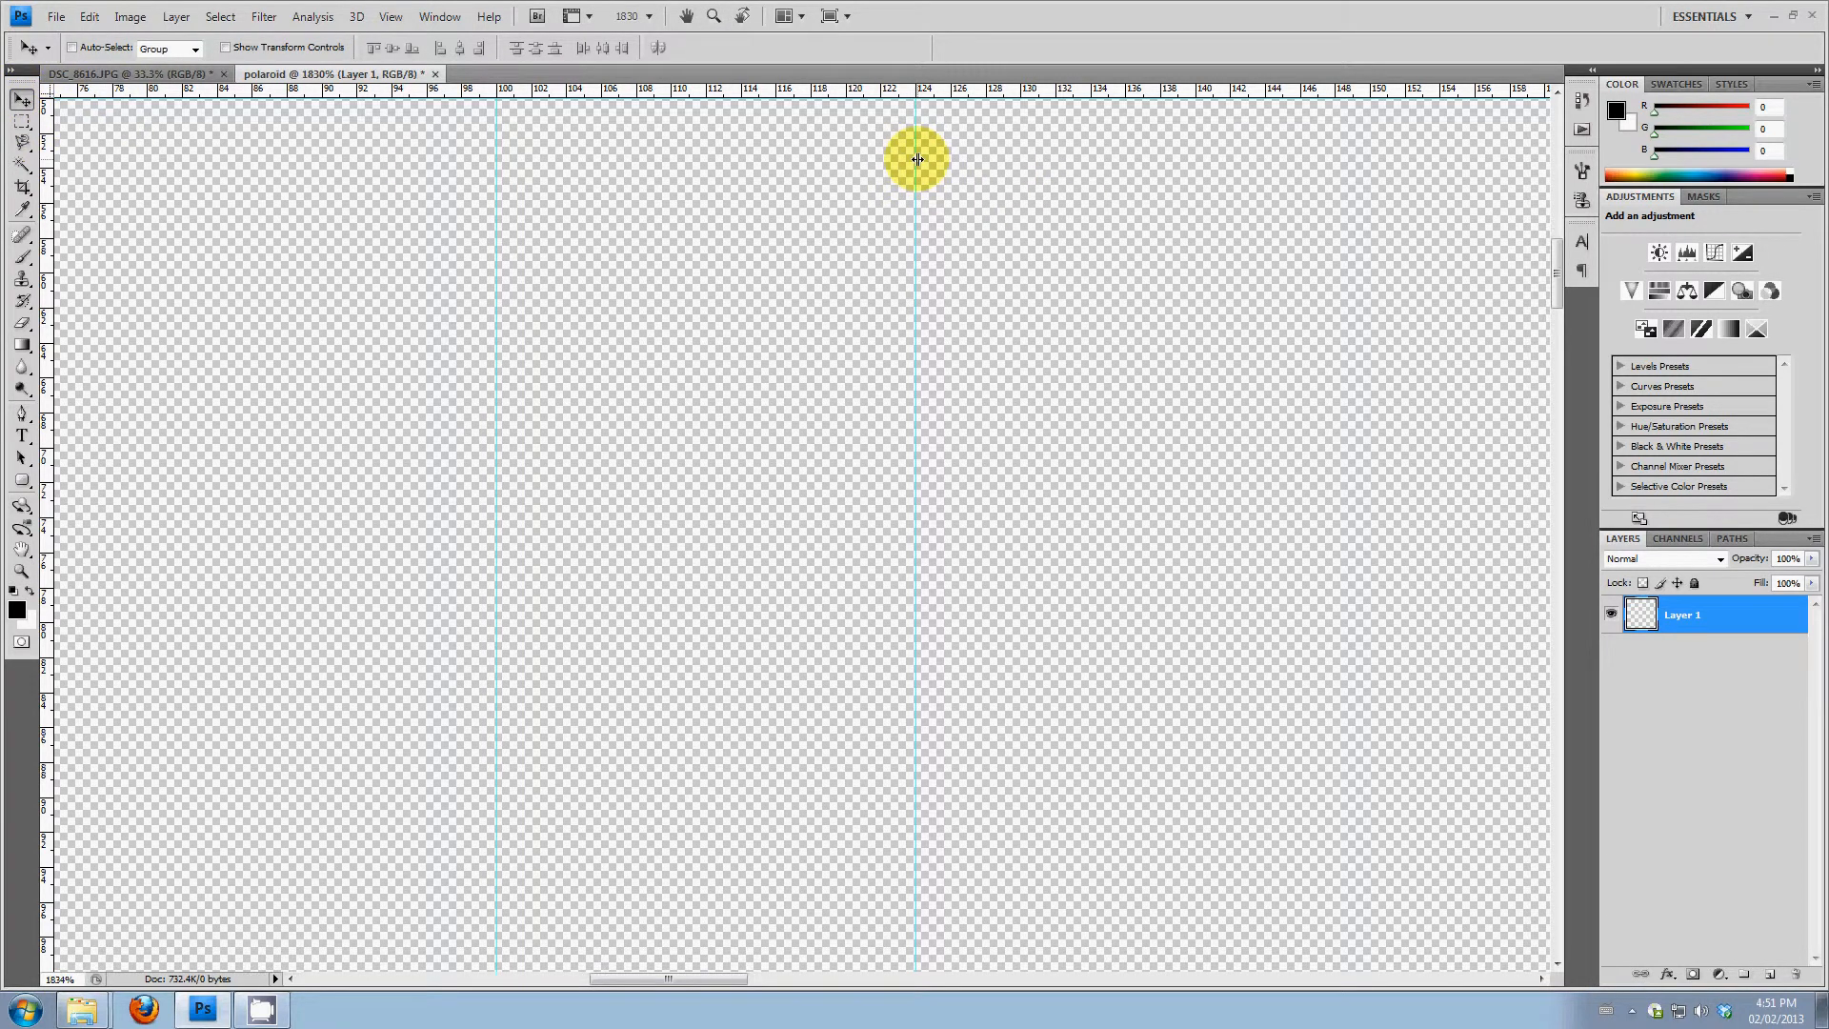
drag(917, 159, 846, 186)
Add a second inner vertical guide at 380 pixels, 20 pixels inside the 400-pixel guide
double_click(21, 551)
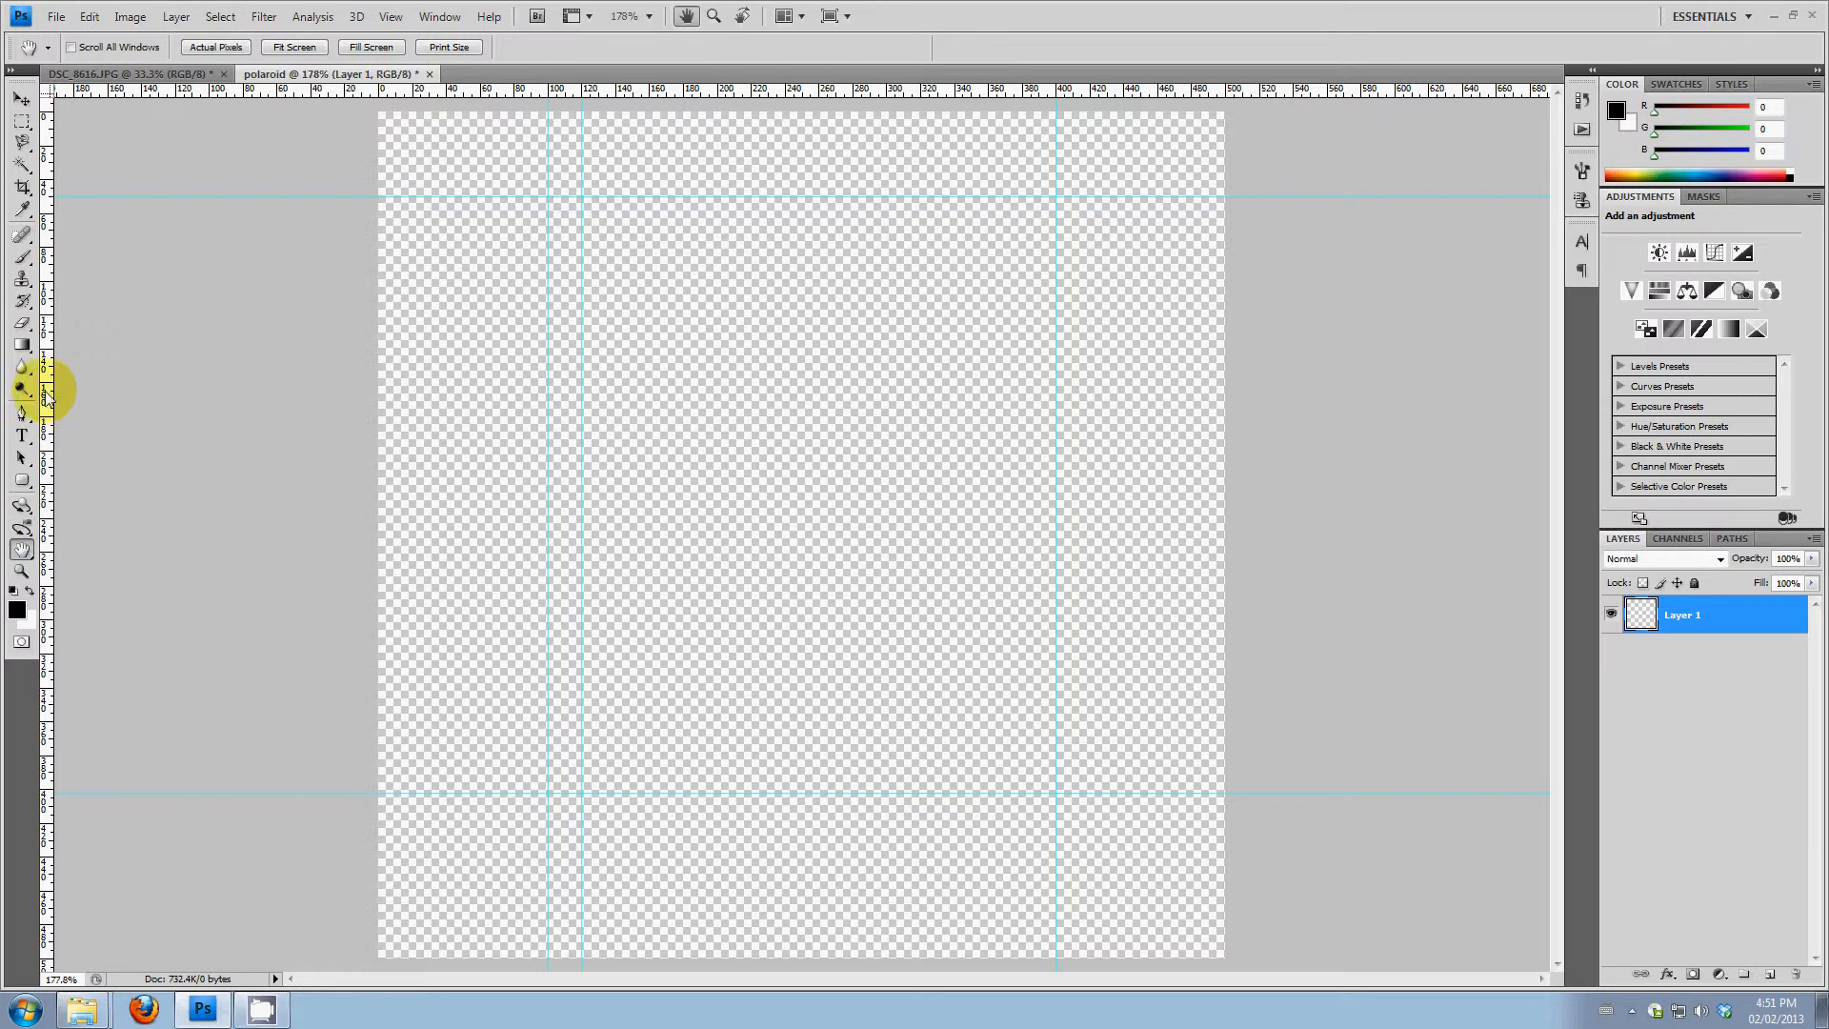
drag(45, 395, 1022, 289)
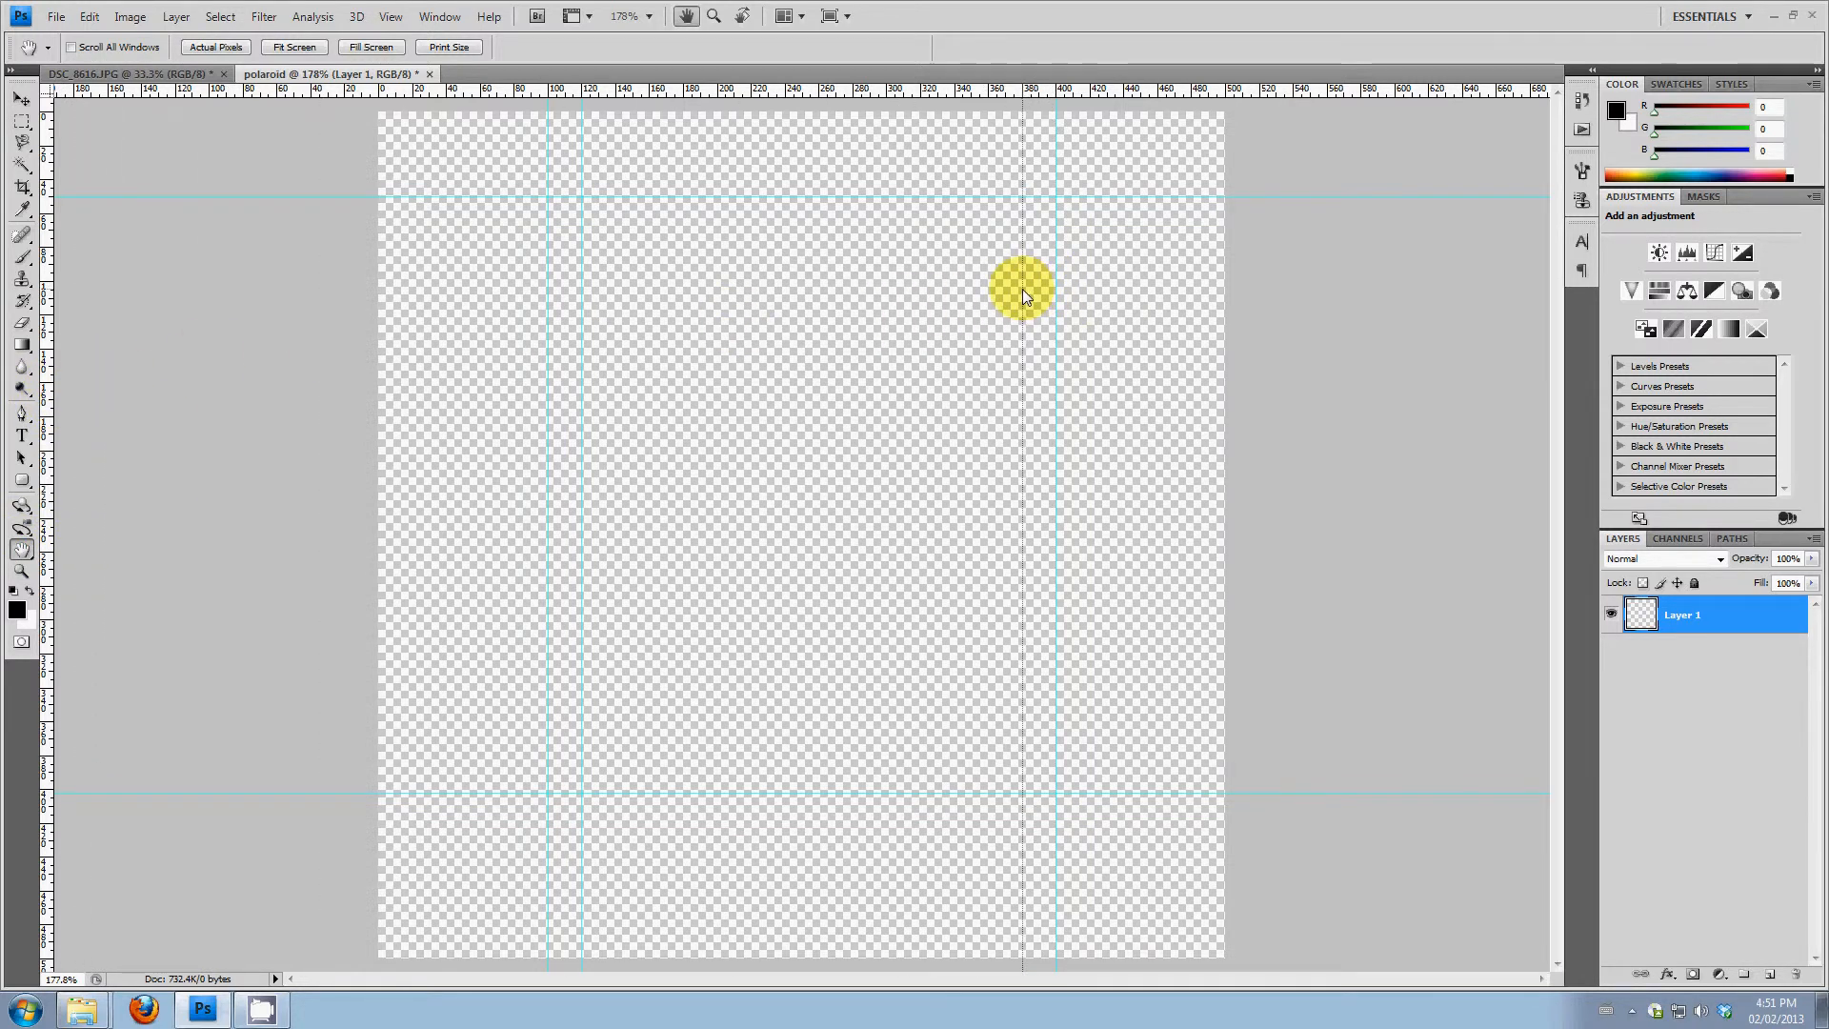
click(21, 570)
drag(1054, 249, 1179, 200)
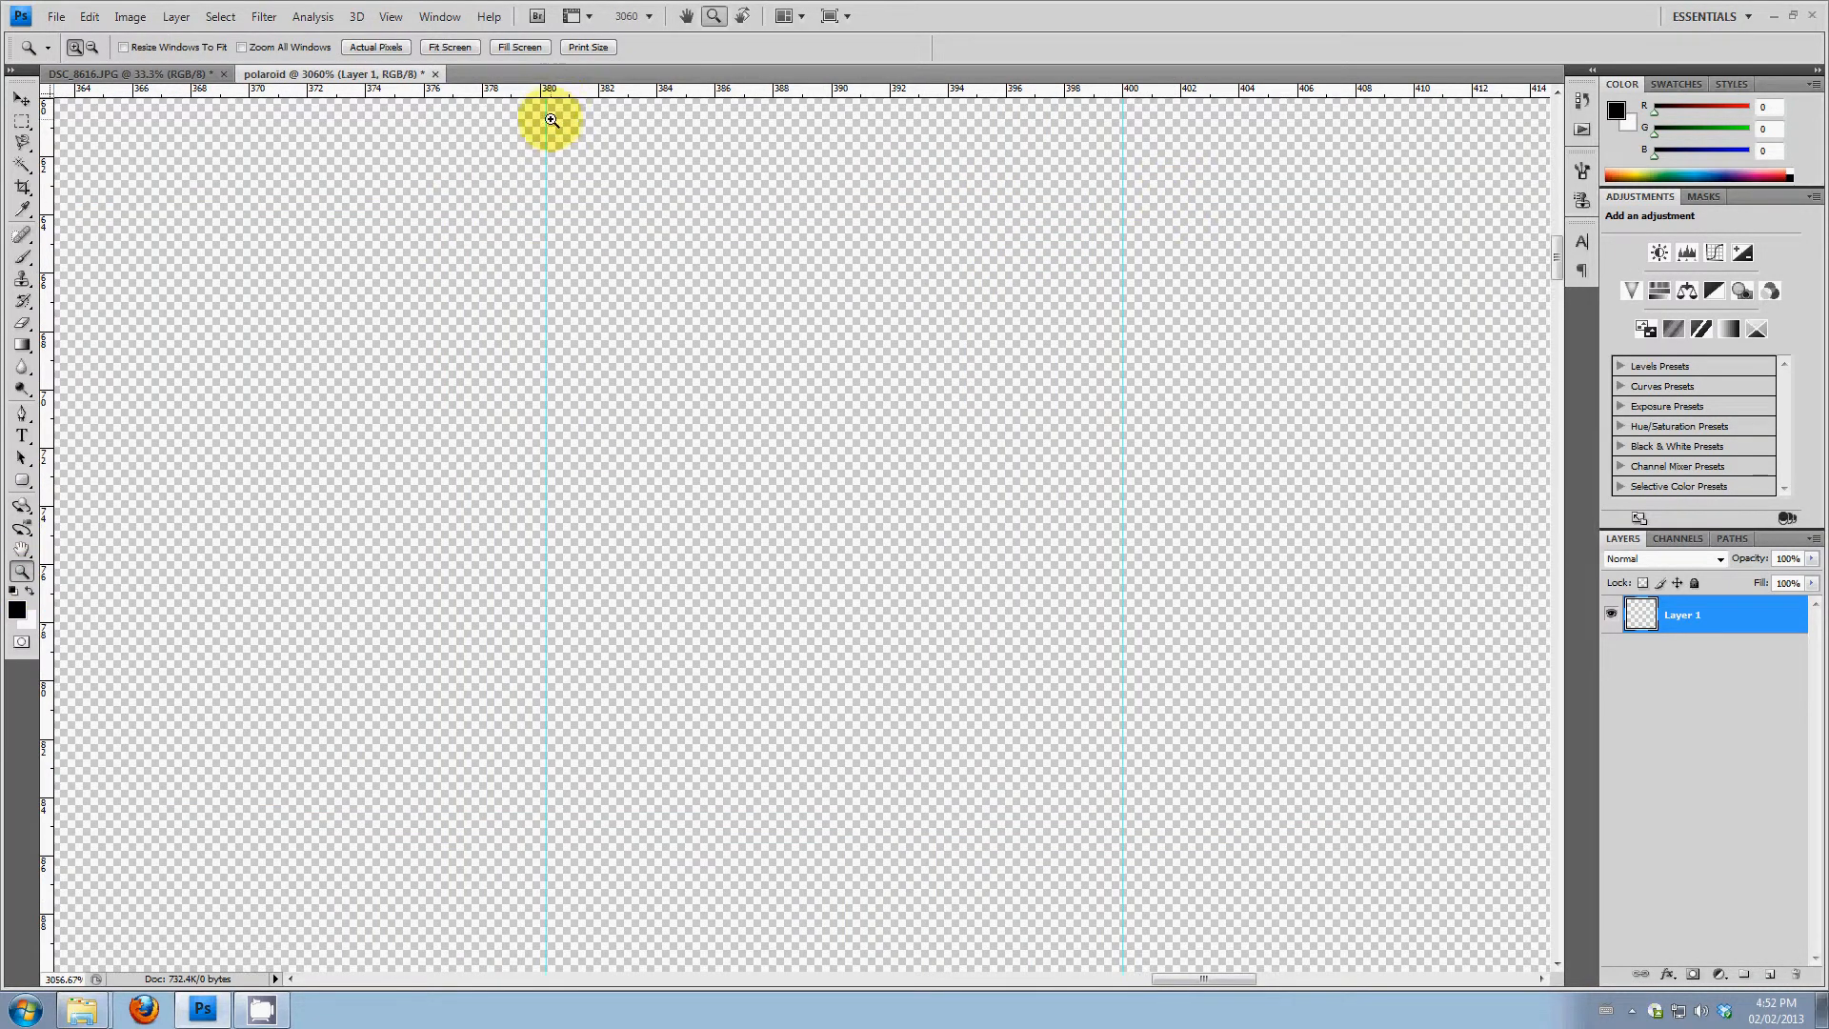
click(21, 98)
drag(543, 150, 540, 149)
Add inner horizontal guides at about 70 and 340 pixels, fine-tuning the lower one
double_click(21, 548)
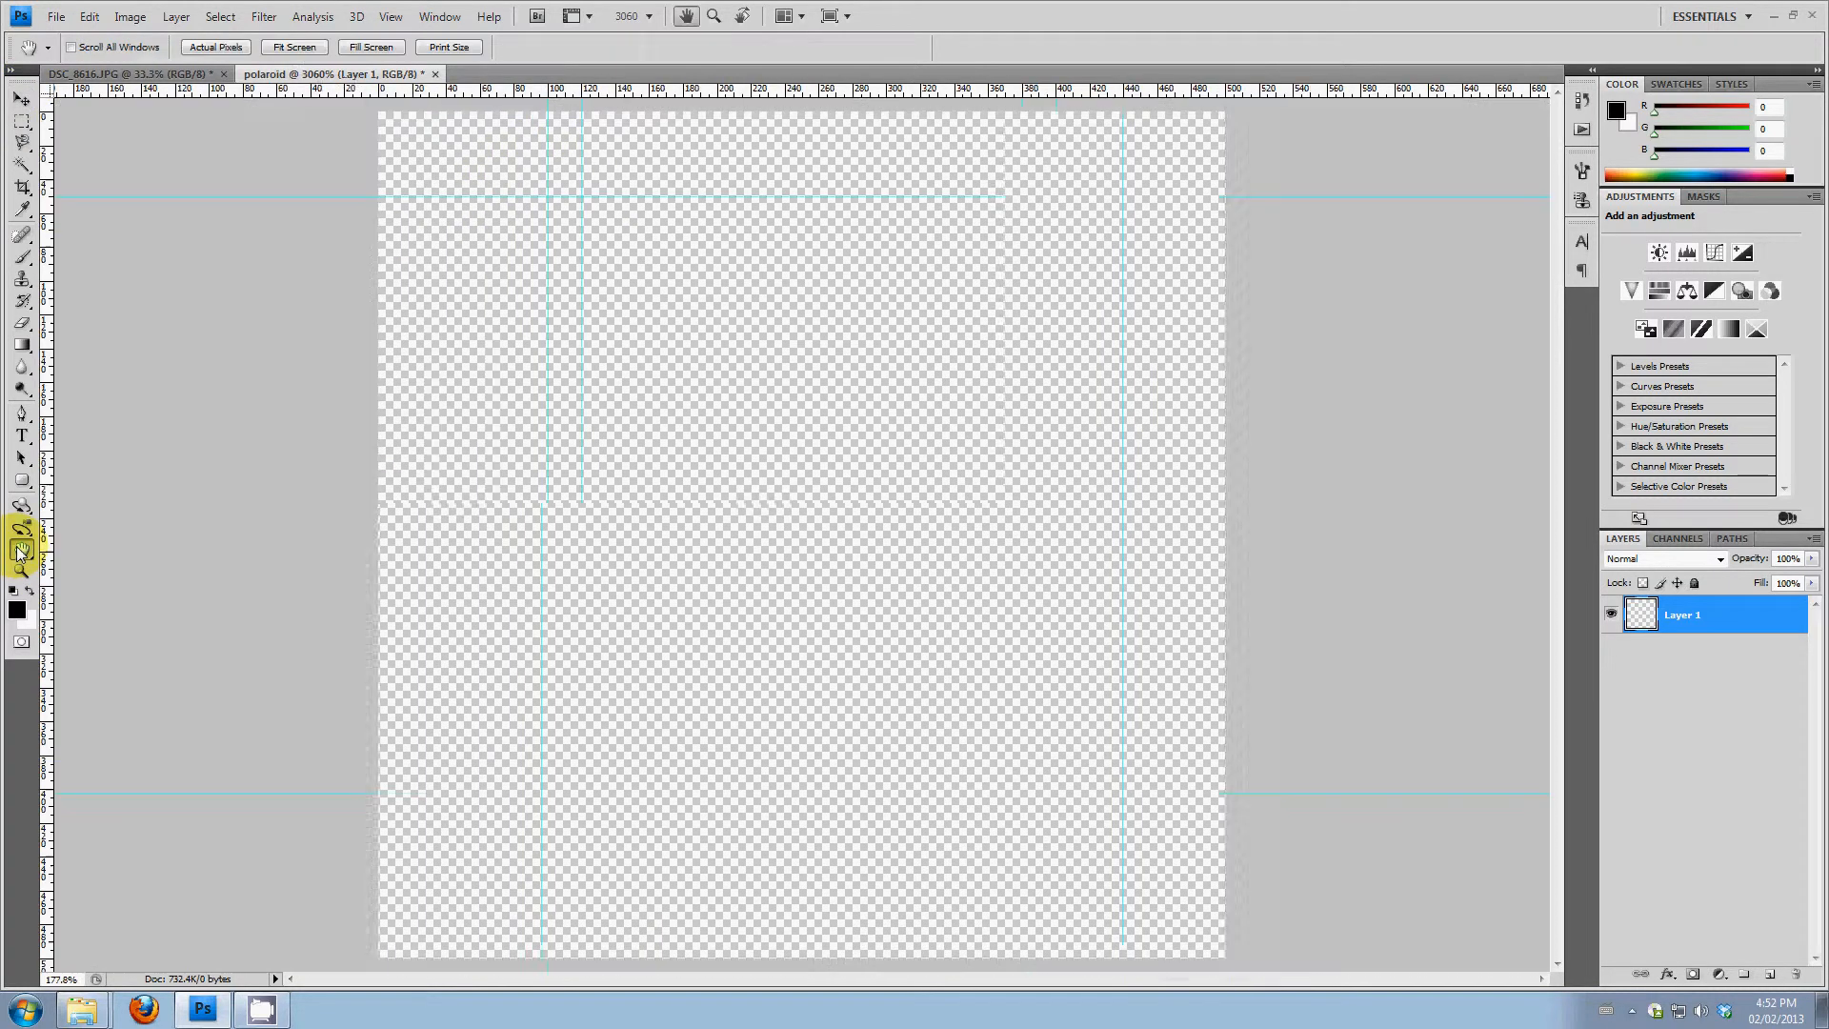
drag(620, 92, 655, 230)
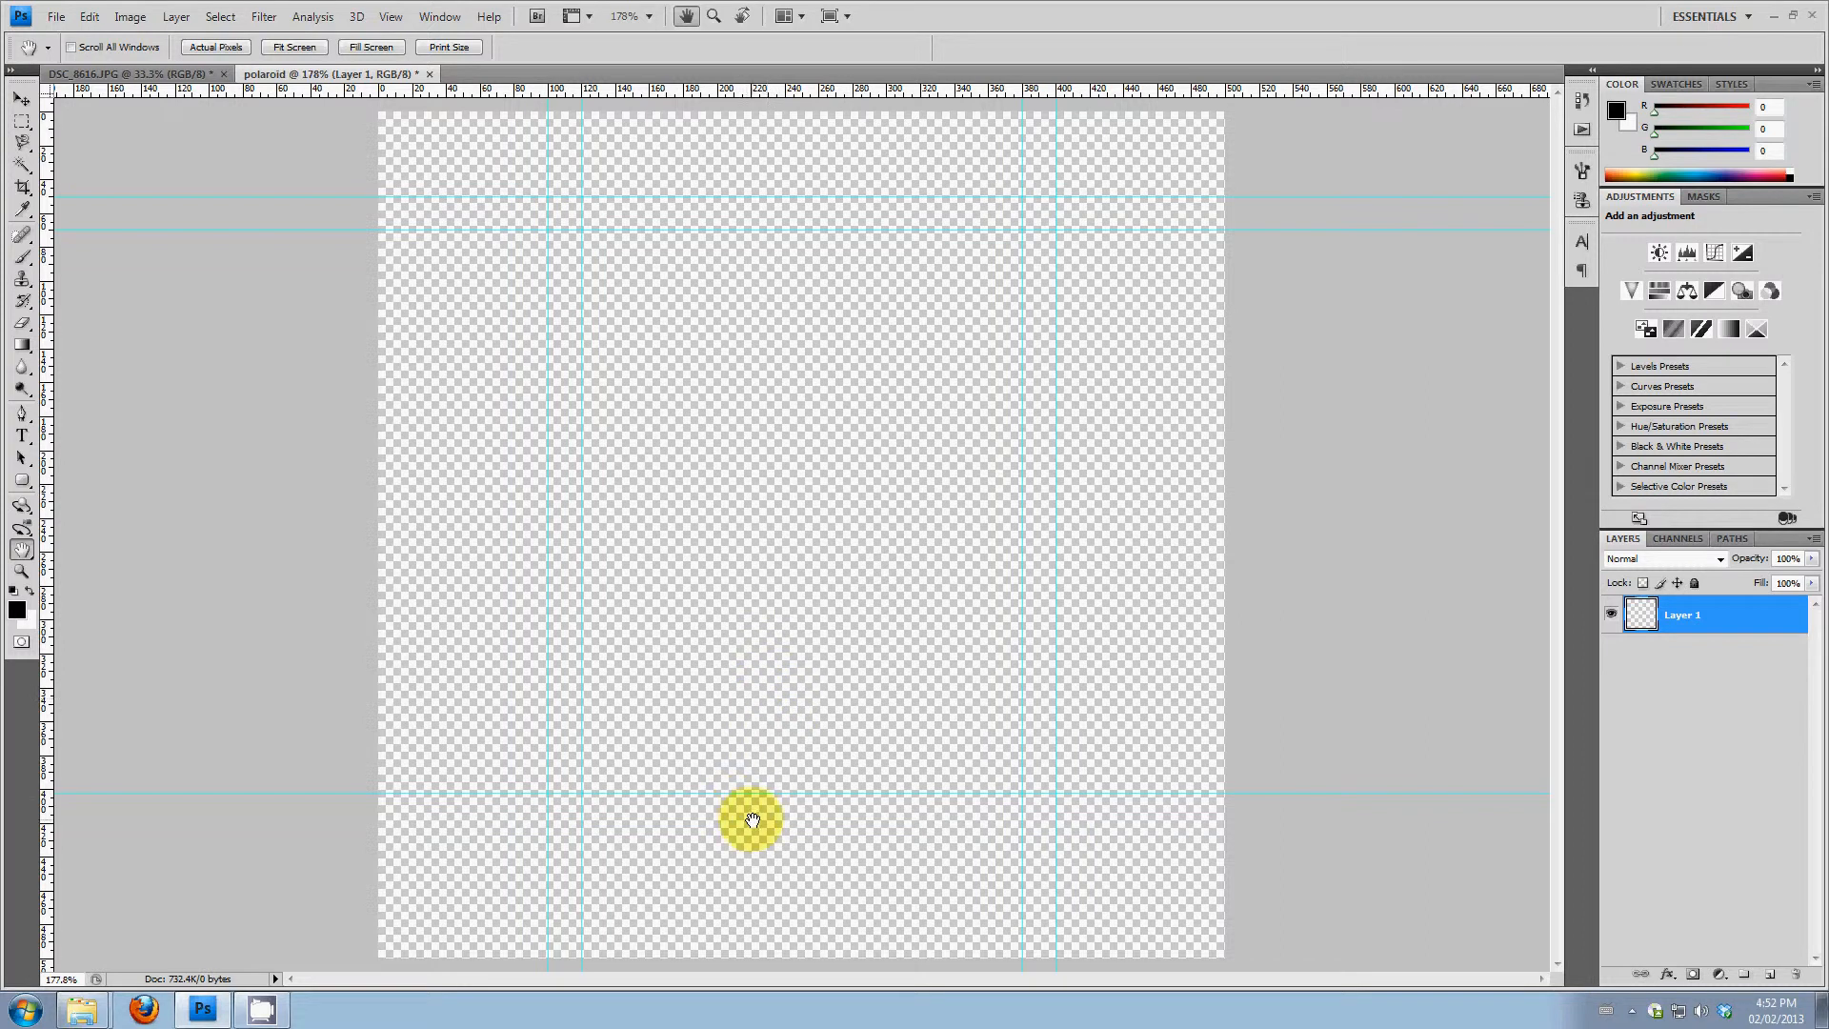
drag(941, 88, 827, 689)
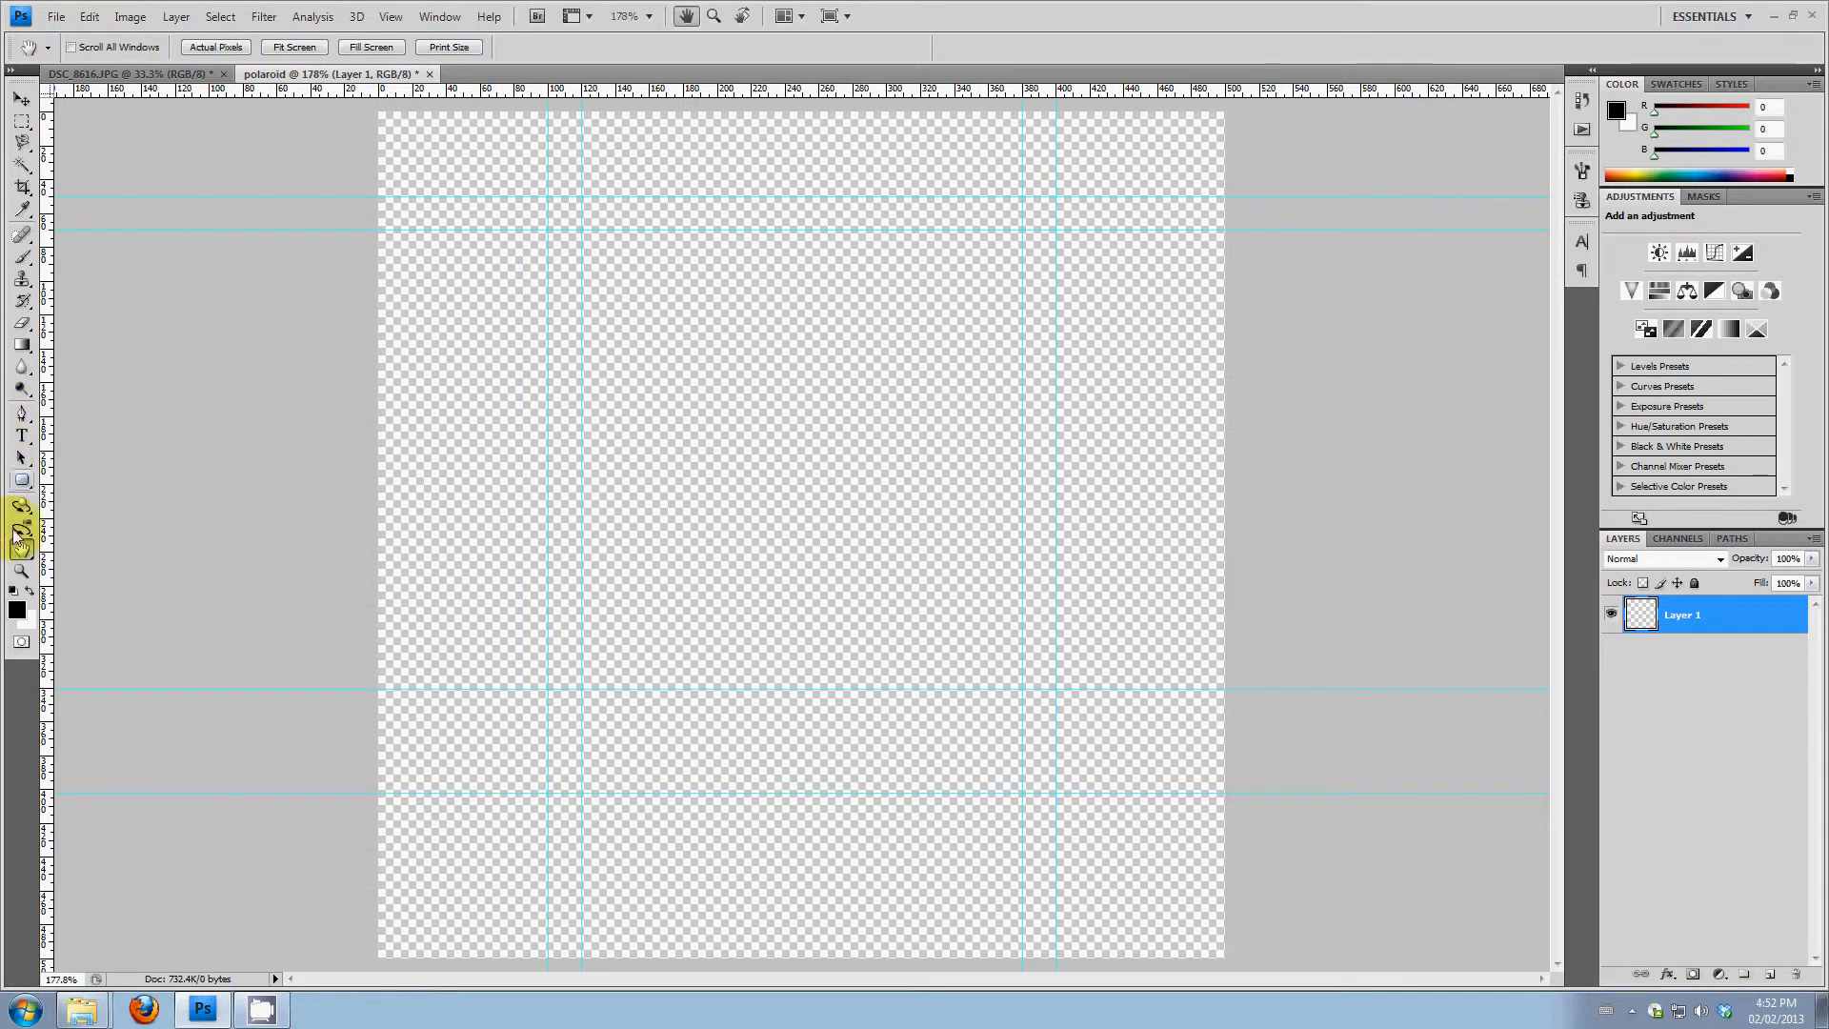
click(21, 571)
drag(684, 673, 694, 720)
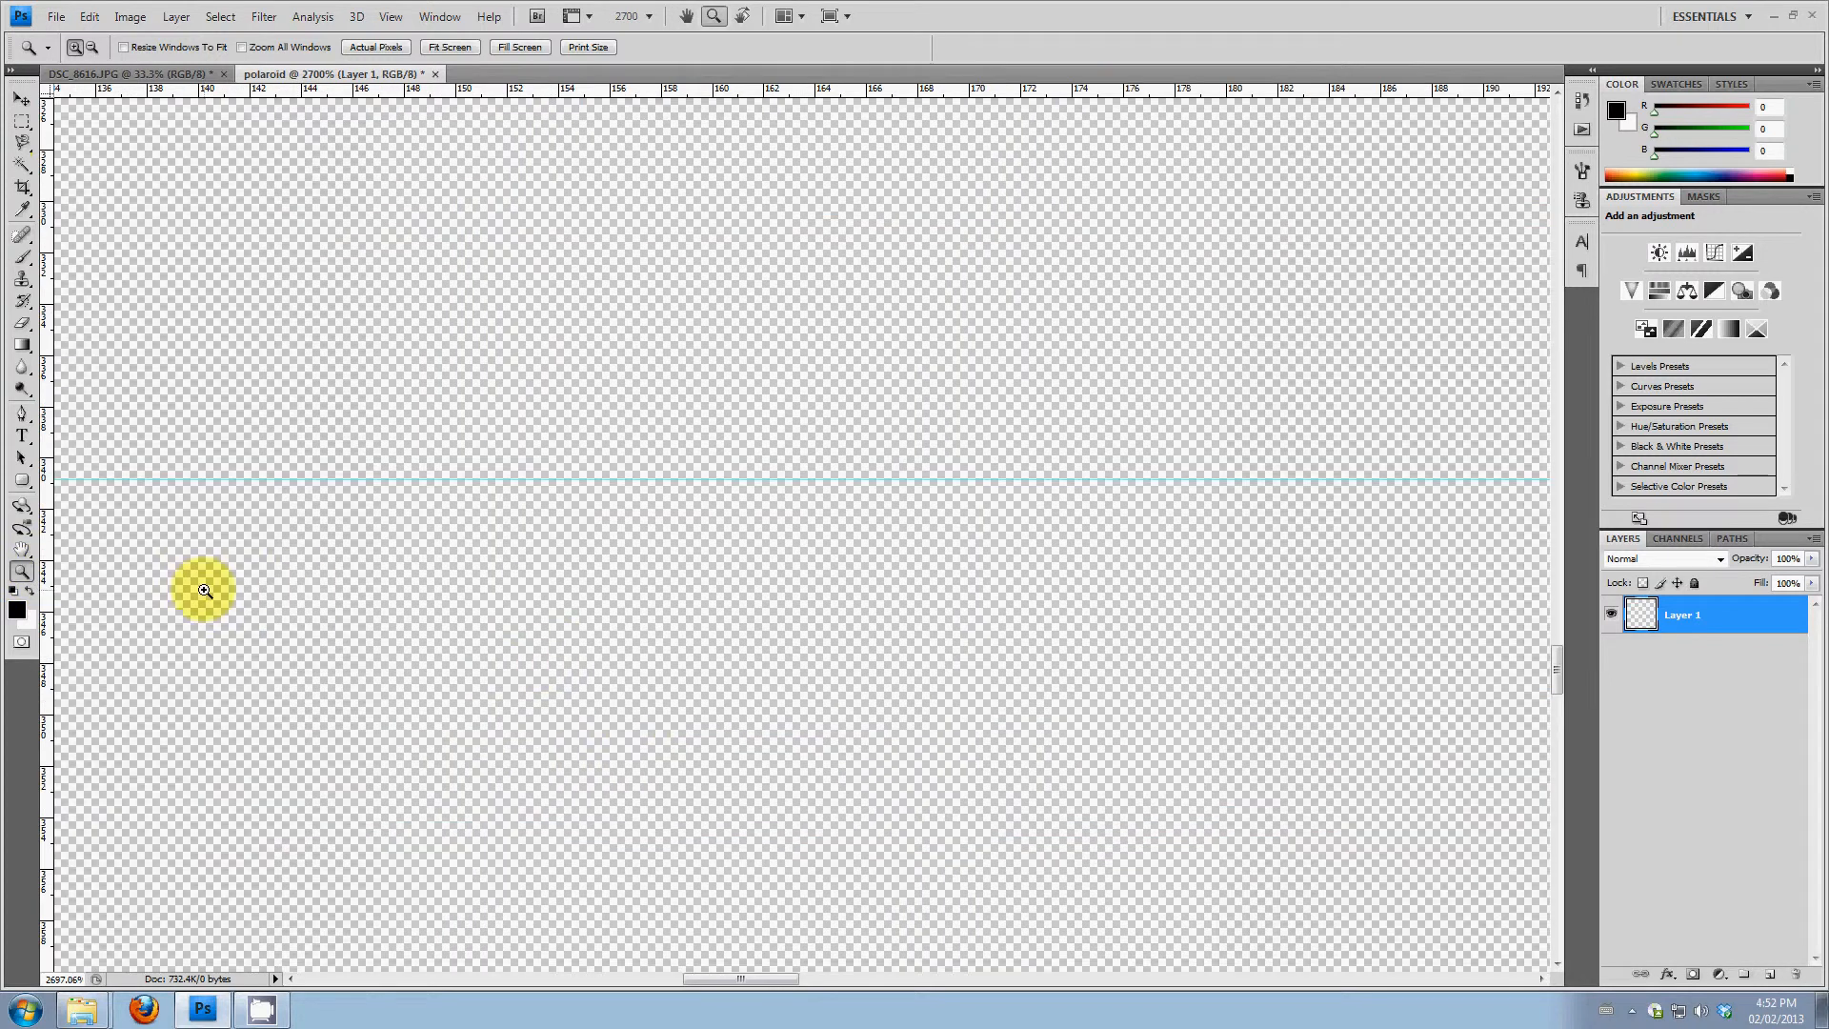
click(21, 98)
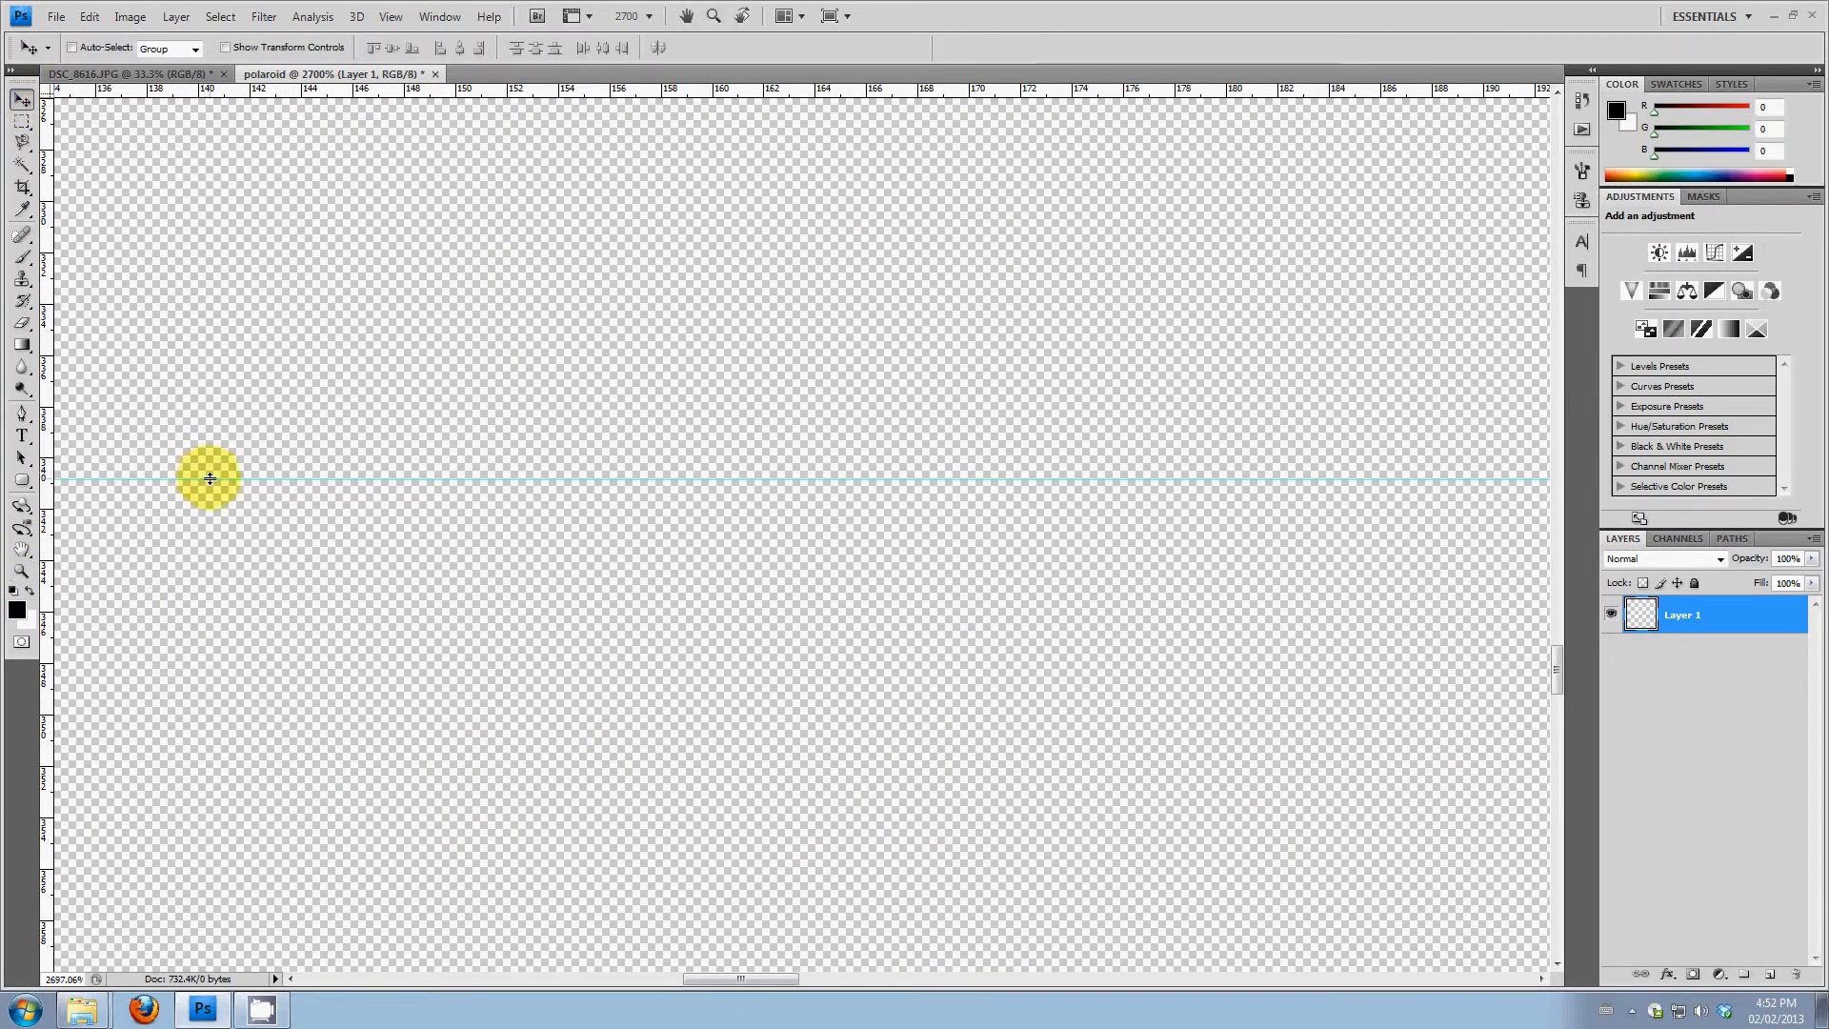
drag(208, 479, 200, 457)
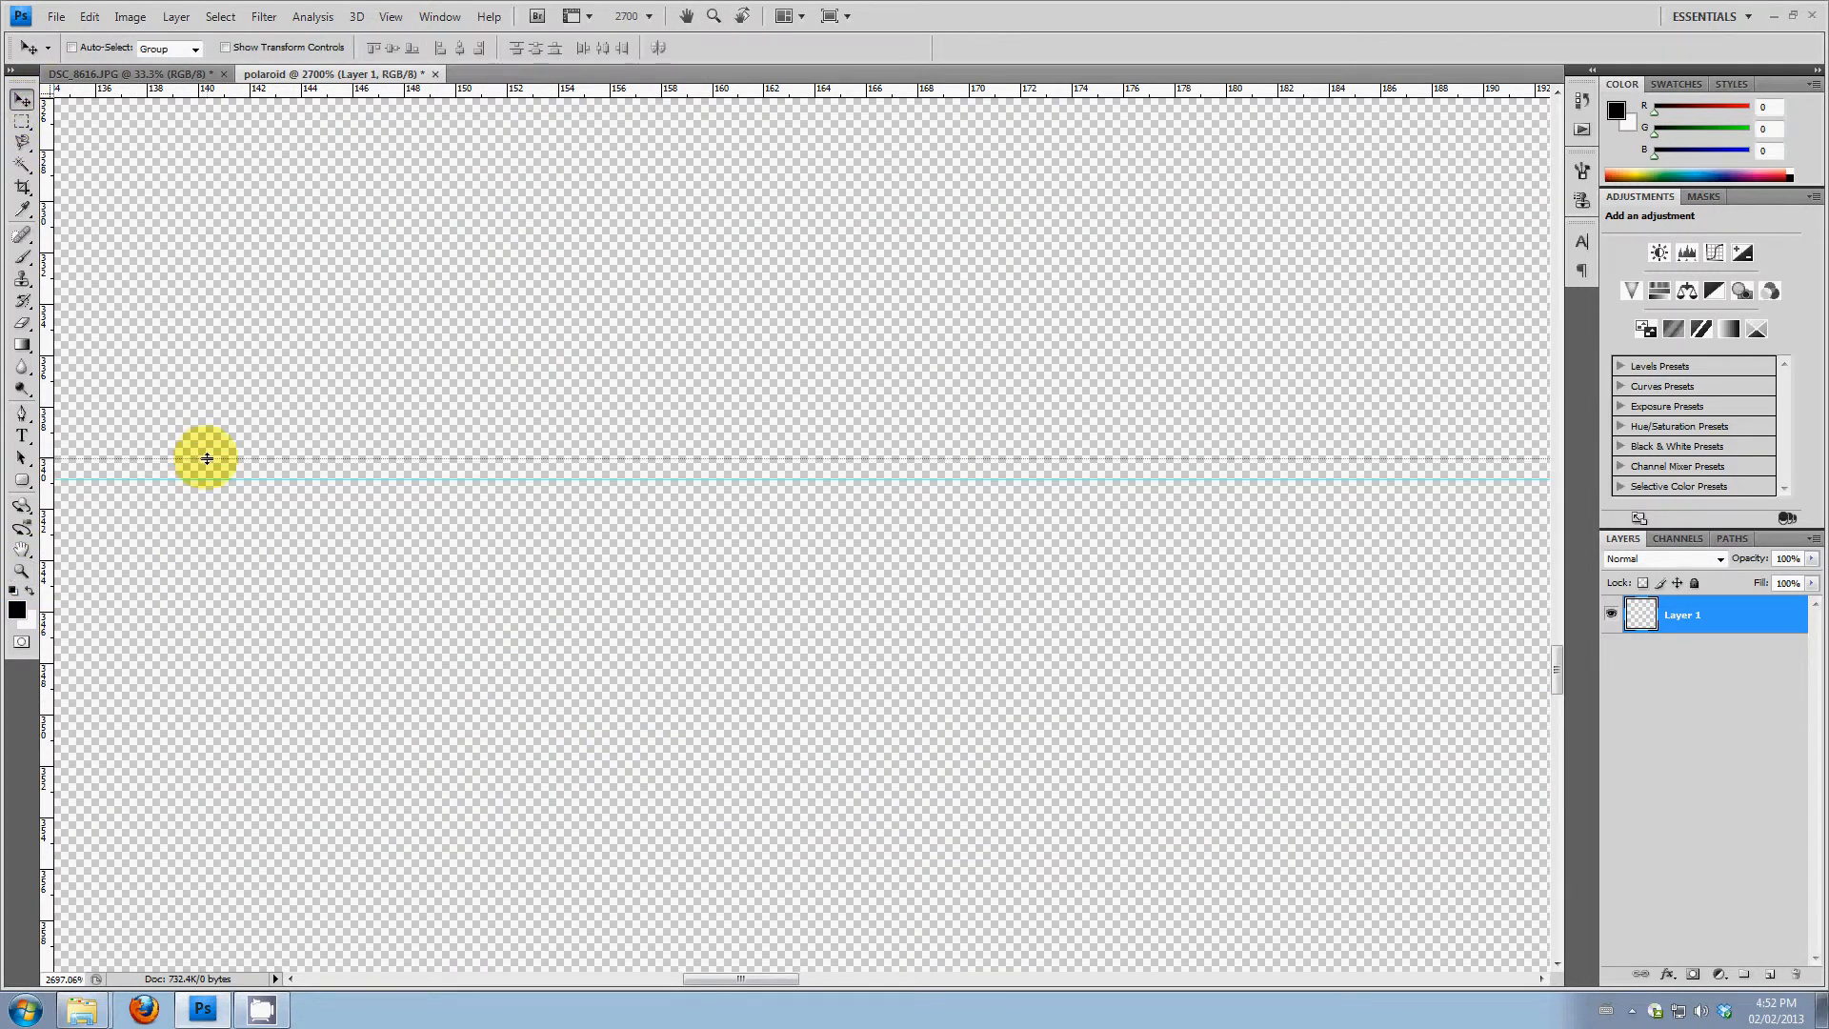
double_click(21, 550)
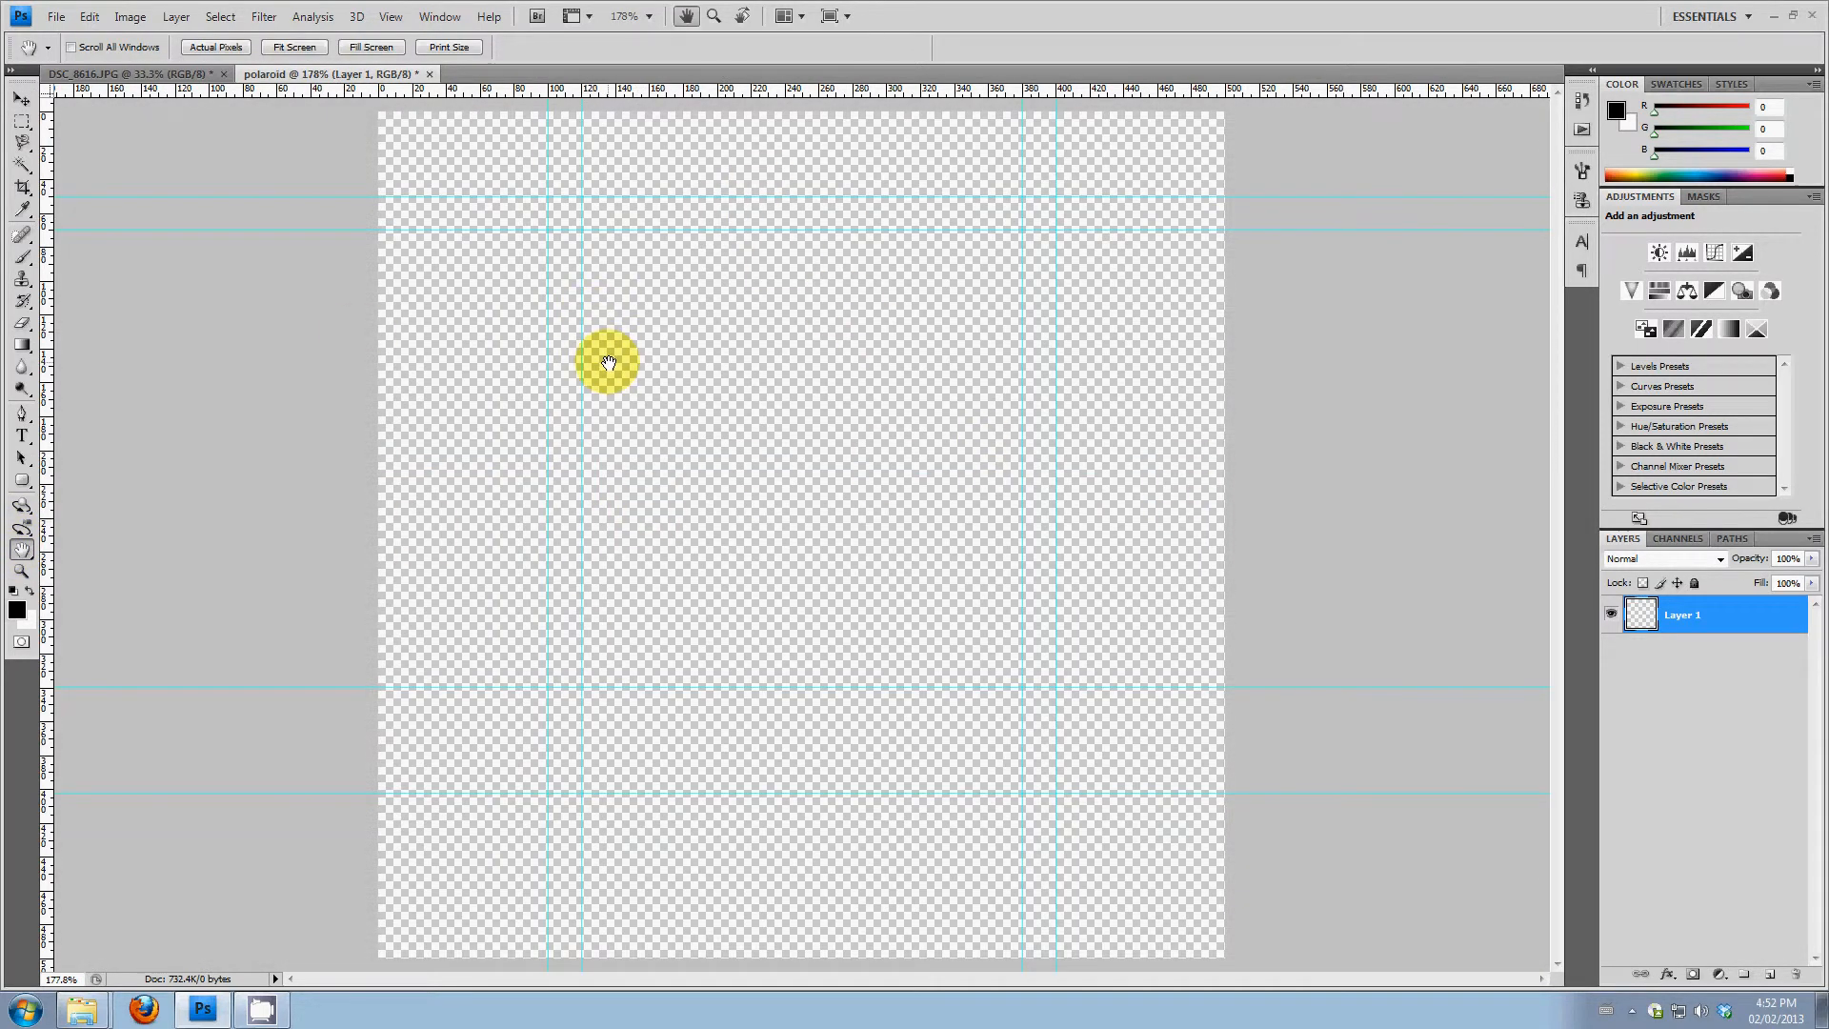
Save the document as a Photoshop file named polaroid in the Polaroid folder, replacing the existing file
click(58, 18)
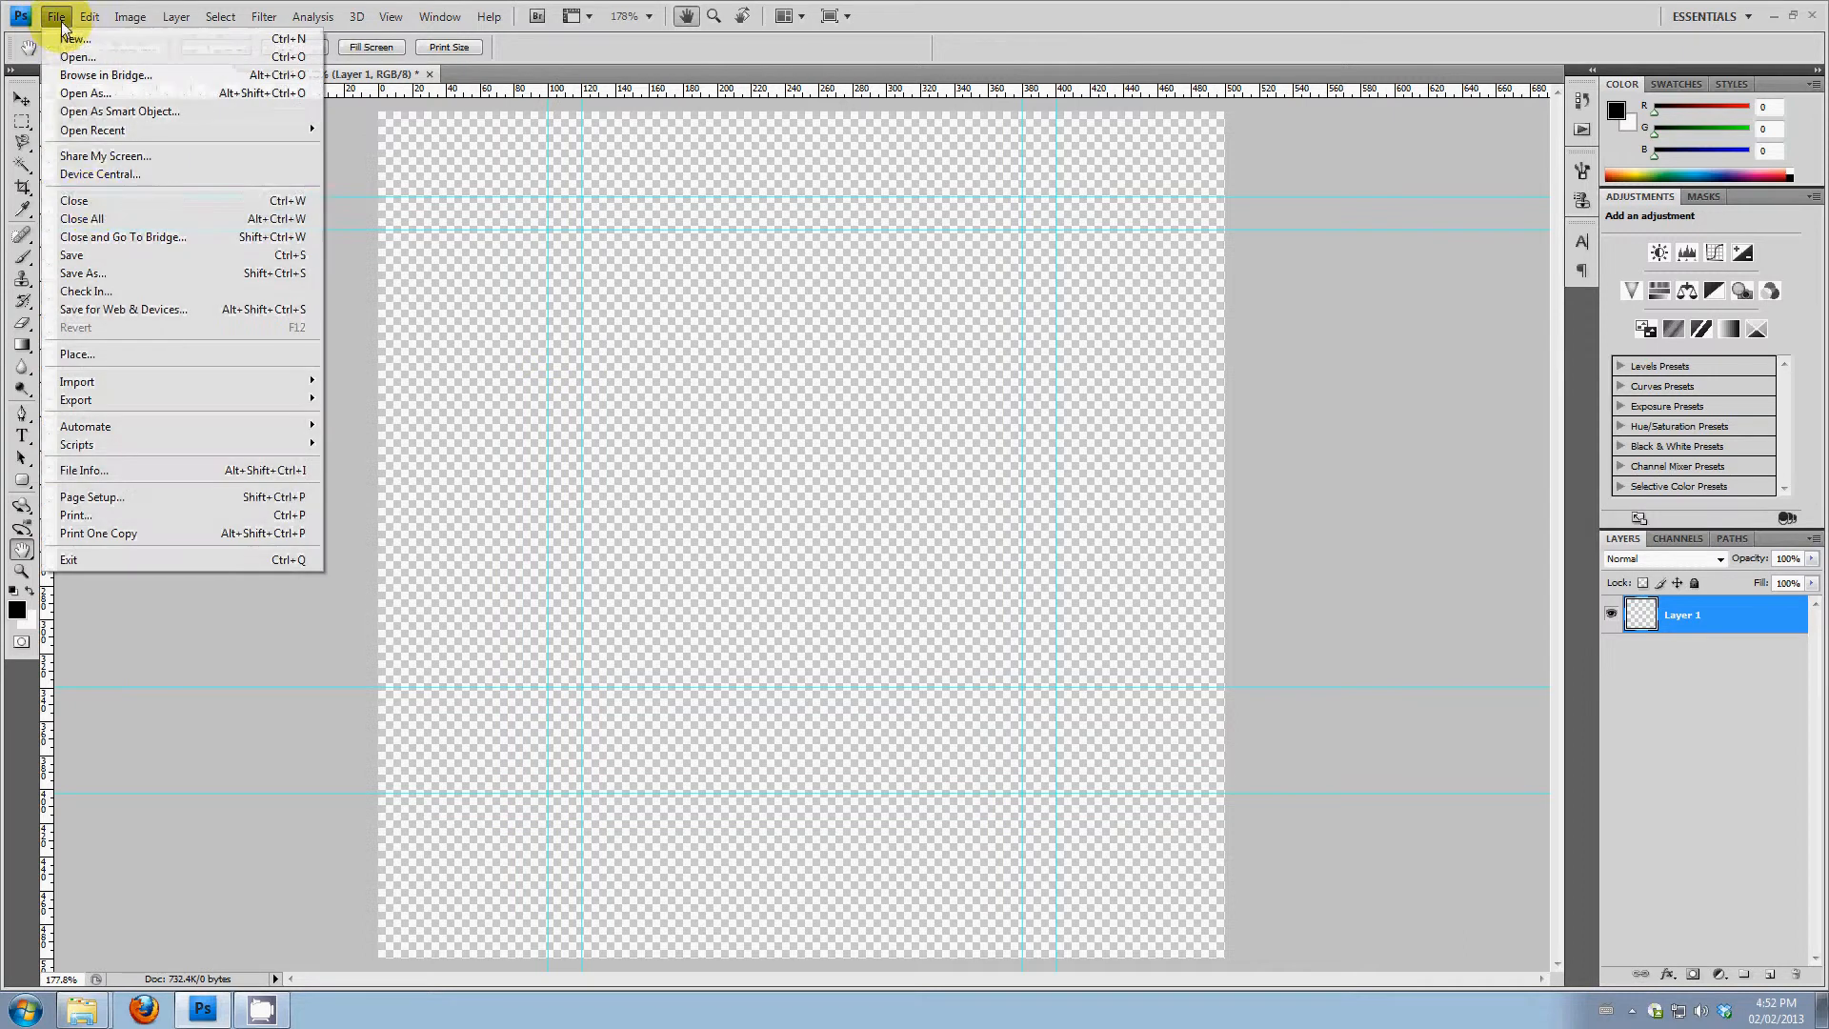
click(99, 257)
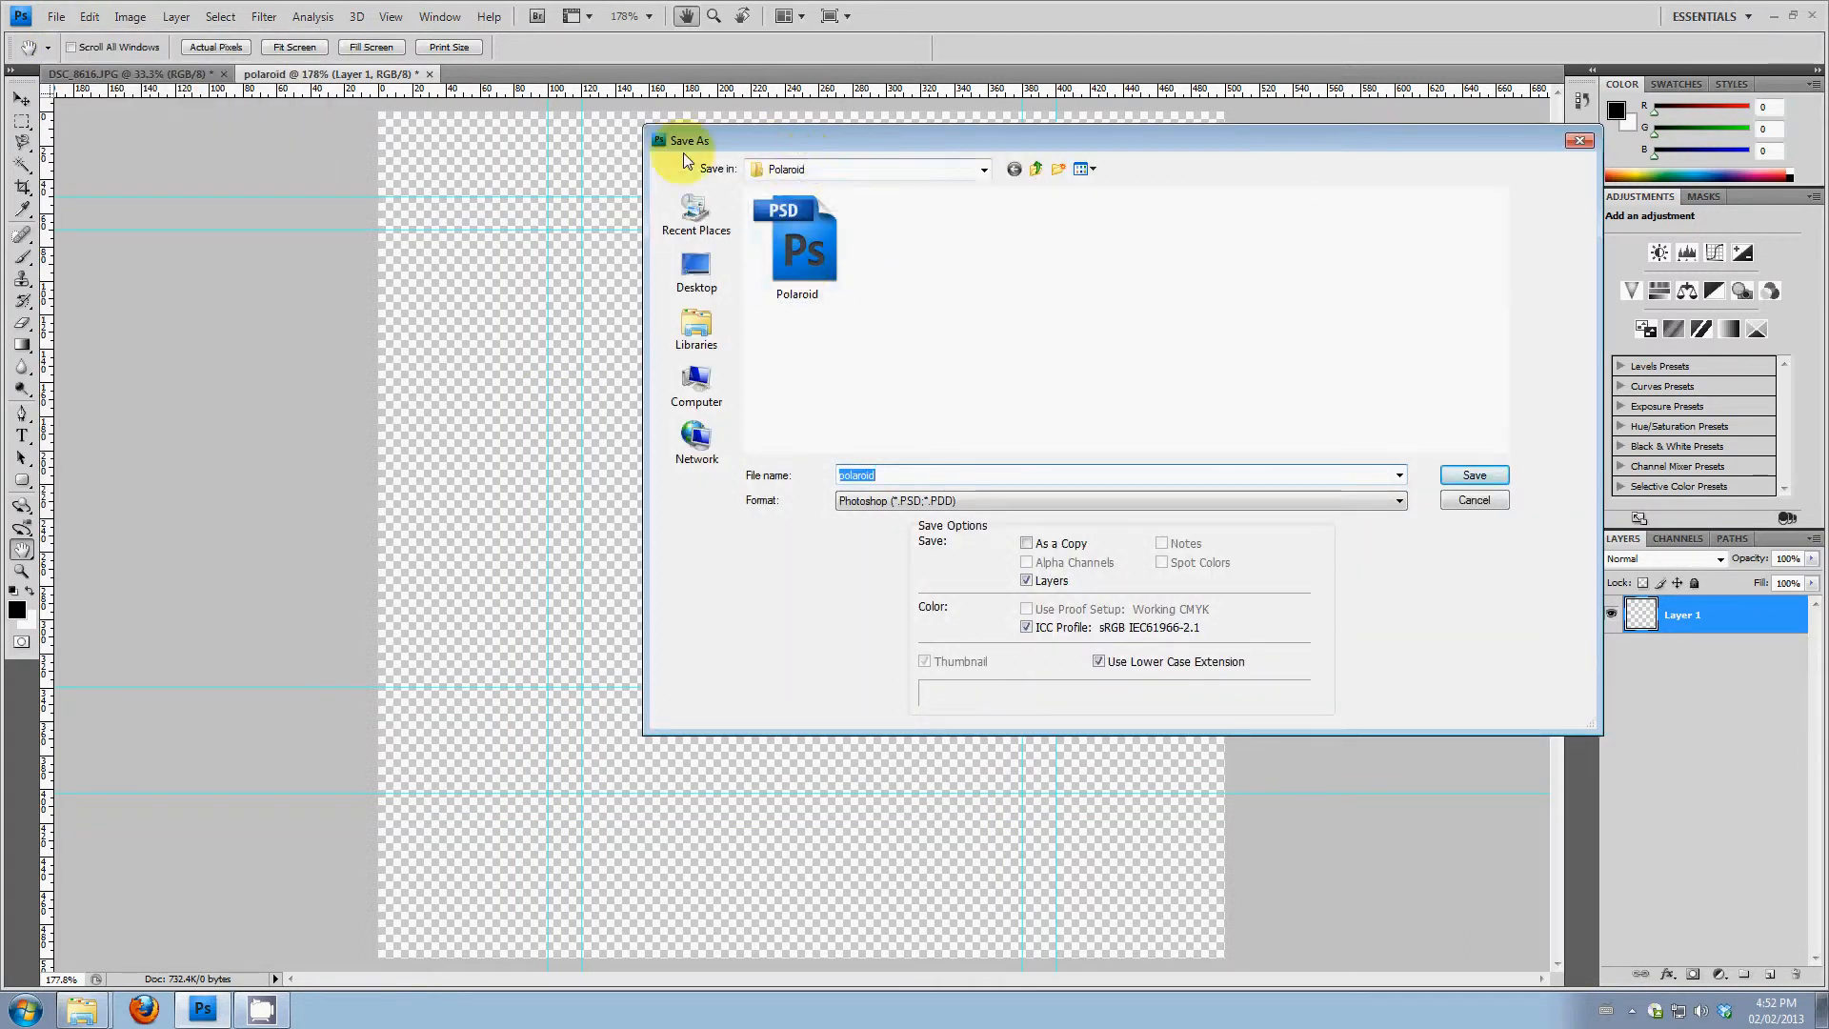
click(1494, 475)
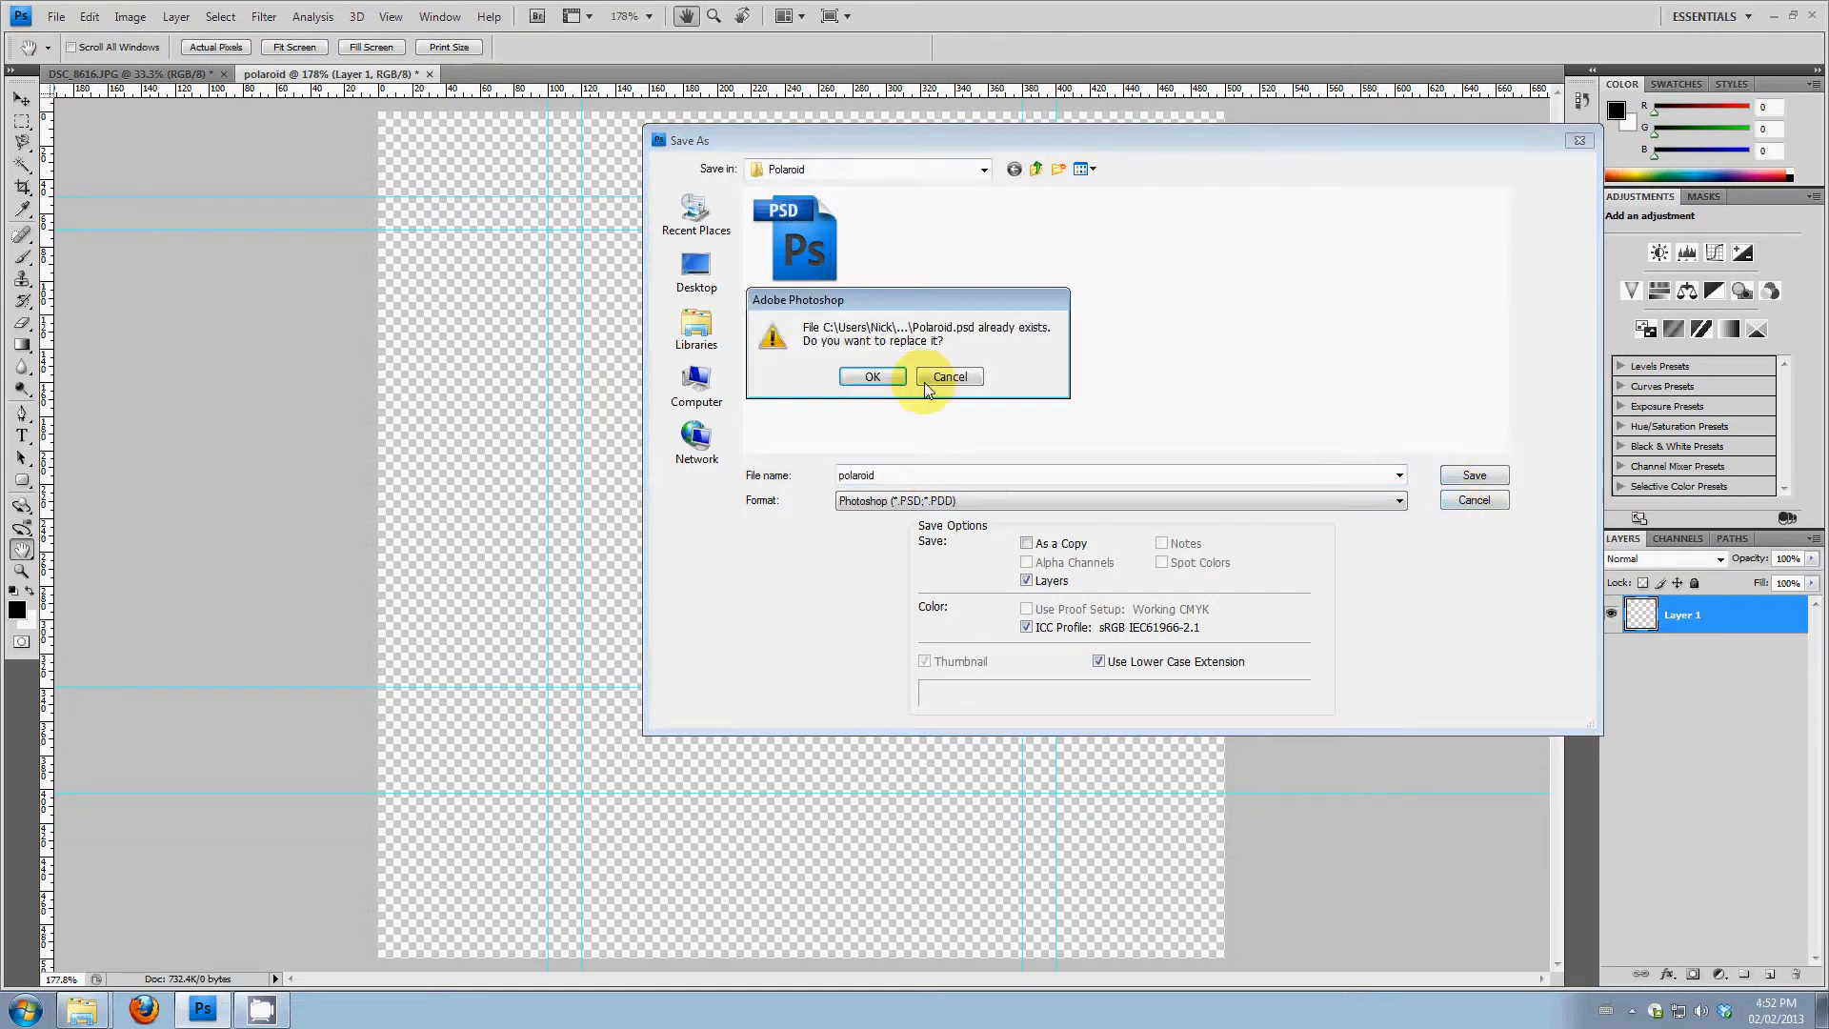
click(871, 375)
click(1125, 330)
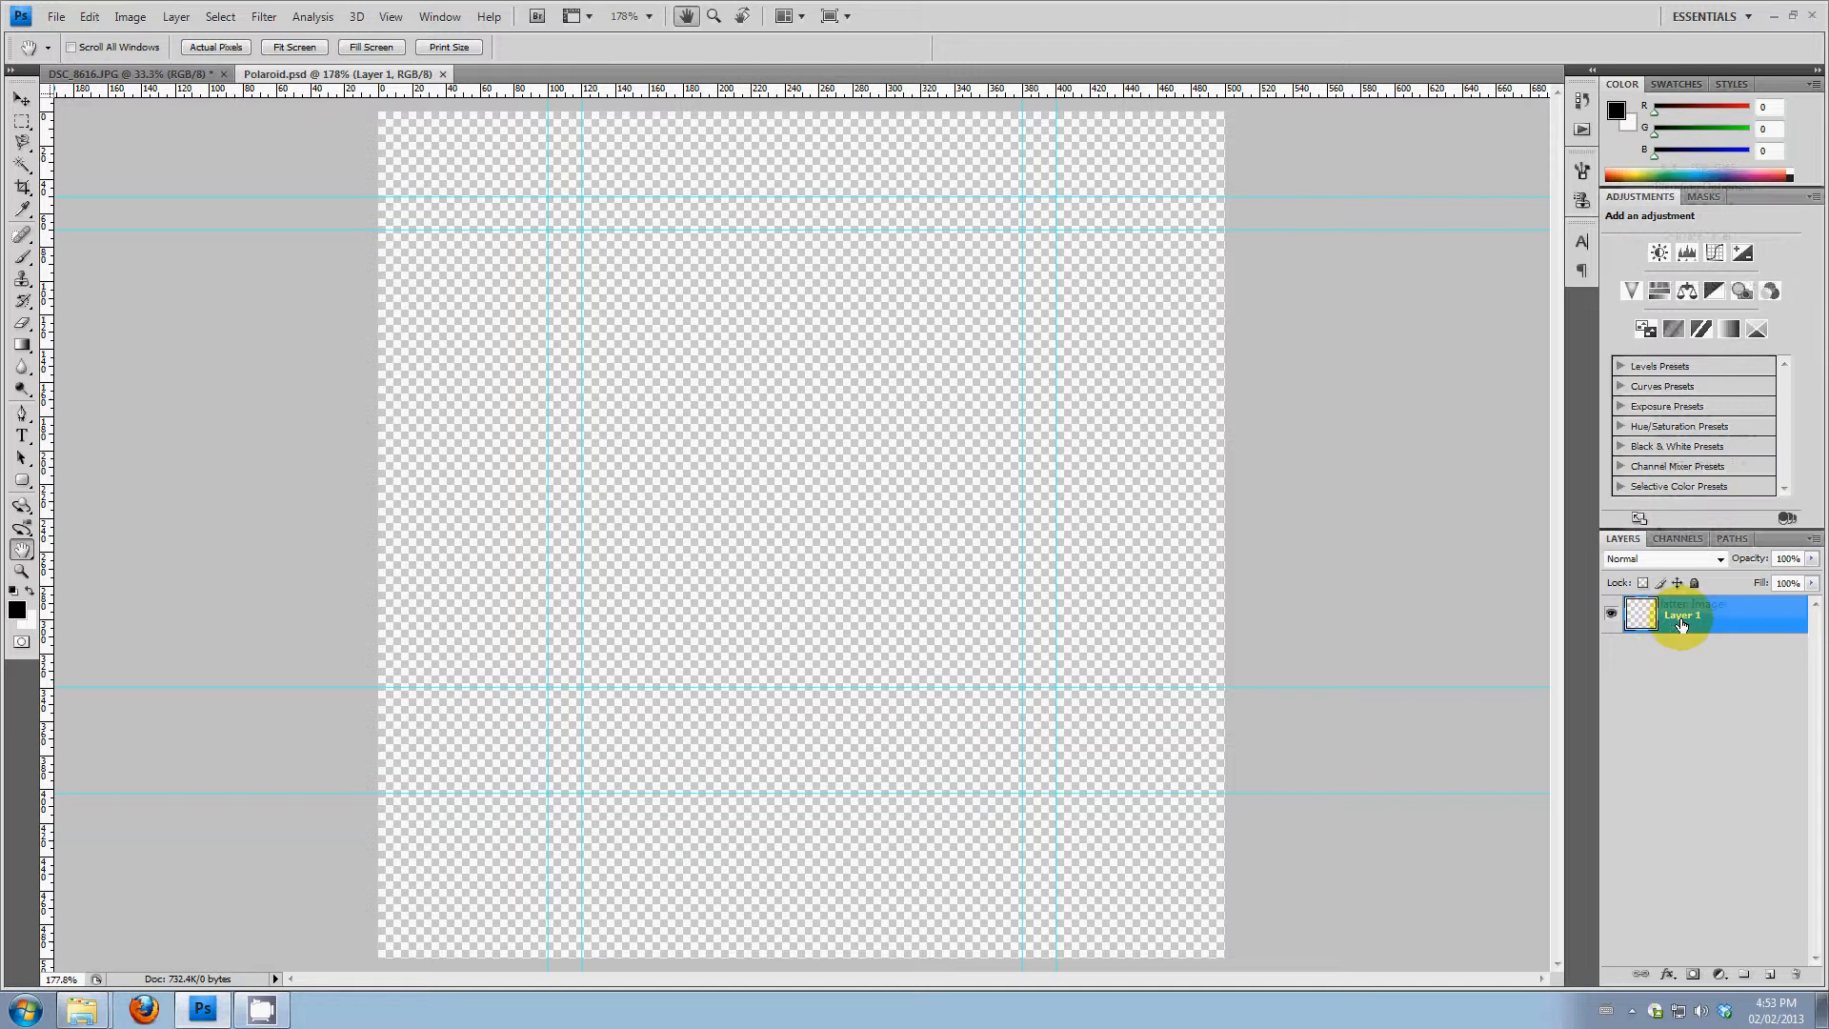
Rename Layer 1 as Background
right_click(1681, 624)
click(1683, 624)
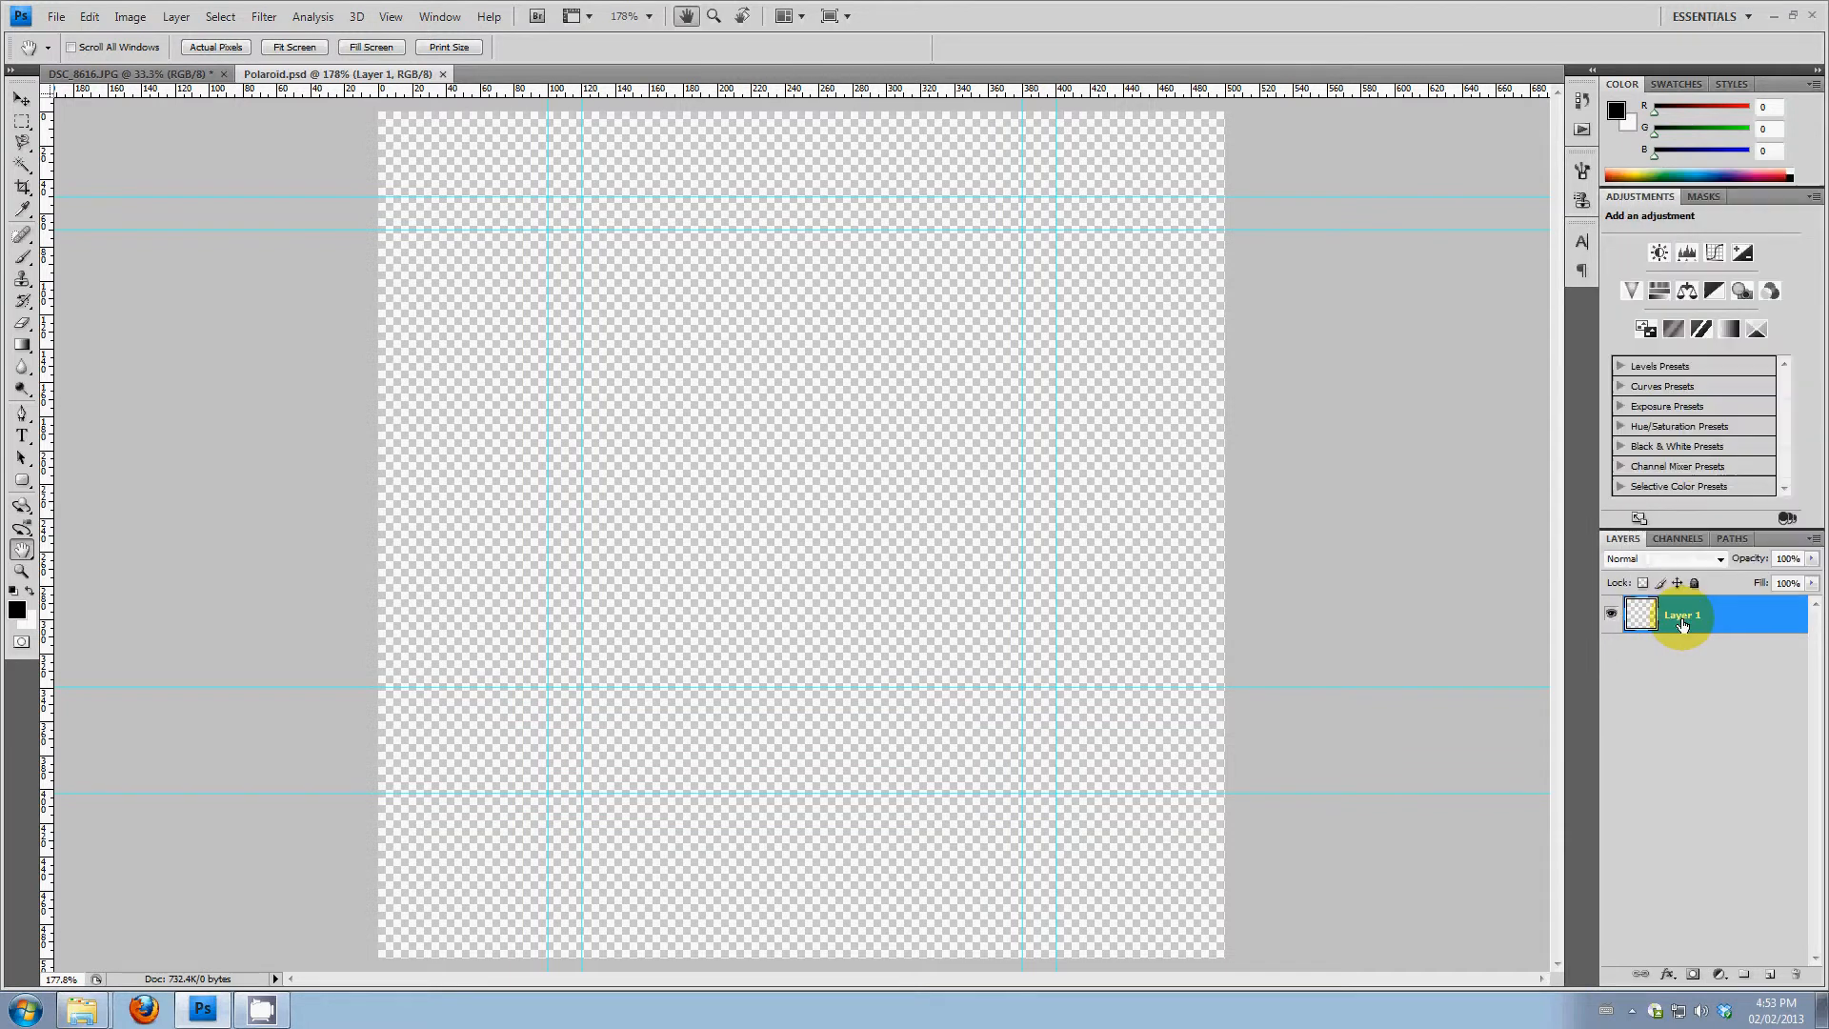
double_click(1685, 615)
text(Background)
click(1728, 726)
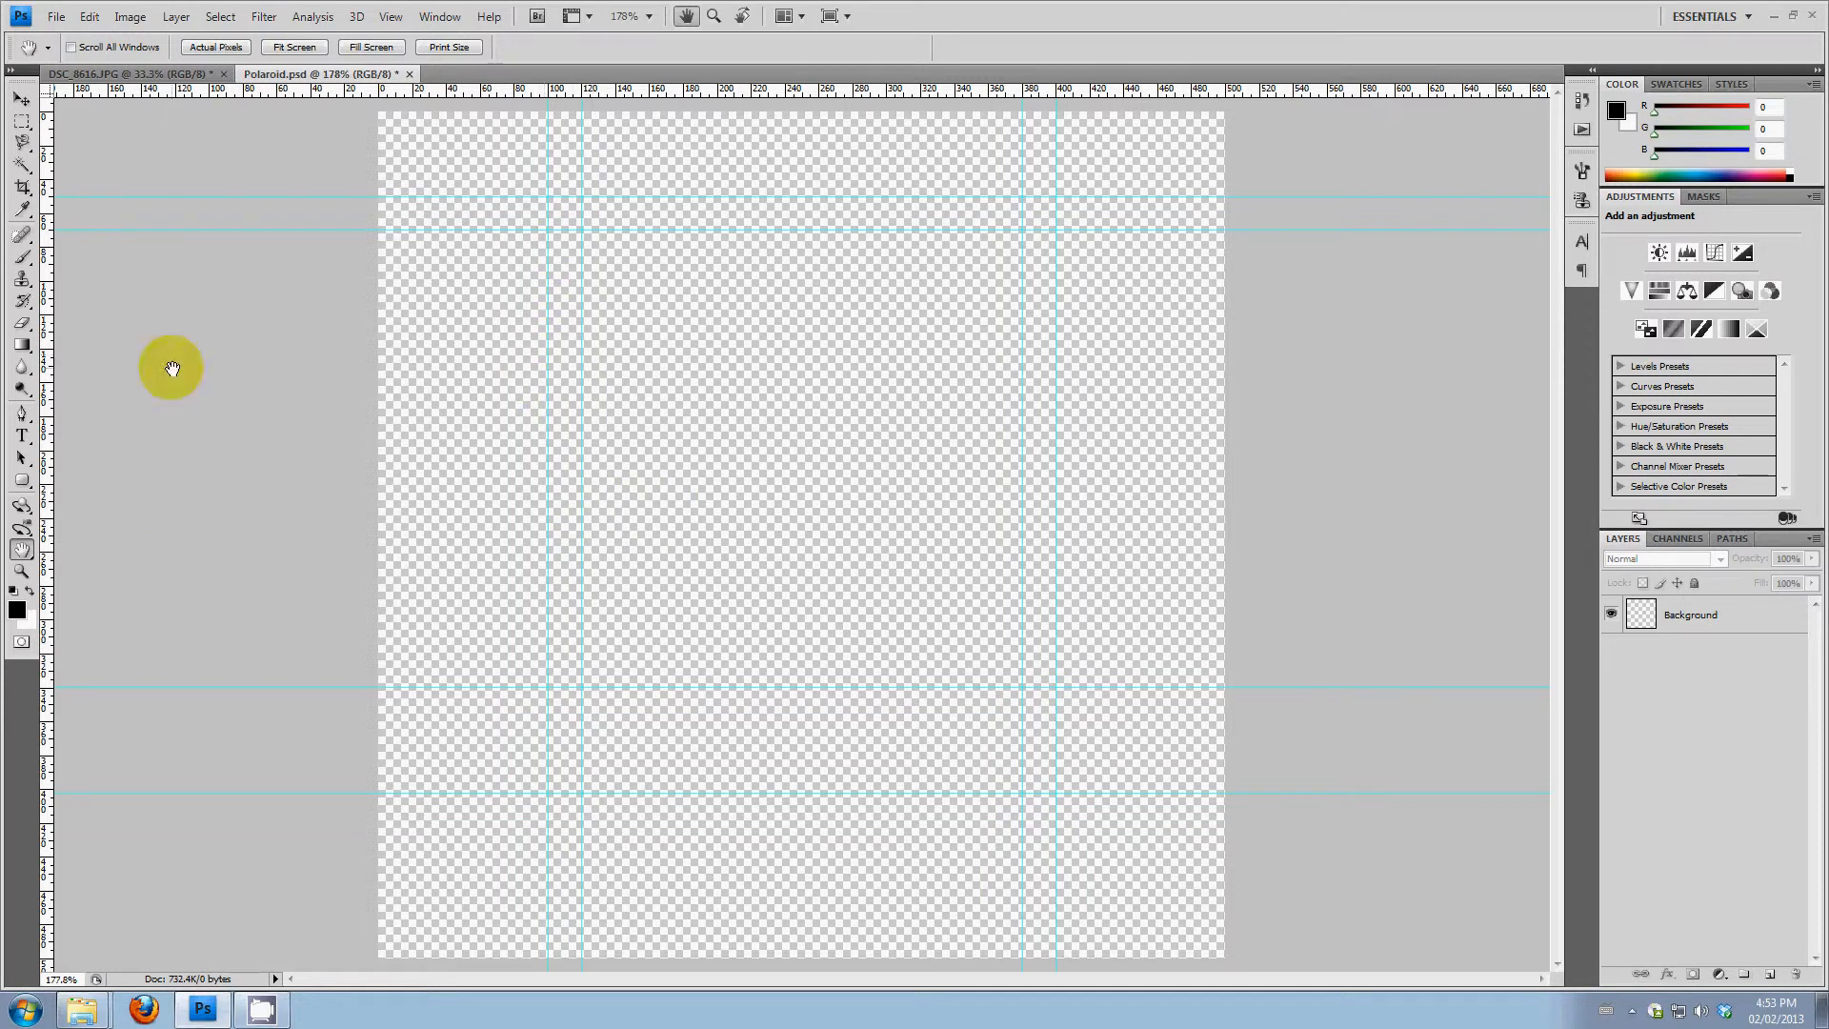
Set up a 137 px brush with 100% hardness on the Background layer, trying a black stroke and undoing it
click(22, 257)
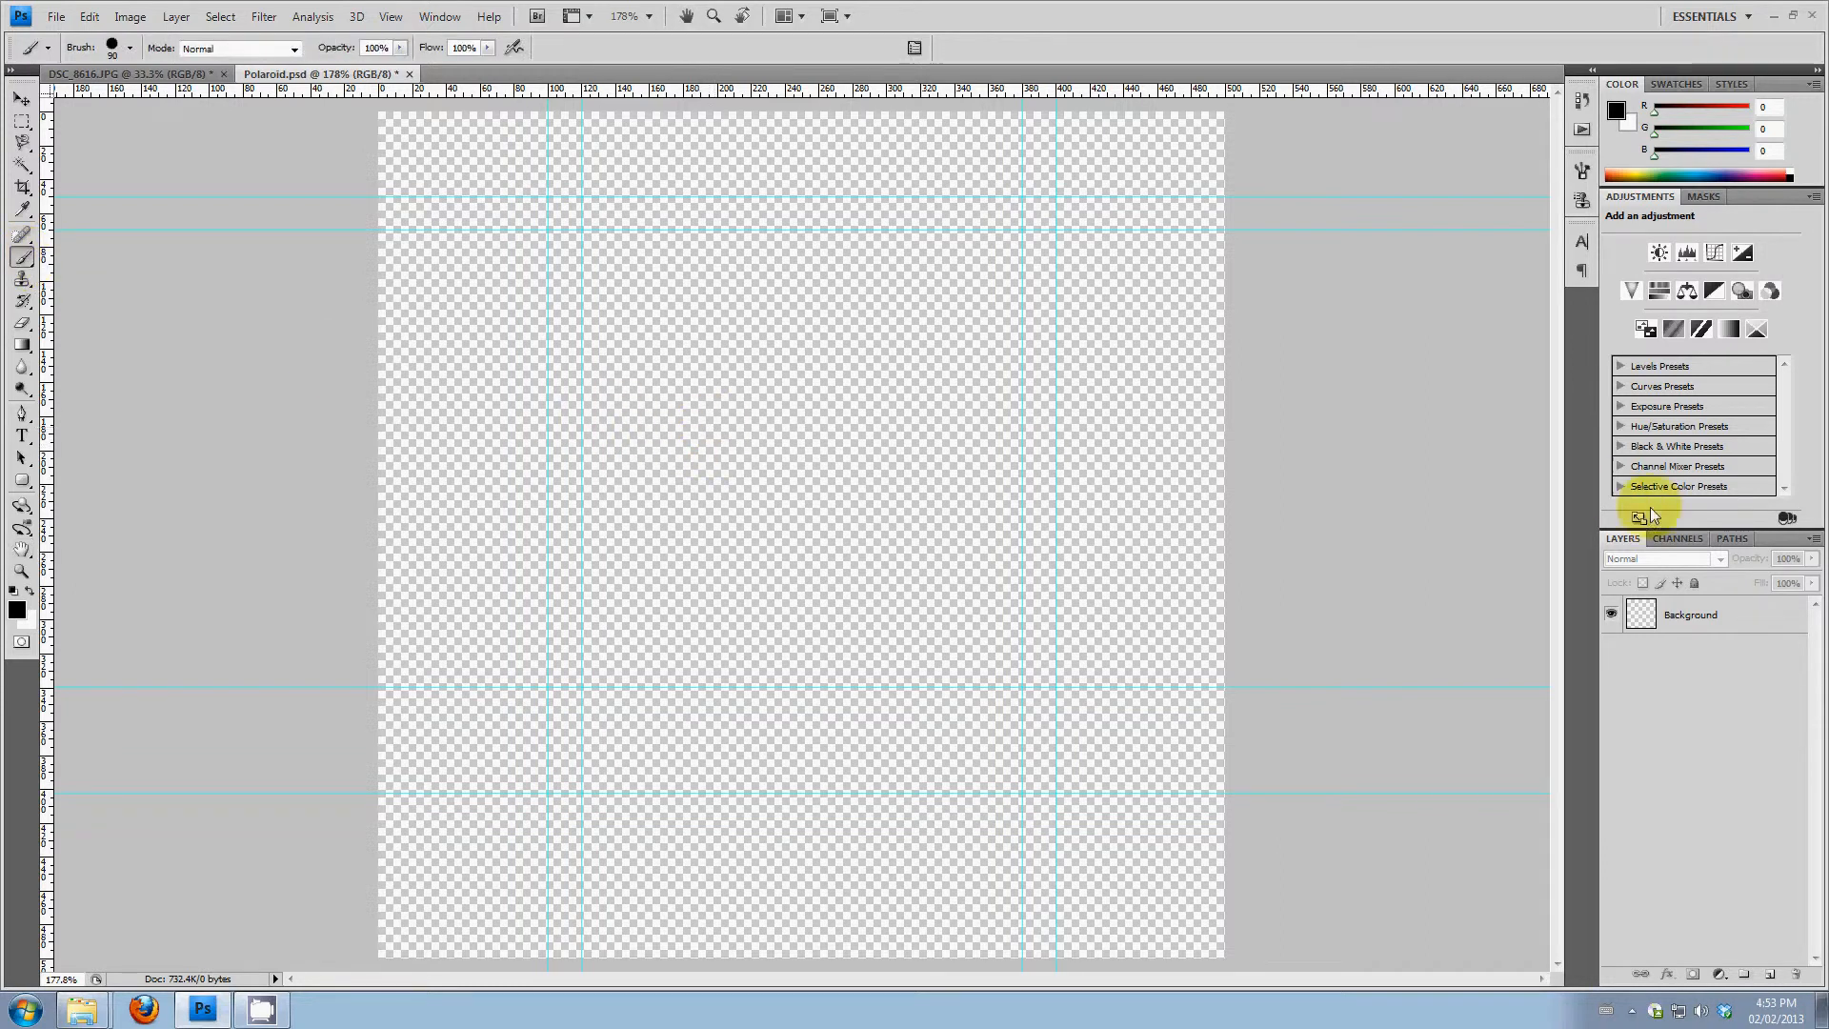
click(1720, 617)
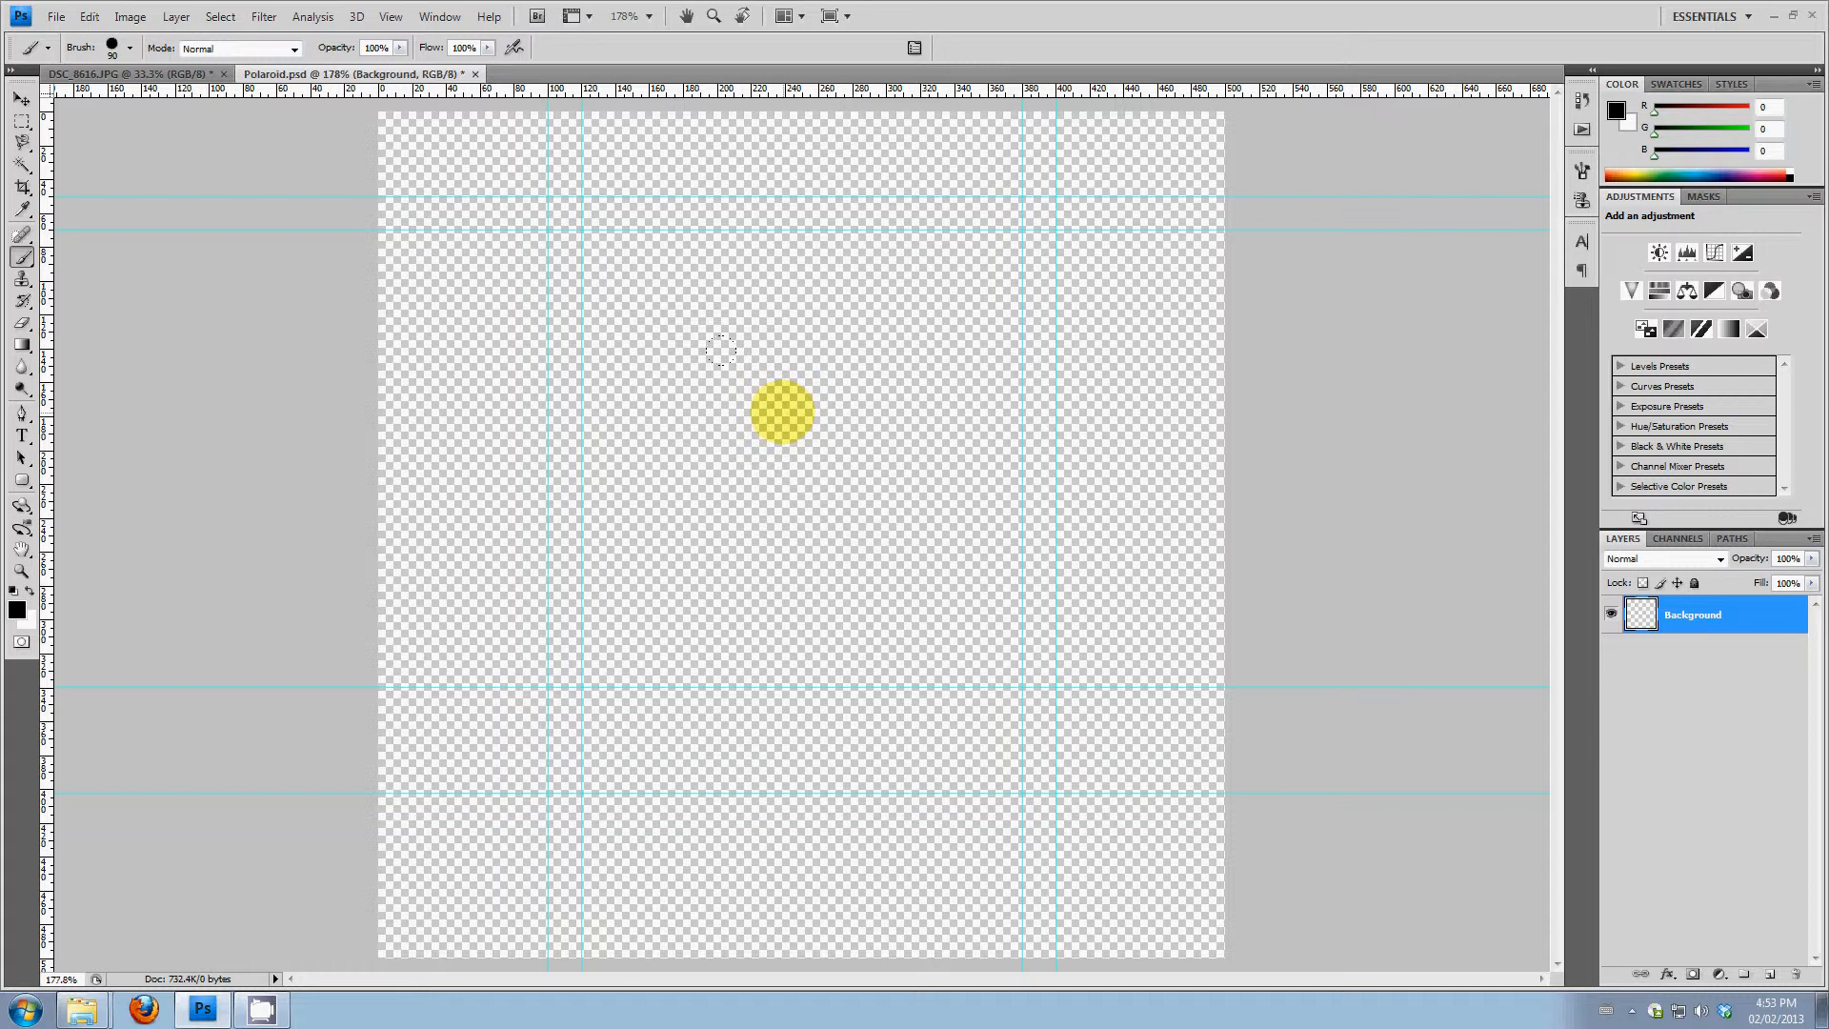
right_click(783, 411)
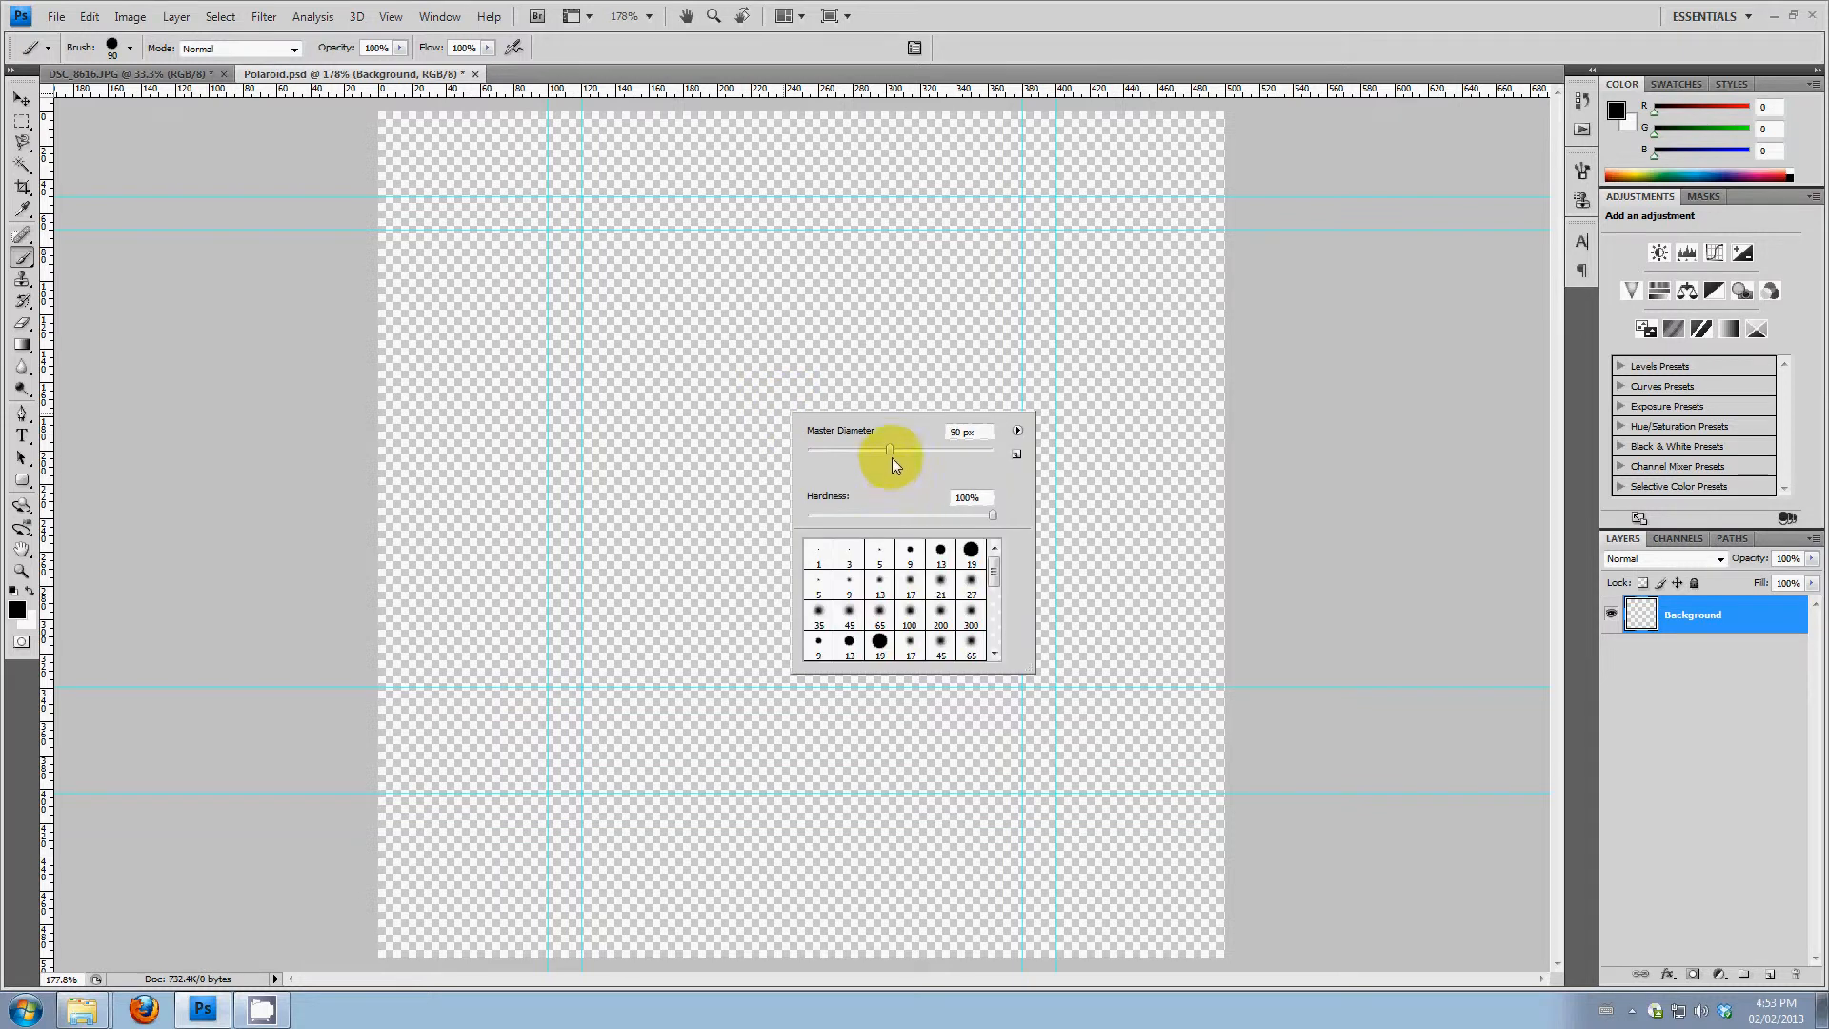
drag(894, 451, 917, 450)
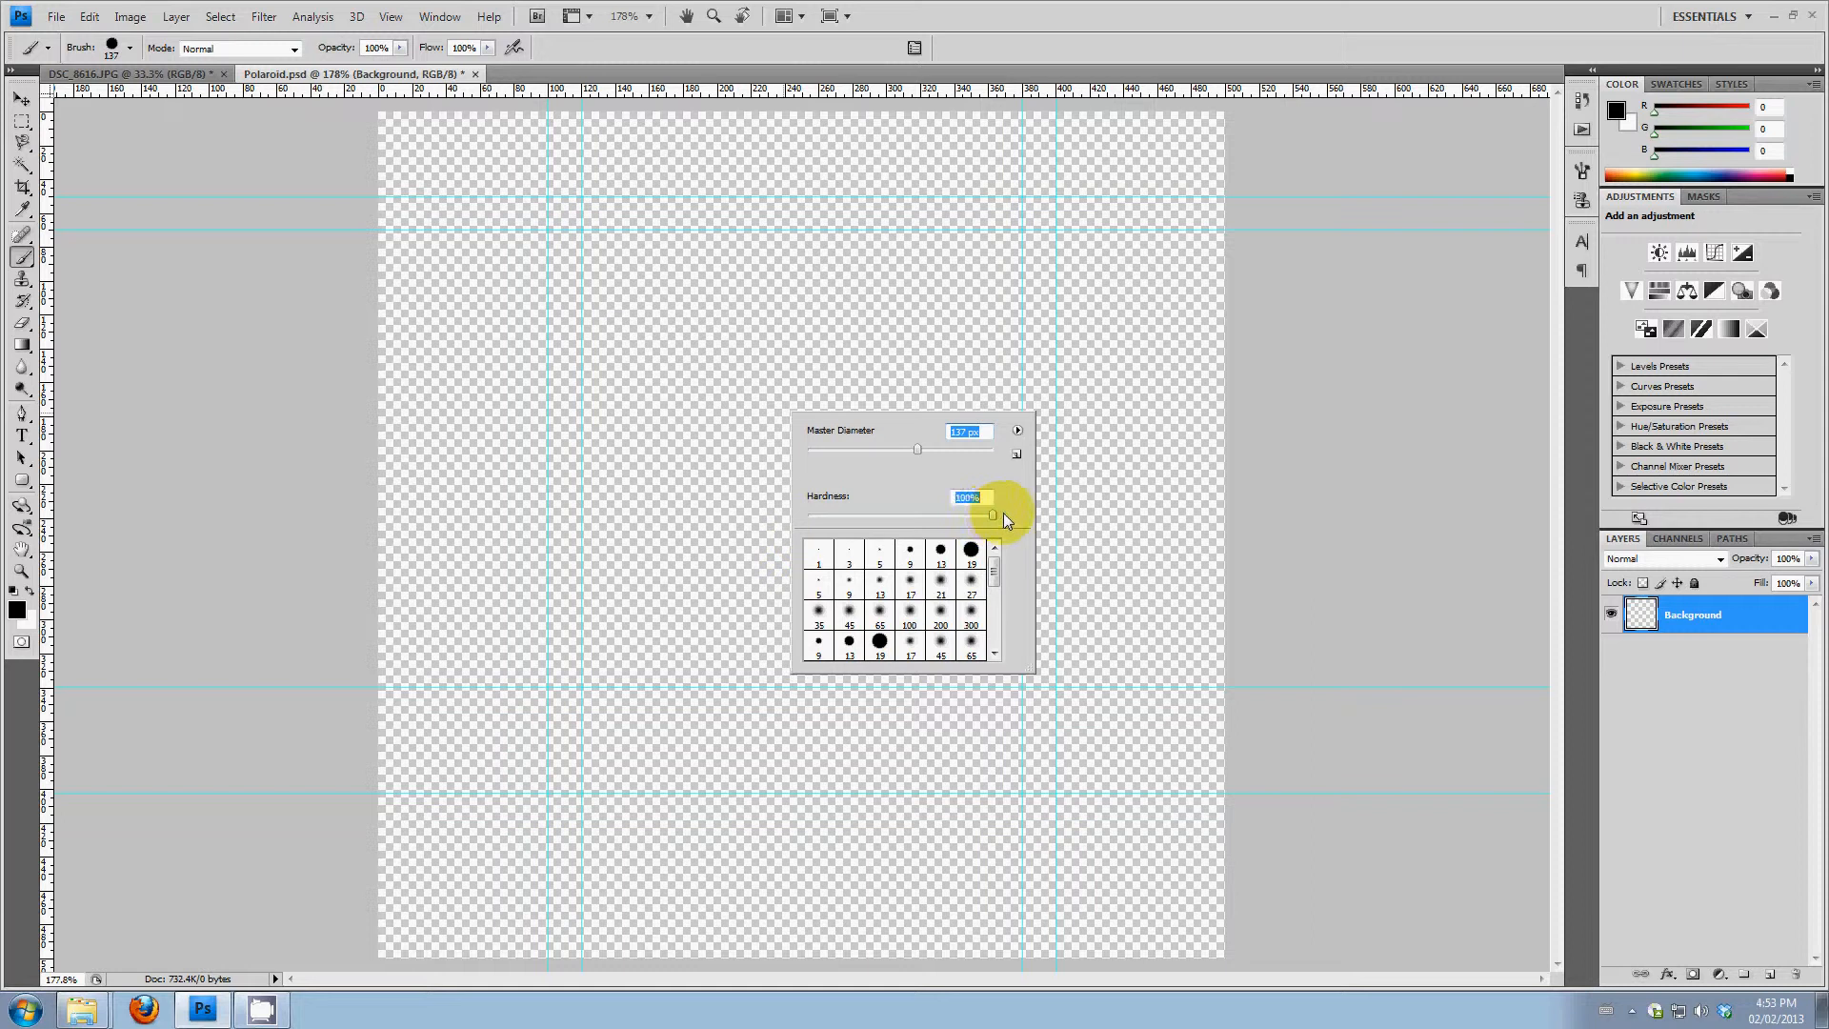
drag(1003, 513, 1006, 513)
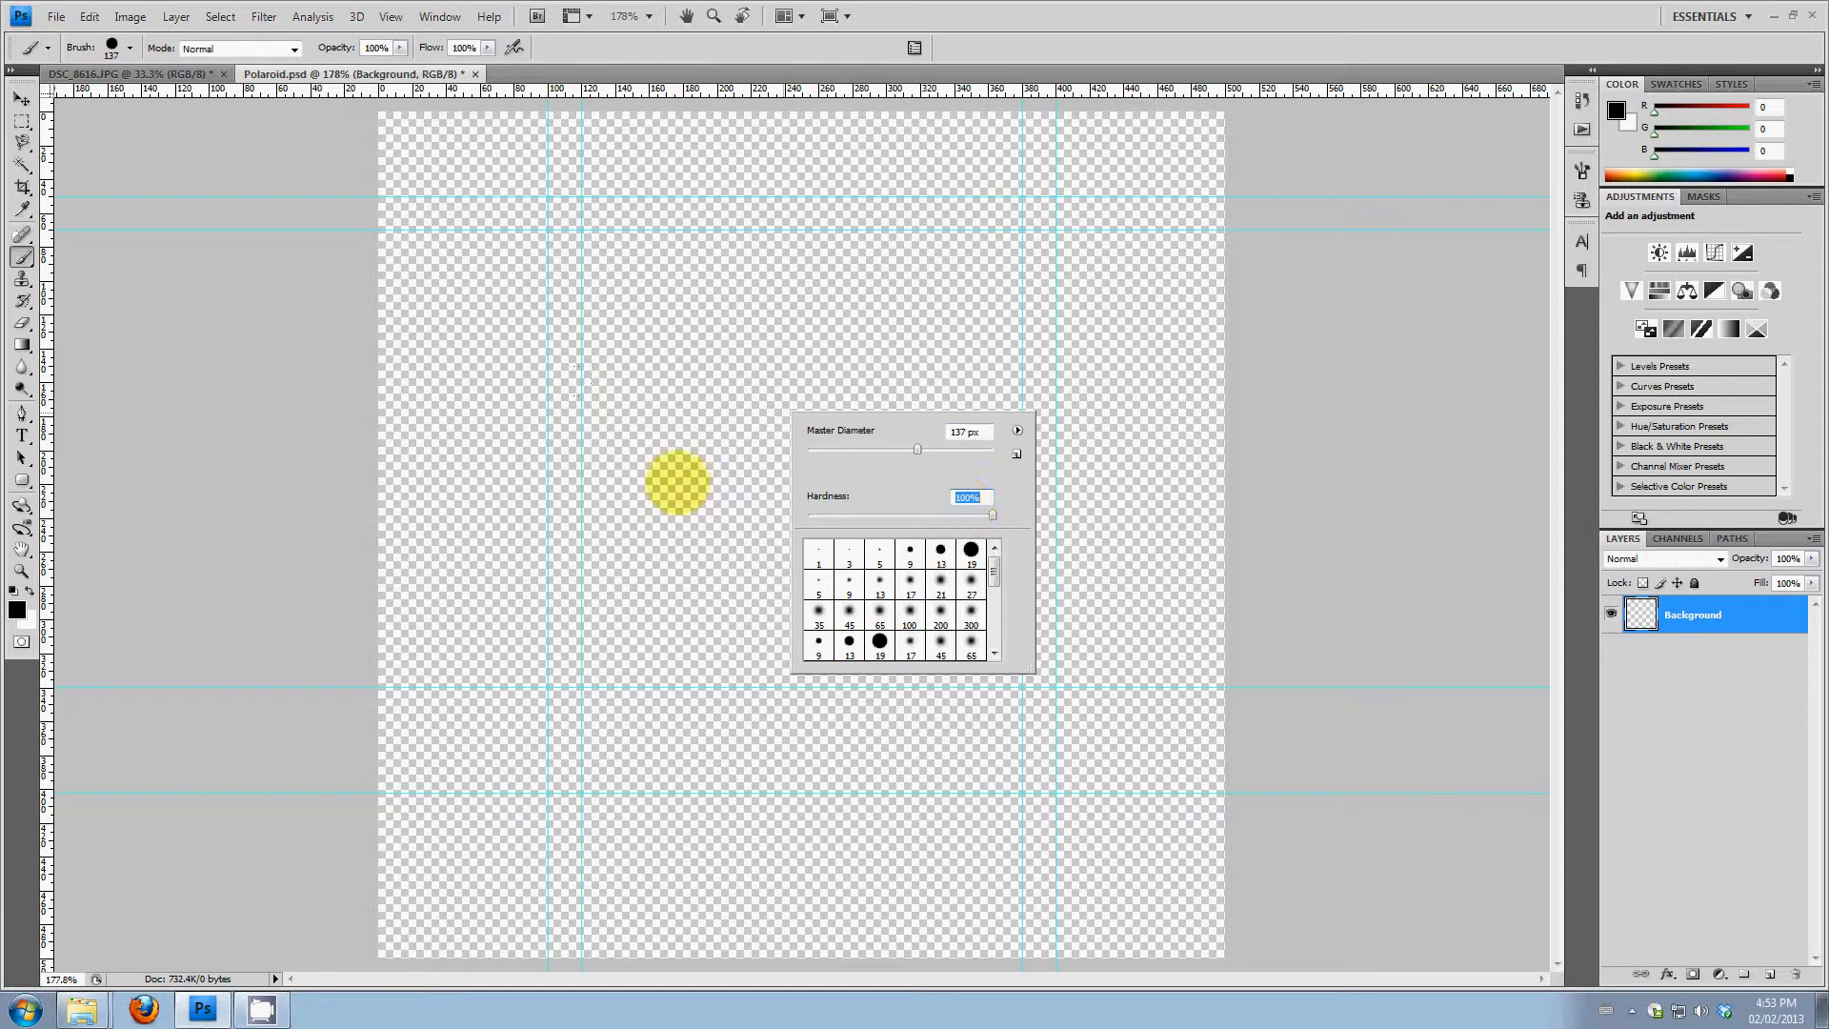
mouse_move(616, 514)
mouse_down()
mouse_move(627, 575)
mouse_move(581, 262)
mouse_move(655, 715)
mouse_move(689, 505)
mouse_move(686, 268)
mouse_move(774, 694)
mouse_move(804, 667)
mouse_move(851, 234)
mouse_move(939, 719)
mouse_move(978, 667)
mouse_move(989, 515)
mouse_move(996, 276)
mouse_up()
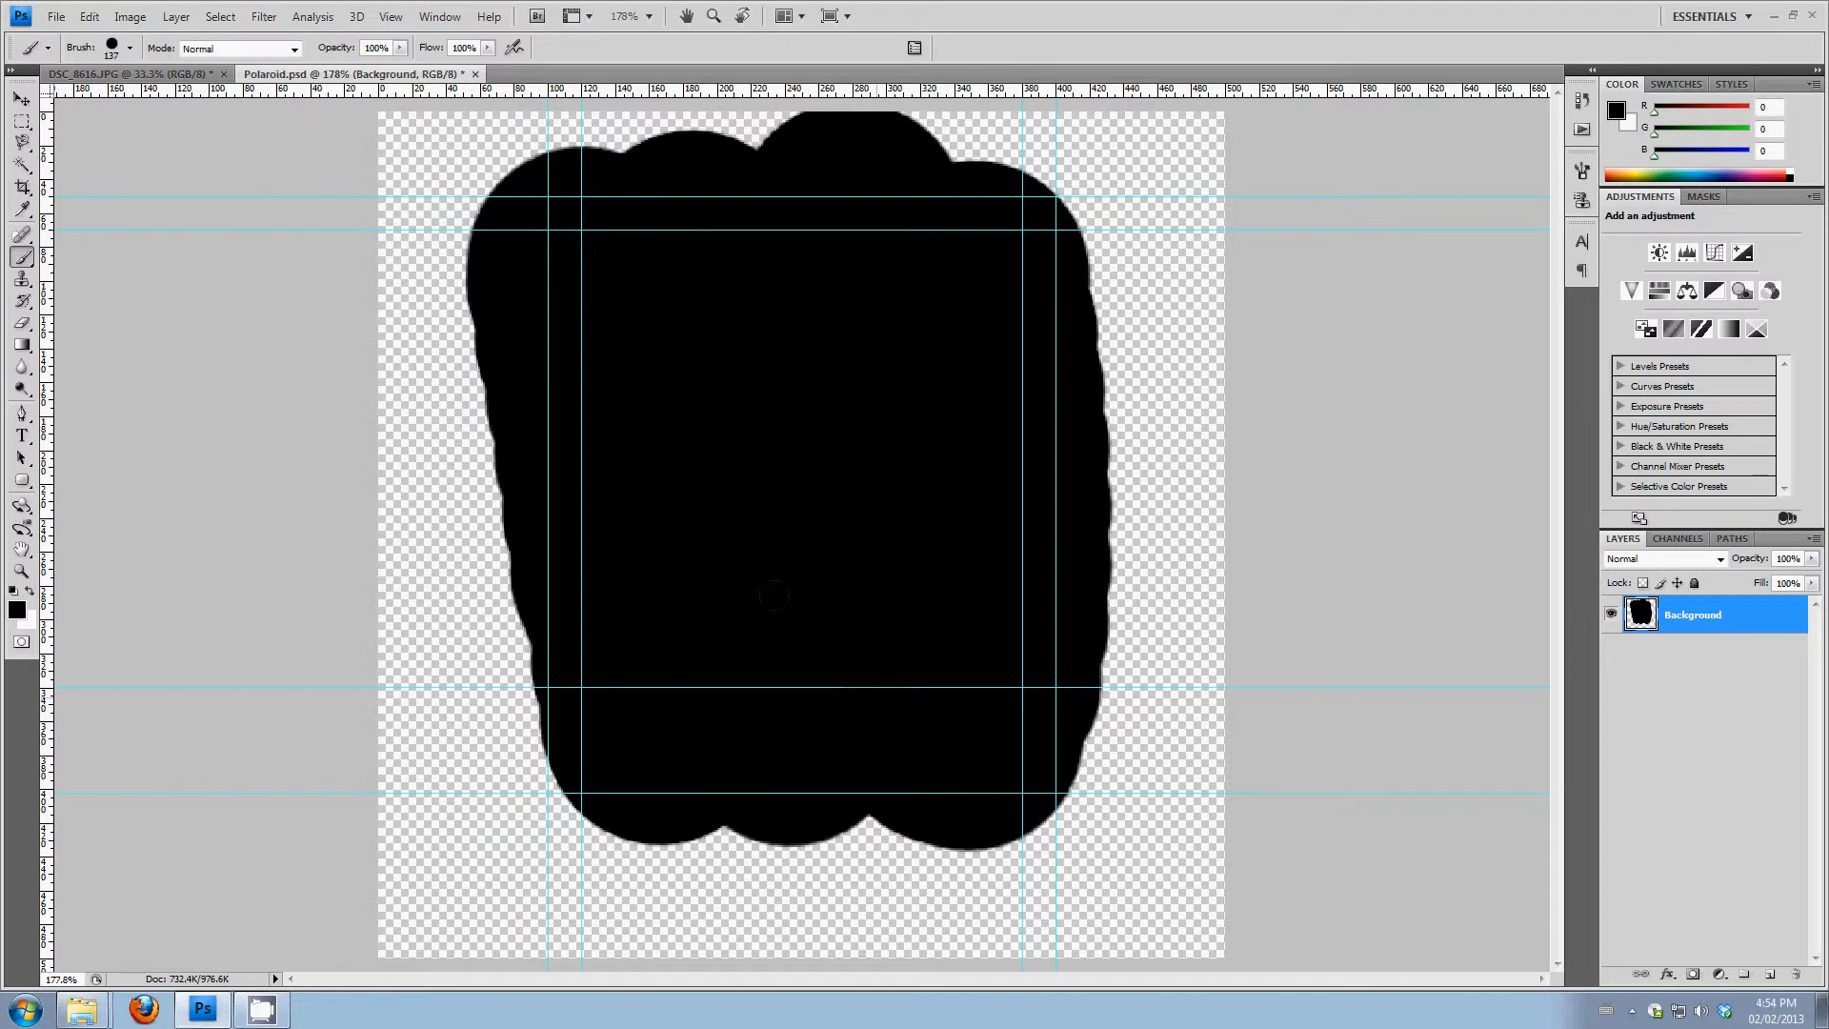
key(ctrl+z)
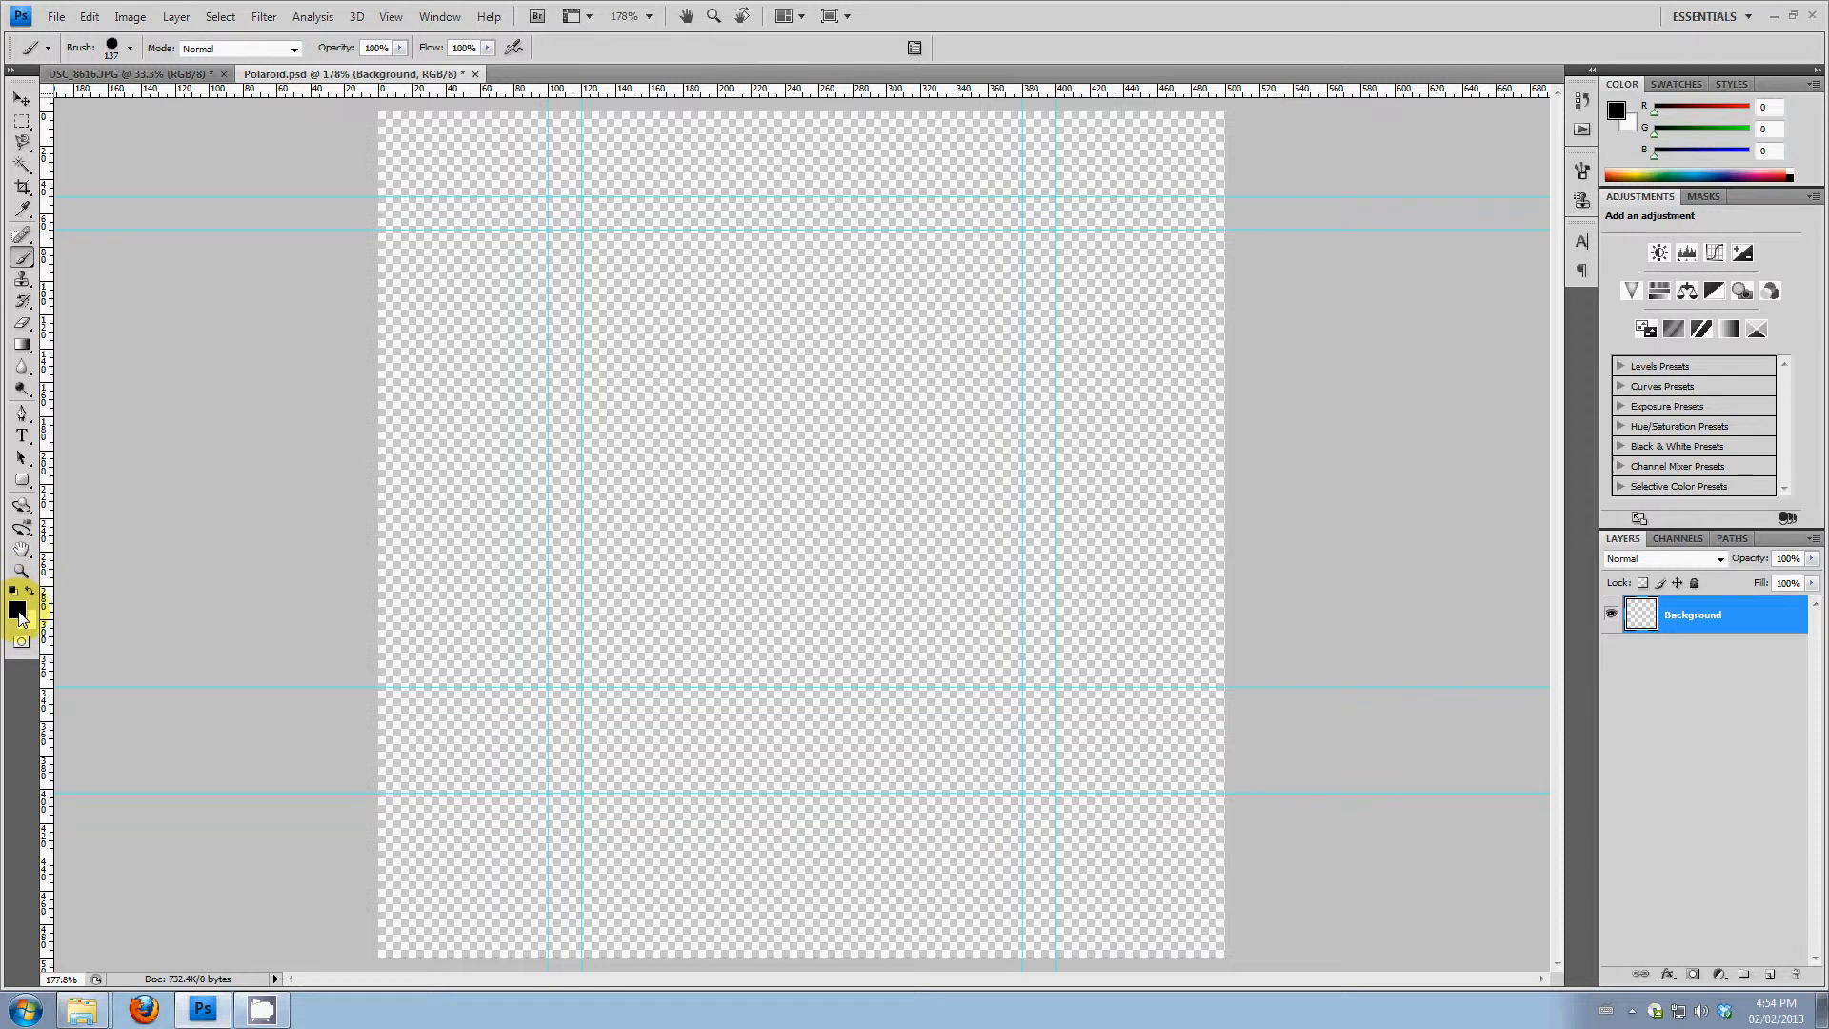
Set the foreground colour to white (ffffff) and brush over the frame area on the Background layer, extending past the outer guides
click(17, 610)
click(985, 323)
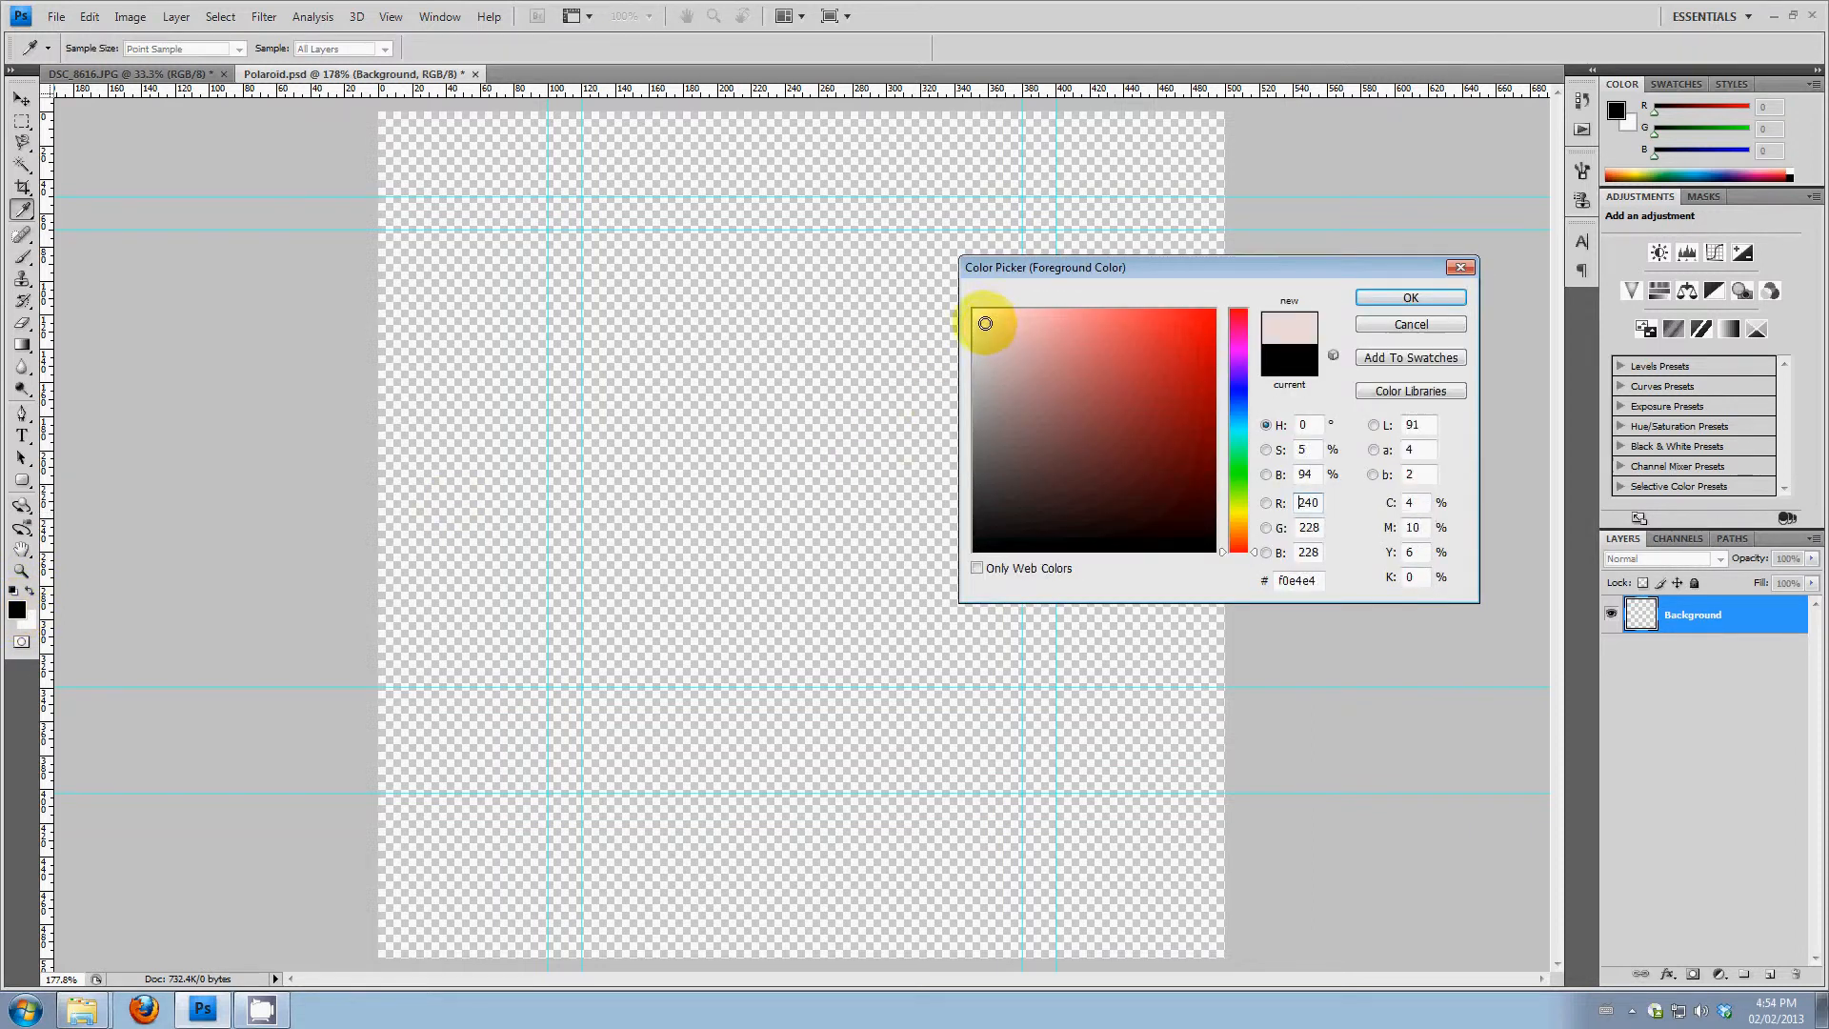
drag(985, 323, 974, 310)
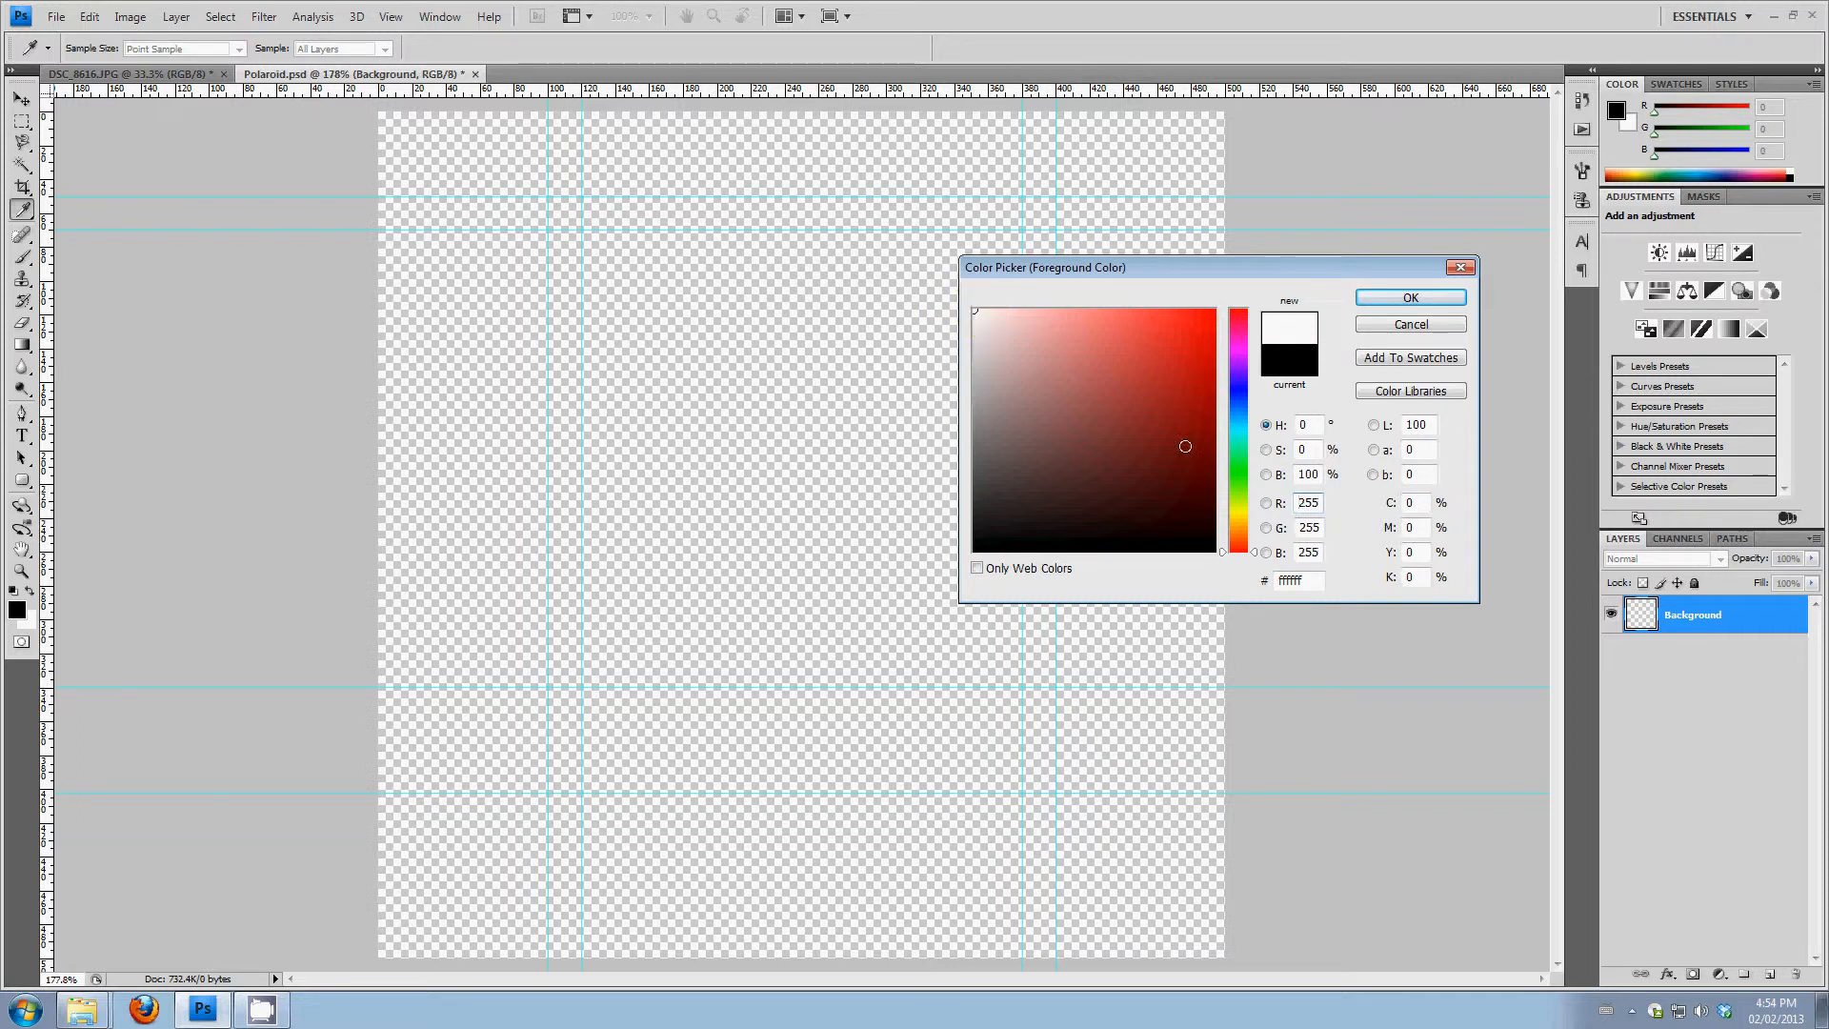
click(1306, 502)
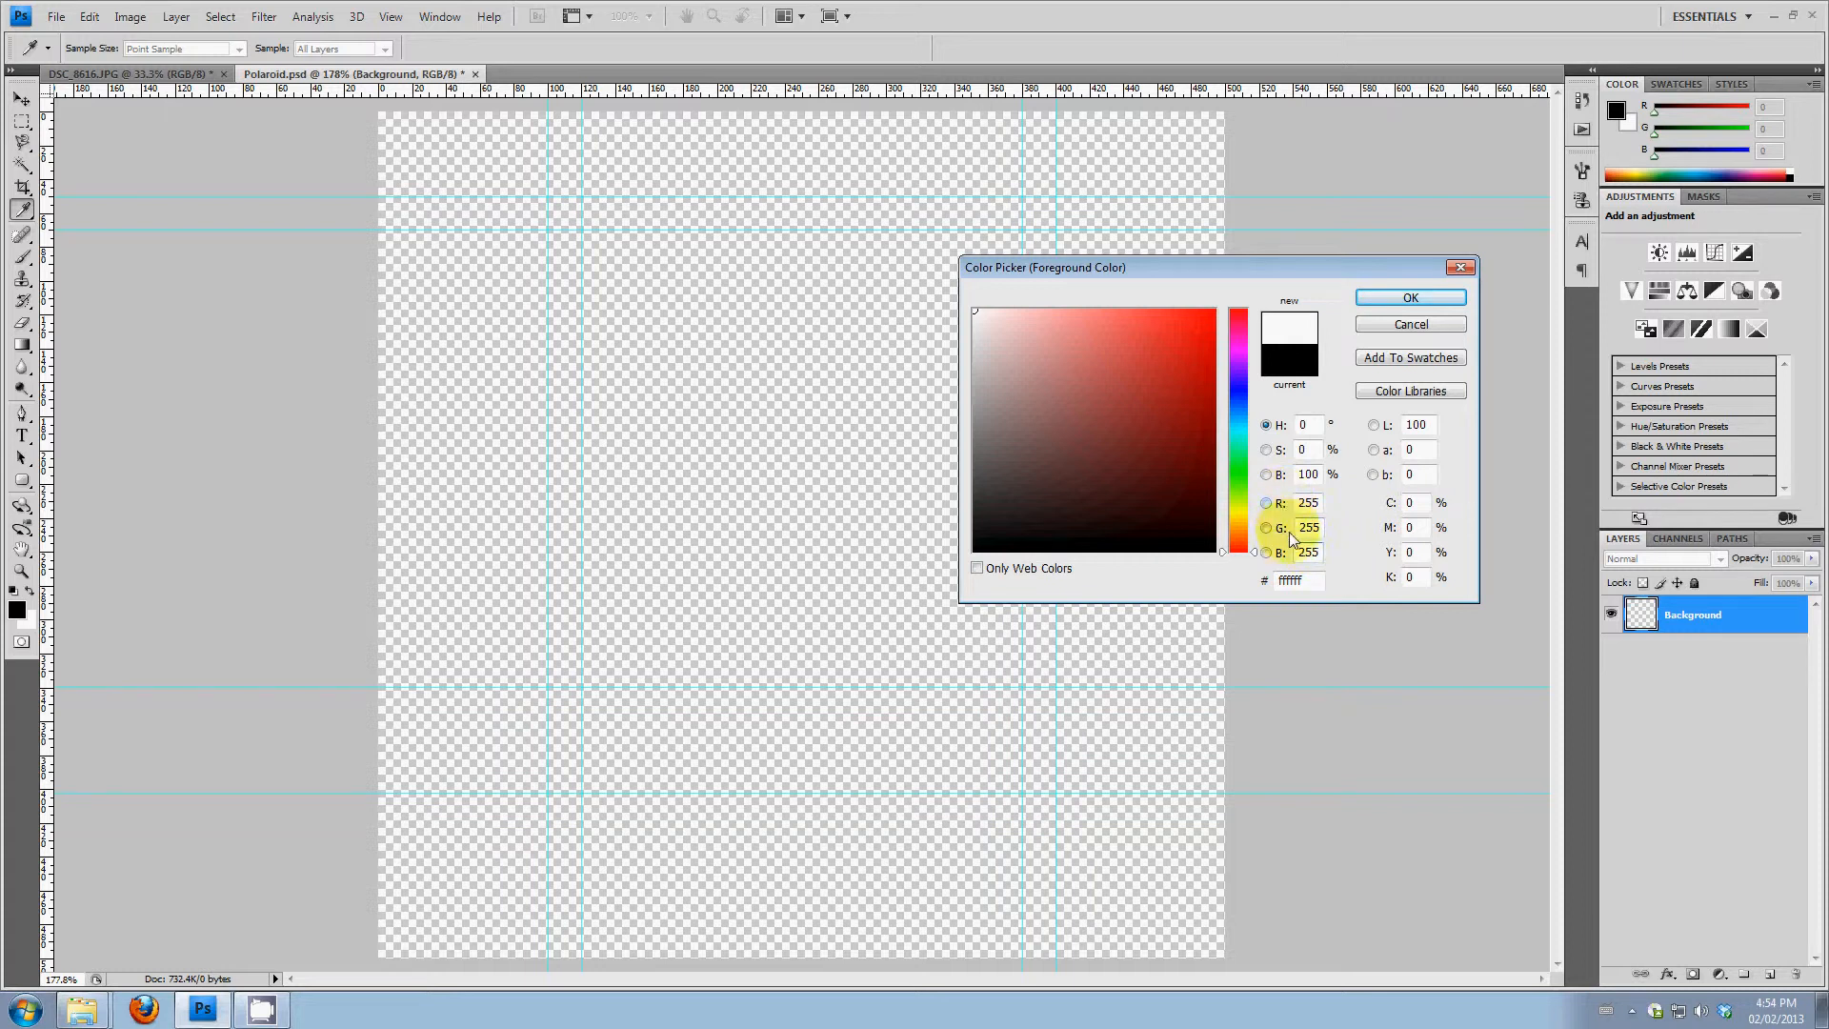
click(1408, 297)
key(b)
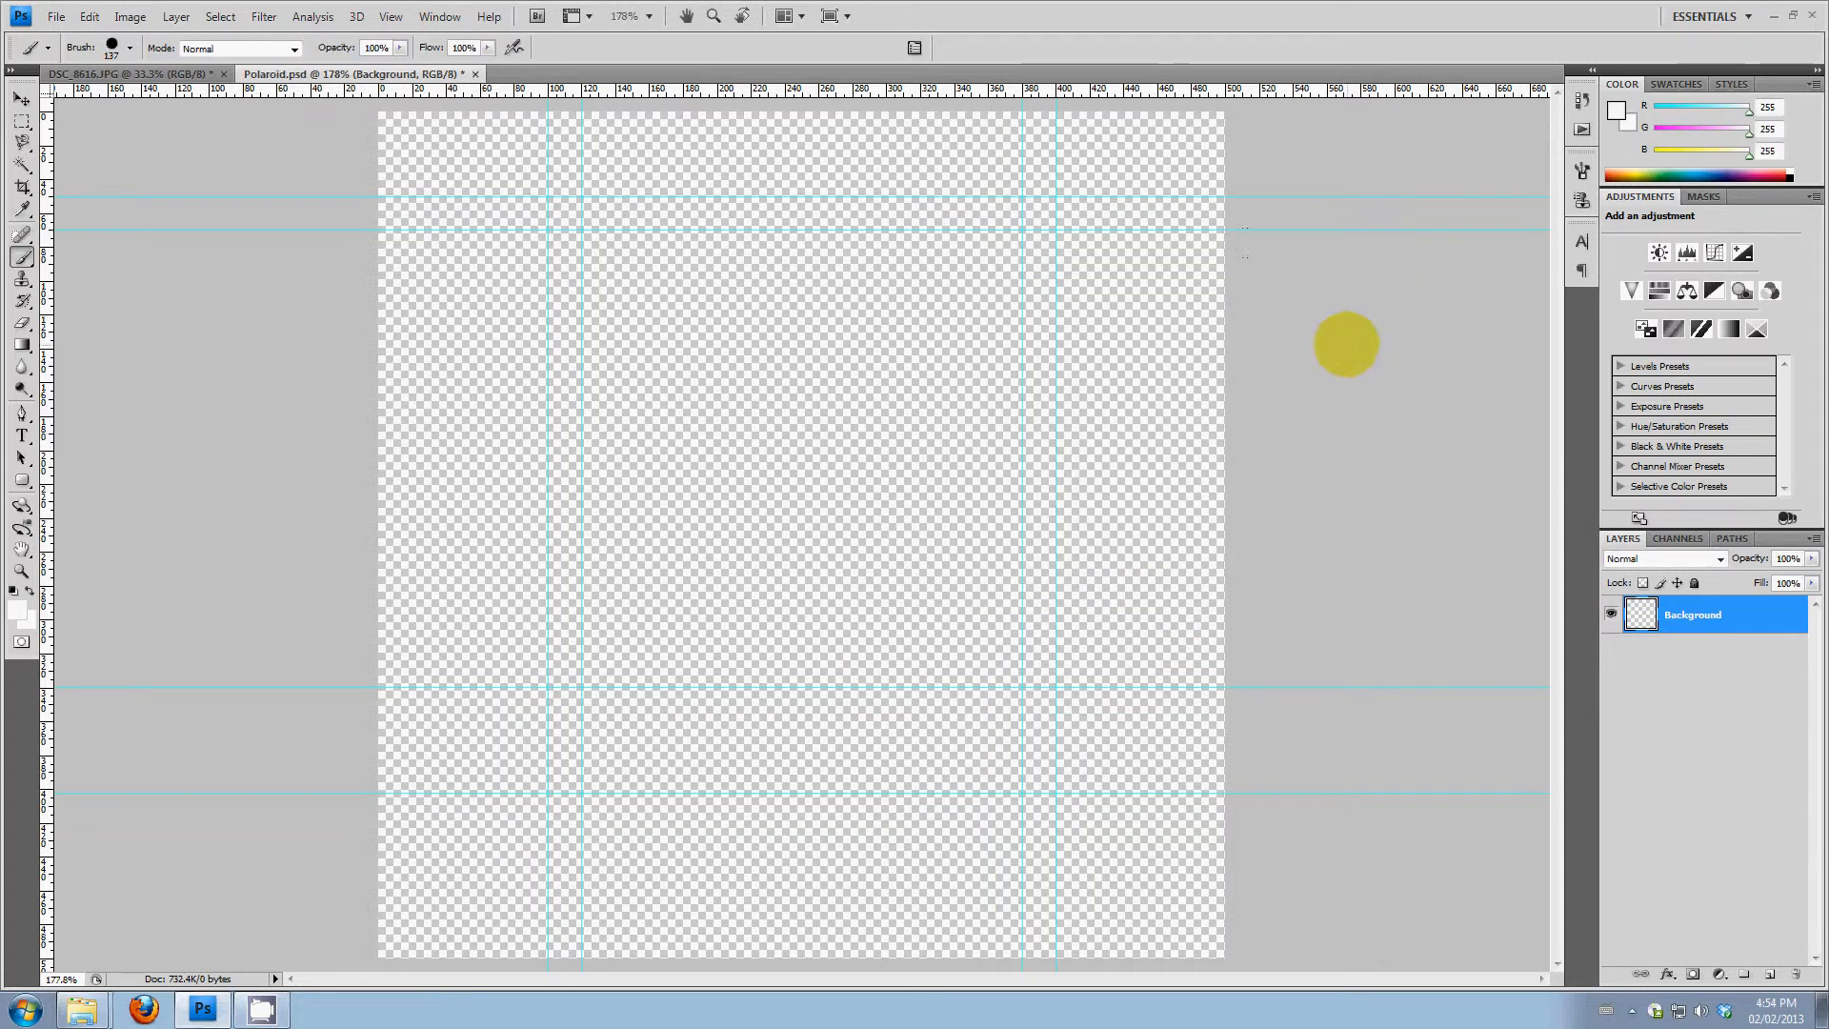
mouse_move(519, 311)
mouse_down()
mouse_move(559, 290)
mouse_move(952, 261)
mouse_move(985, 308)
mouse_move(556, 420)
mouse_move(1013, 425)
mouse_move(747, 560)
mouse_move(680, 635)
mouse_move(1038, 645)
mouse_move(616, 752)
mouse_move(1001, 747)
mouse_move(645, 770)
mouse_move(584, 368)
mouse_move(1009, 274)
mouse_move(1029, 752)
mouse_move(653, 702)
mouse_up()
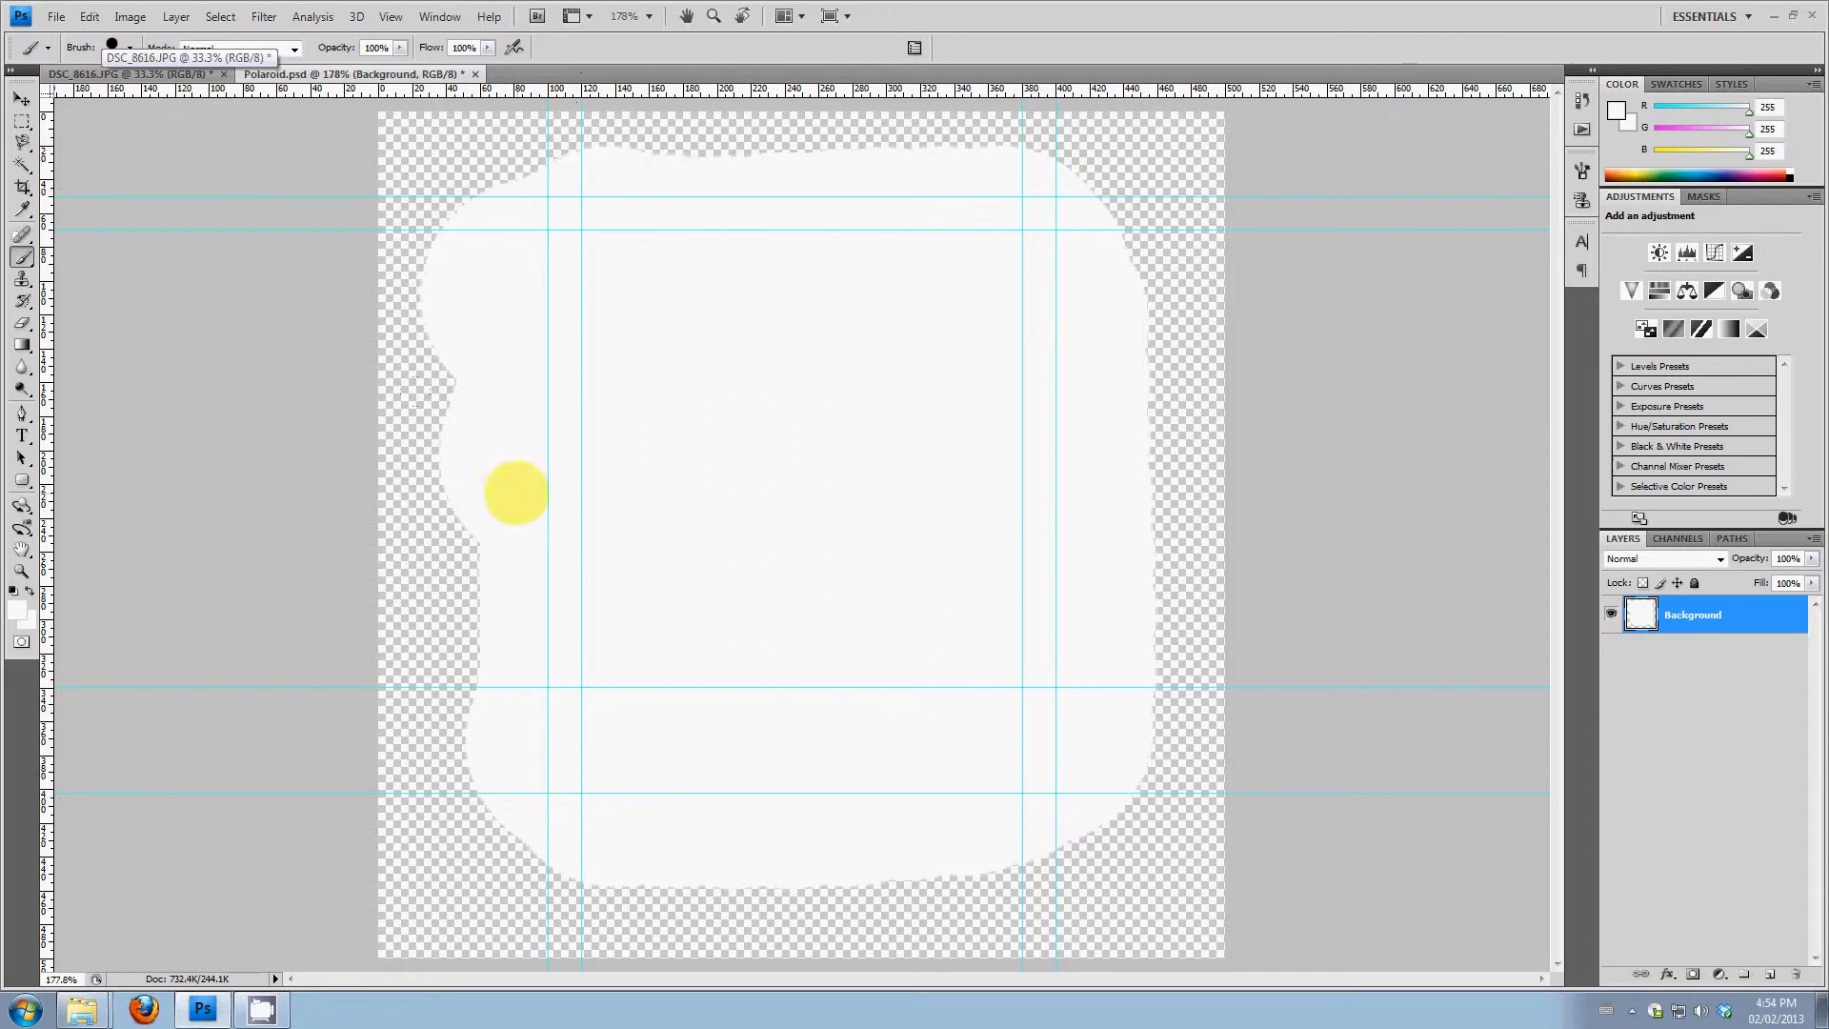
Trim the white paint to the outer guides by selecting that rectangle, inverting the selection, deleting the excess and deselecting
click(22, 122)
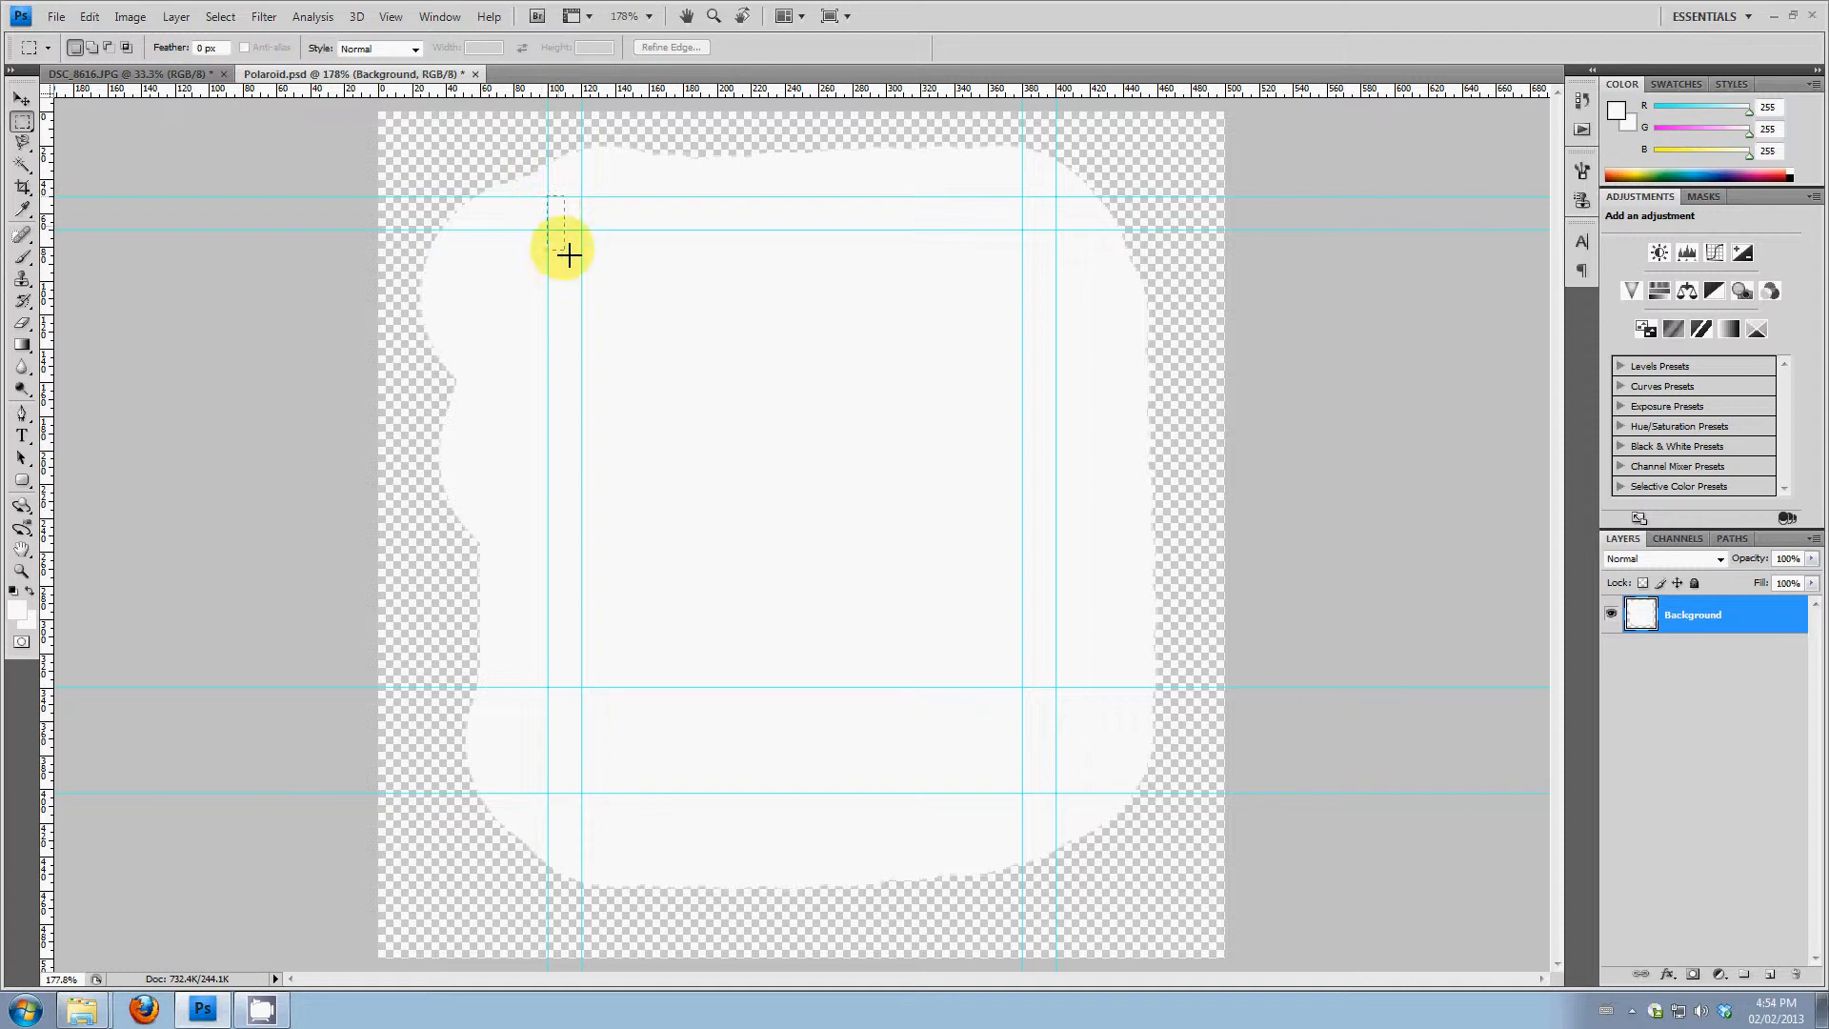
drag(569, 255, 604, 805)
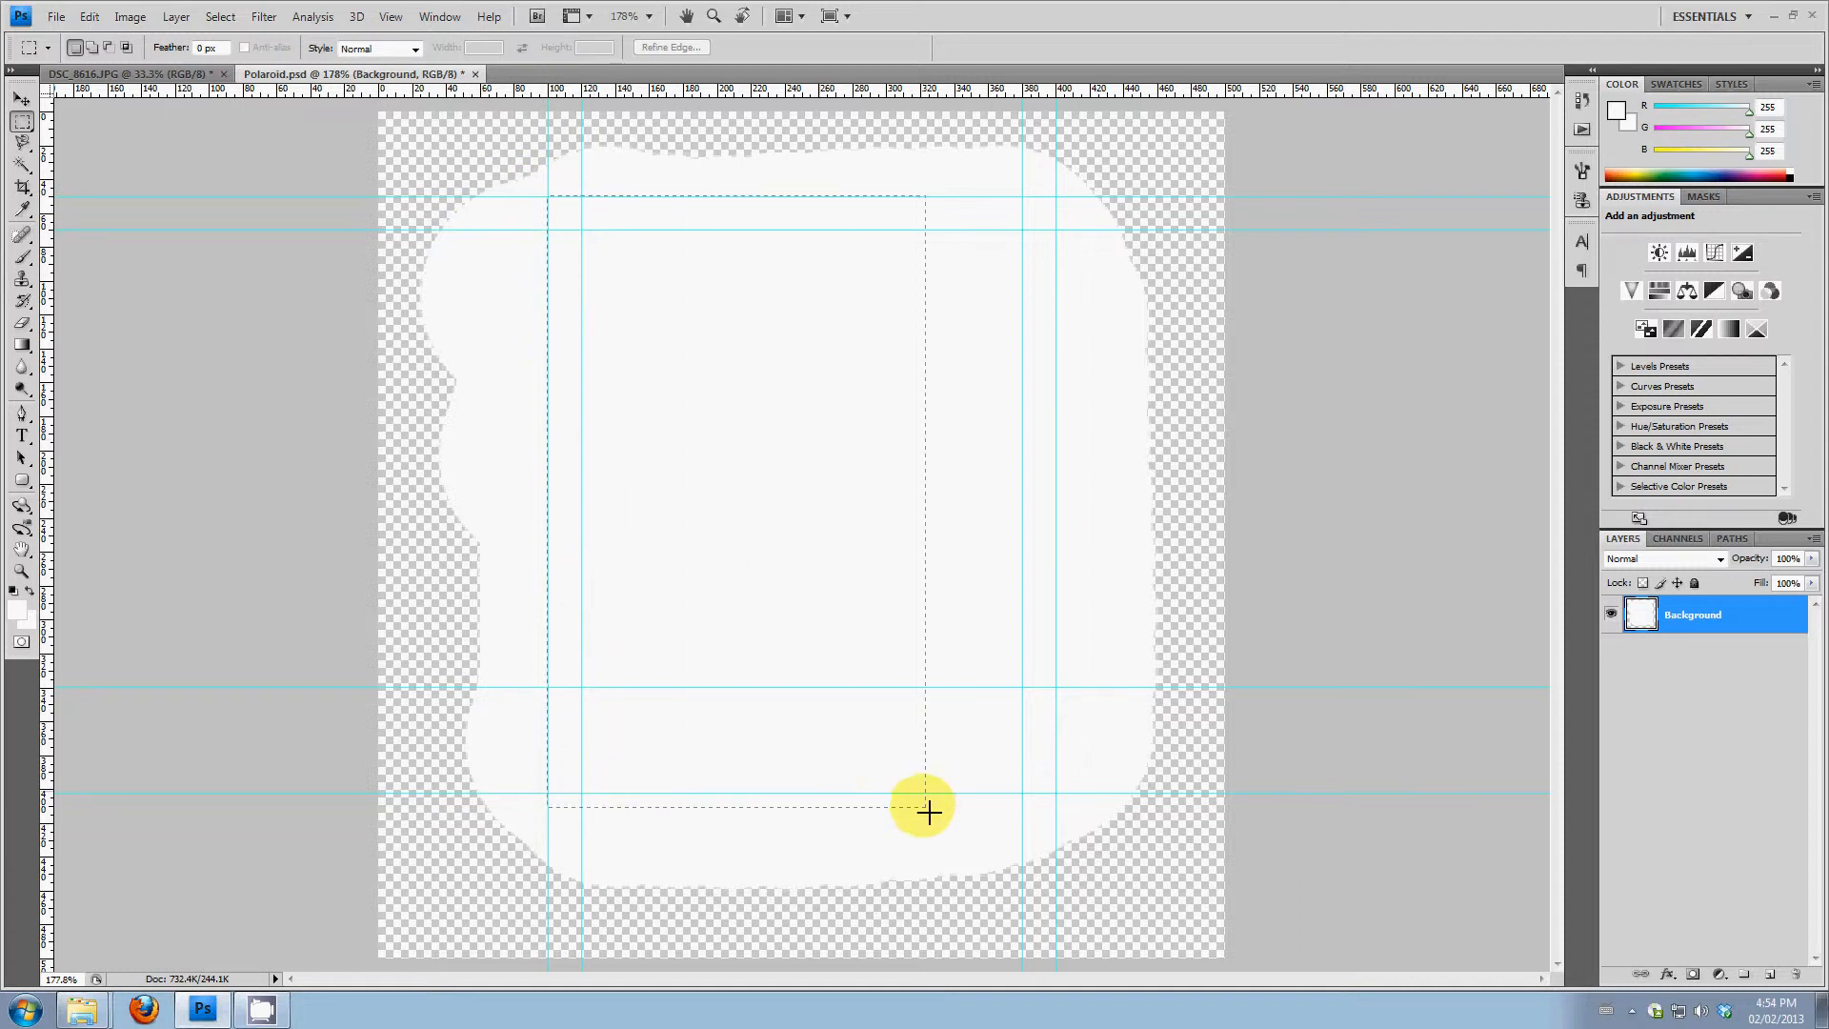
drag(1062, 798, 1063, 798)
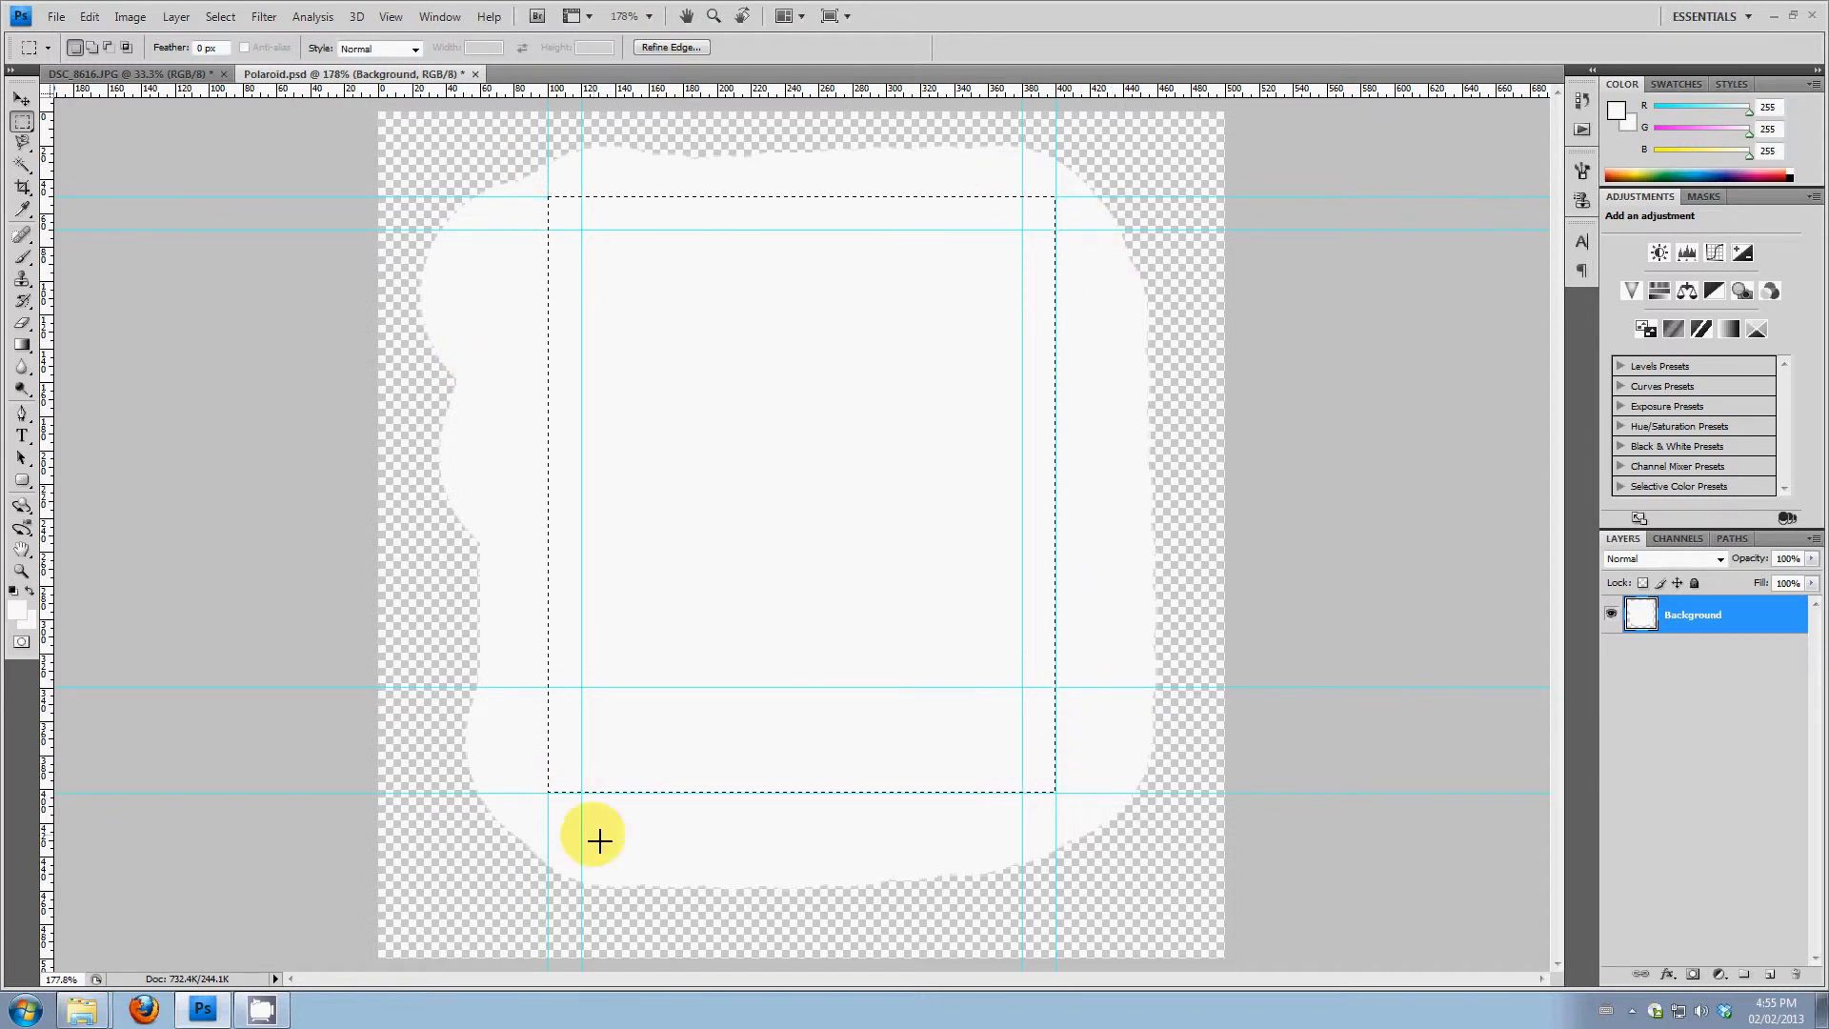
click(221, 18)
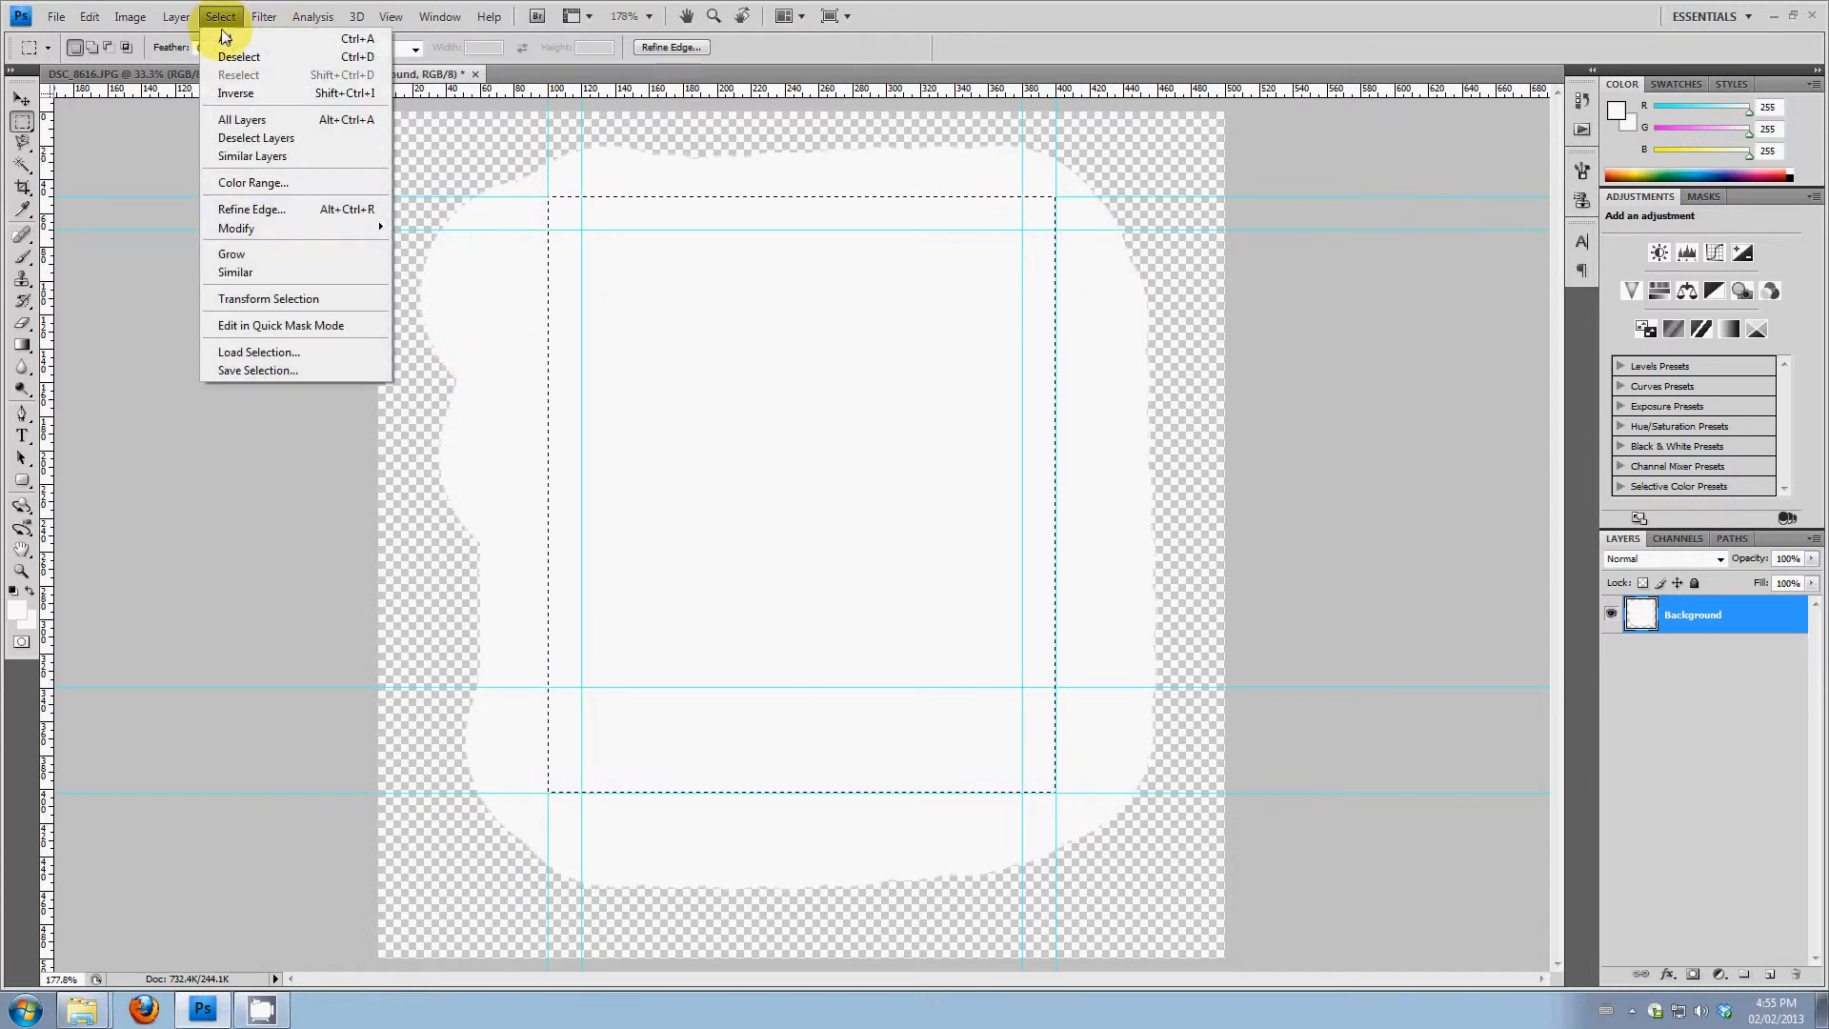
click(243, 93)
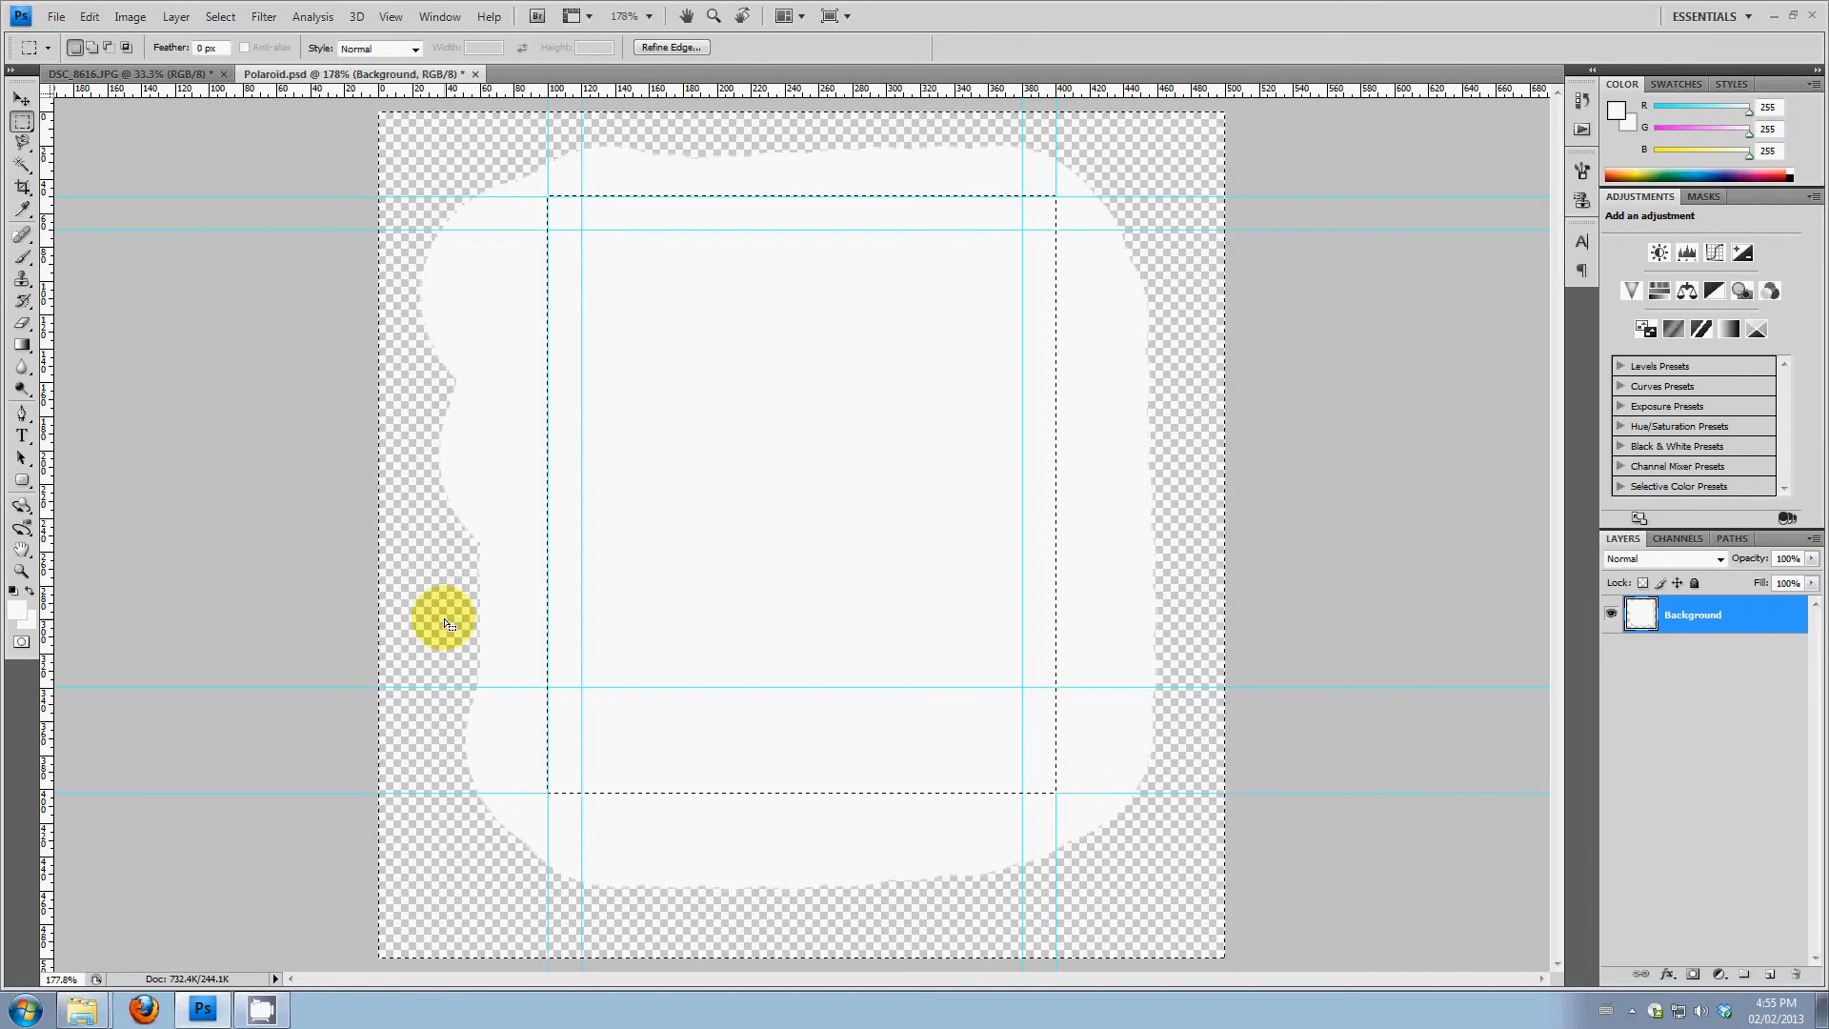
key(Delete)
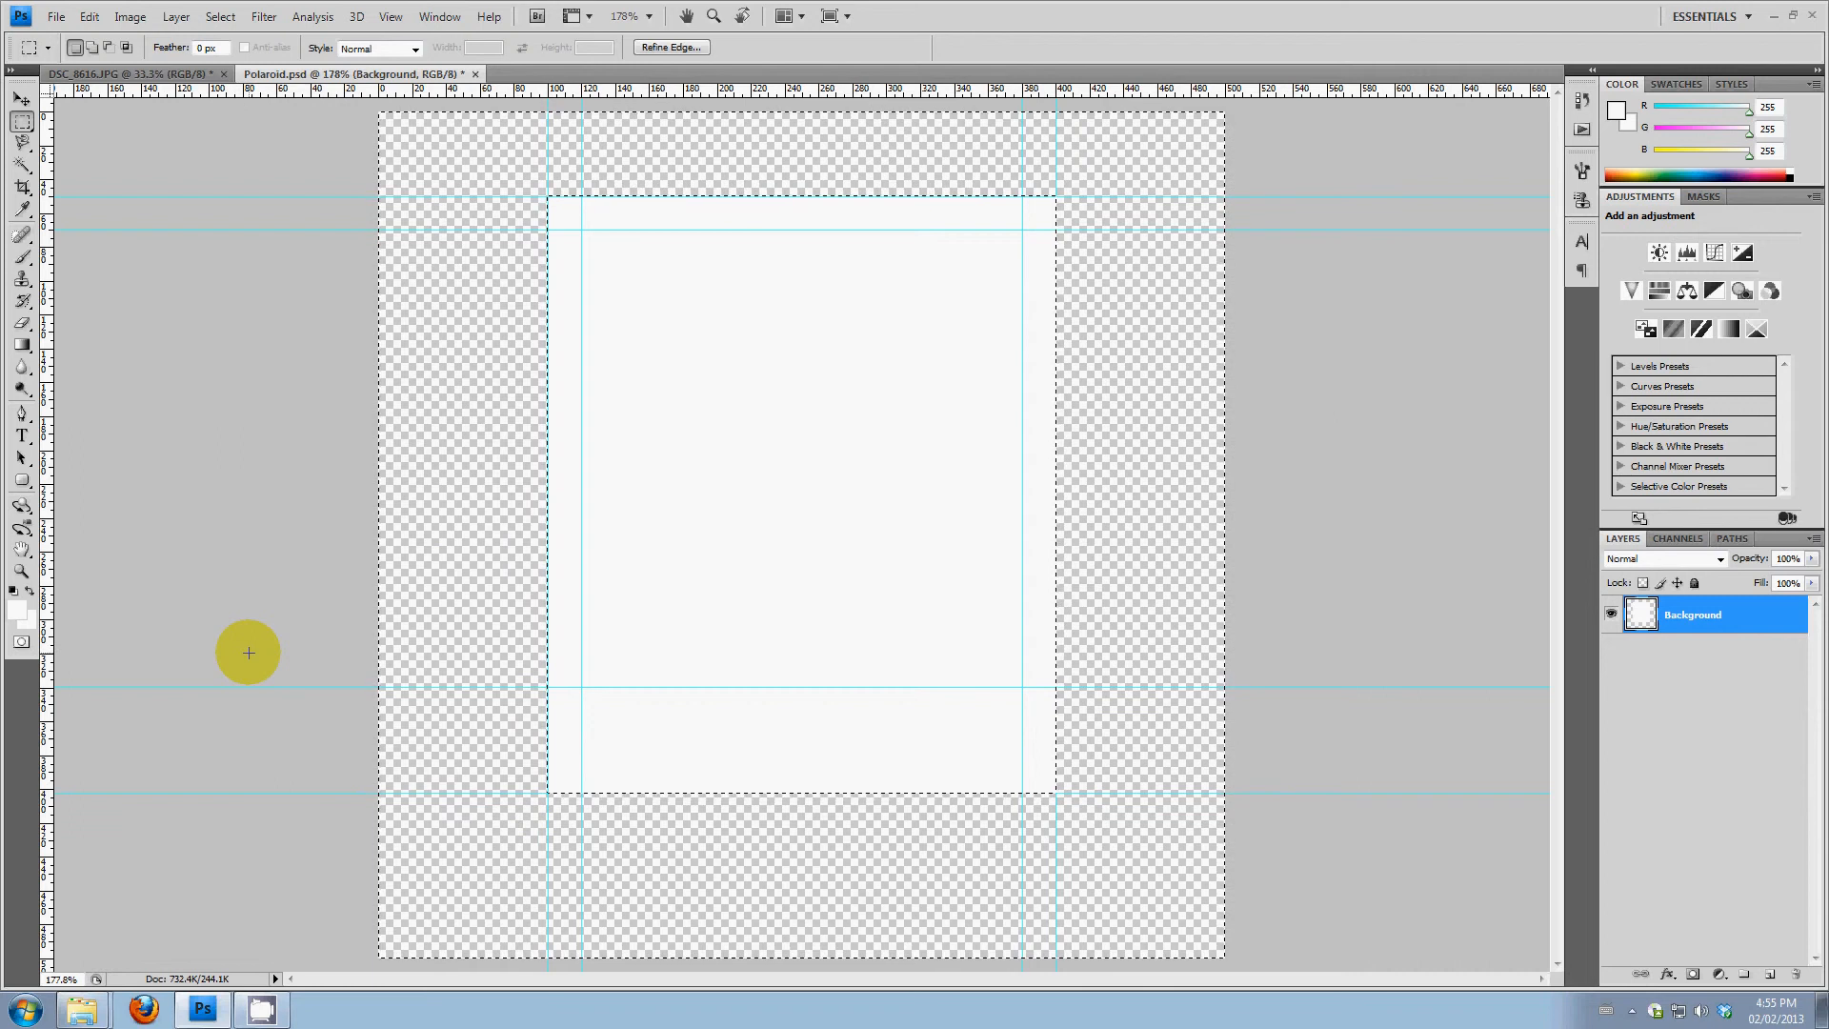
click(253, 649)
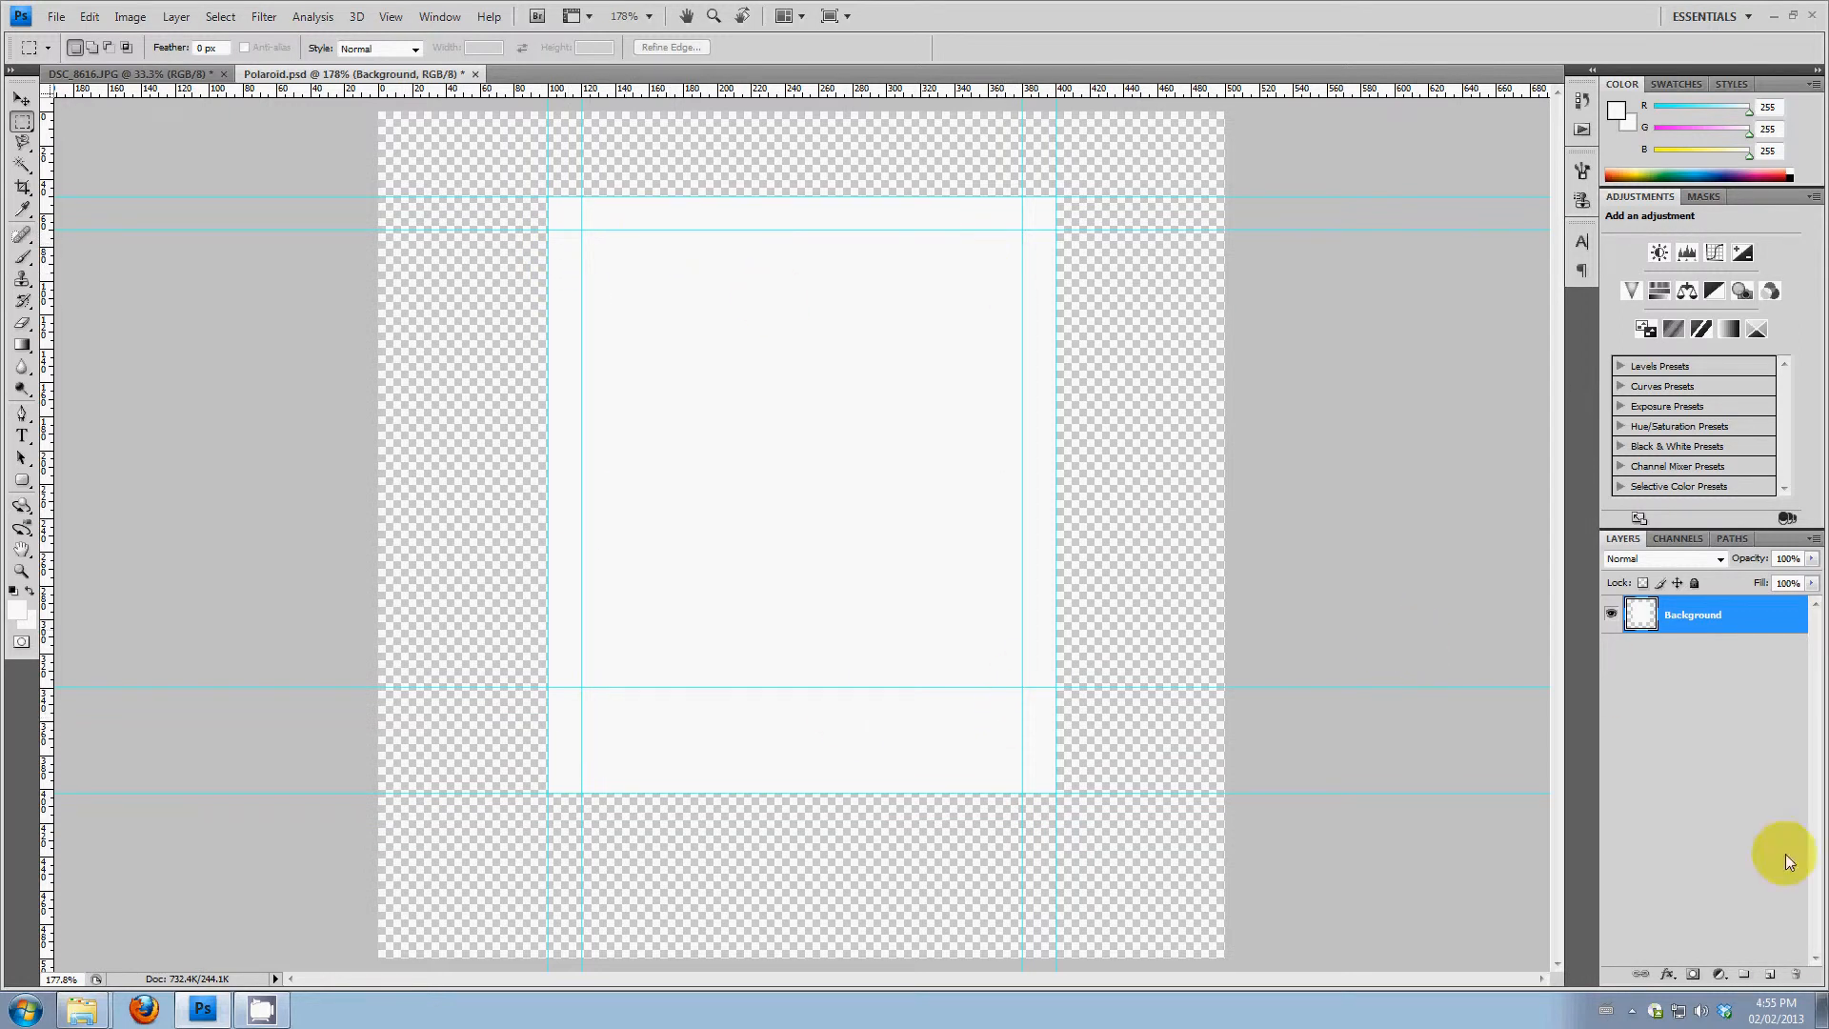
Add a new layer above Background and name it Photo Background
click(1771, 979)
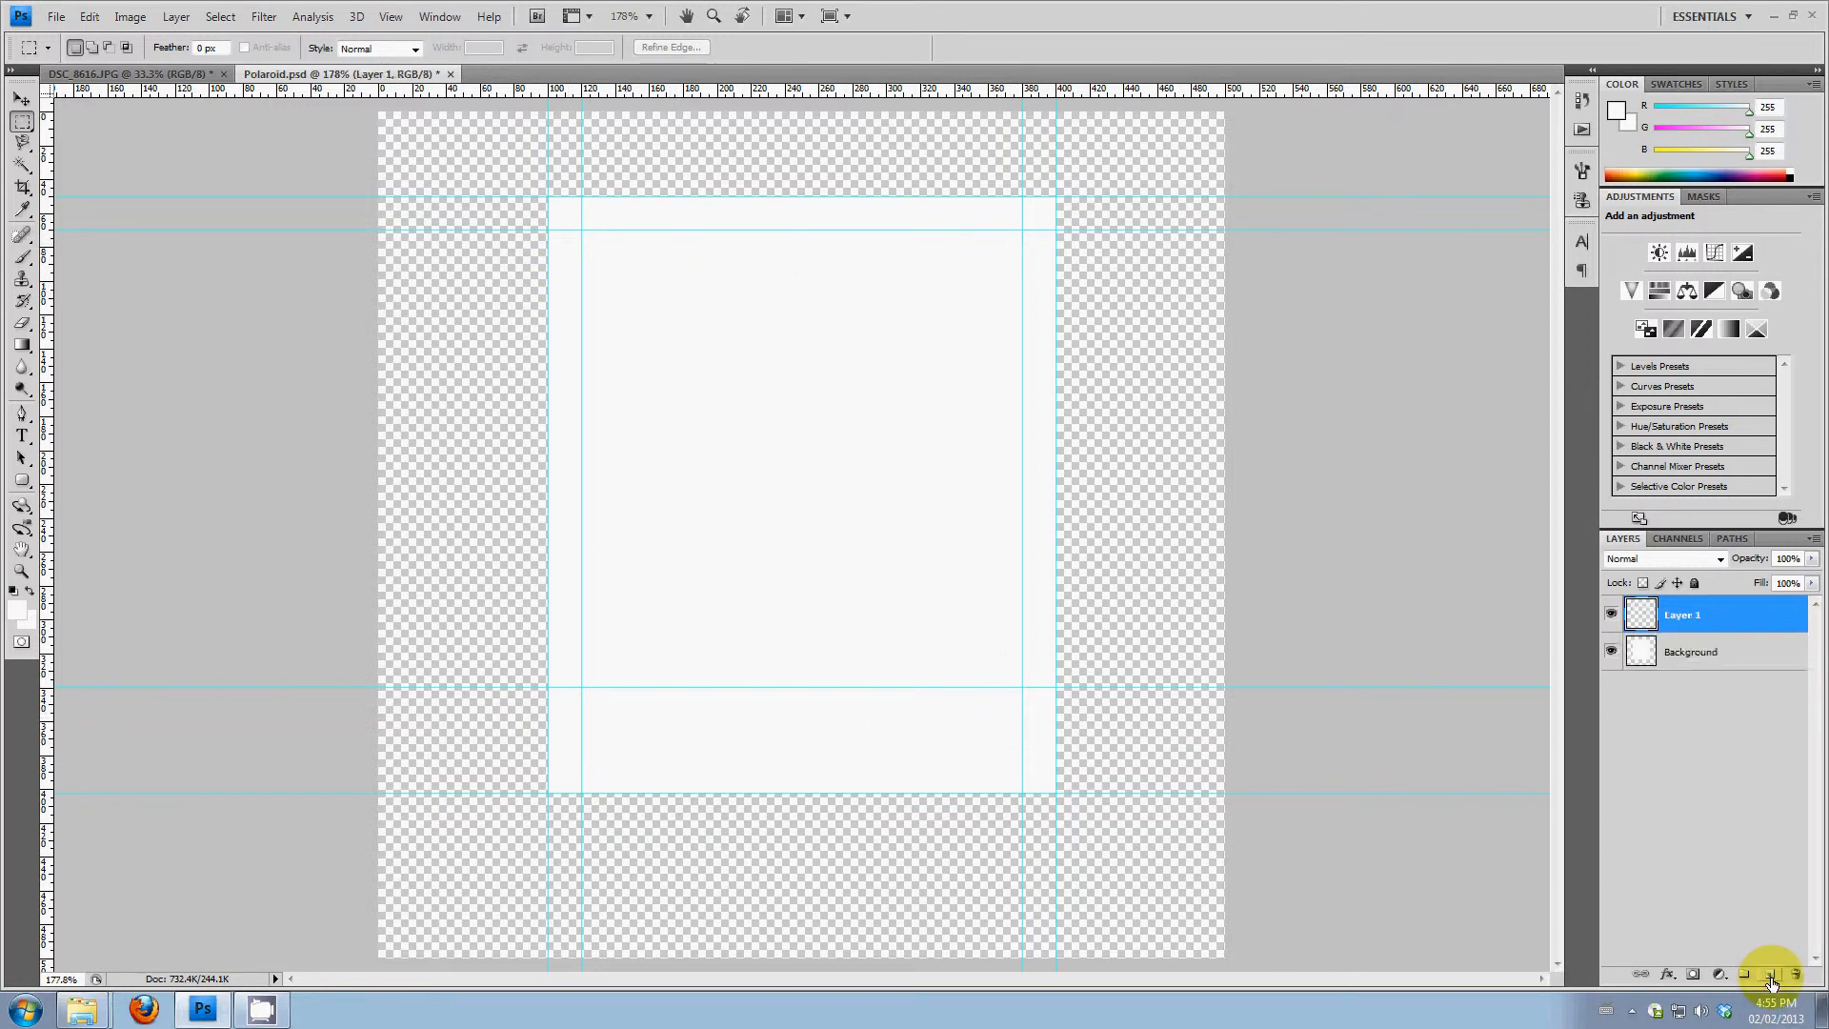
click(1685, 619)
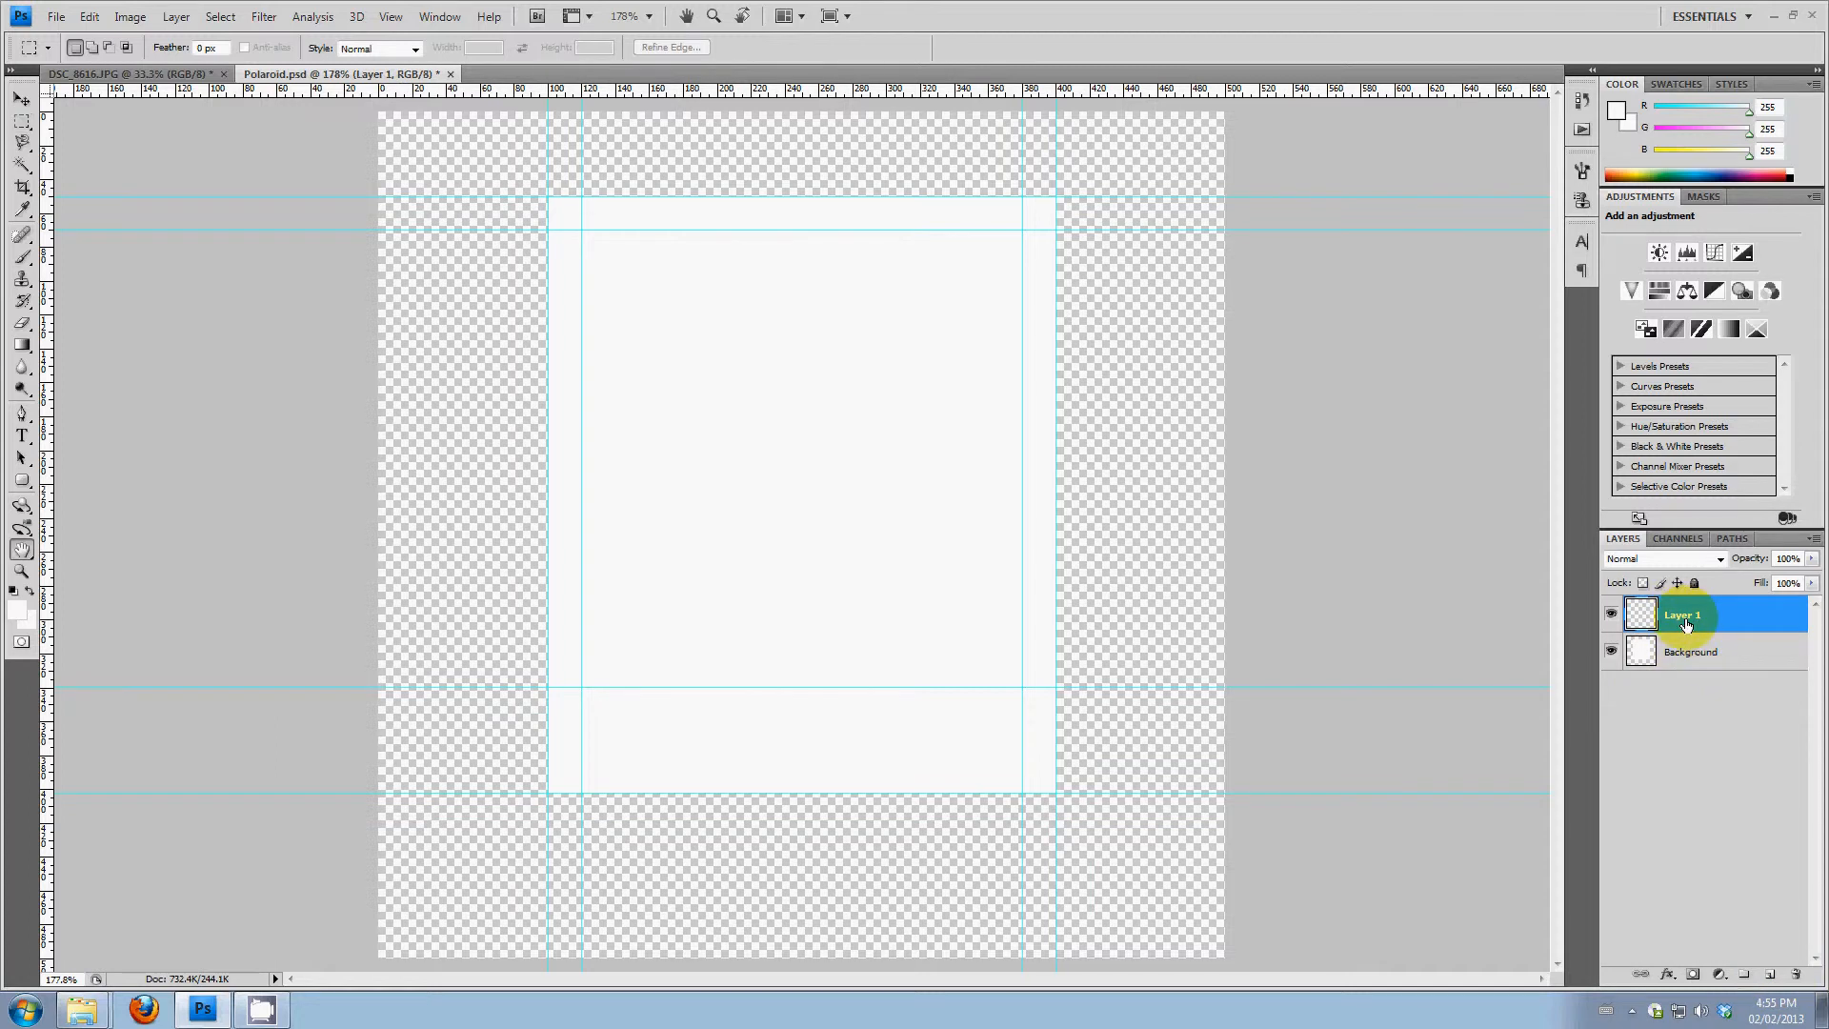
double_click(1701, 618)
click(1538, 320)
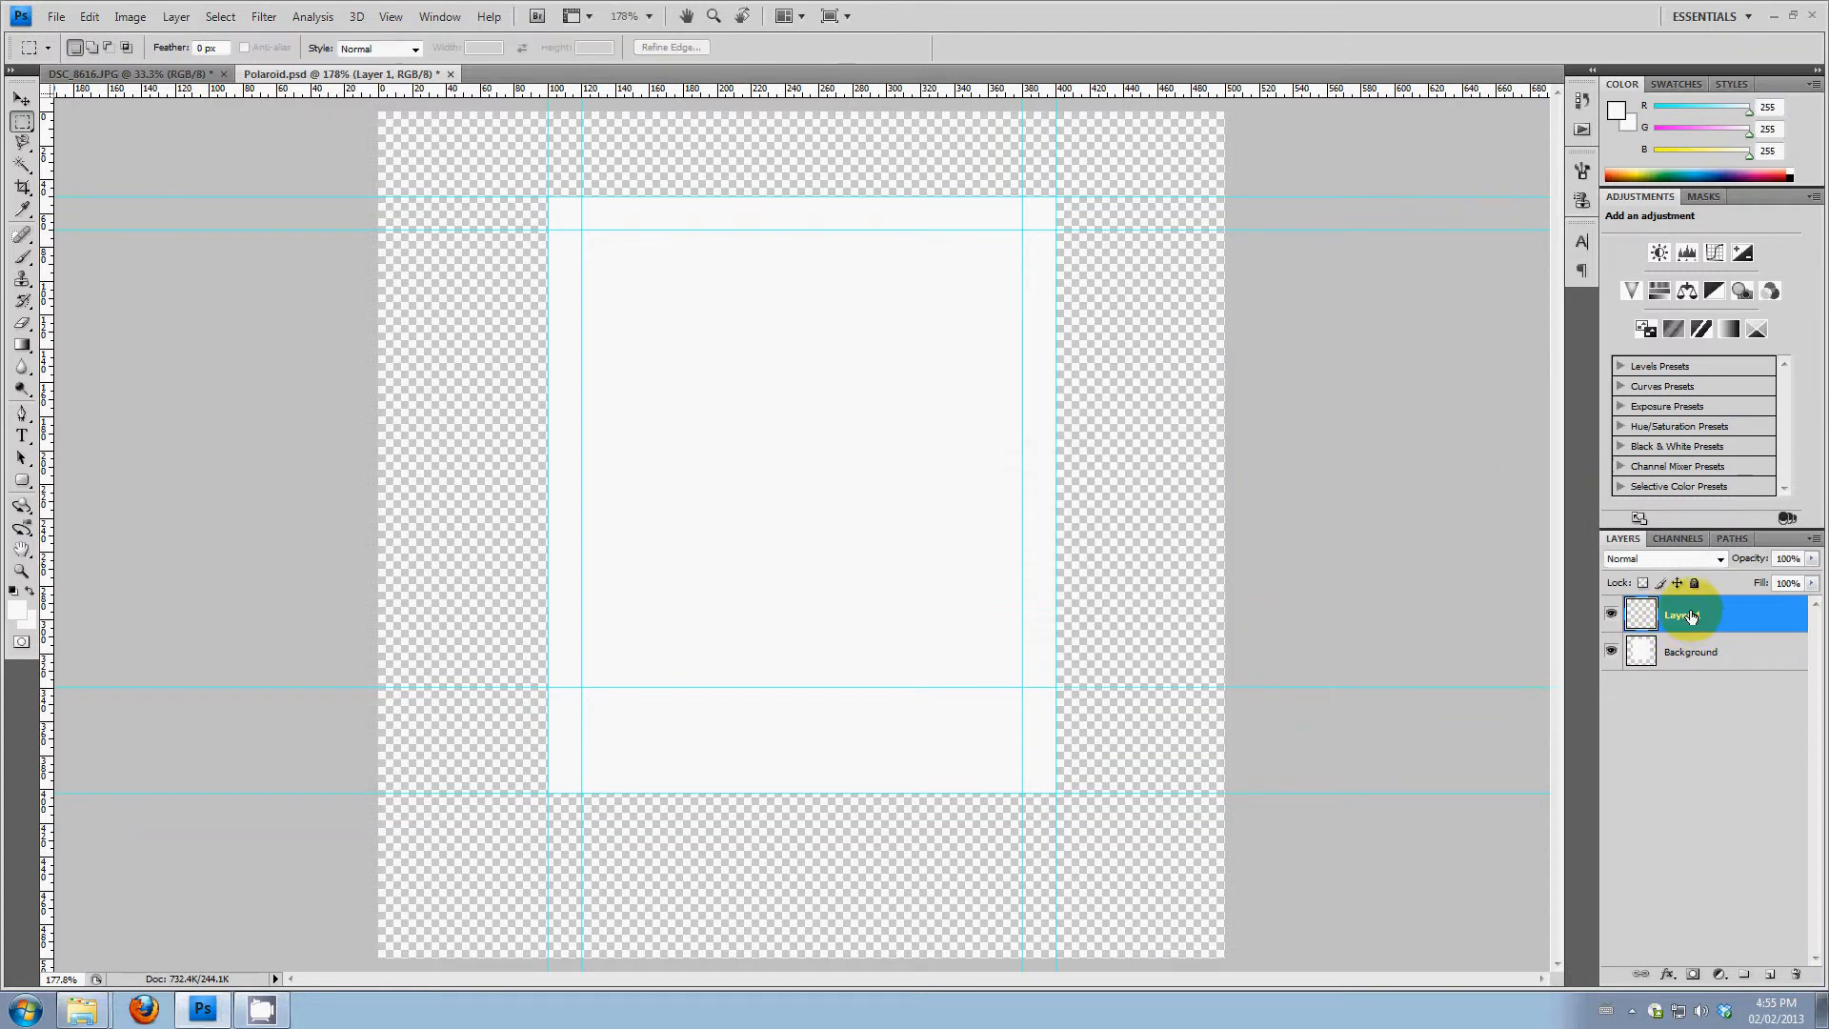
double_click(1686, 615)
text(Photo Background)
click(1715, 724)
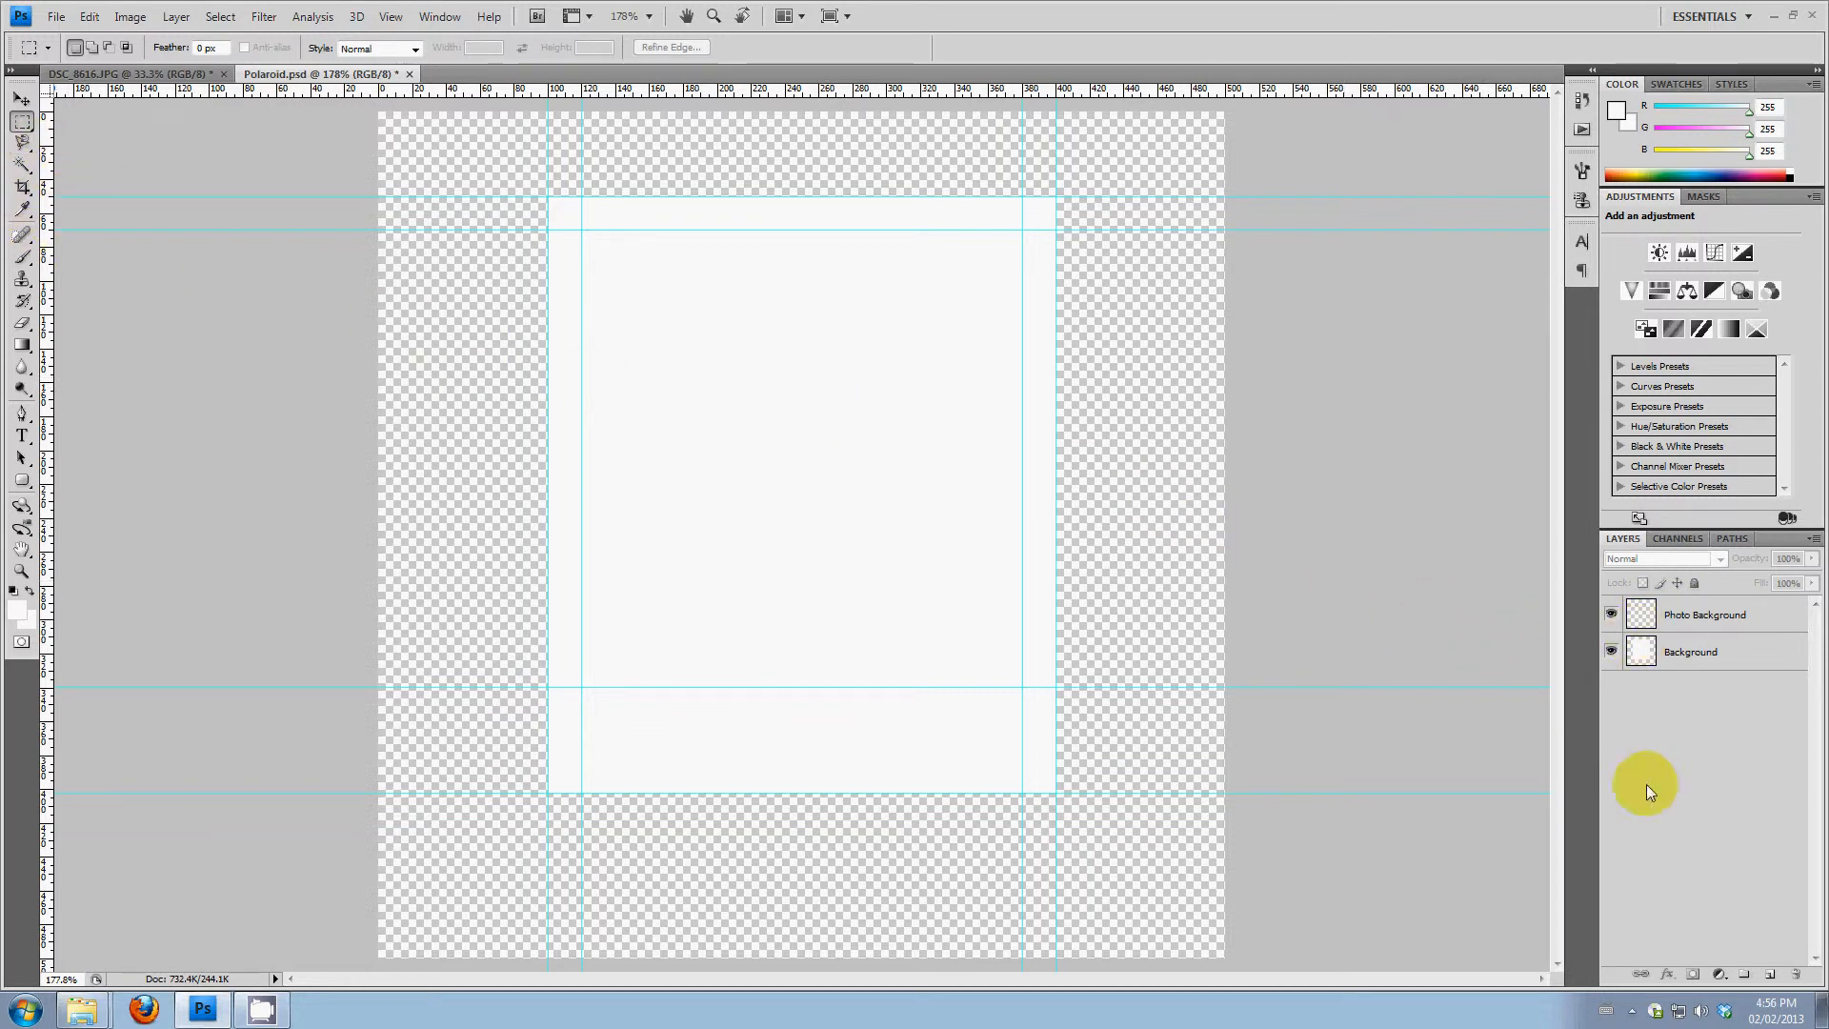
Set the foreground colour to red (ff0000) and brush over the photo area on the Photo Background layer, extending past the inner guides
click(23, 258)
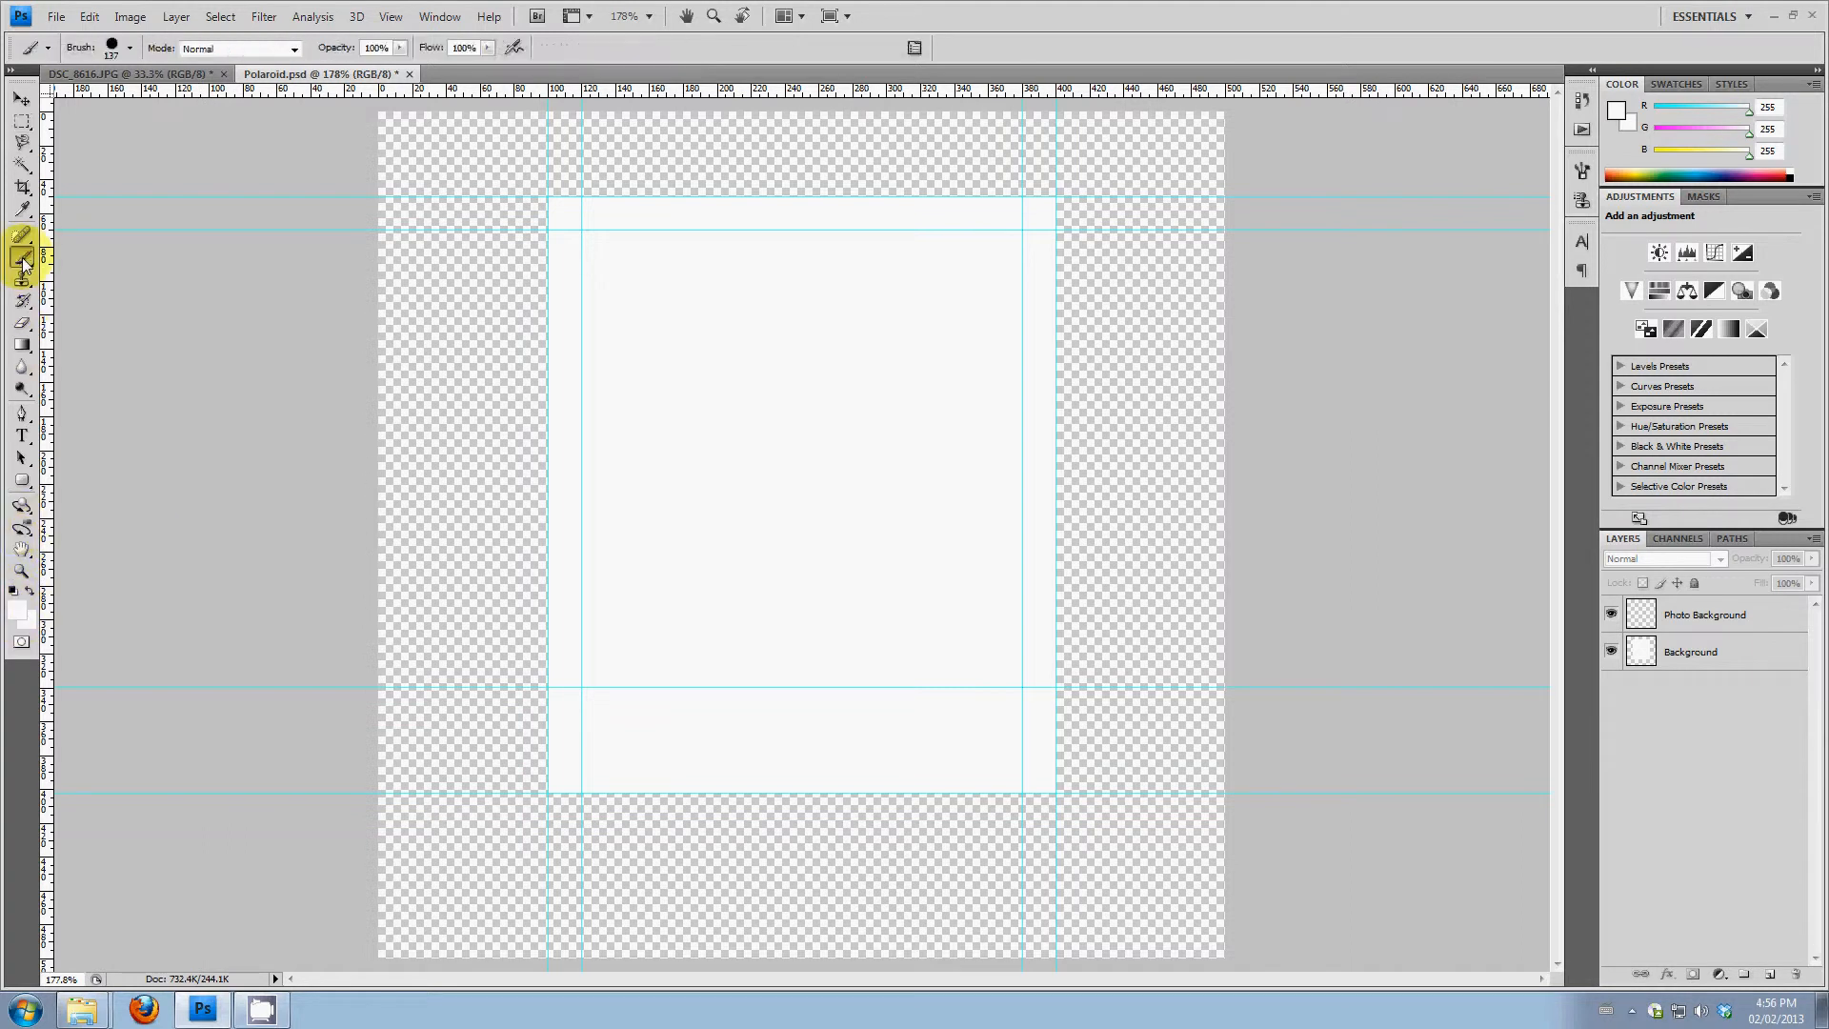
click(21, 616)
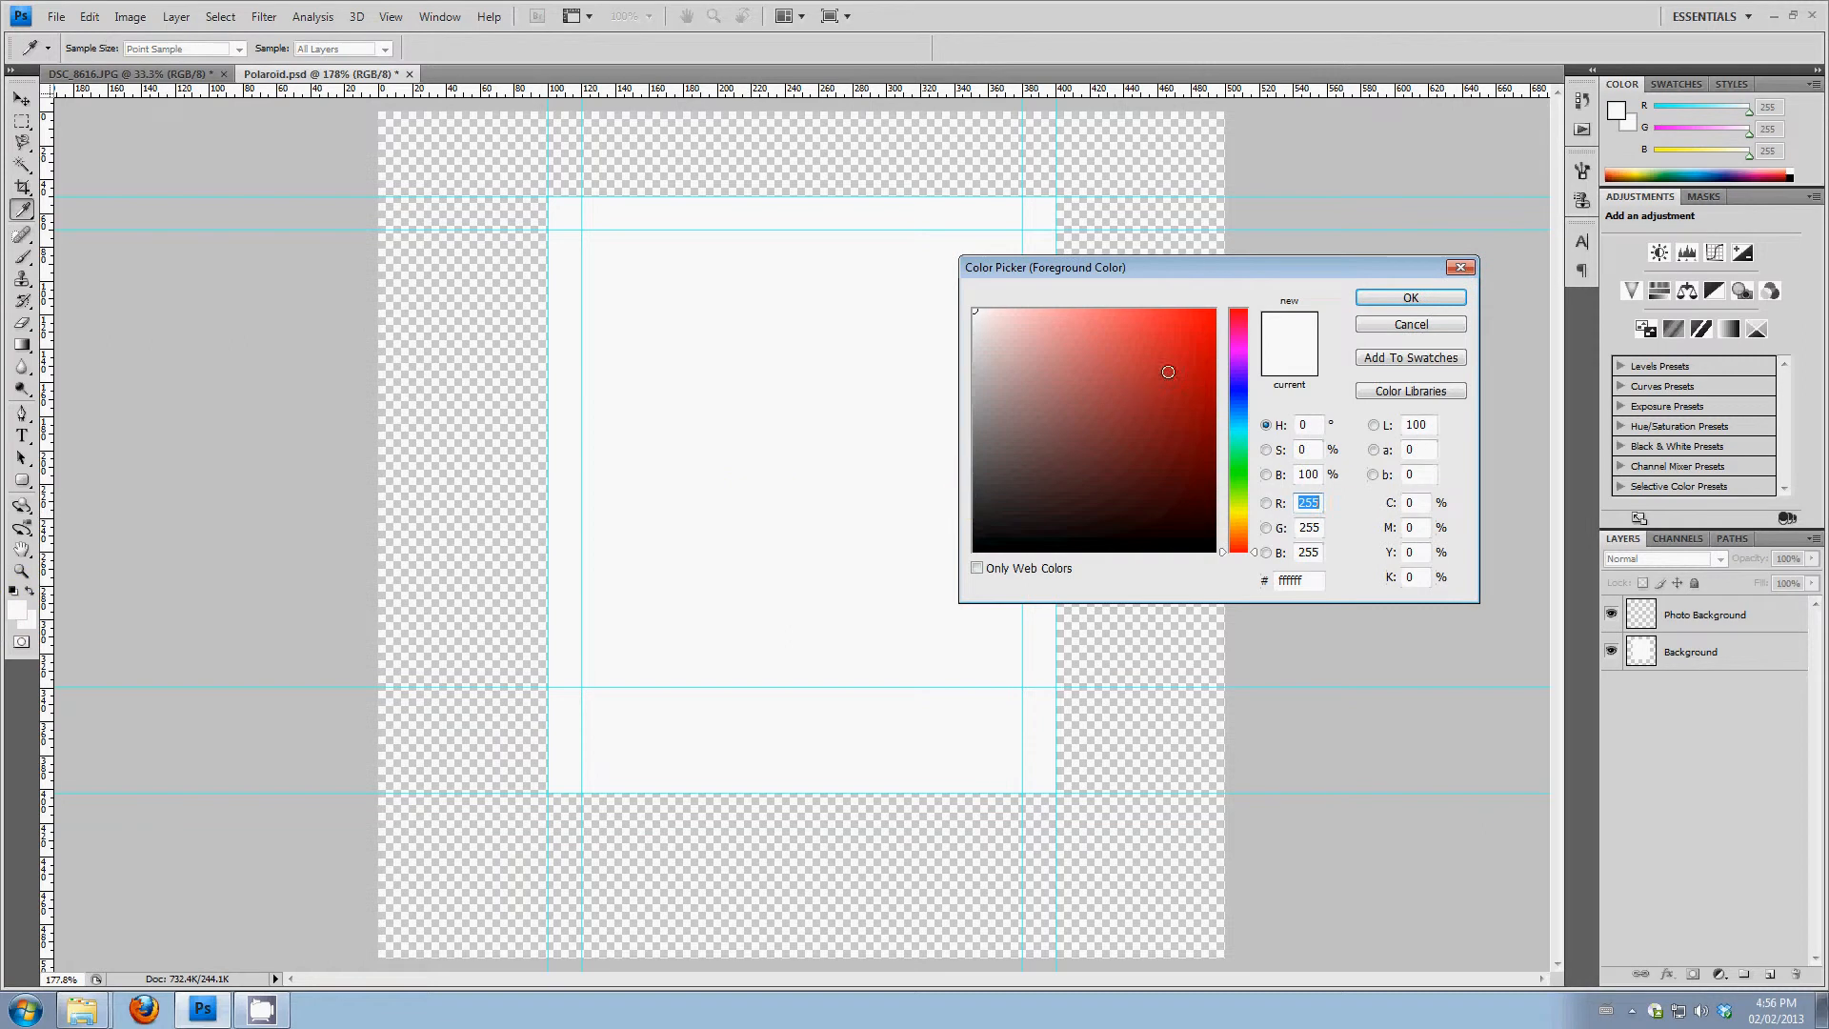
click(1223, 304)
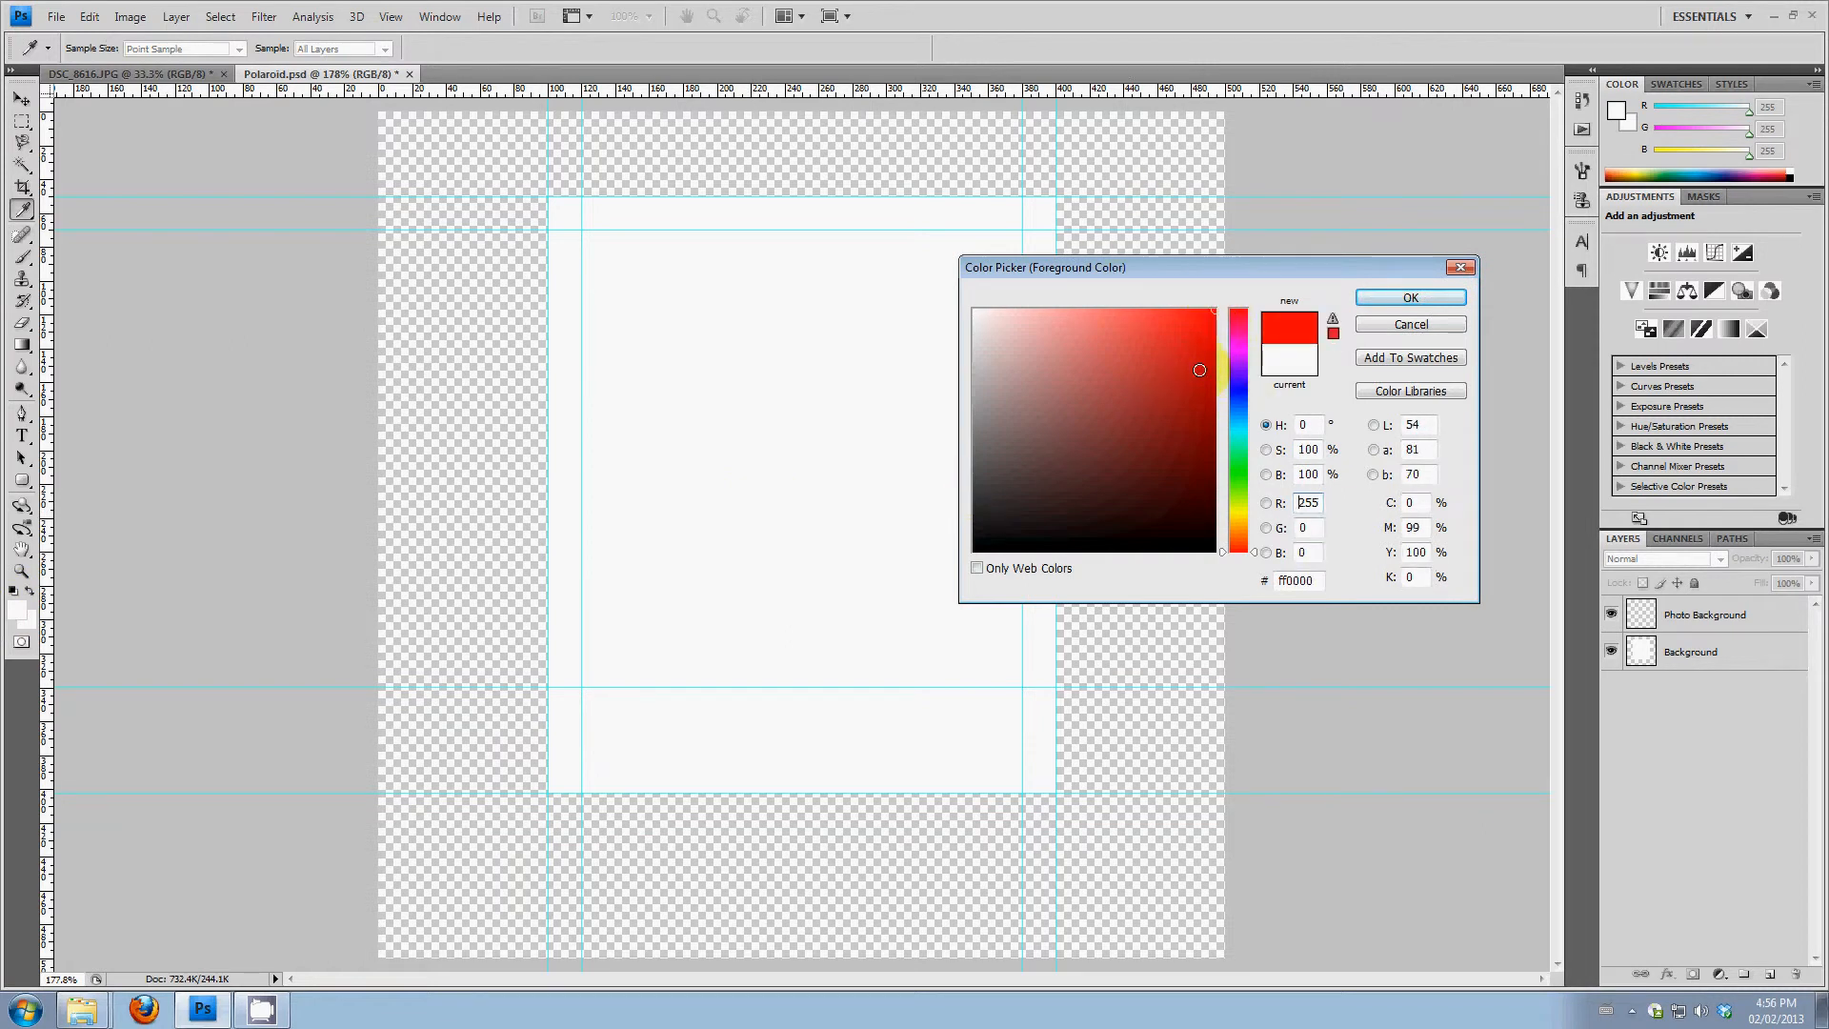
click(1448, 299)
key(b)
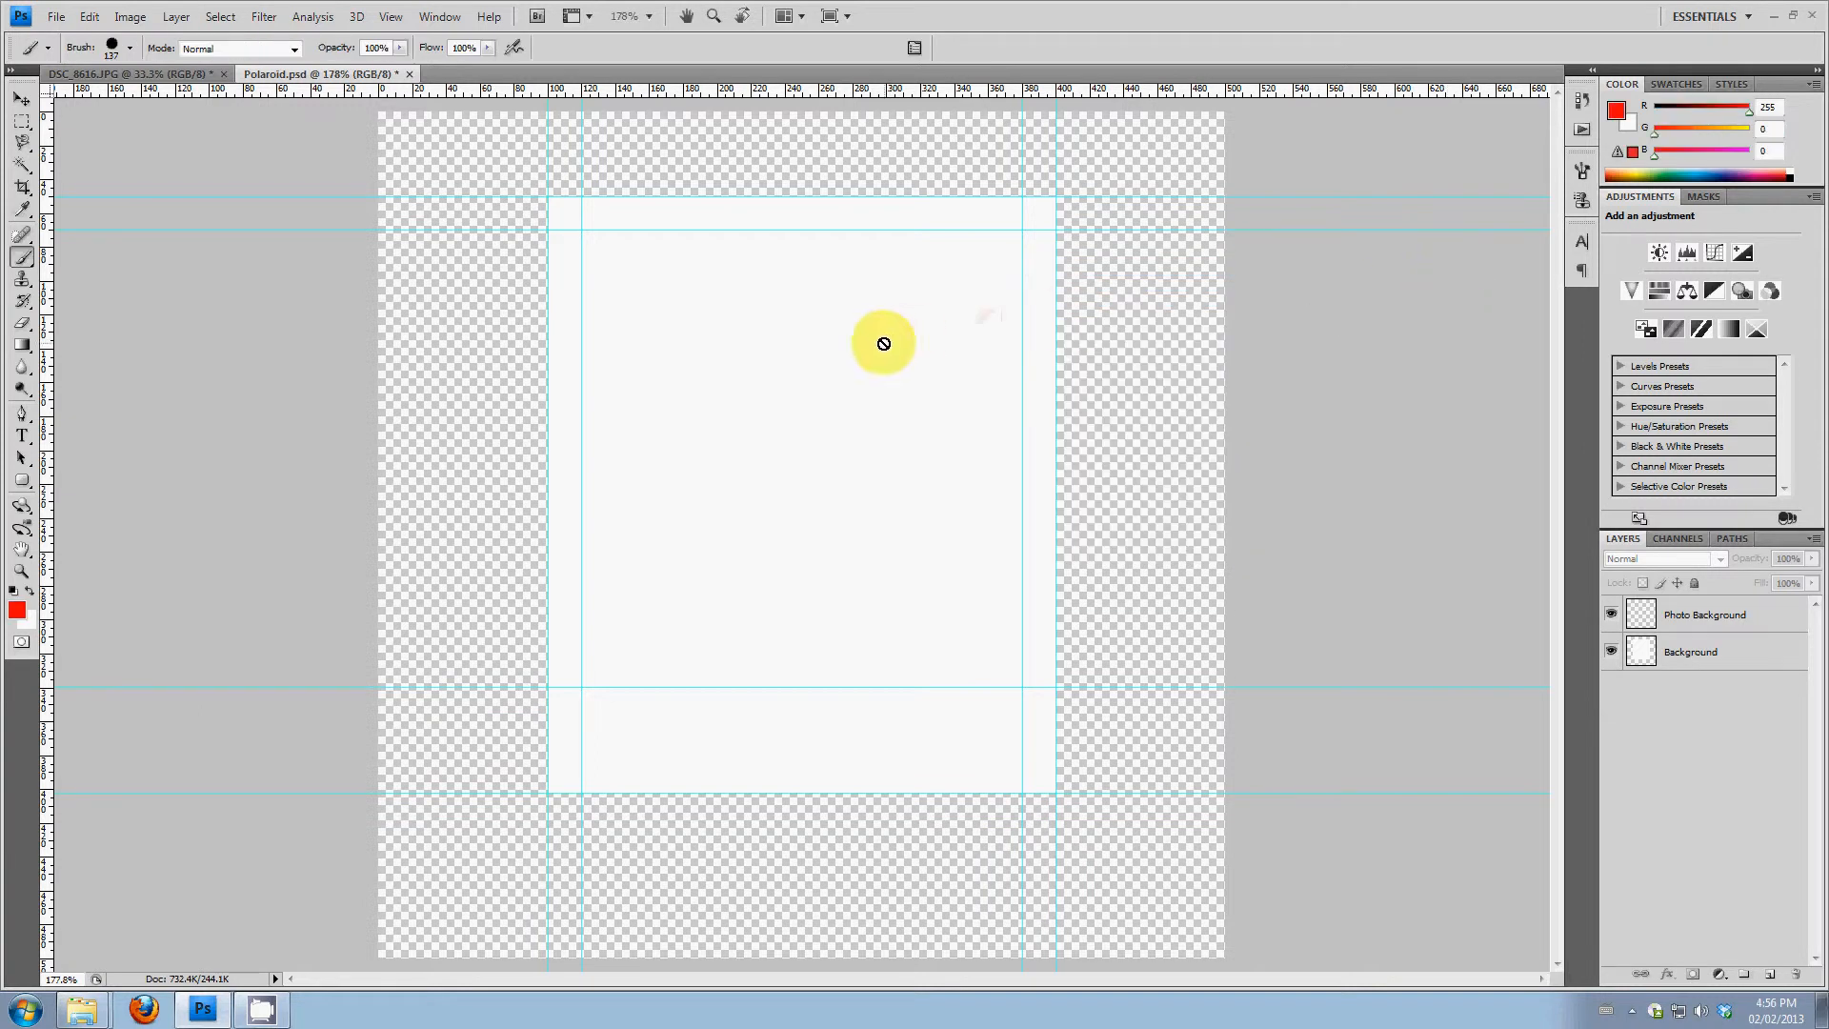
click(1710, 614)
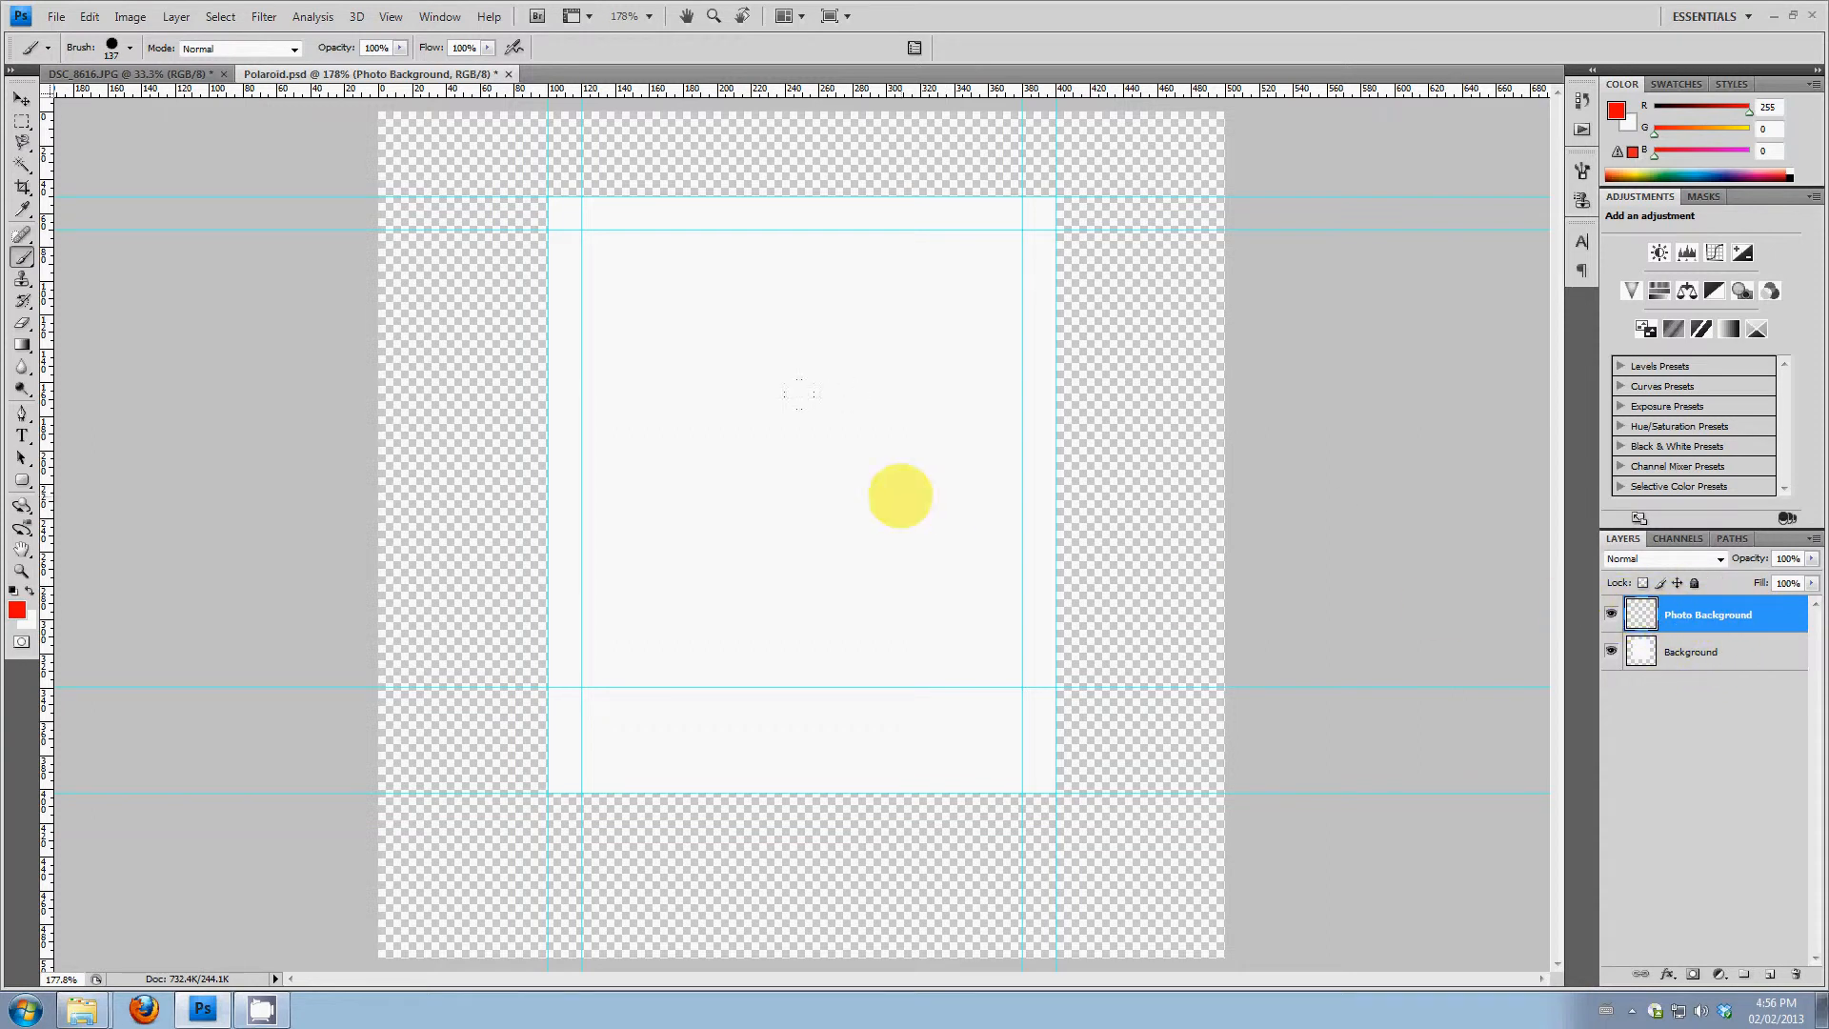
mouse_move(973, 293)
mouse_down()
mouse_move(686, 287)
mouse_move(629, 410)
mouse_move(705, 619)
mouse_move(981, 619)
mouse_move(953, 457)
mouse_move(820, 462)
mouse_up()
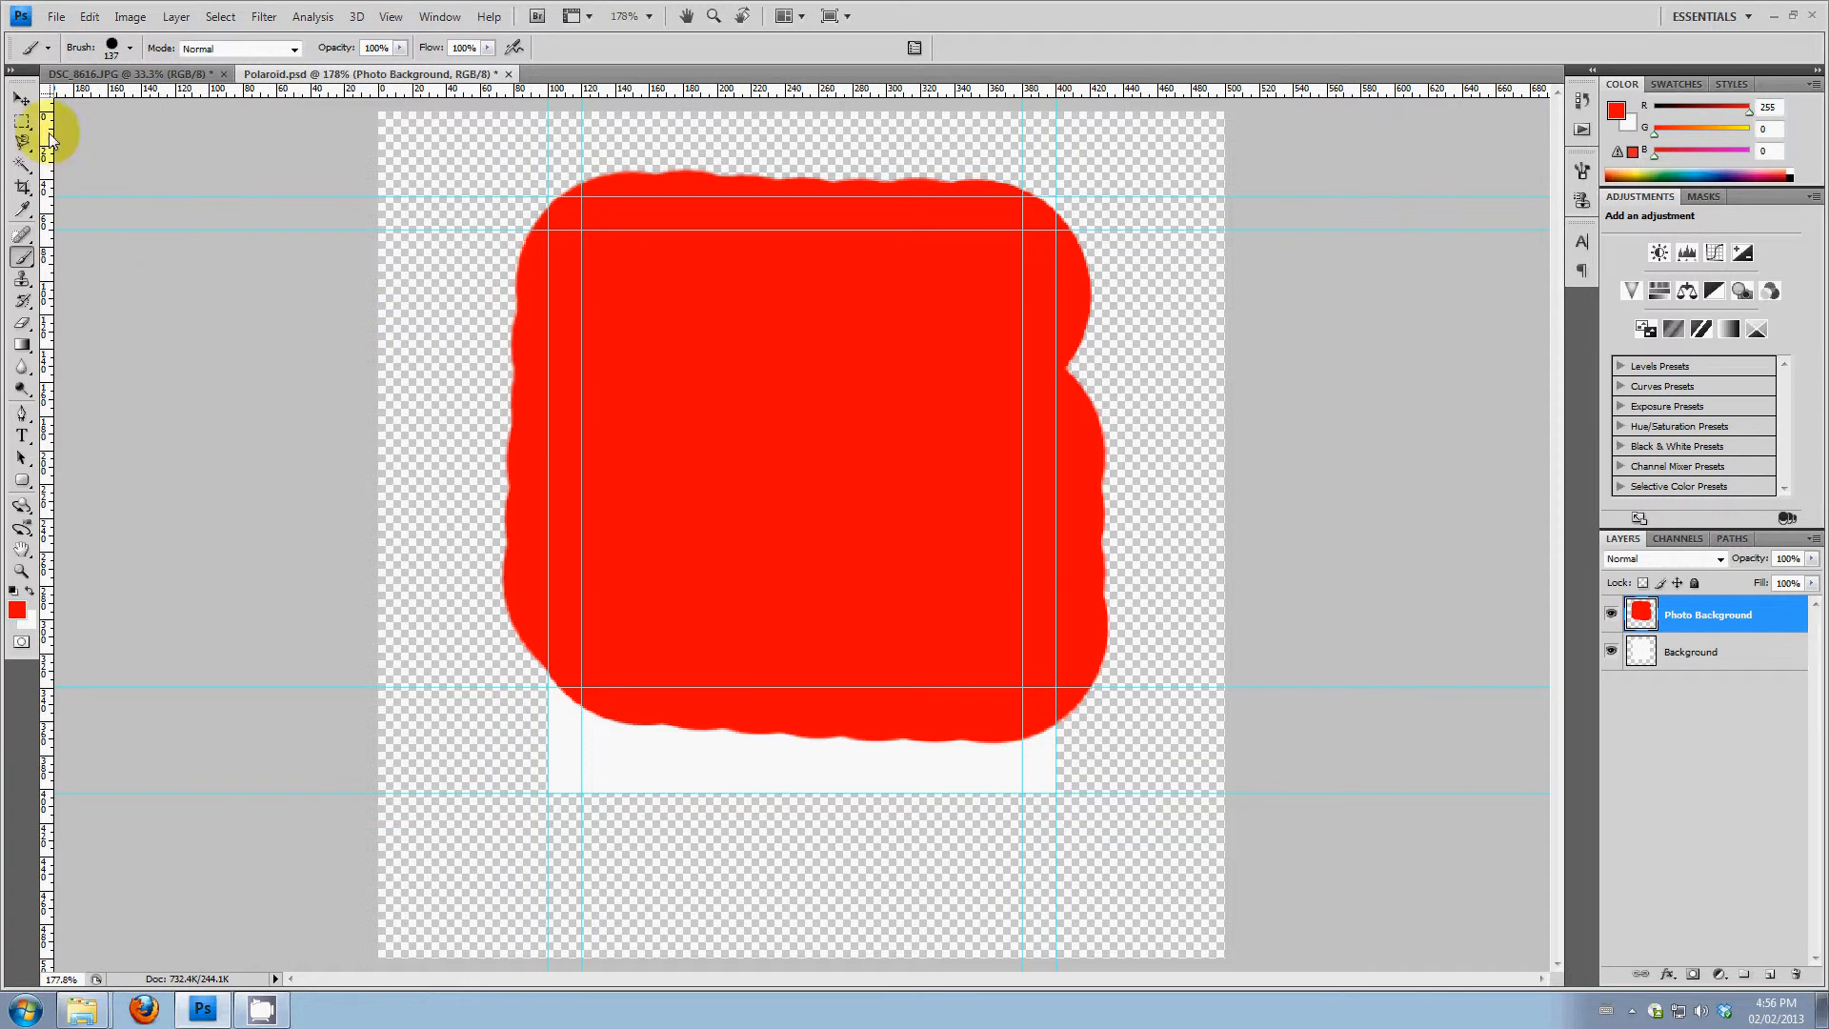
Trim the red paint to the inner guides by selecting that rectangle, inverting the selection and deleting the excess
click(22, 122)
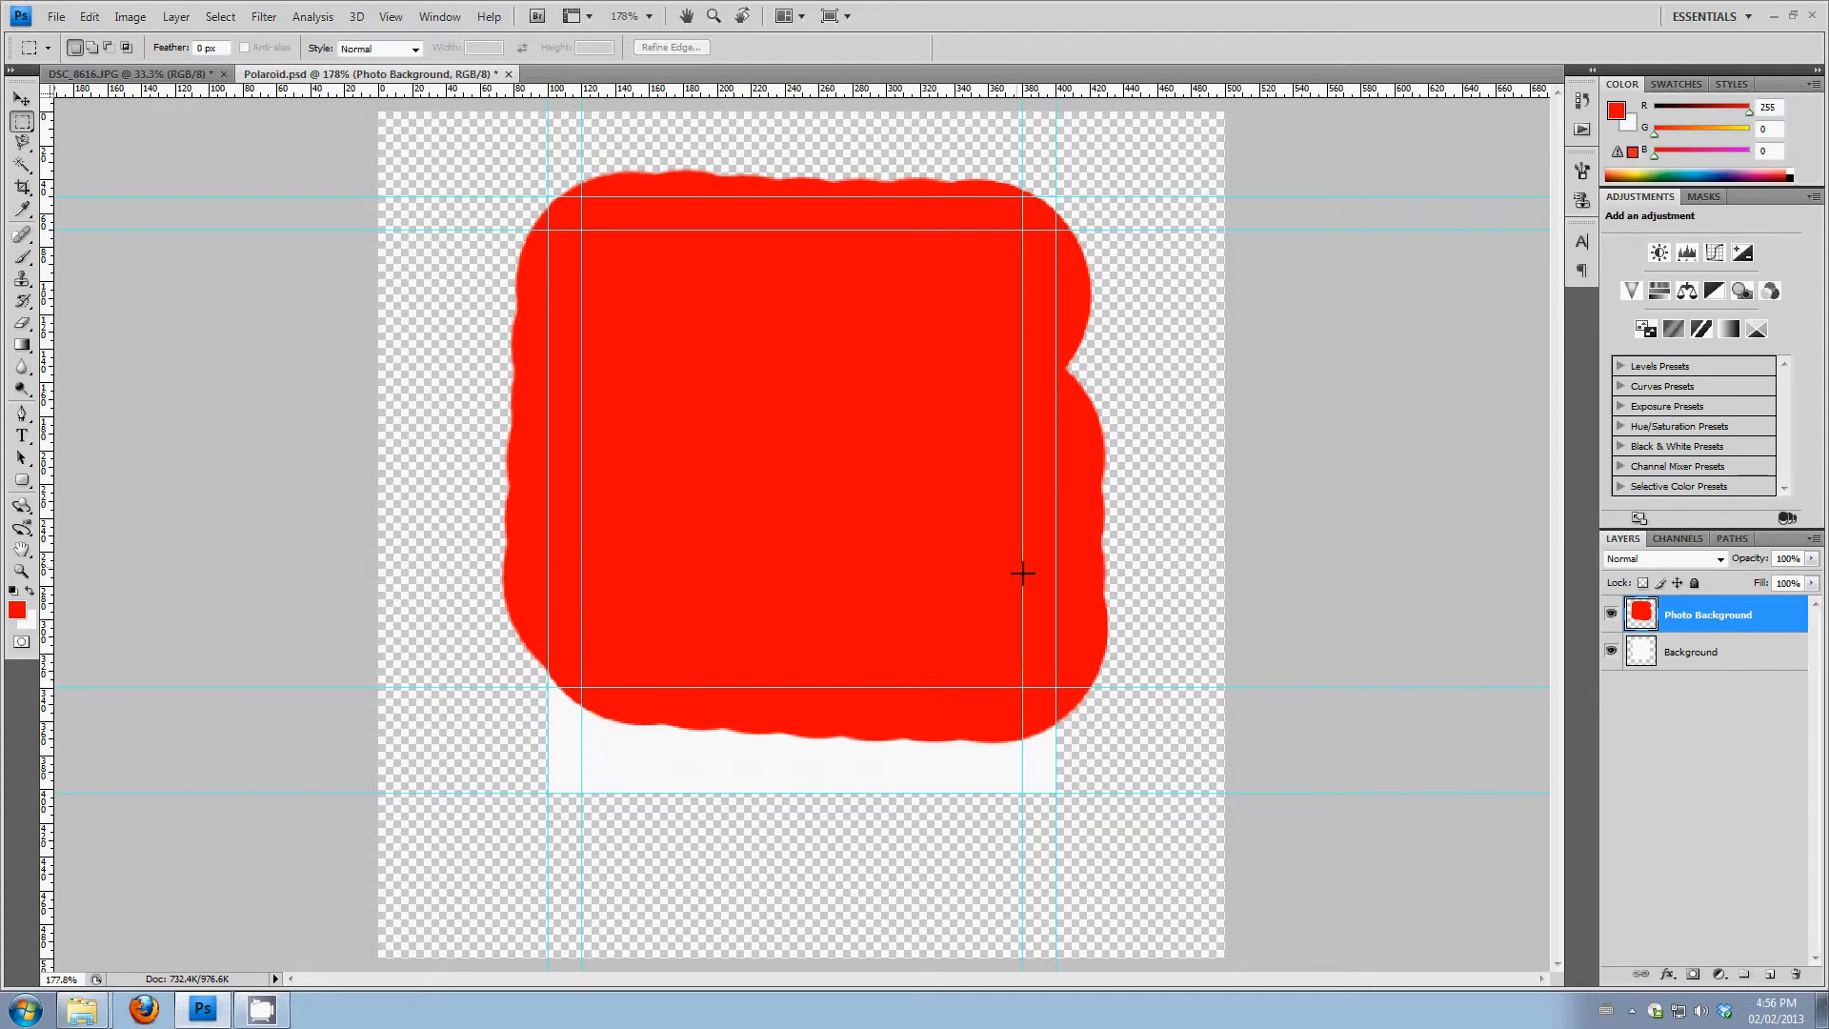
click(553, 246)
drag(1028, 693, 1029, 695)
click(1012, 656)
drag(1022, 684, 1023, 687)
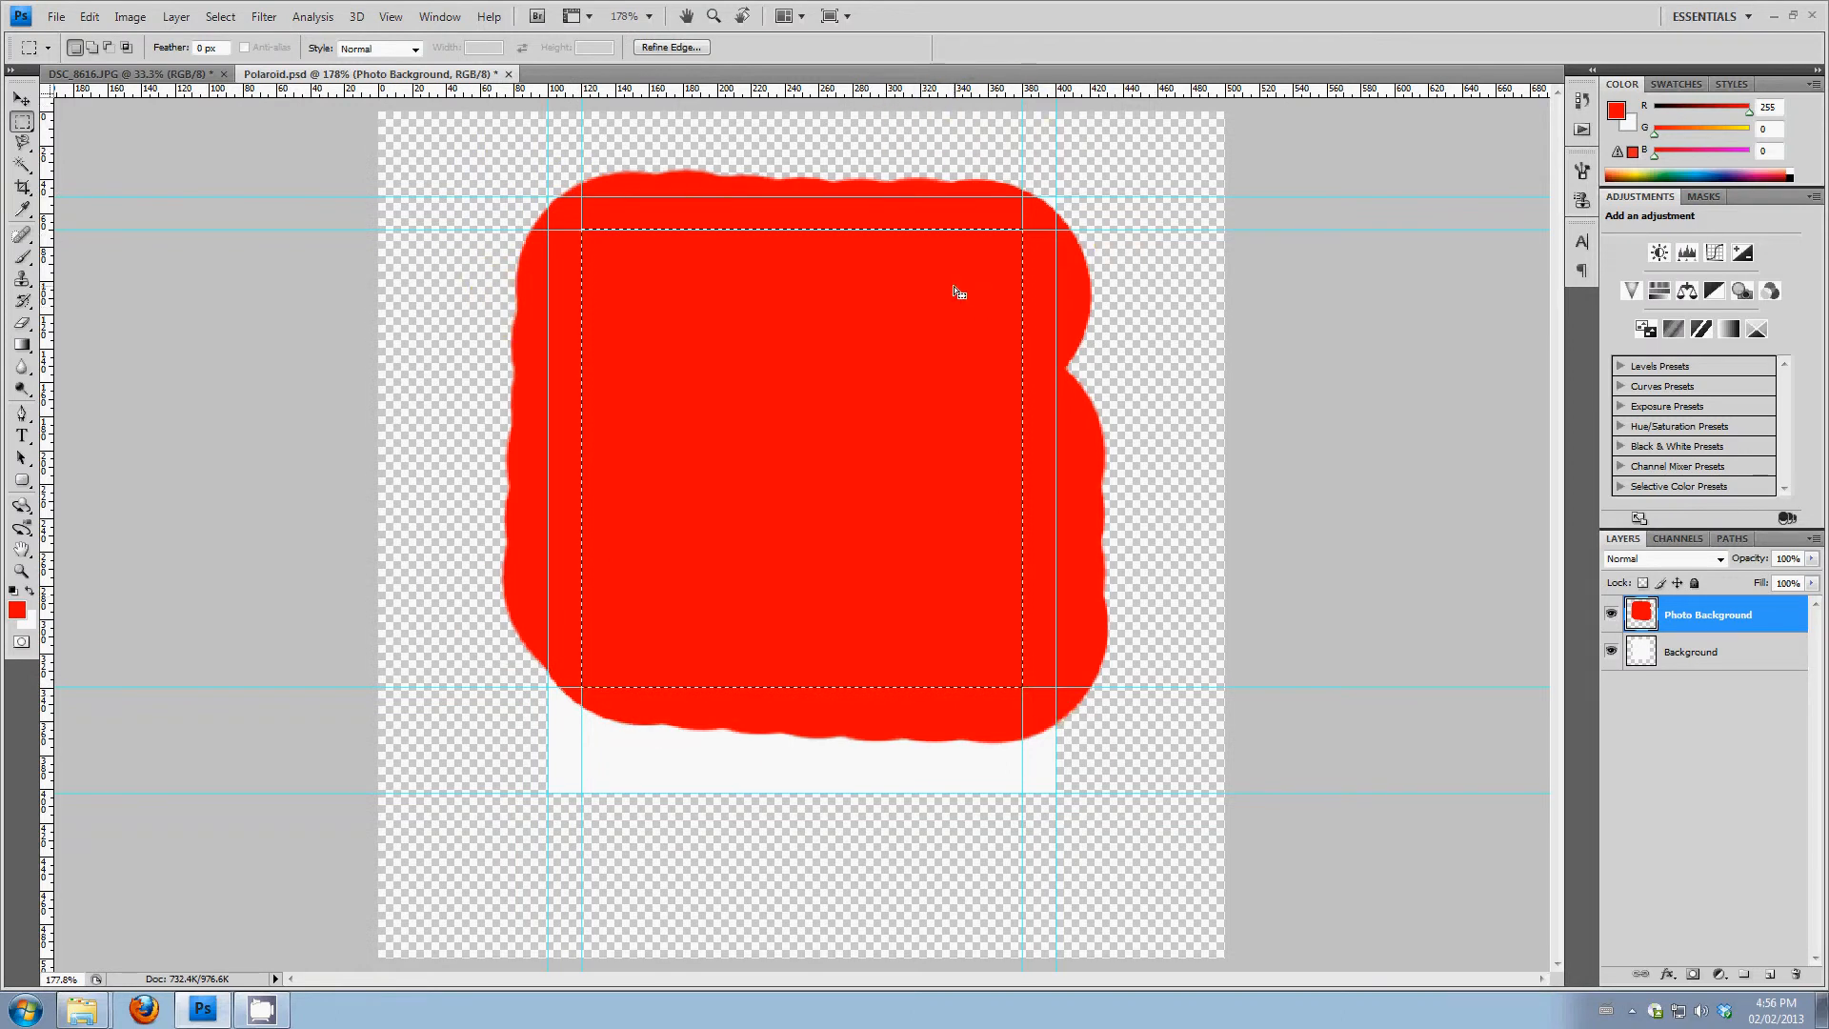
click(220, 16)
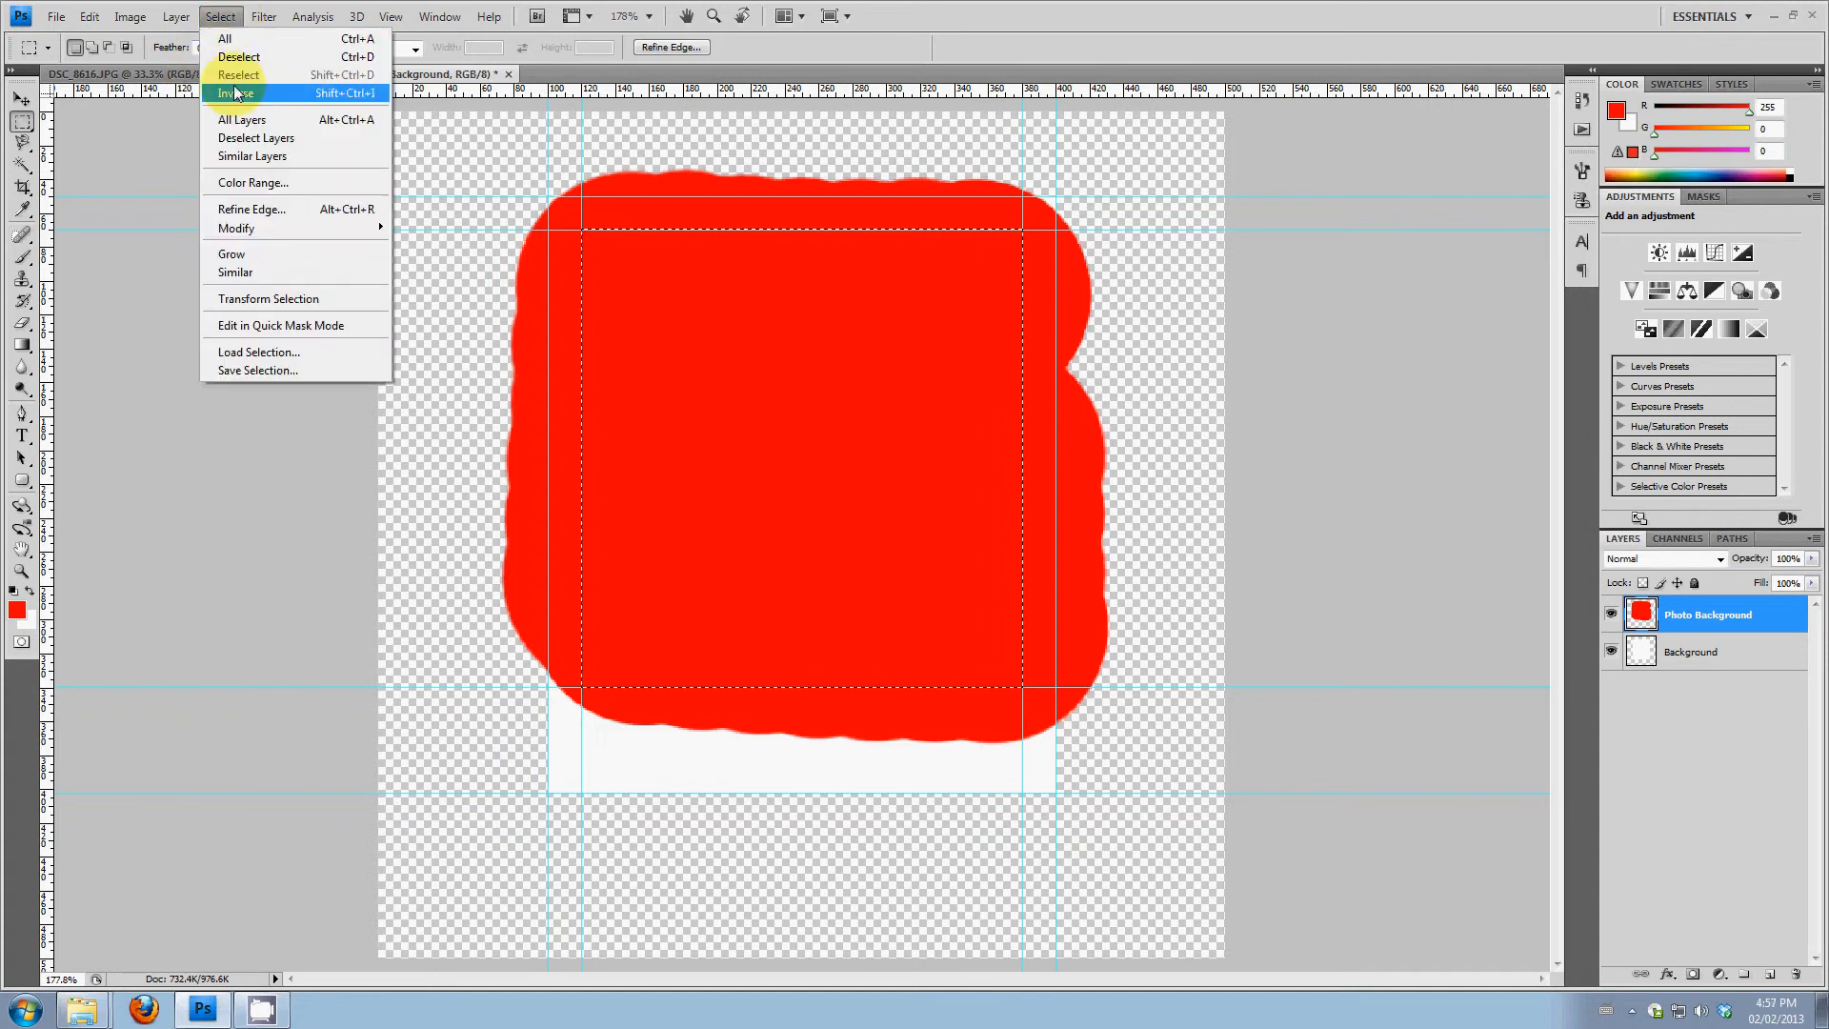
click(286, 97)
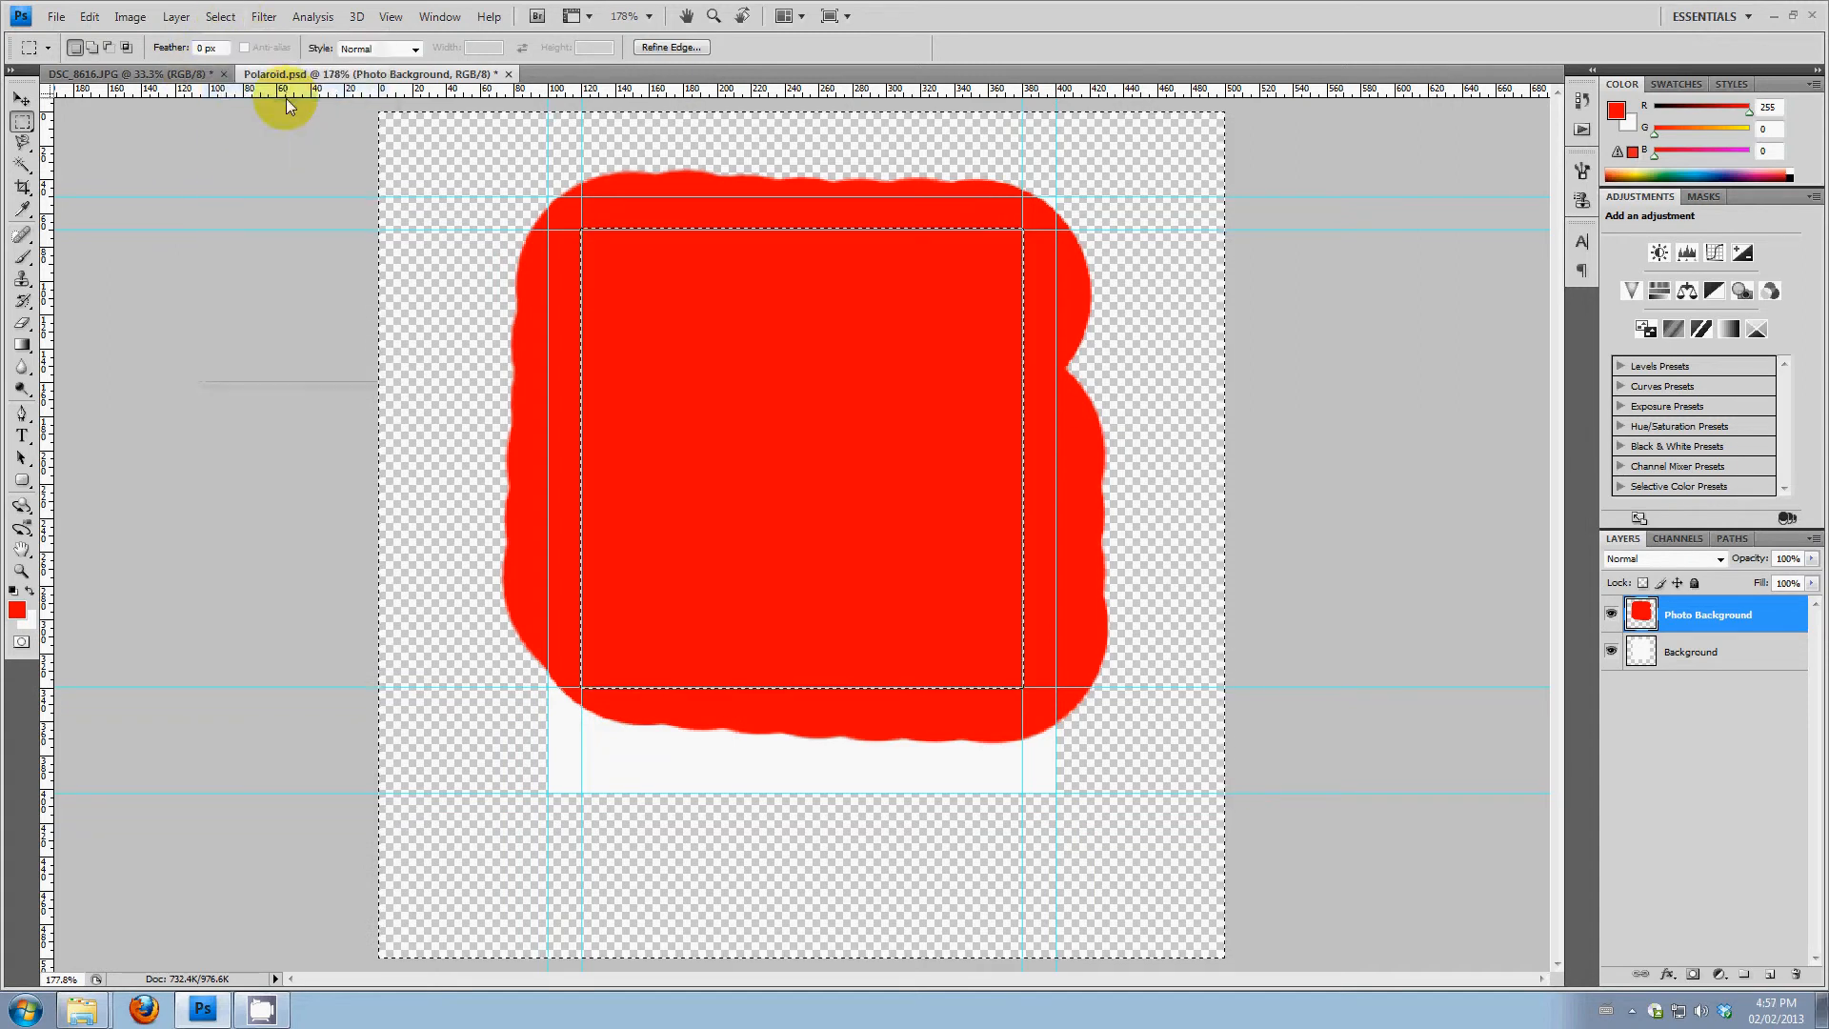
key(Delete)
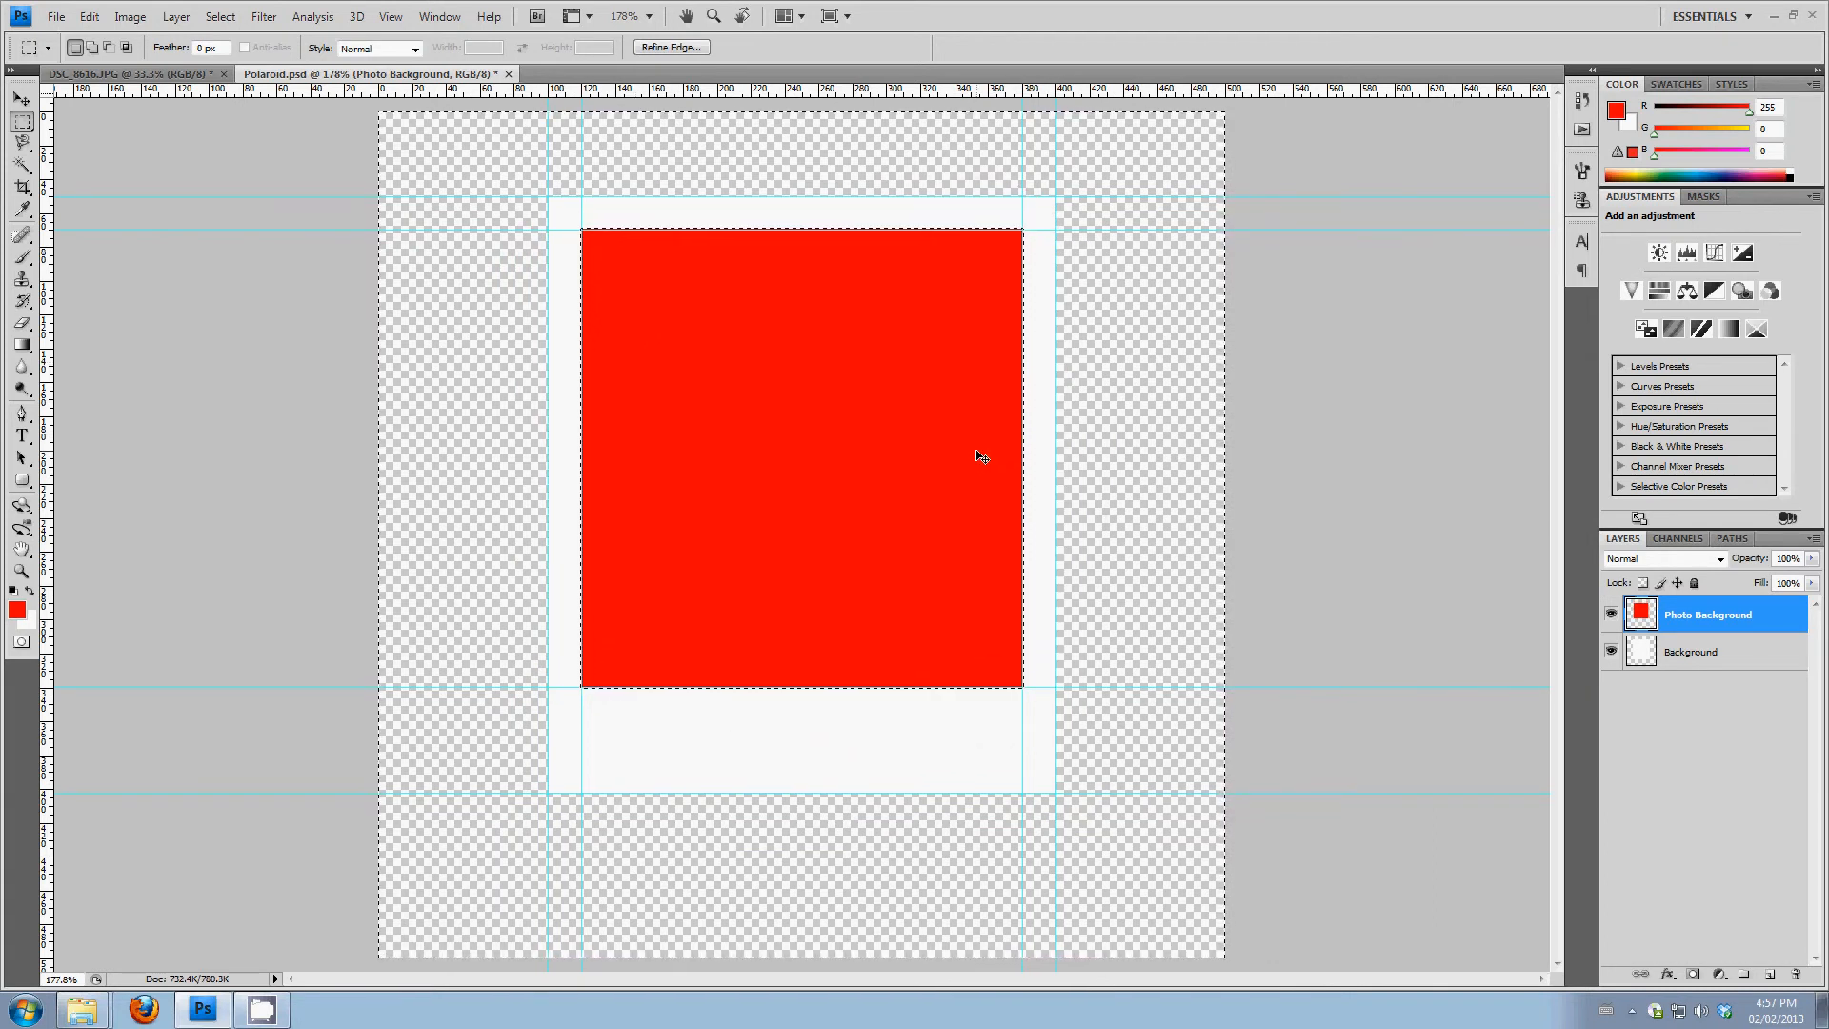
Clear the selection and add a new layer named Photo above Photo Background
key(ctrl+d)
click(1293, 583)
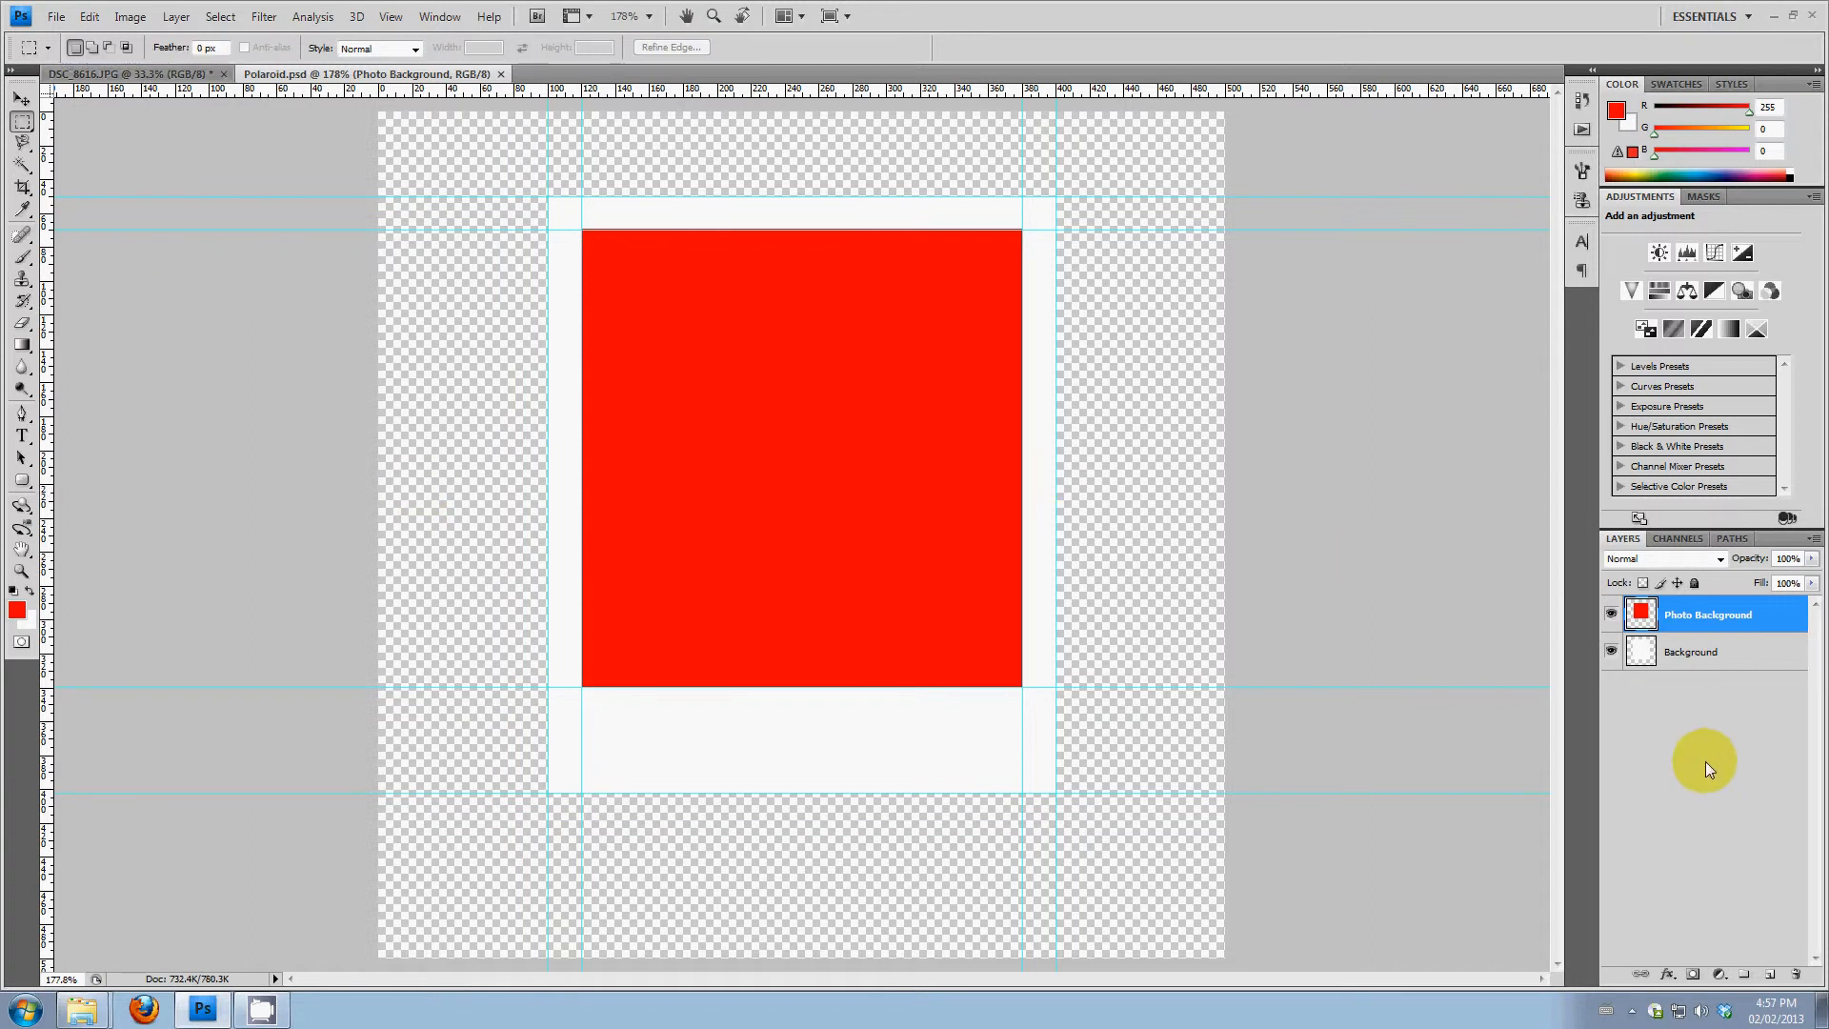
click(1769, 976)
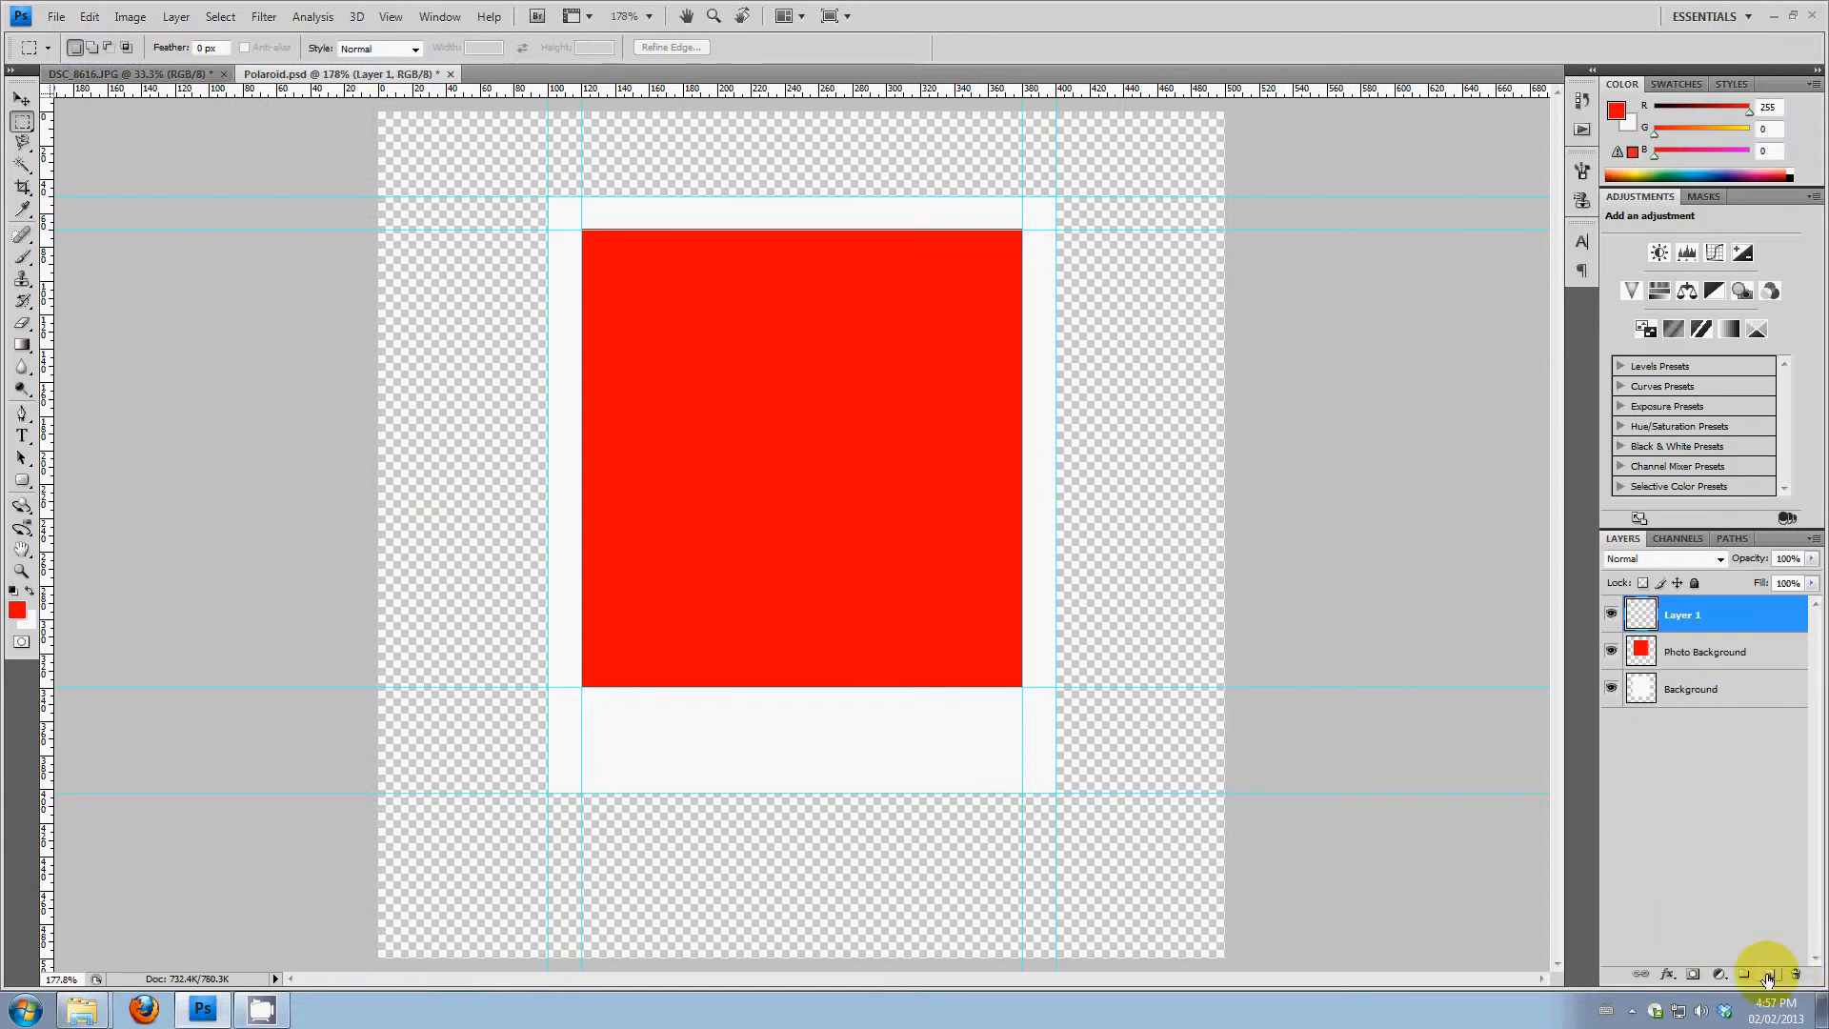
double_click(1680, 618)
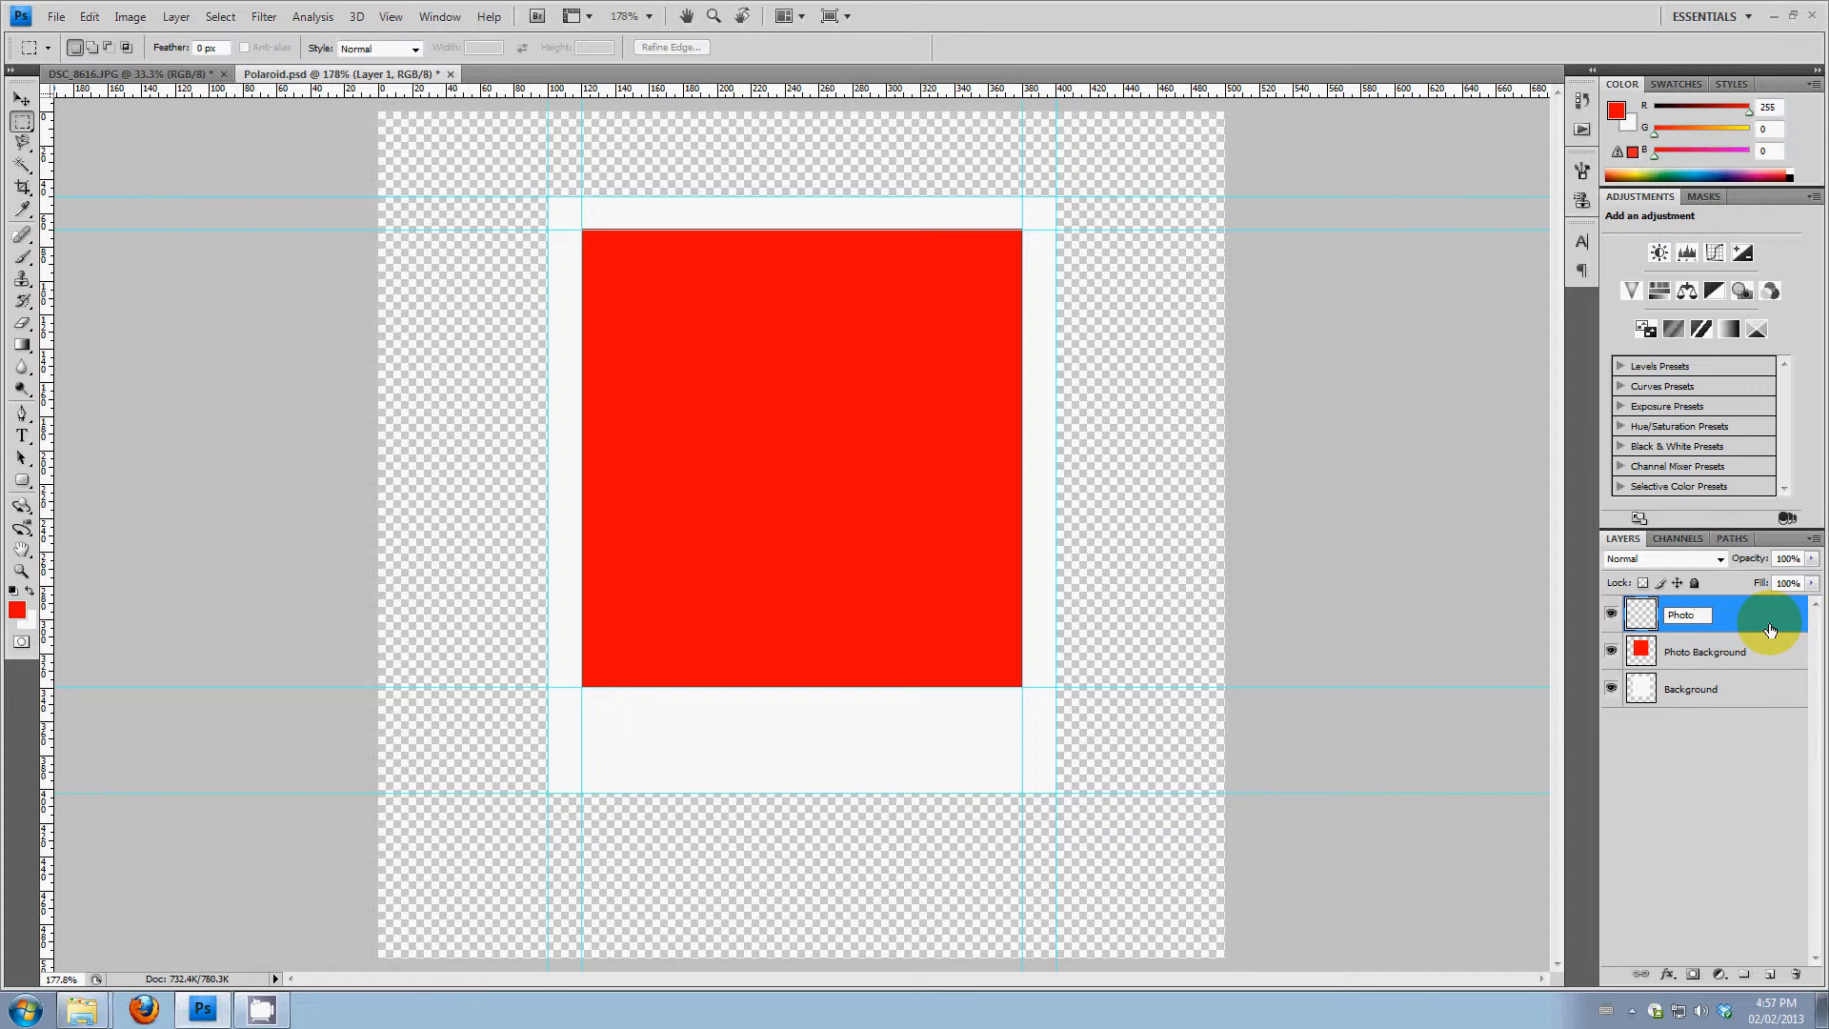
click(21, 99)
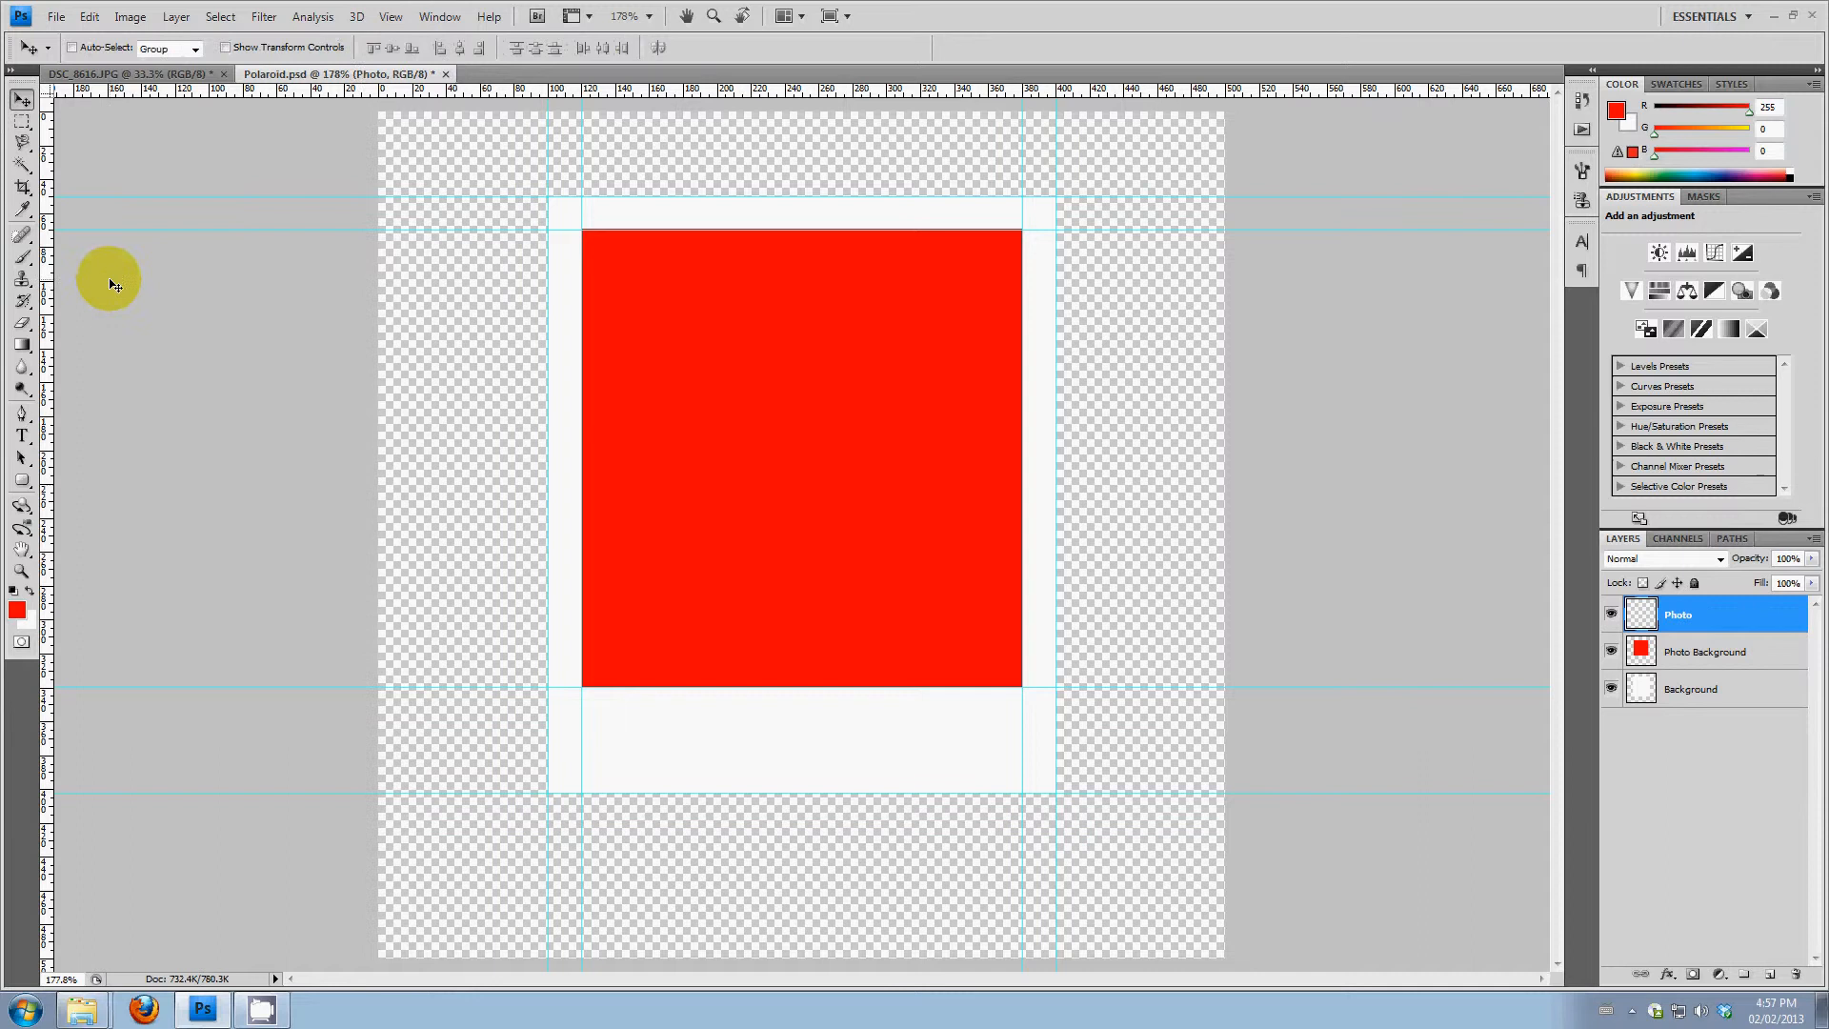
Copy a near-square area around the dog, almost the full image height, from DSC_8616.JPG and paste it onto the Photo layer of Polaroid.psd
click(144, 78)
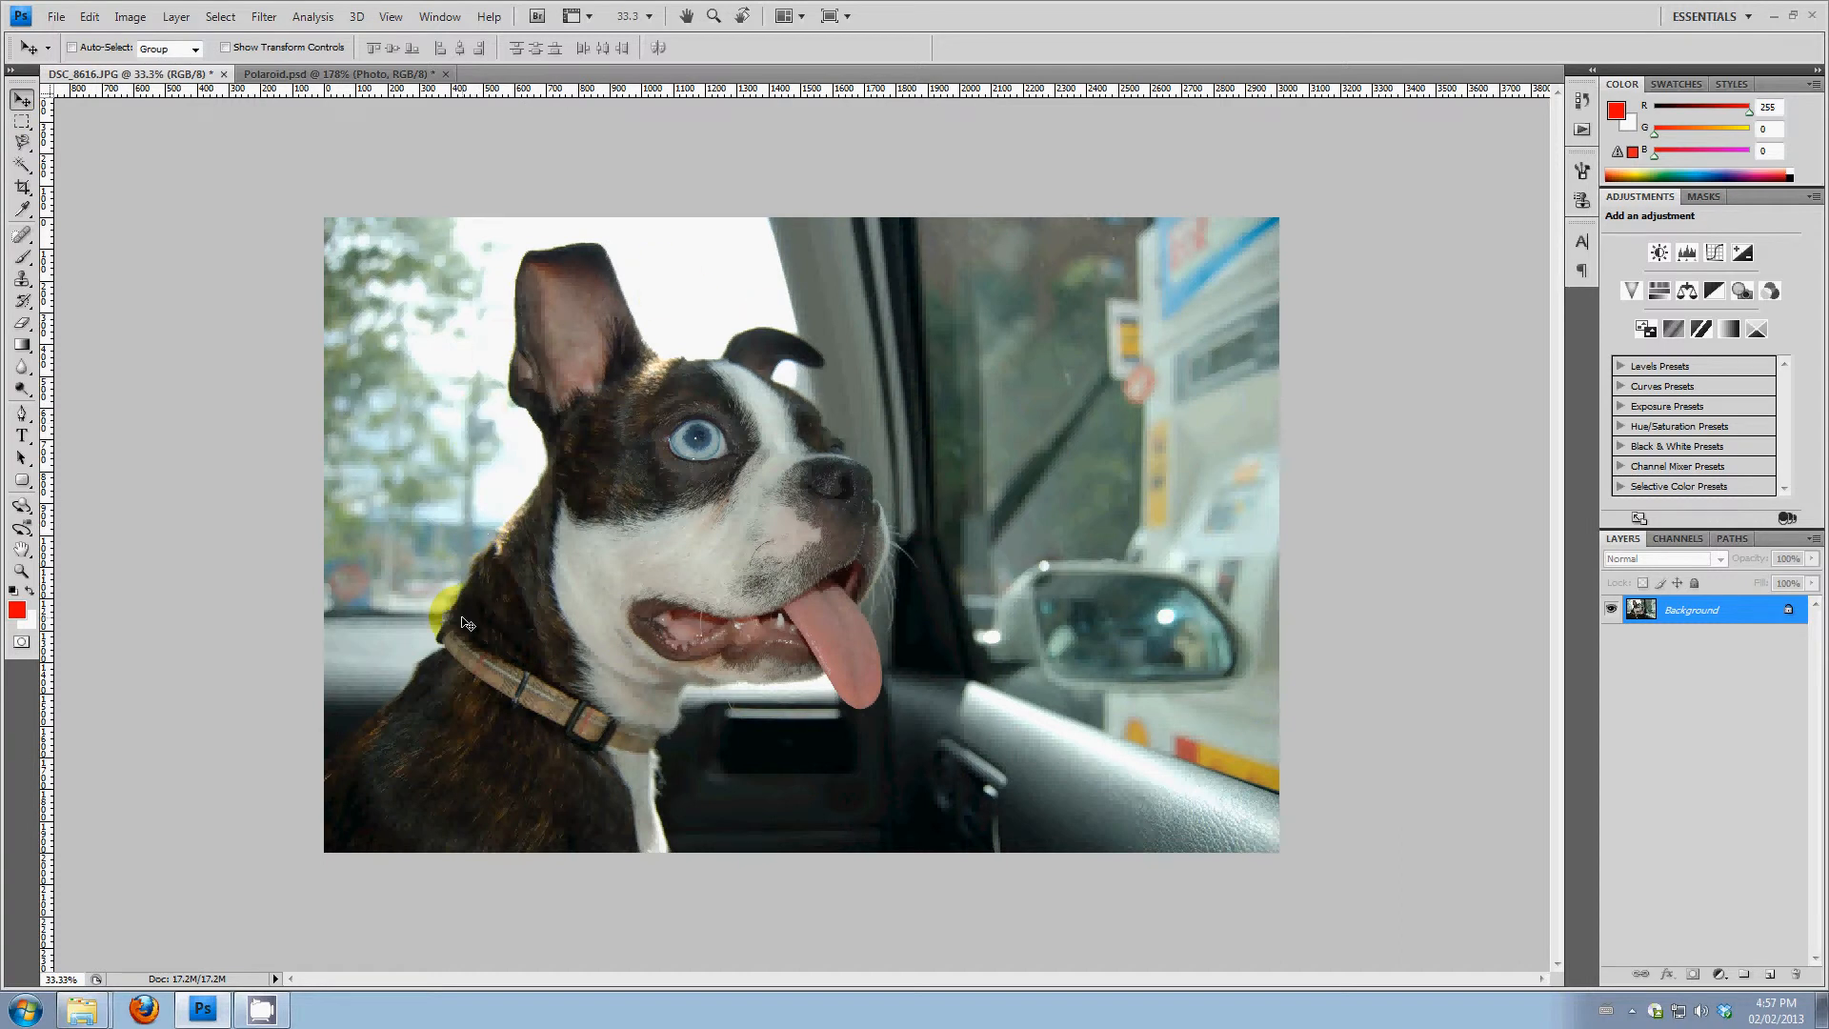
click(24, 124)
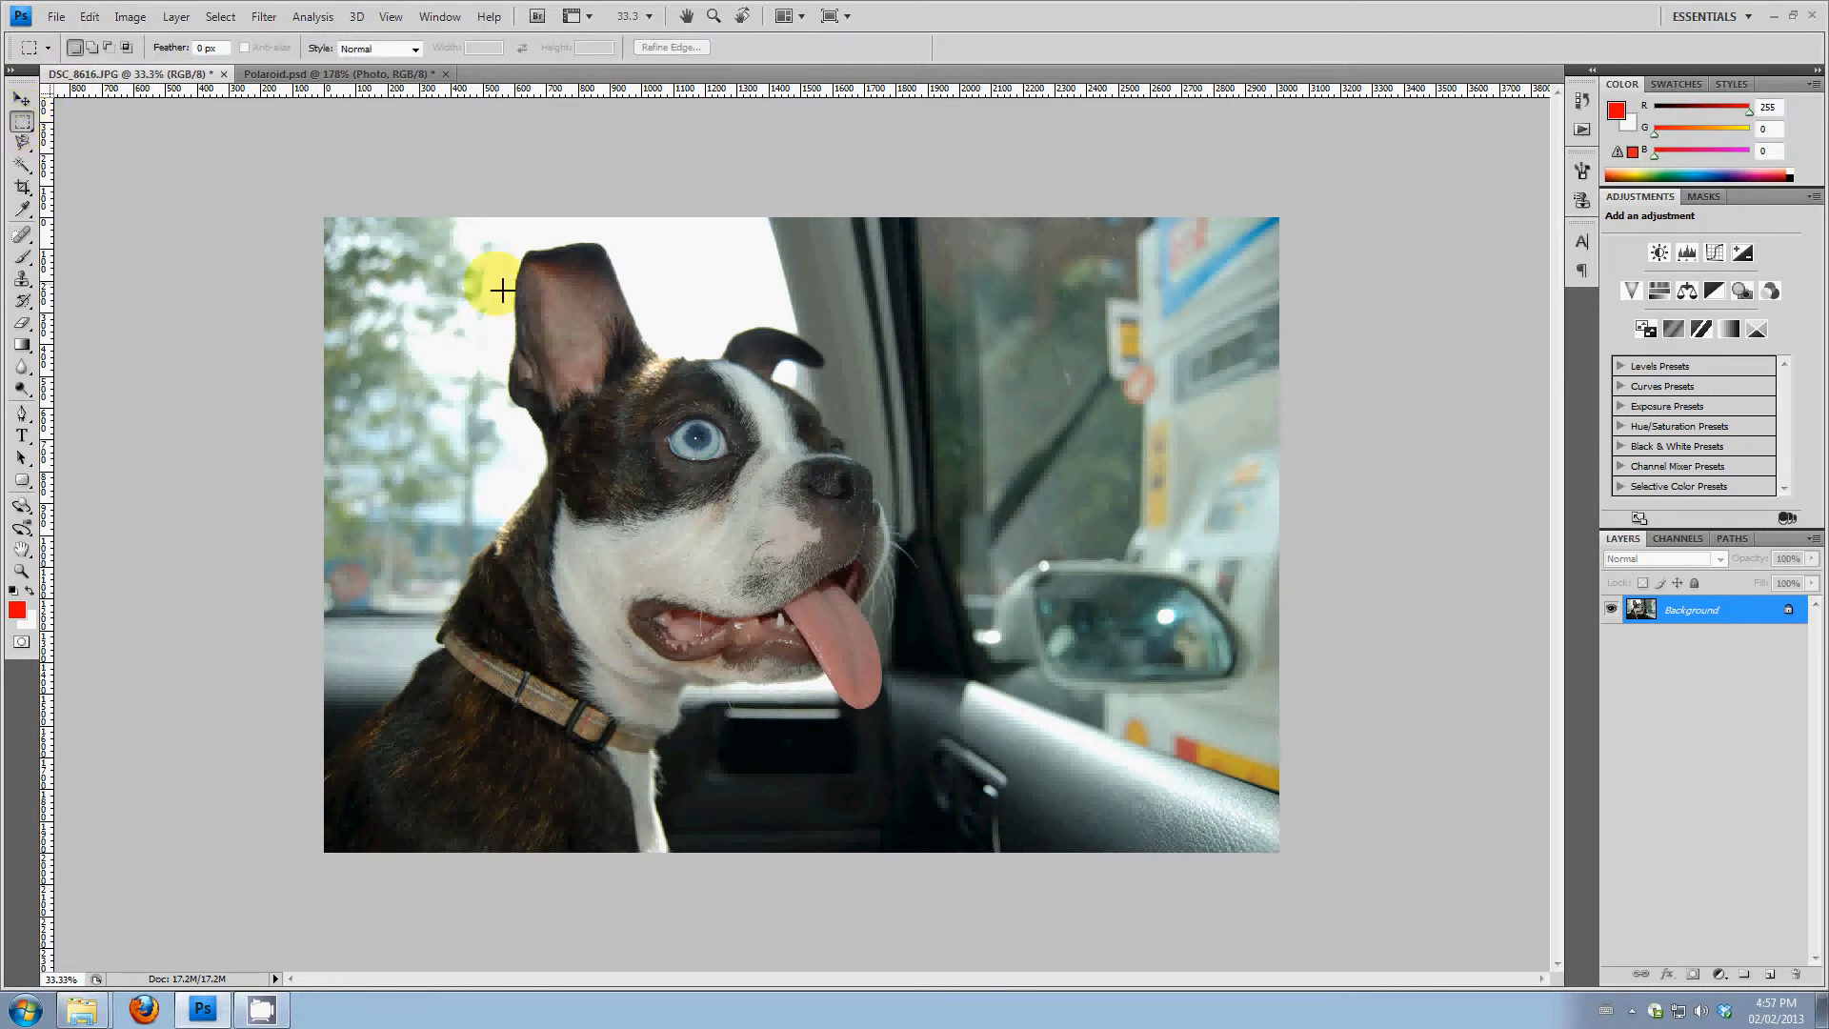
drag(368, 225, 821, 656)
drag(967, 819, 985, 842)
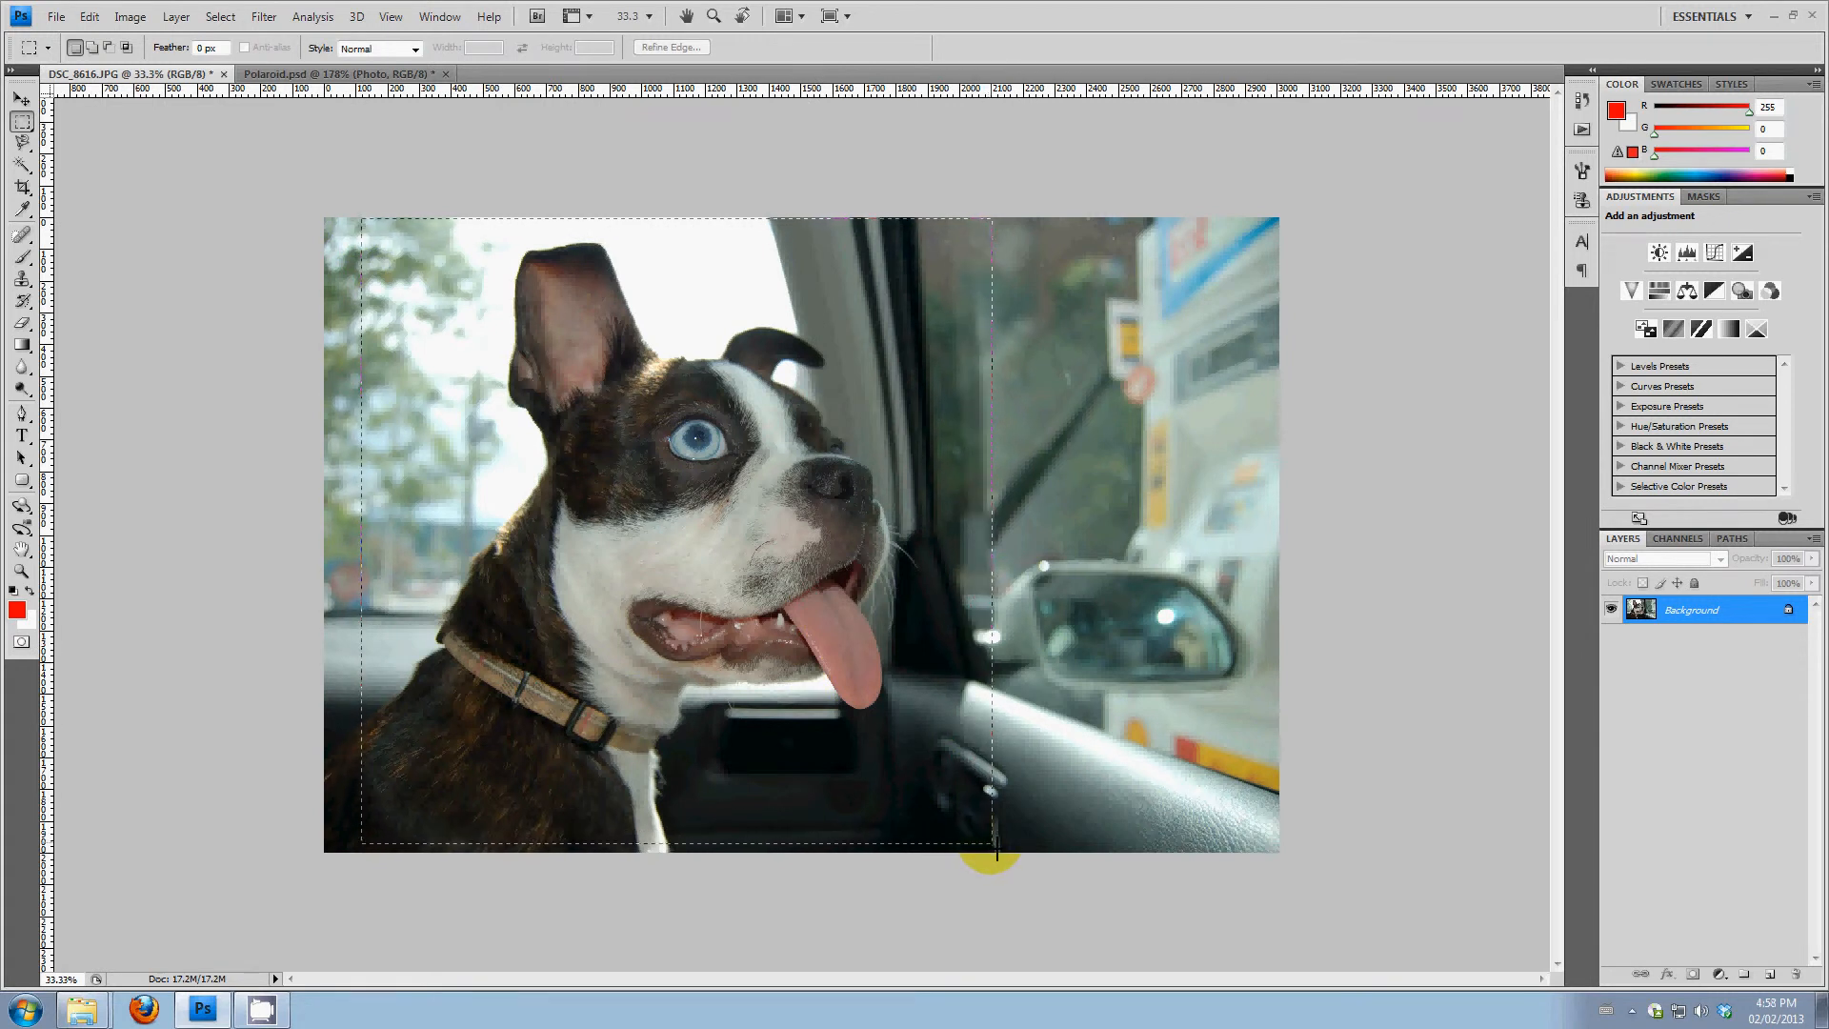
drag(1004, 856, 1000, 850)
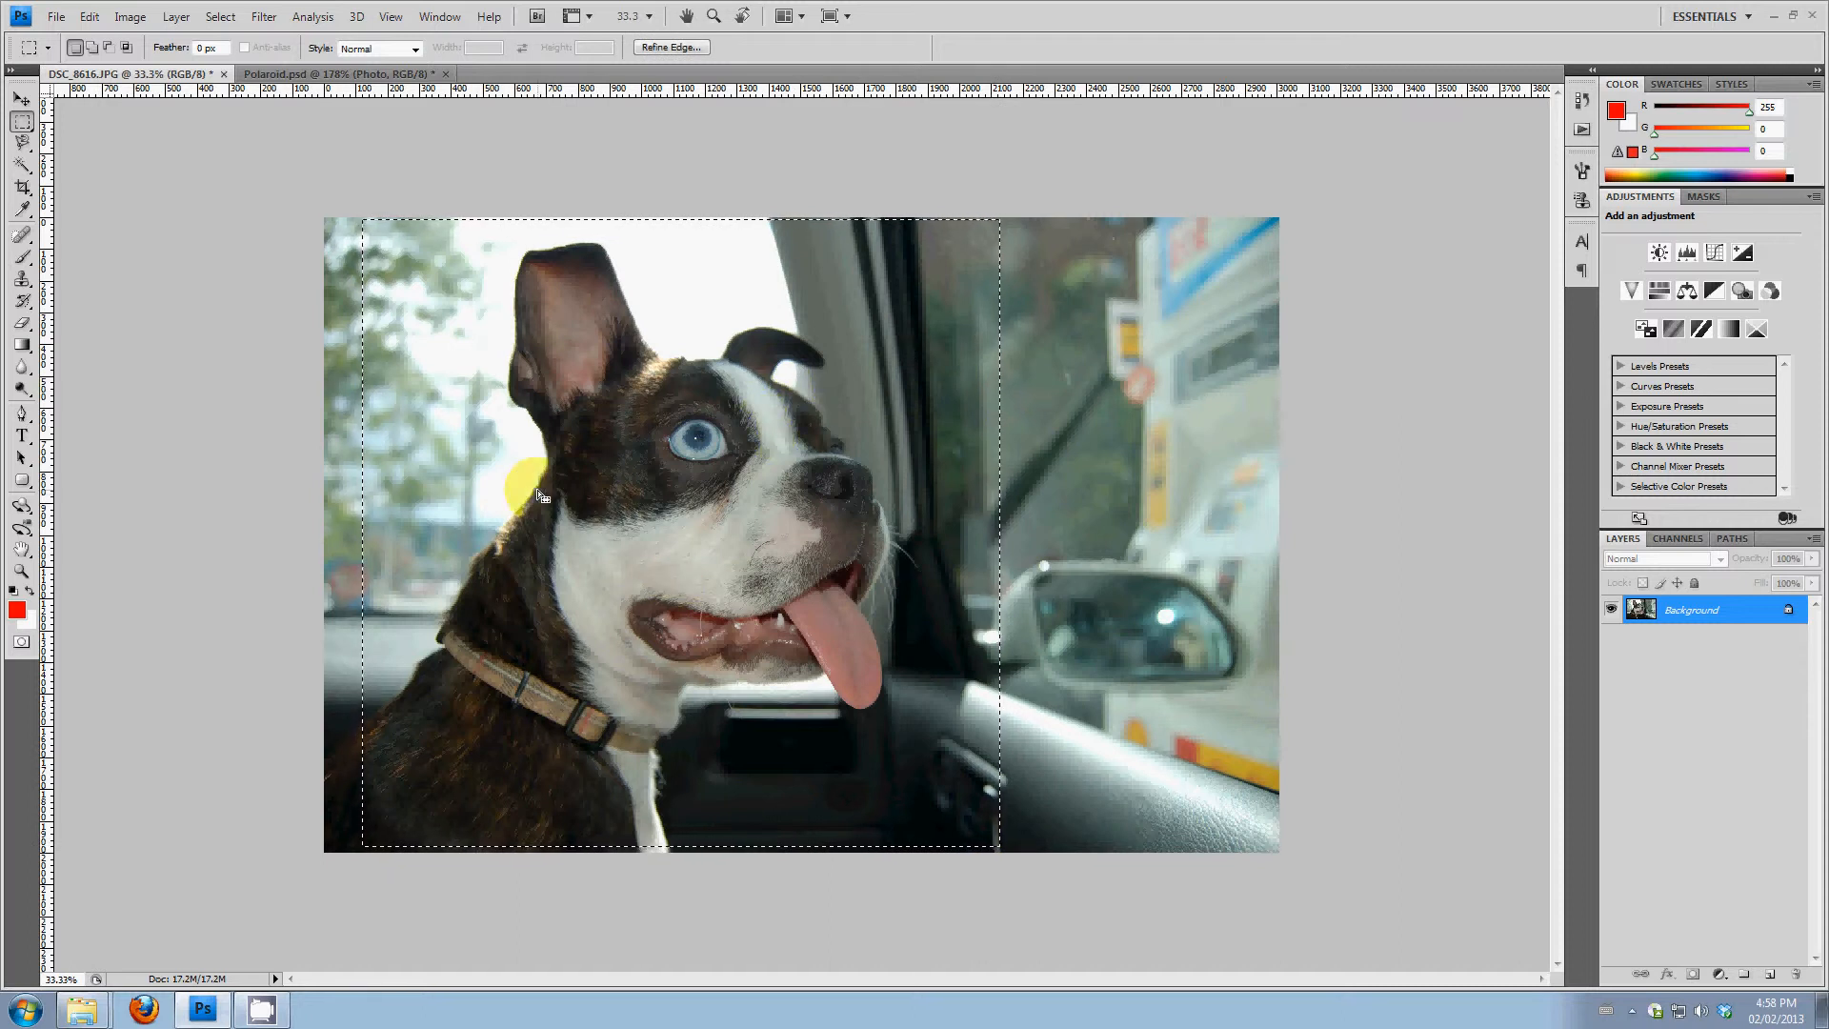
click(90, 16)
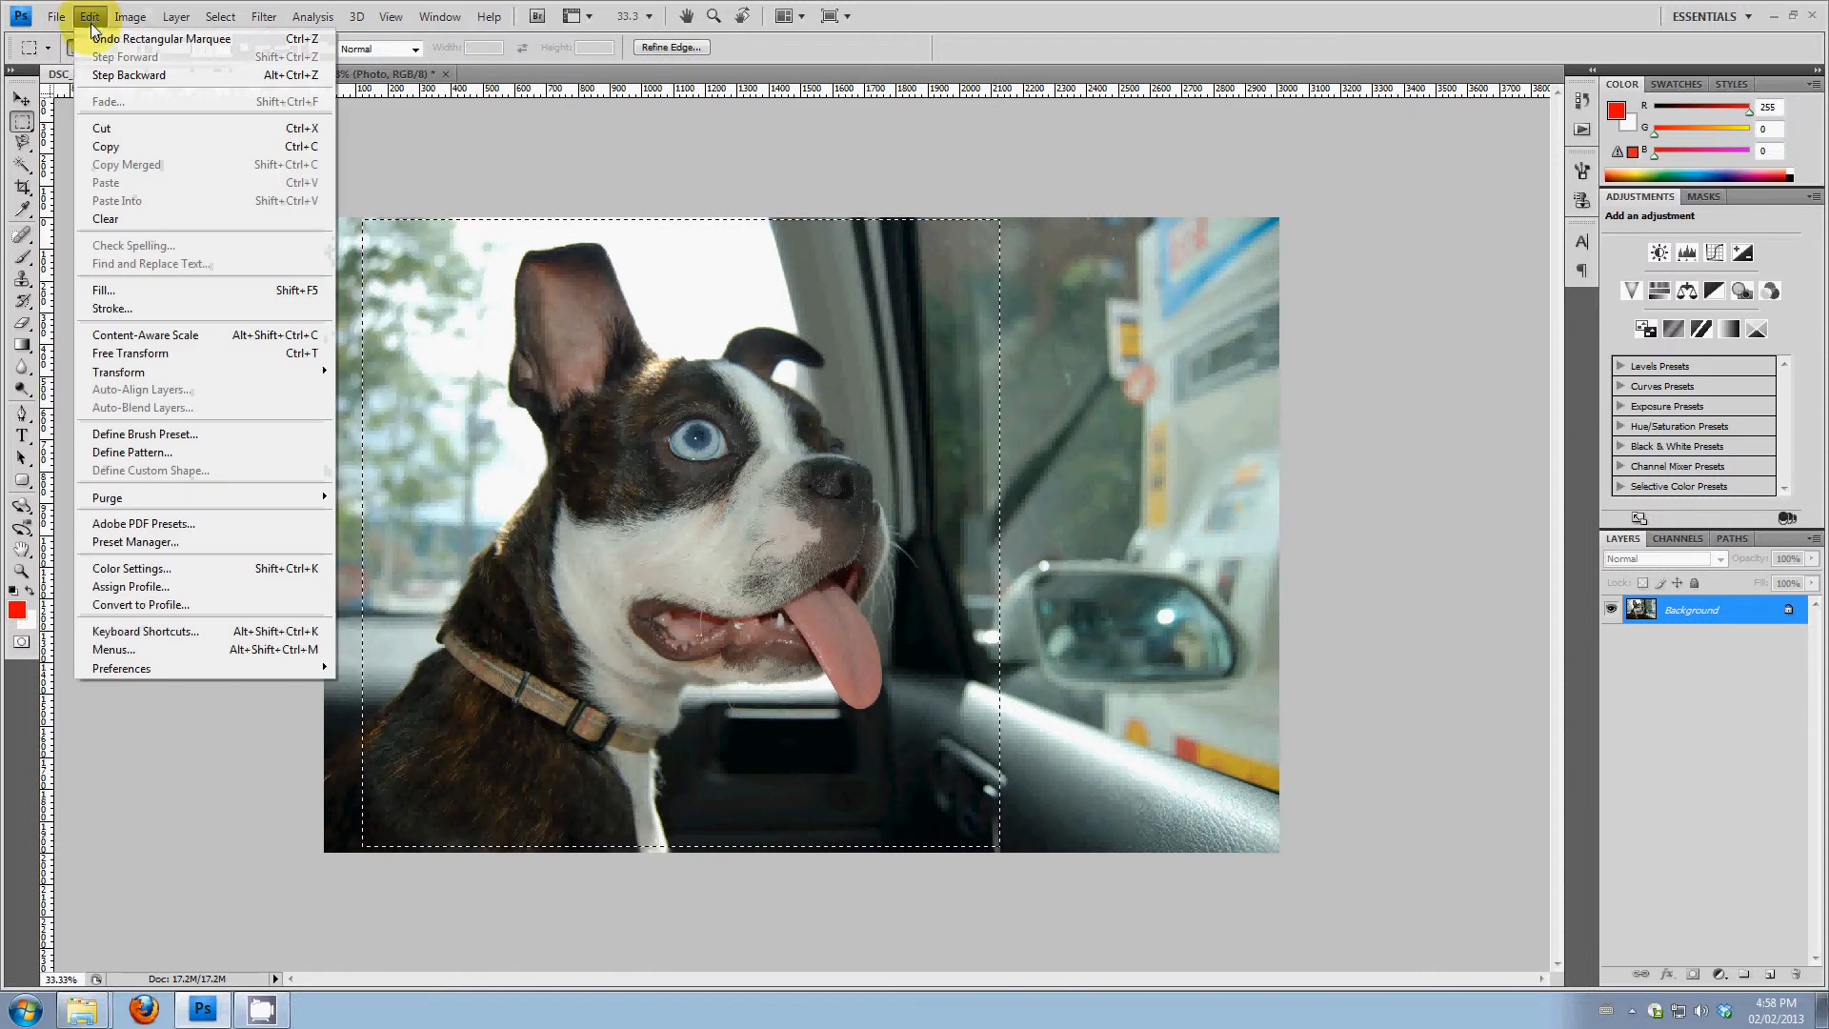
click(122, 152)
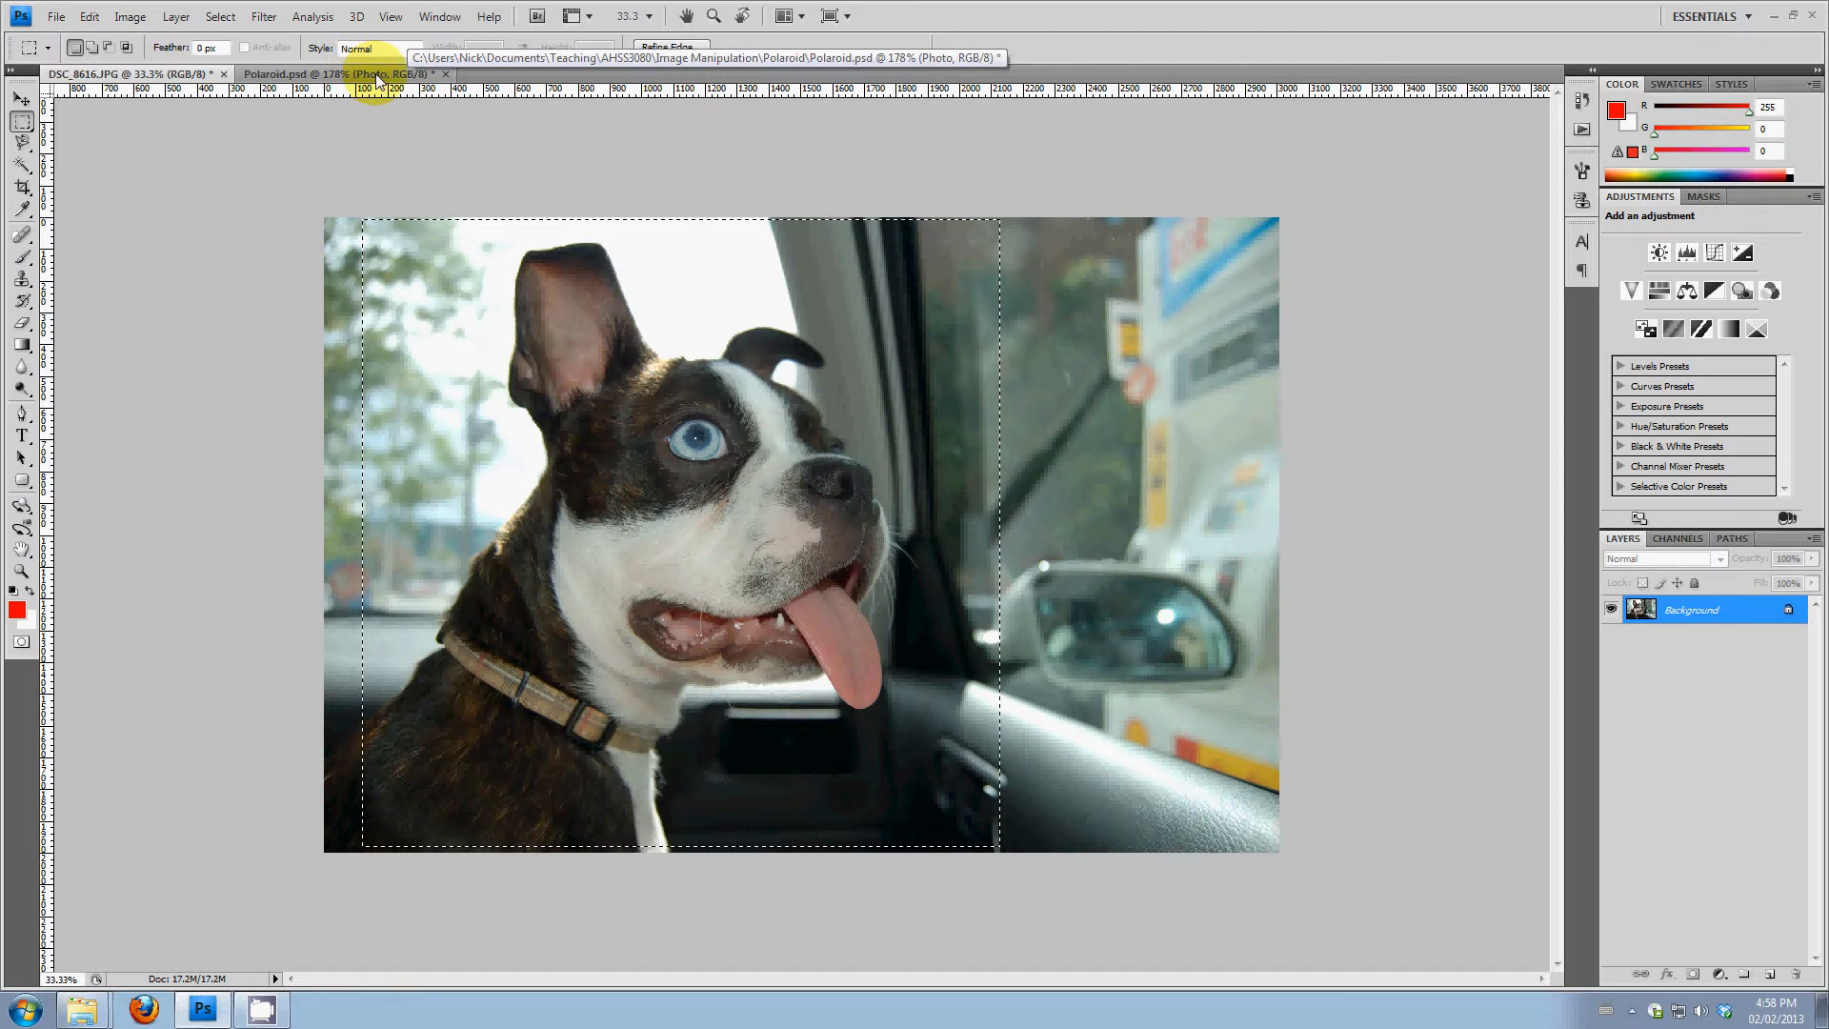
click(282, 76)
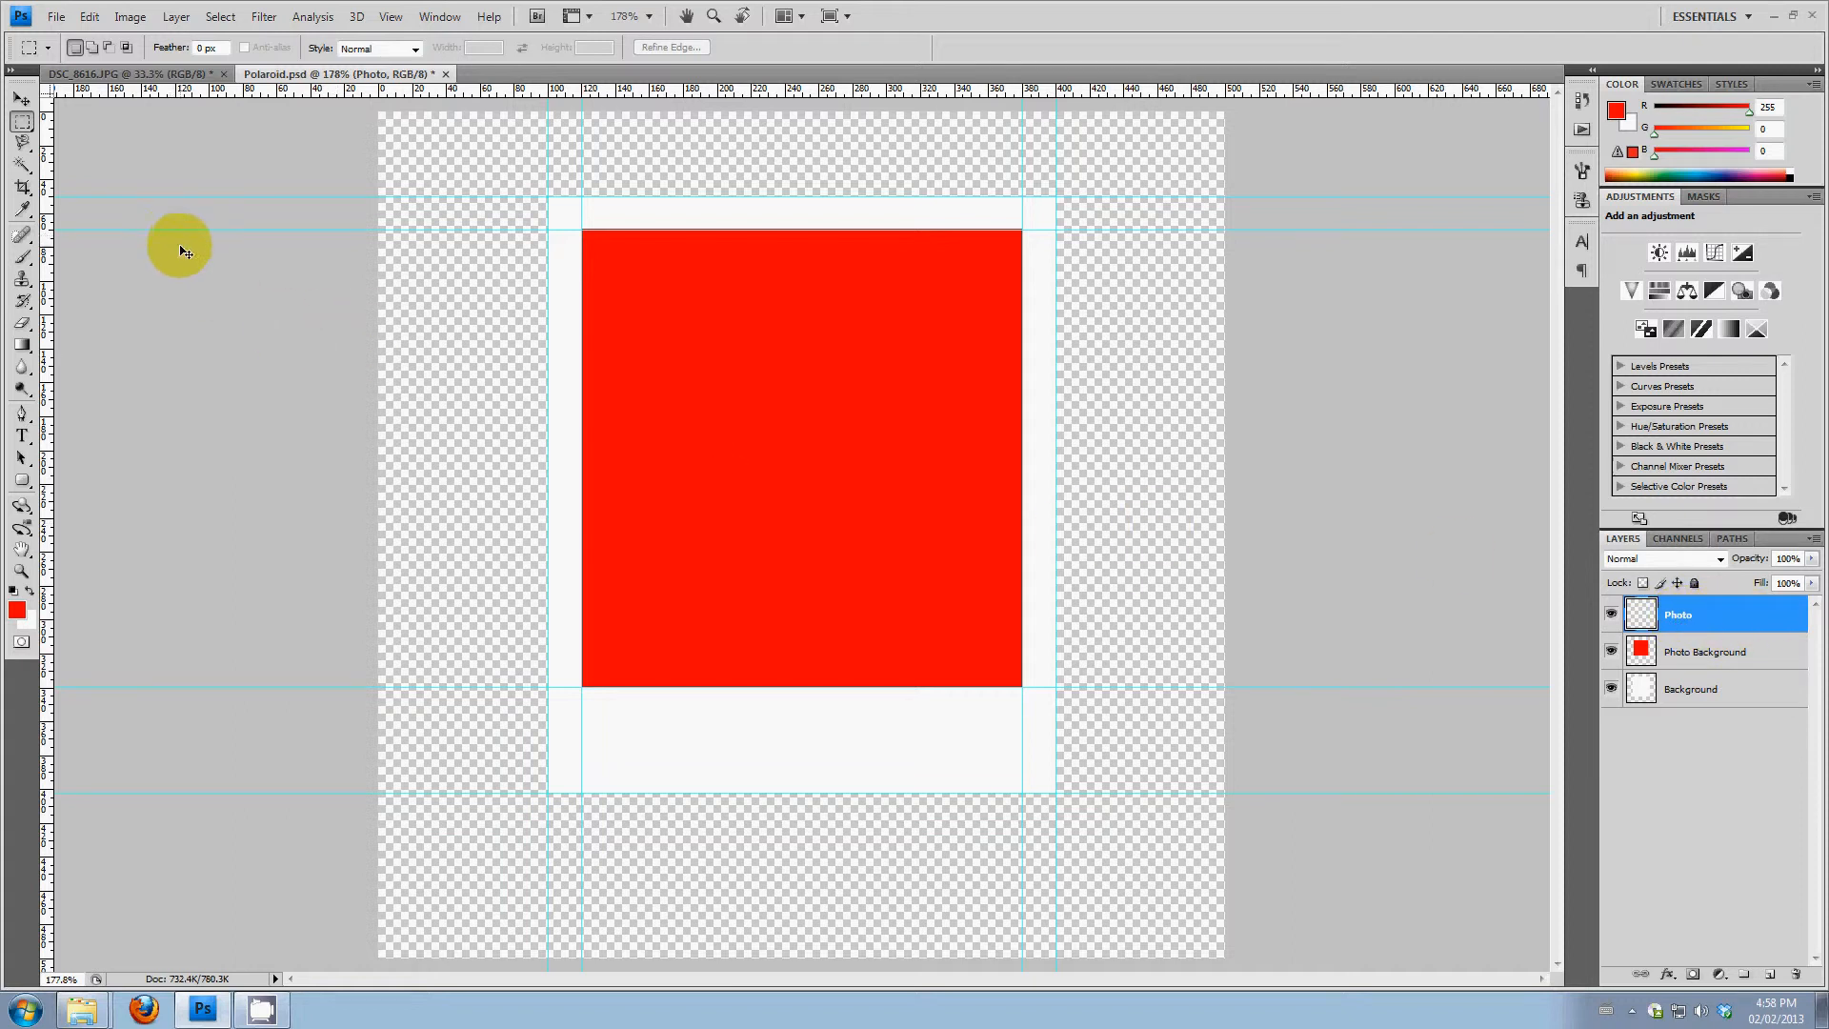
key(ctrl+v)
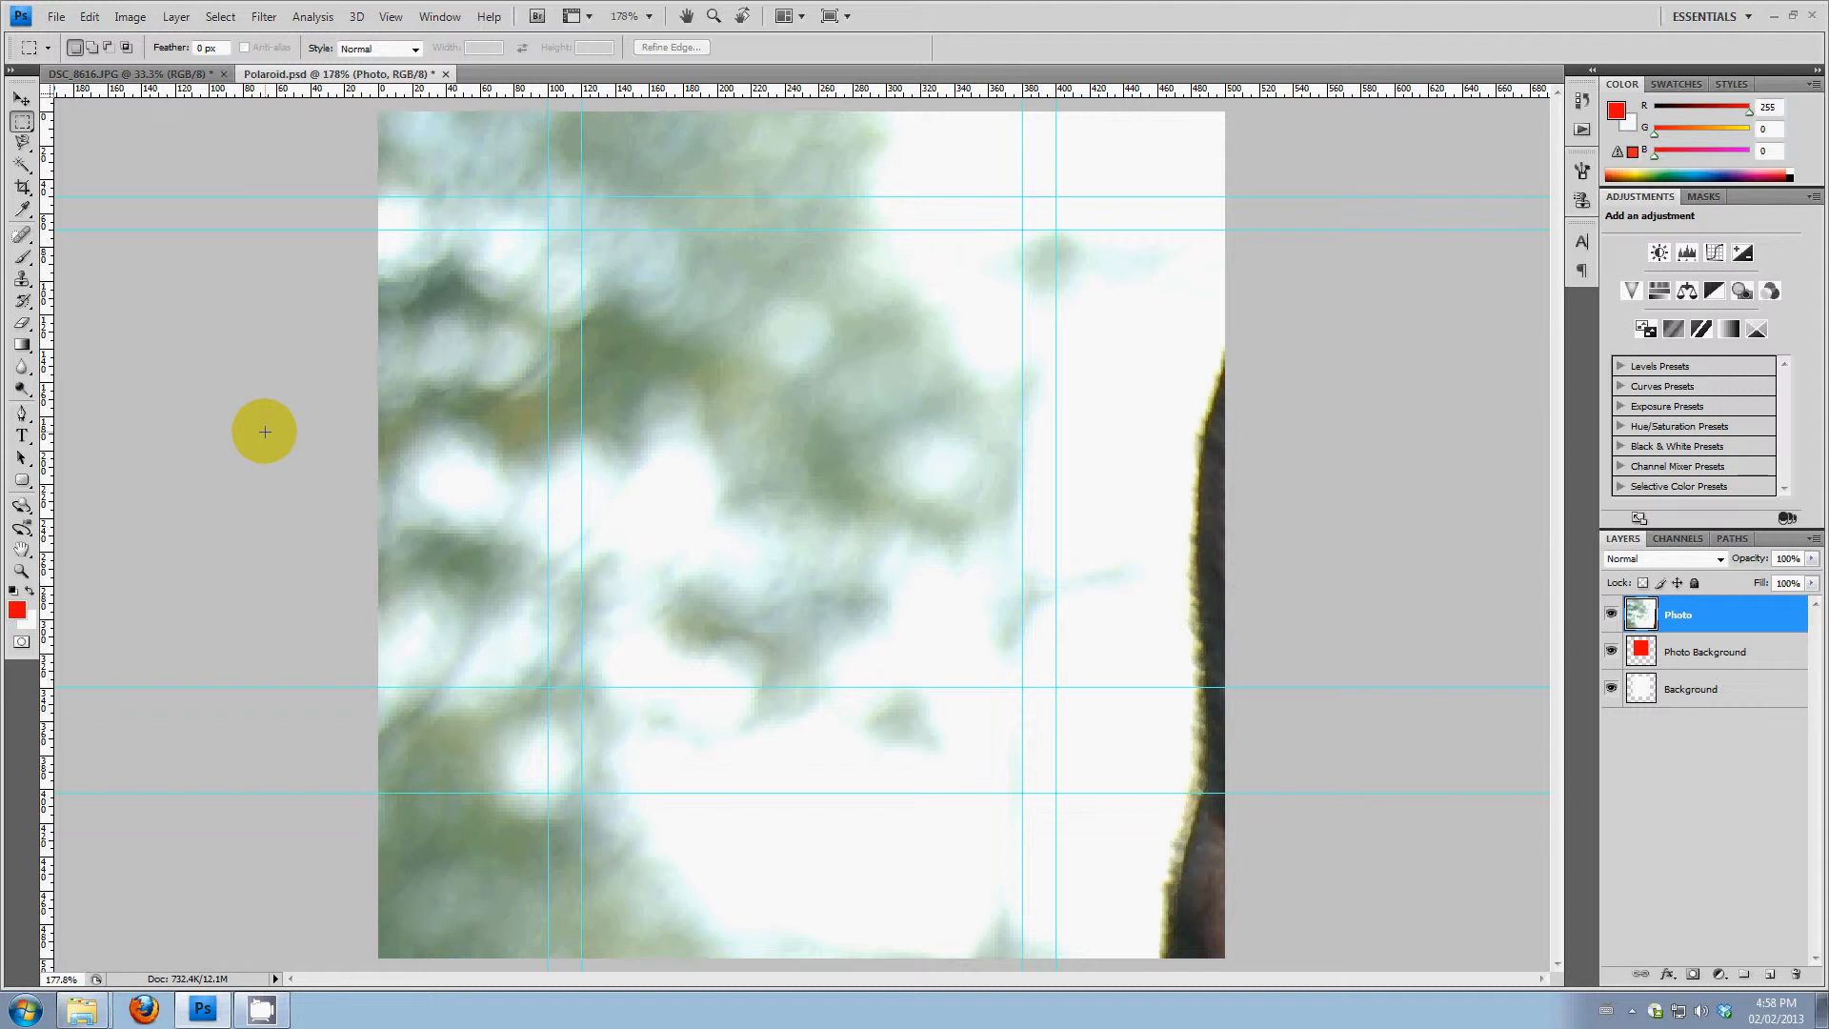
Scale the pasted dog photo down proportionally to about 22.6% with Free Transform and apply the transformation
key(ctrl+minus)
key(ctrl+minus)
key(ctrl+minus)
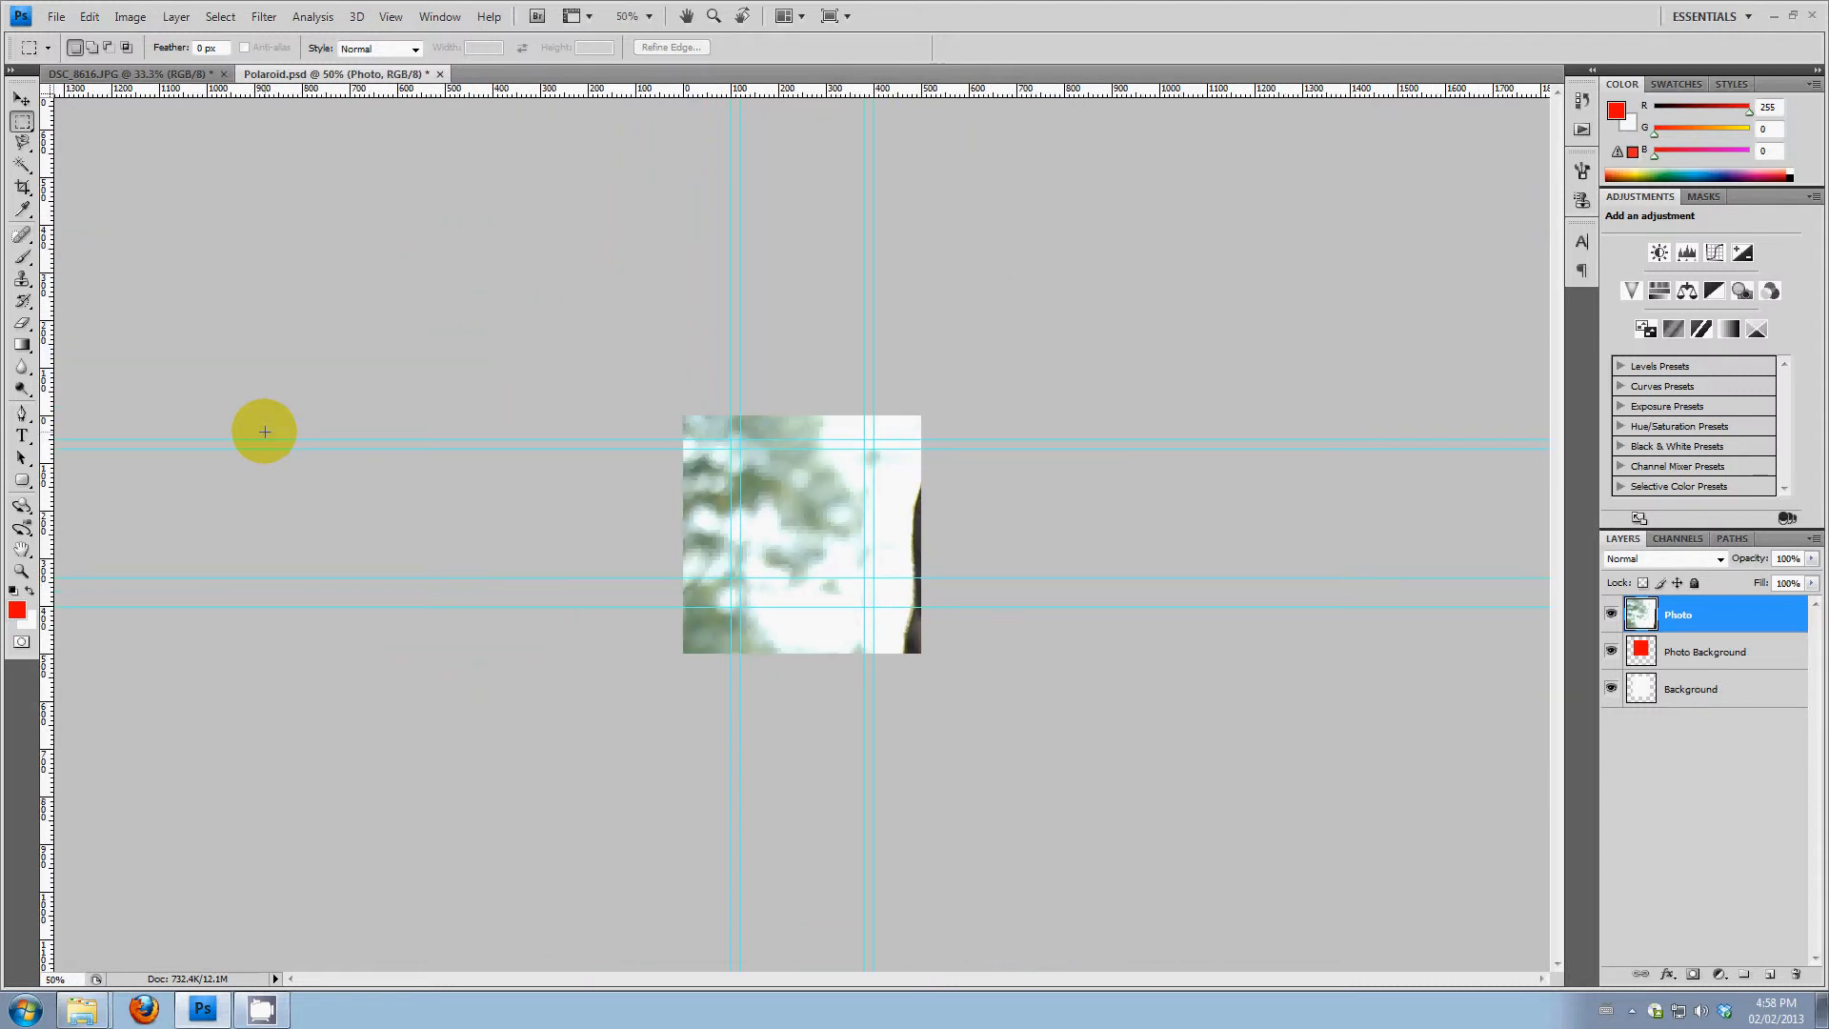
click(23, 572)
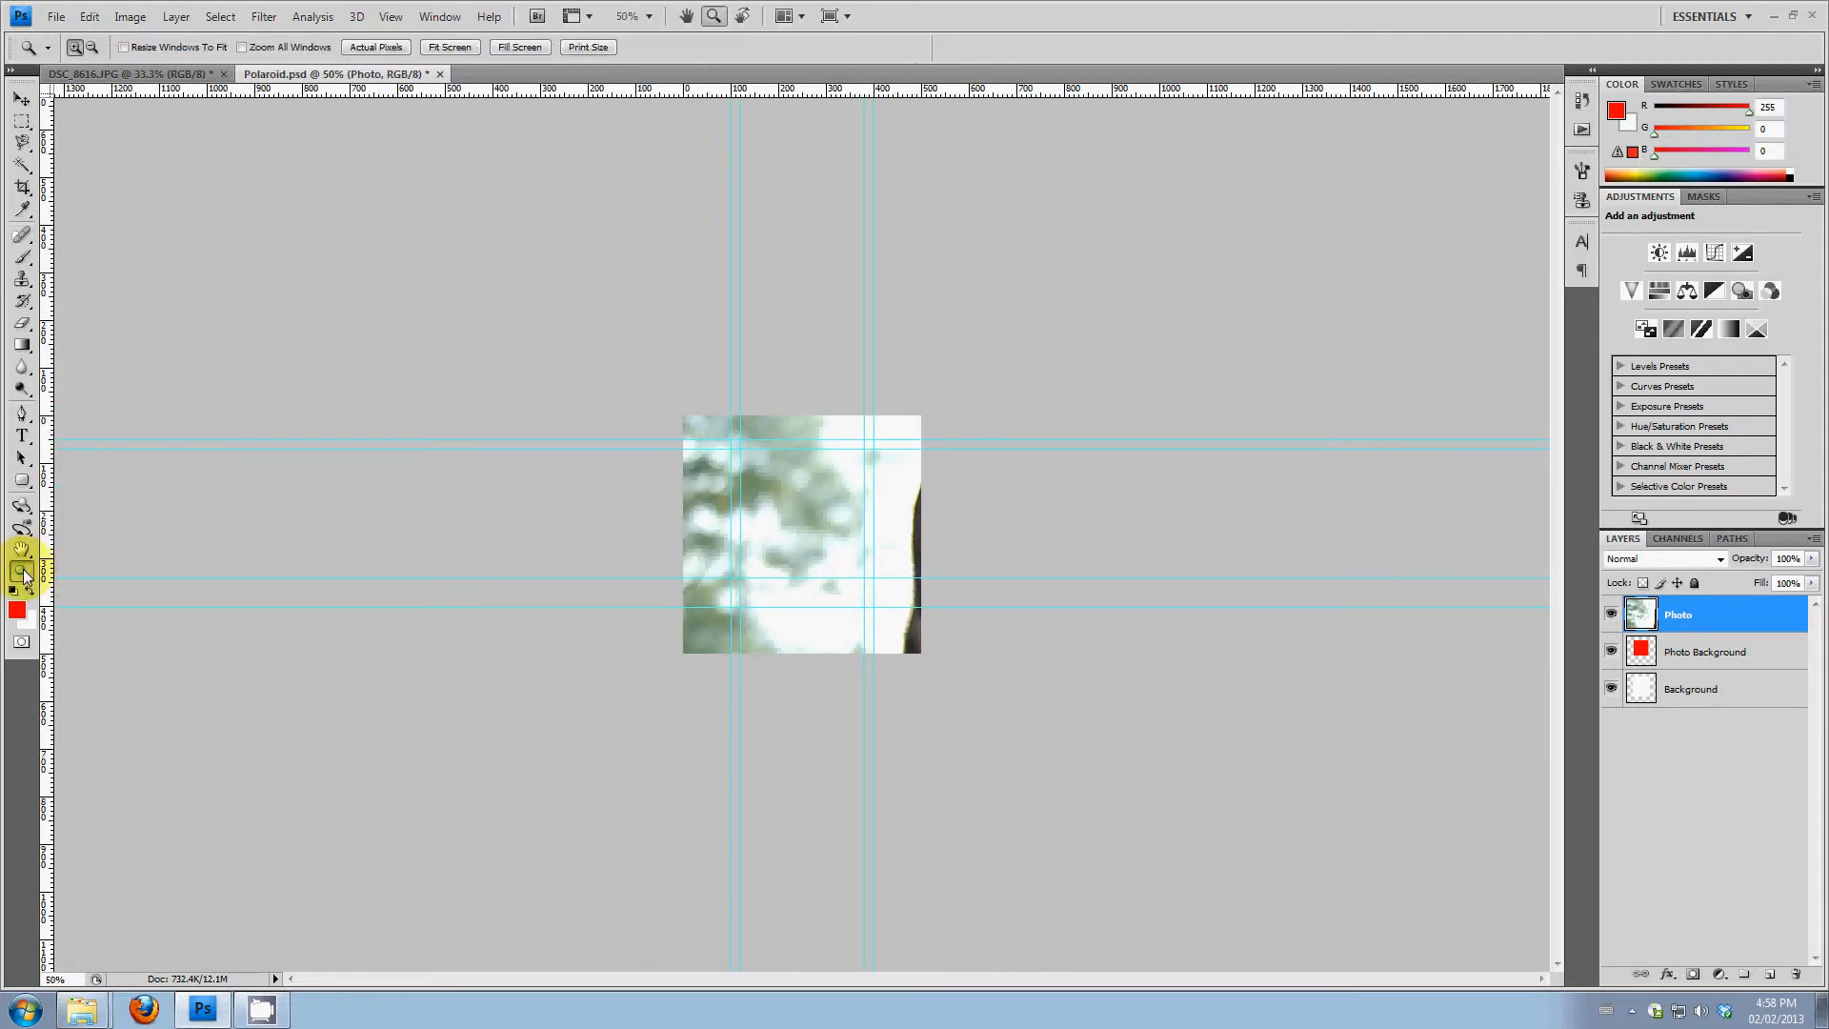
click(91, 47)
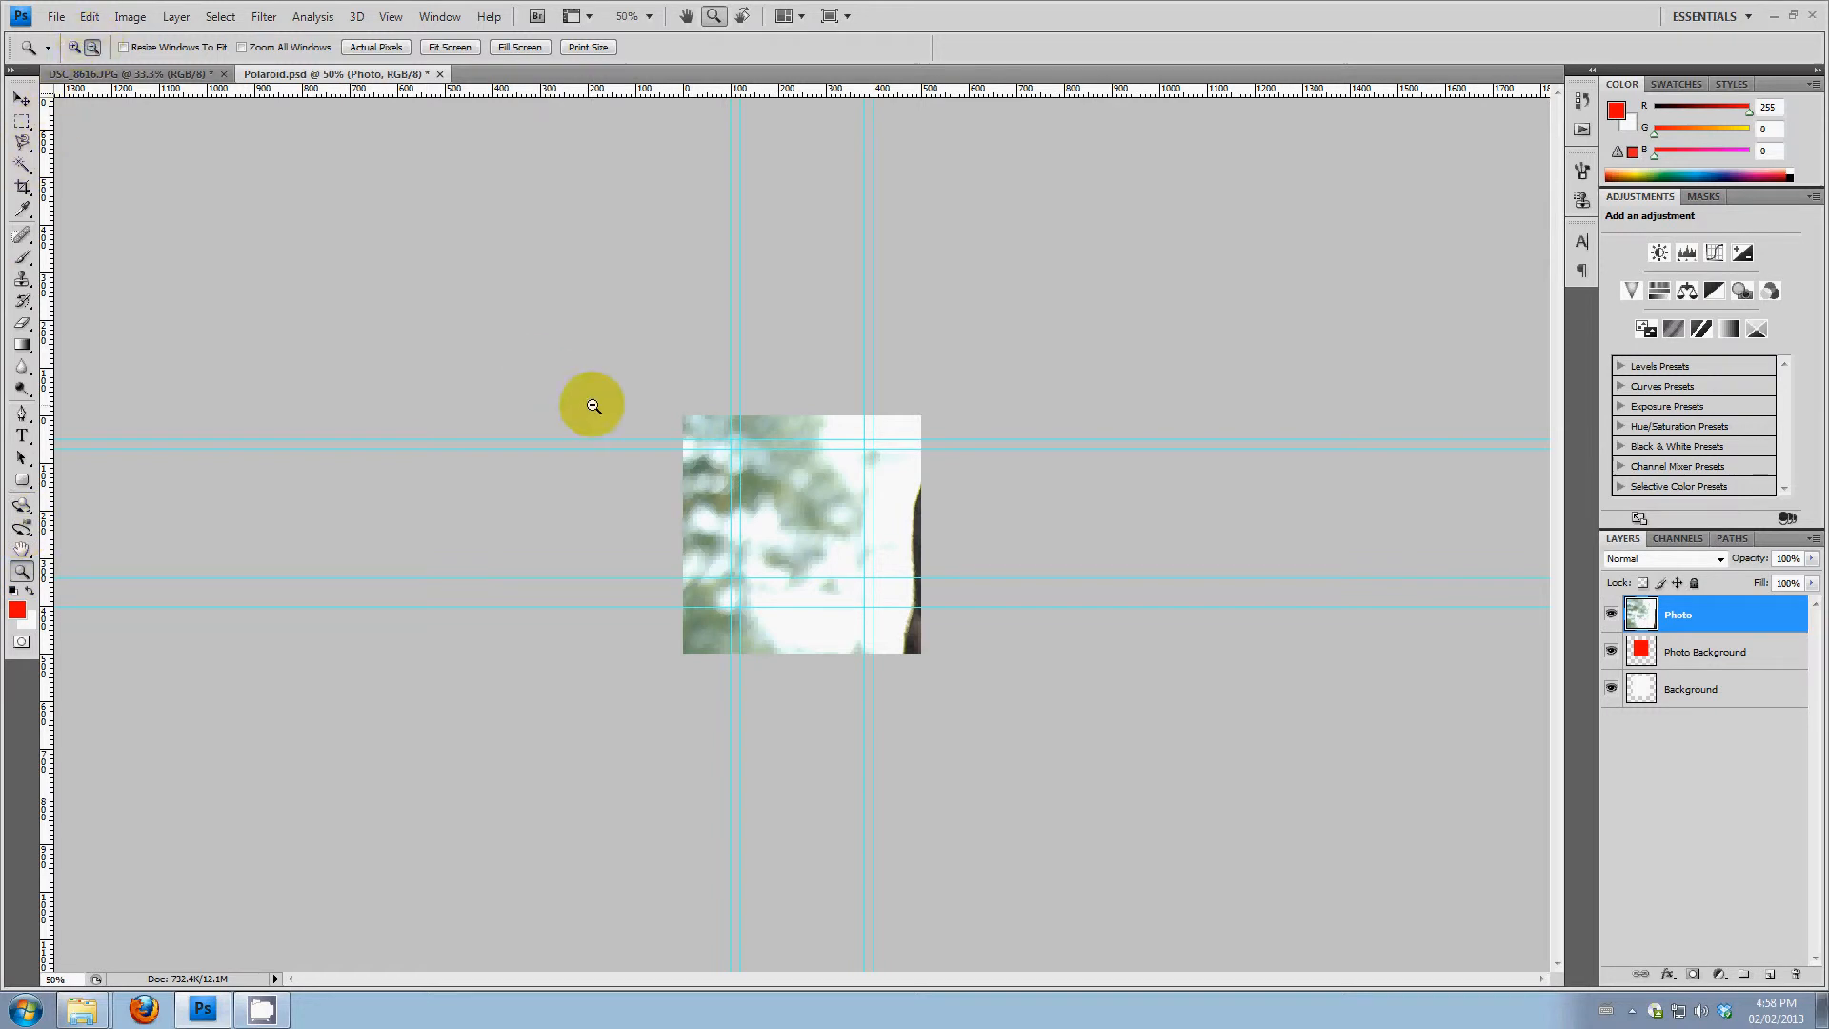
click(817, 515)
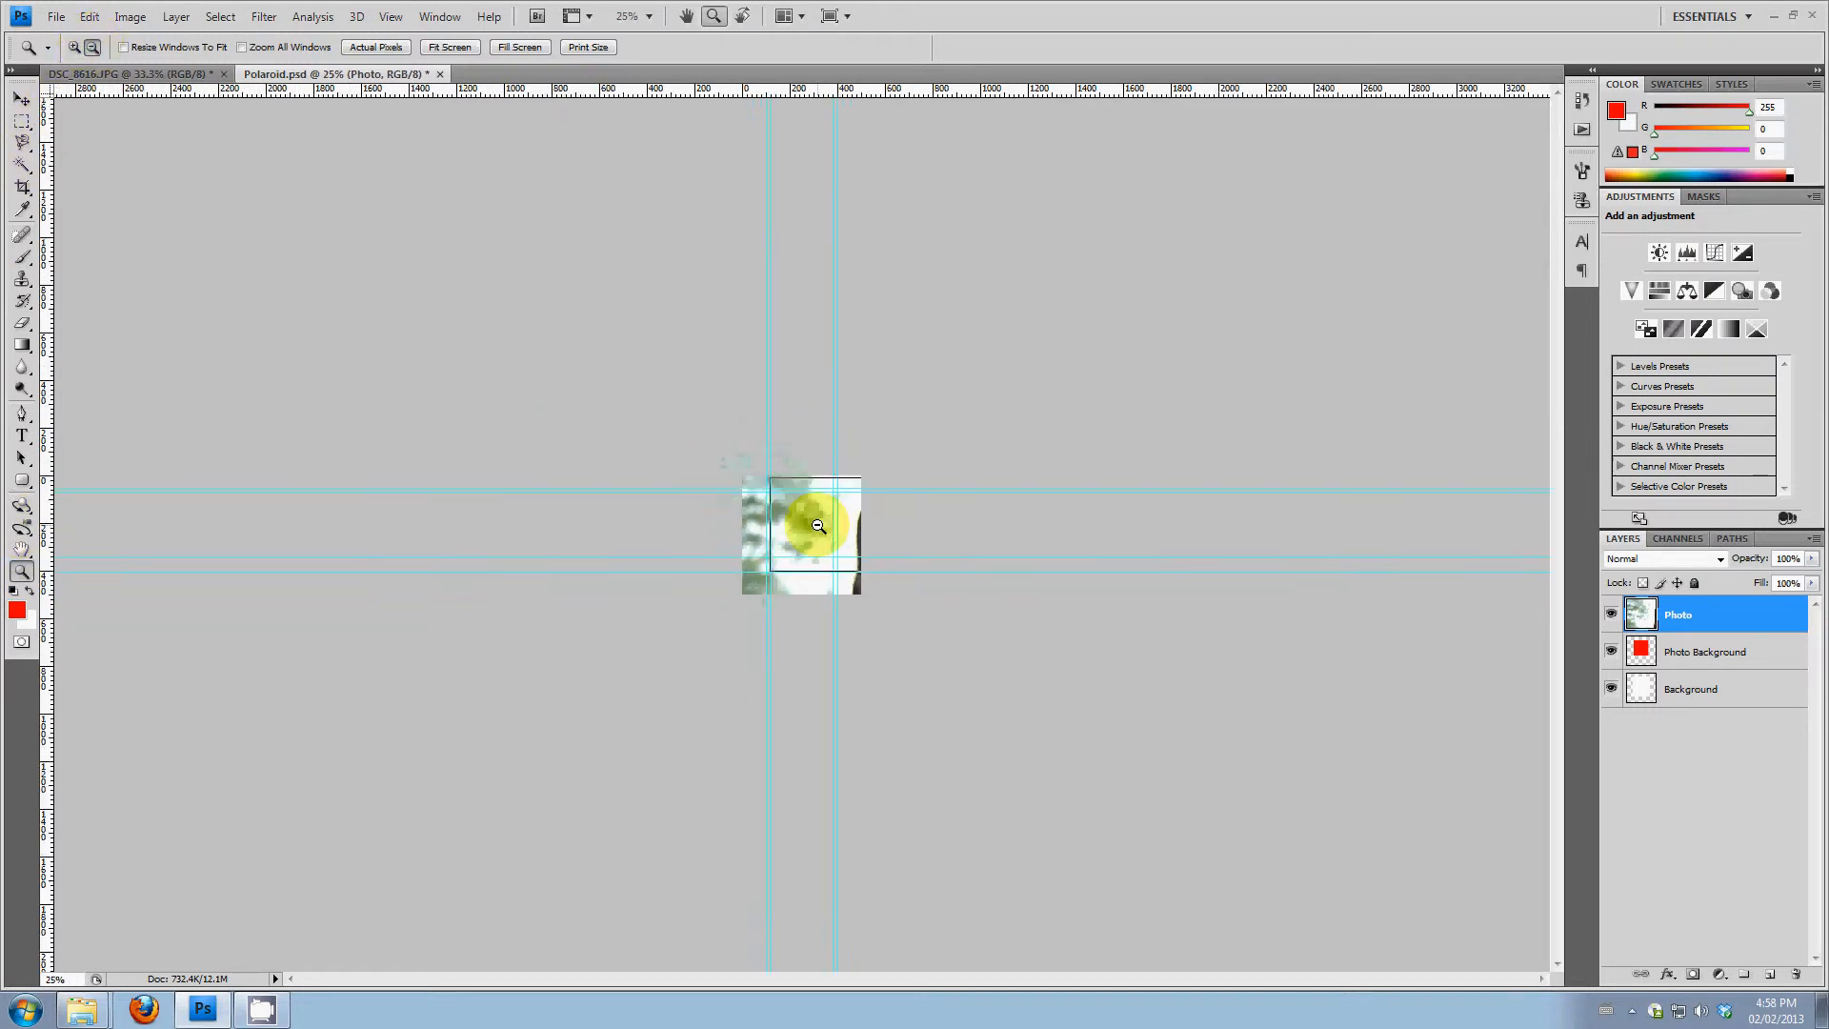
click(818, 526)
click(21, 98)
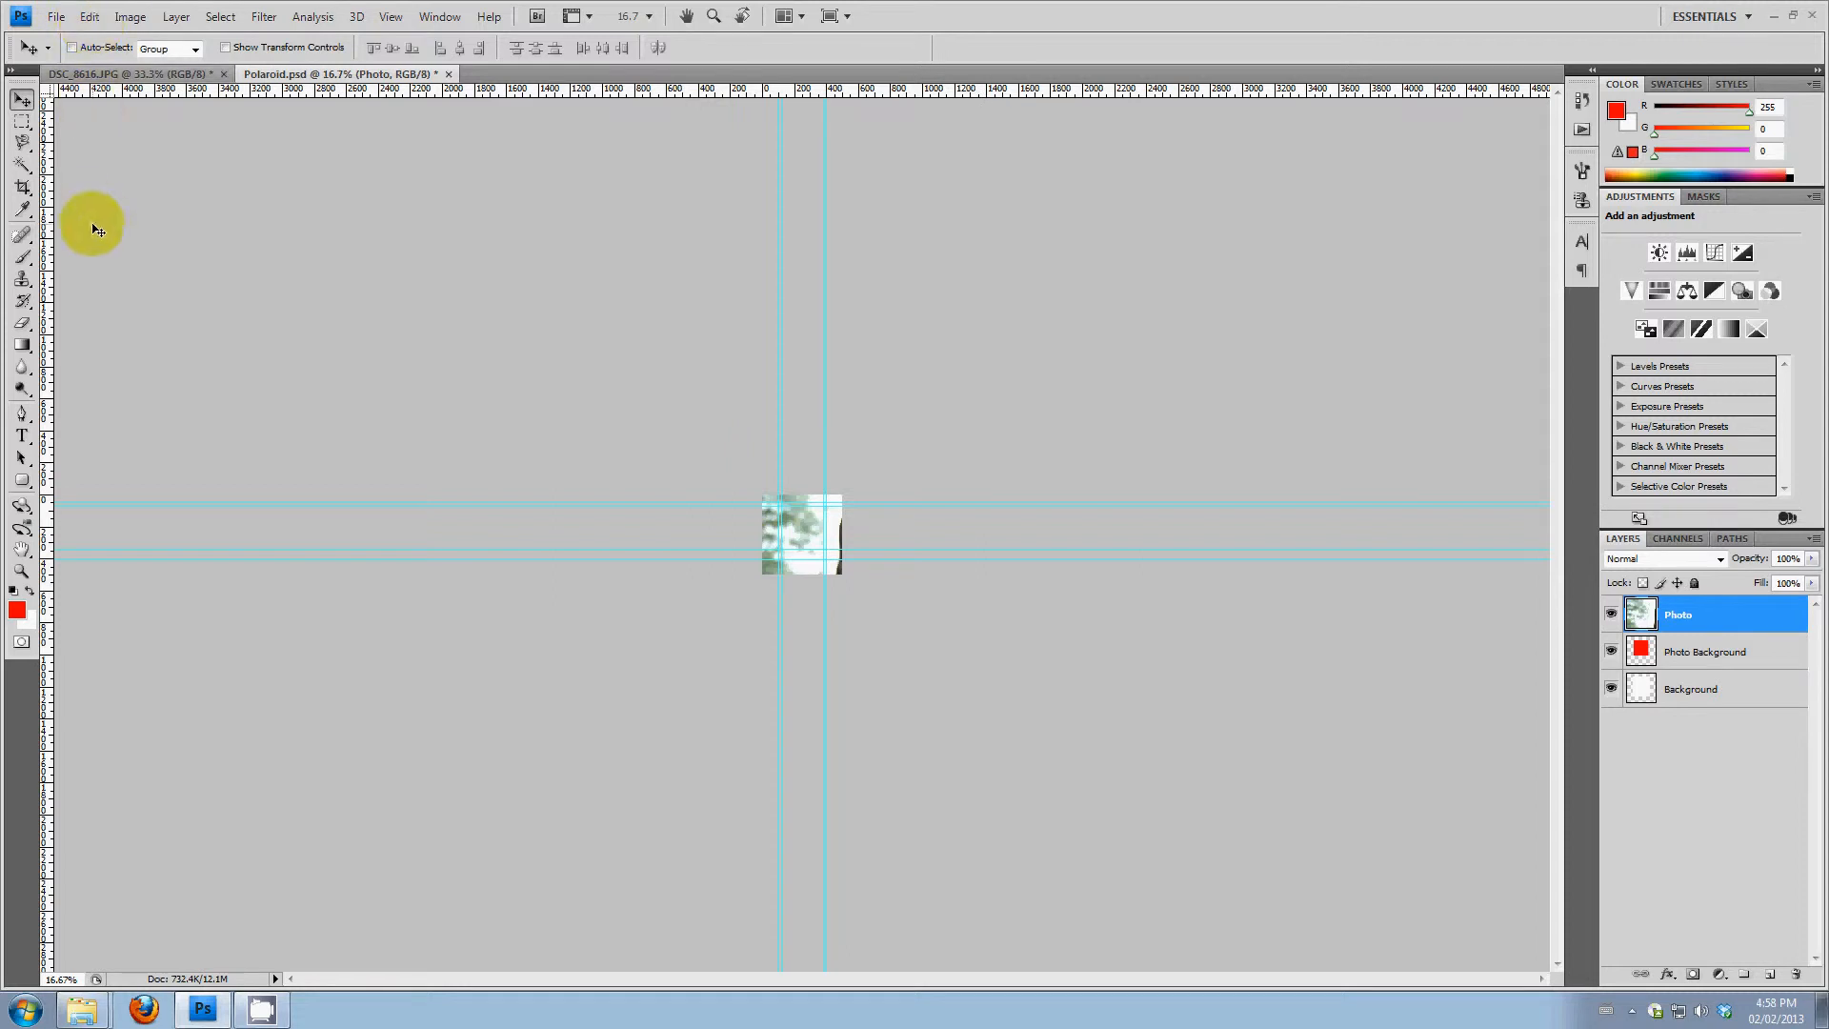
click(89, 17)
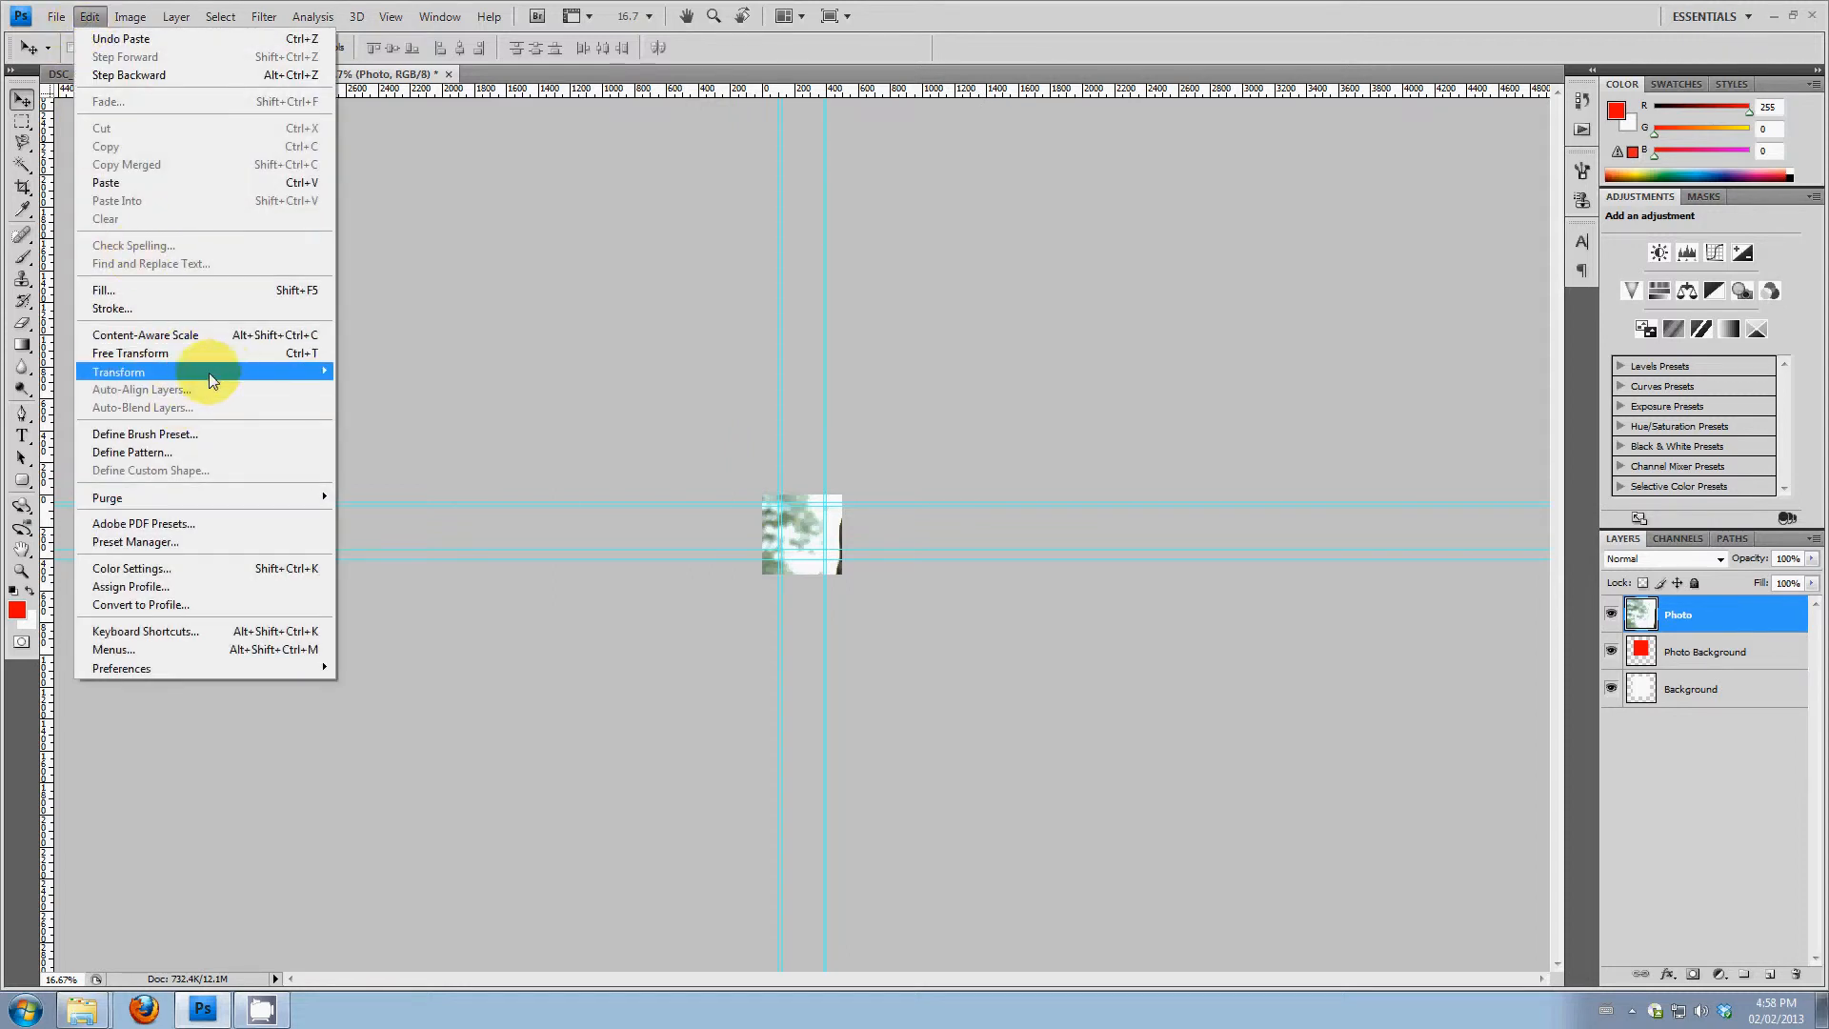
click(306, 362)
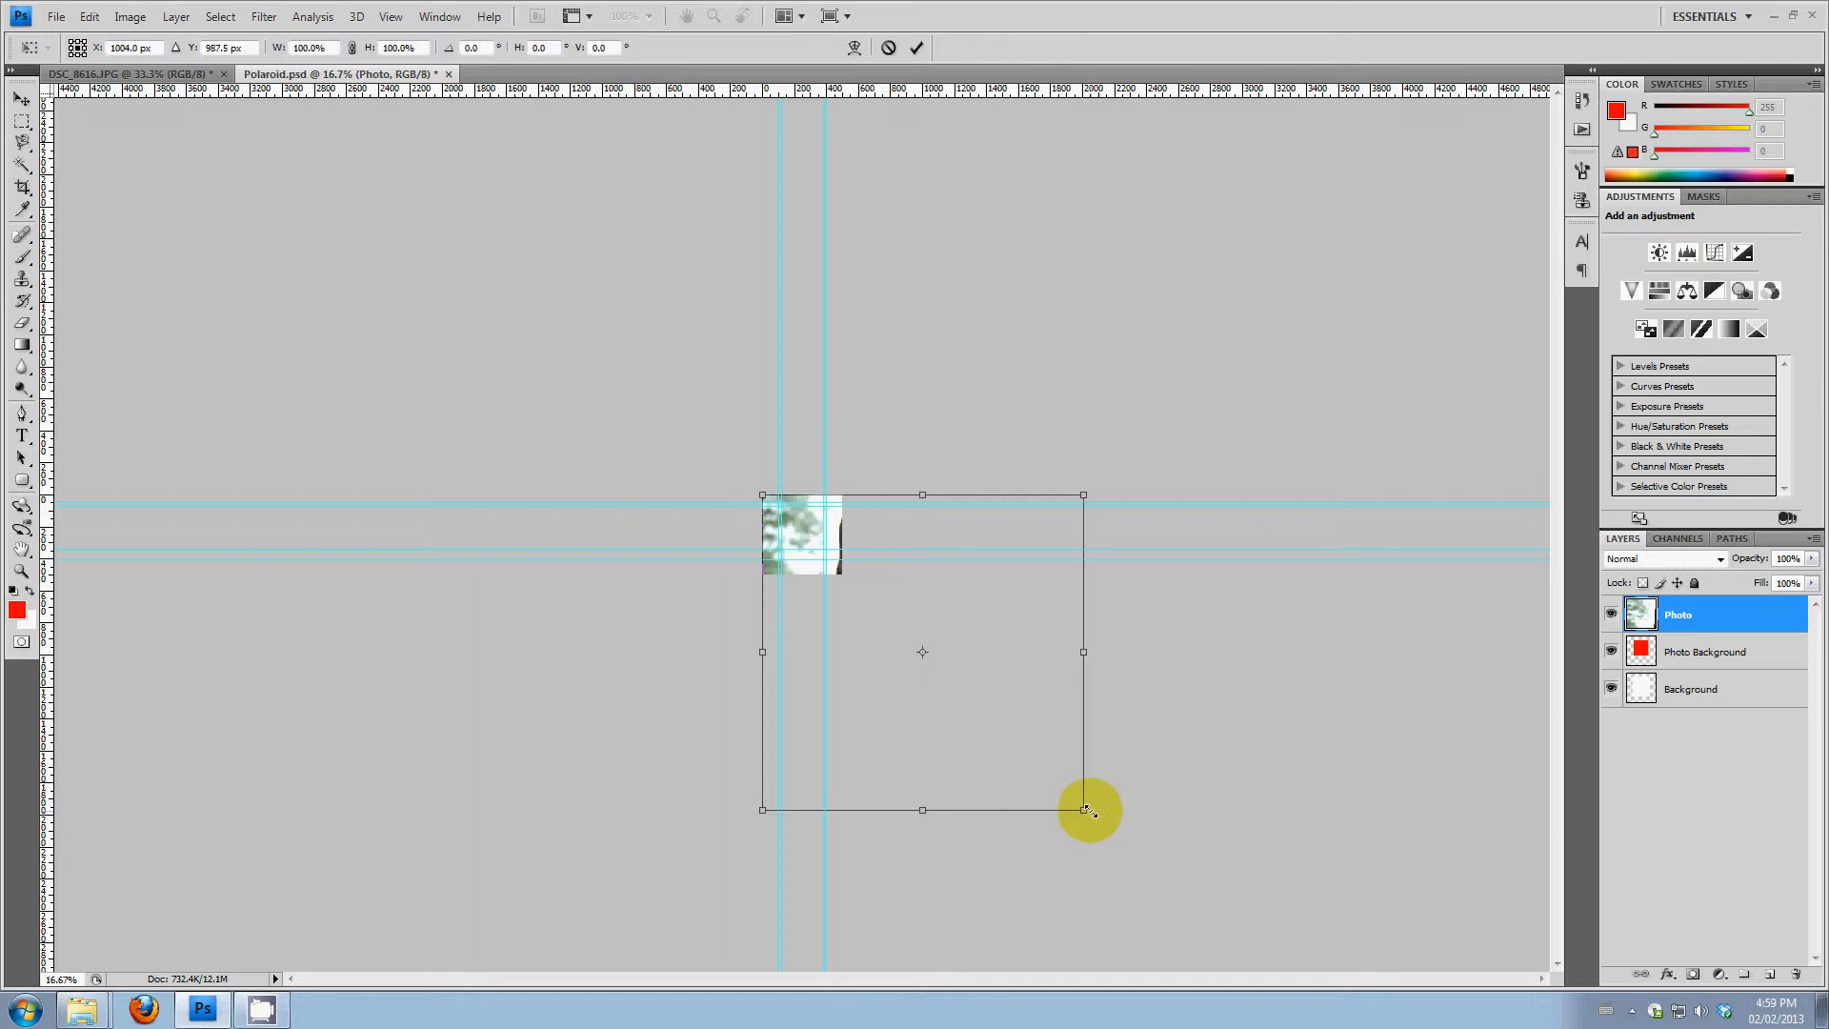
drag(1083, 810, 875, 608)
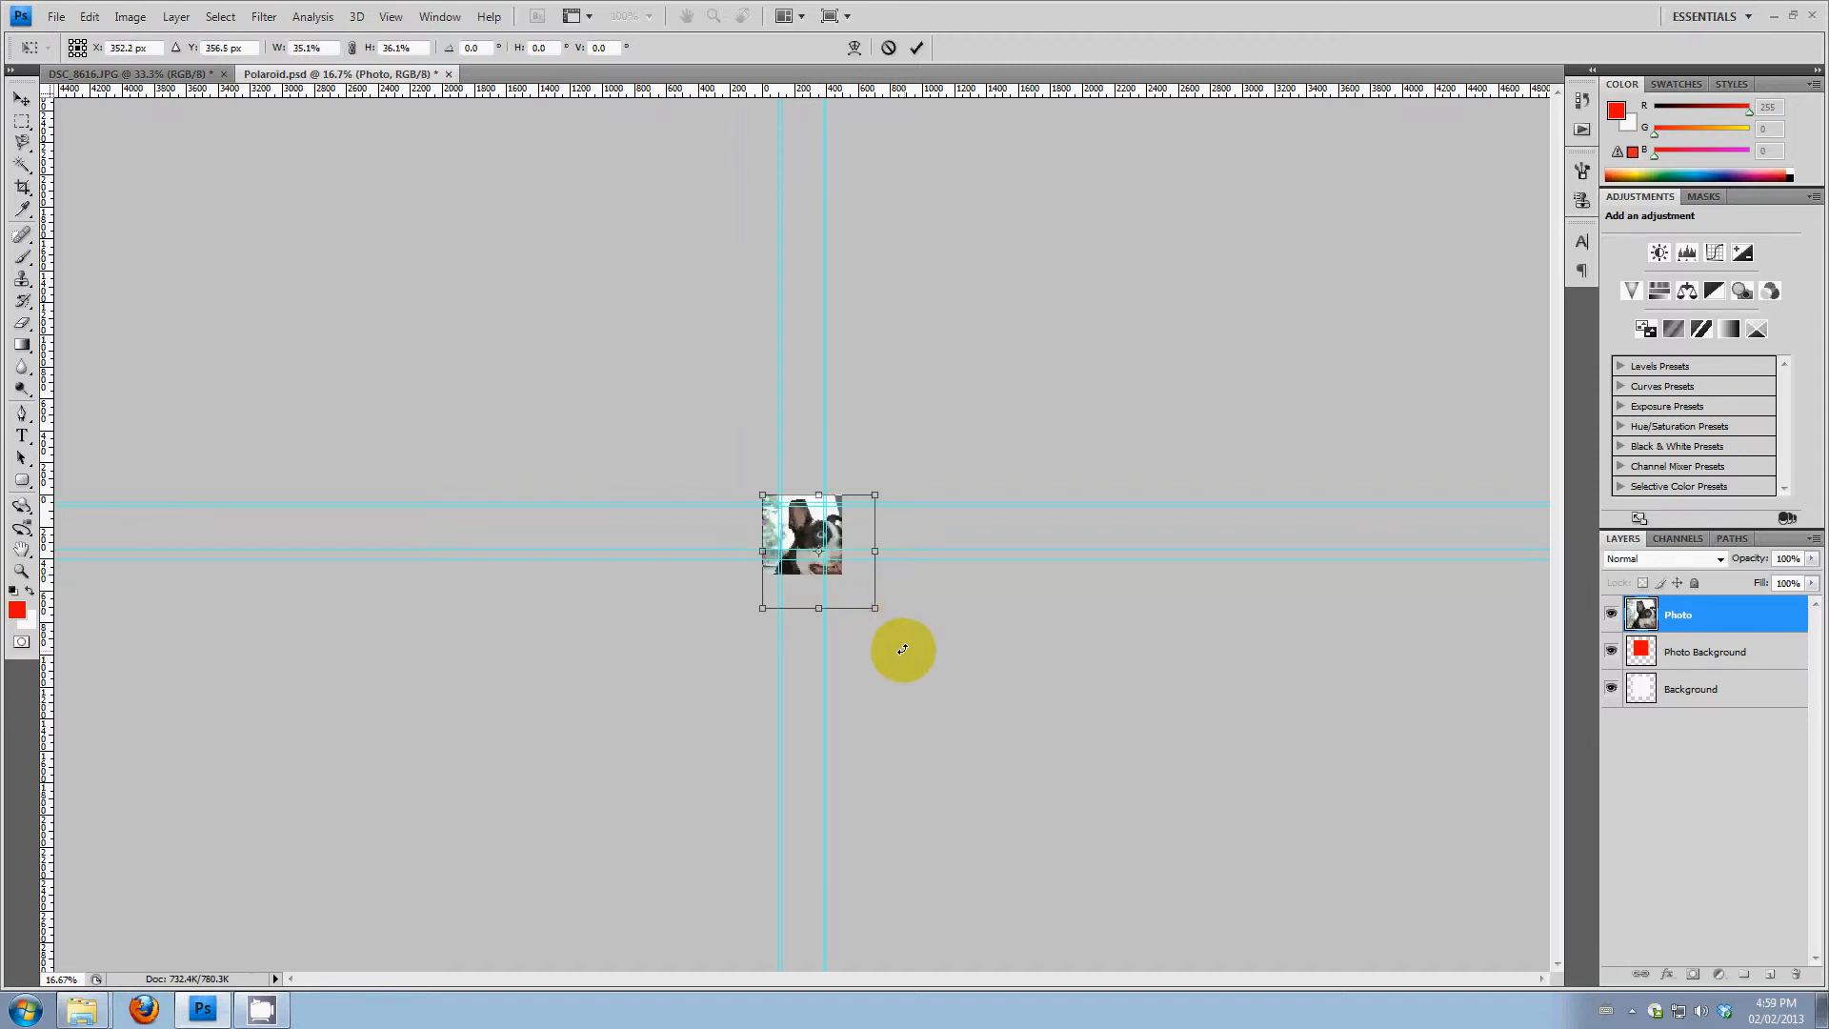
key(ctrl+z)
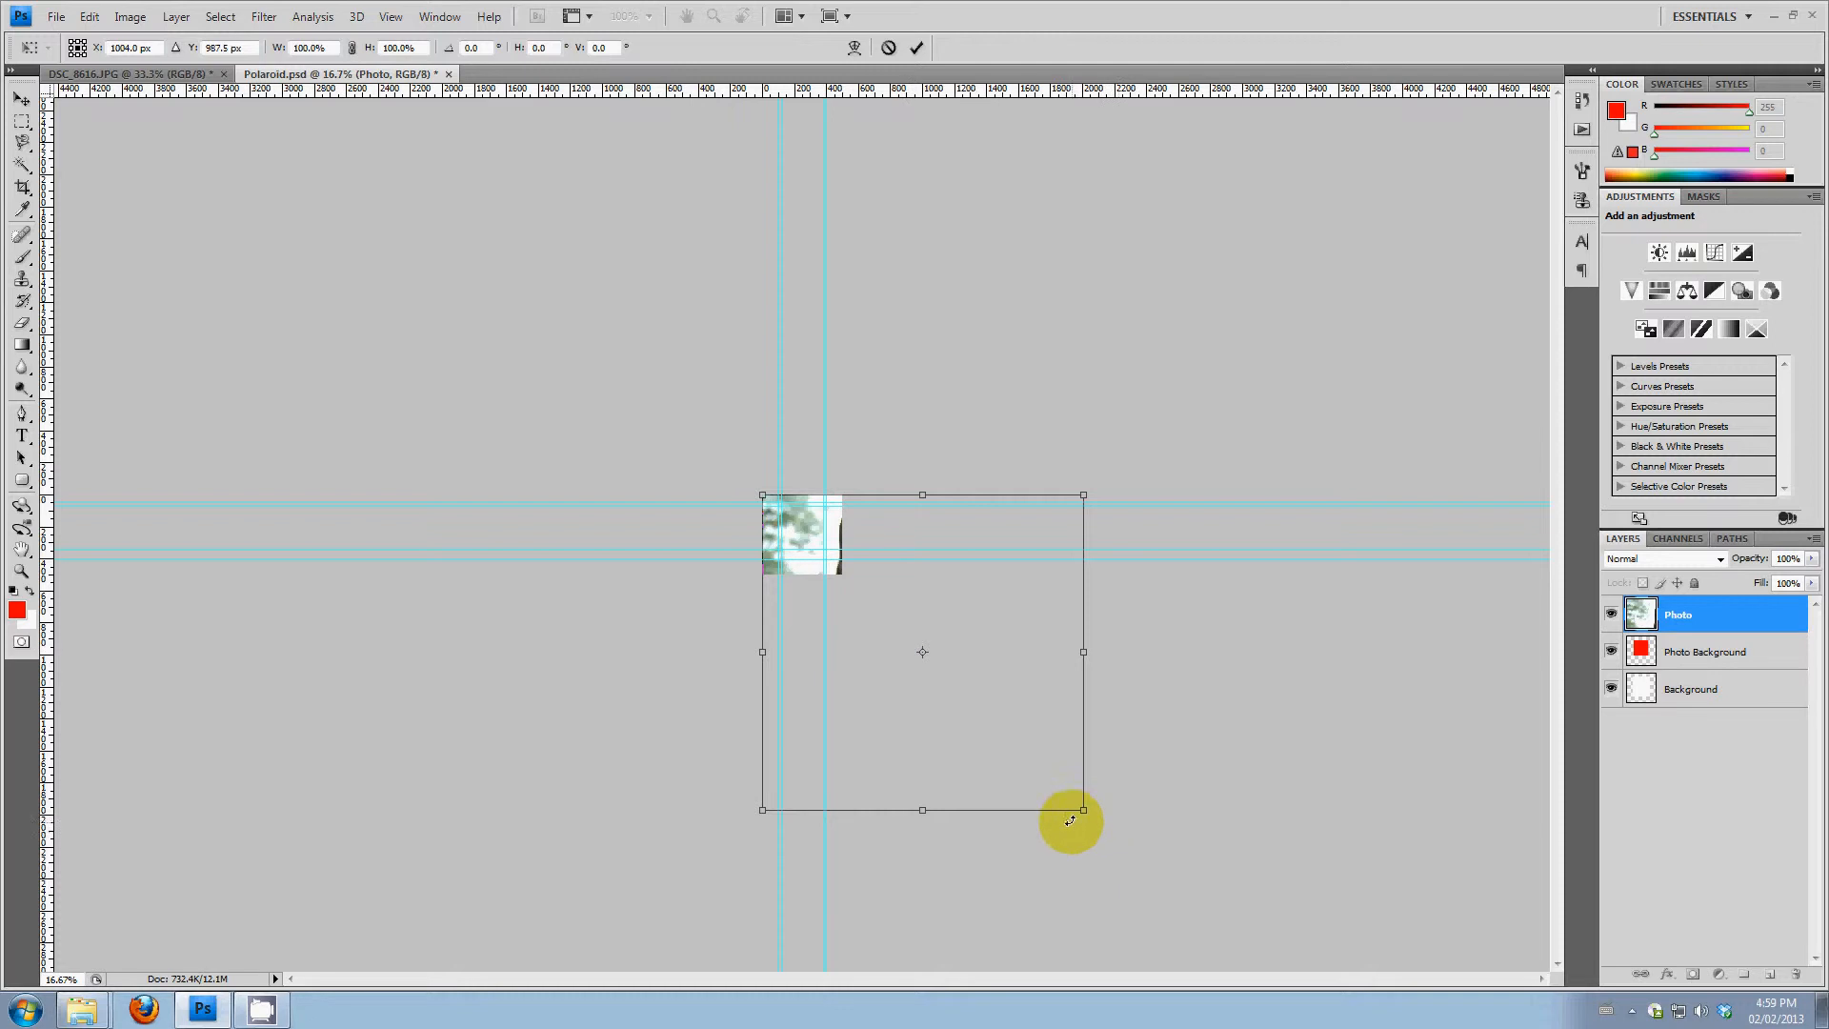
drag(1083, 809, 835, 563)
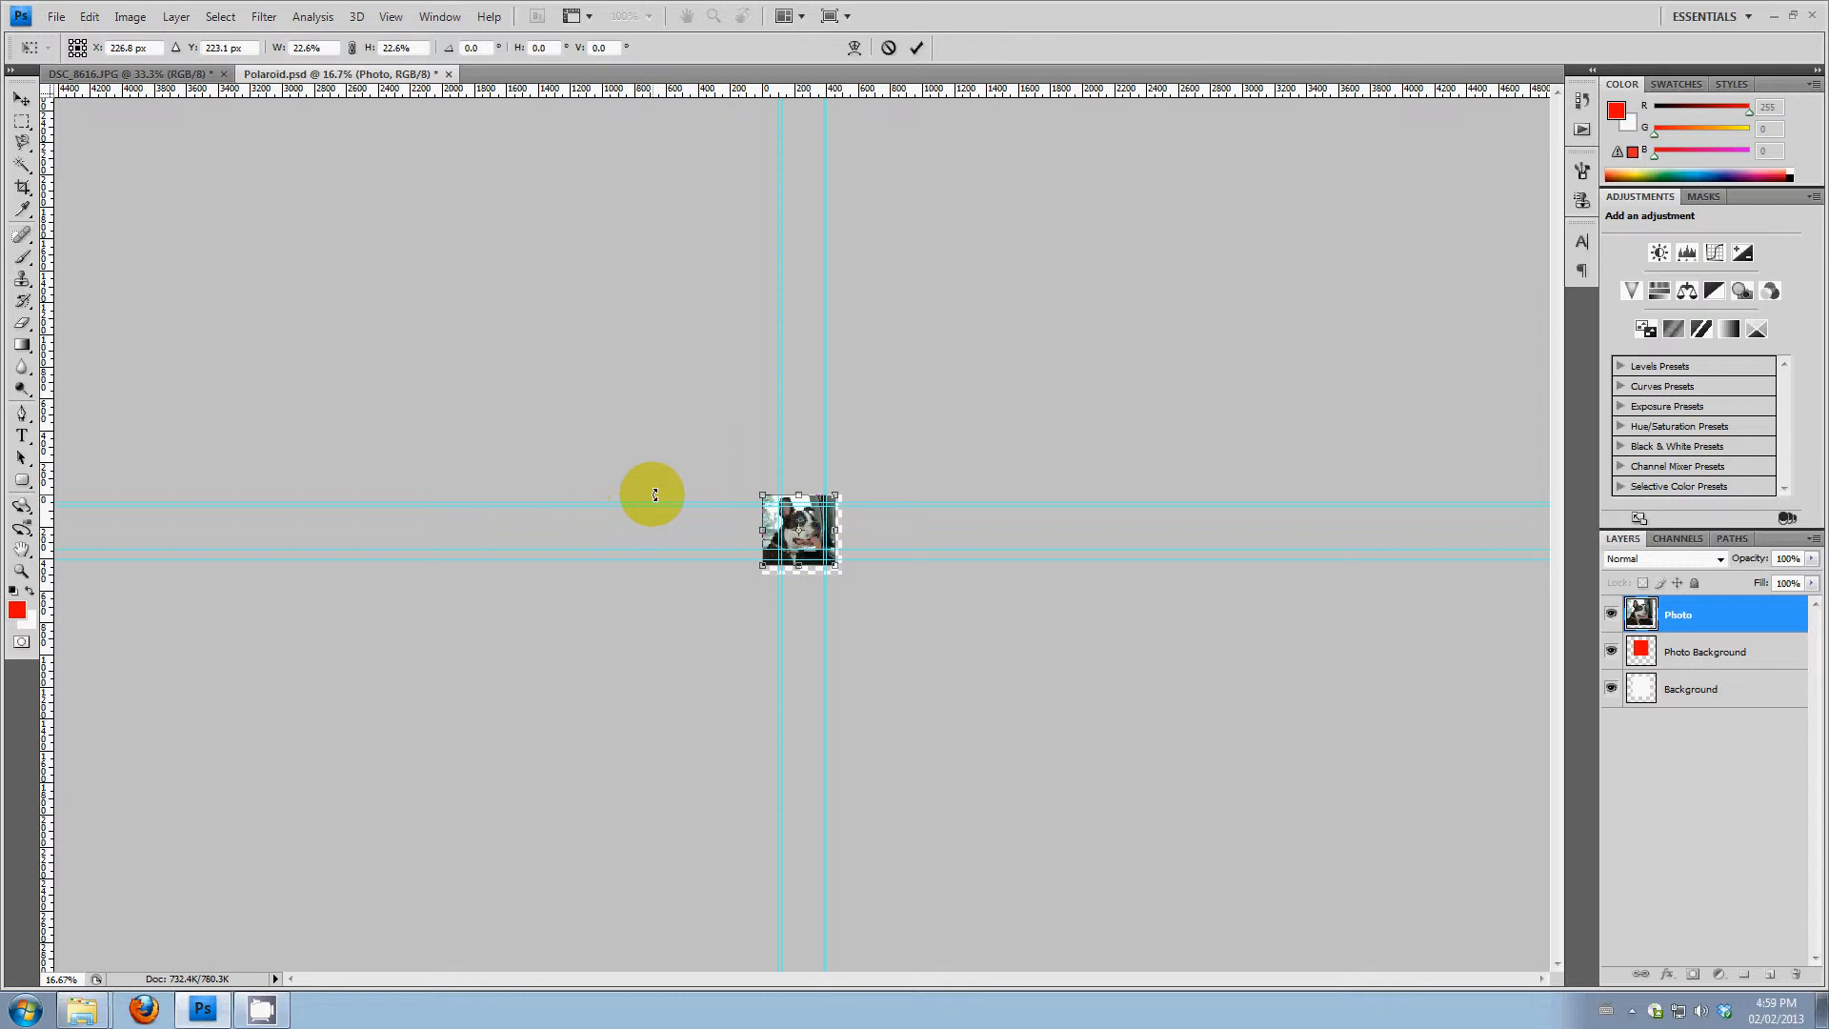
click(22, 551)
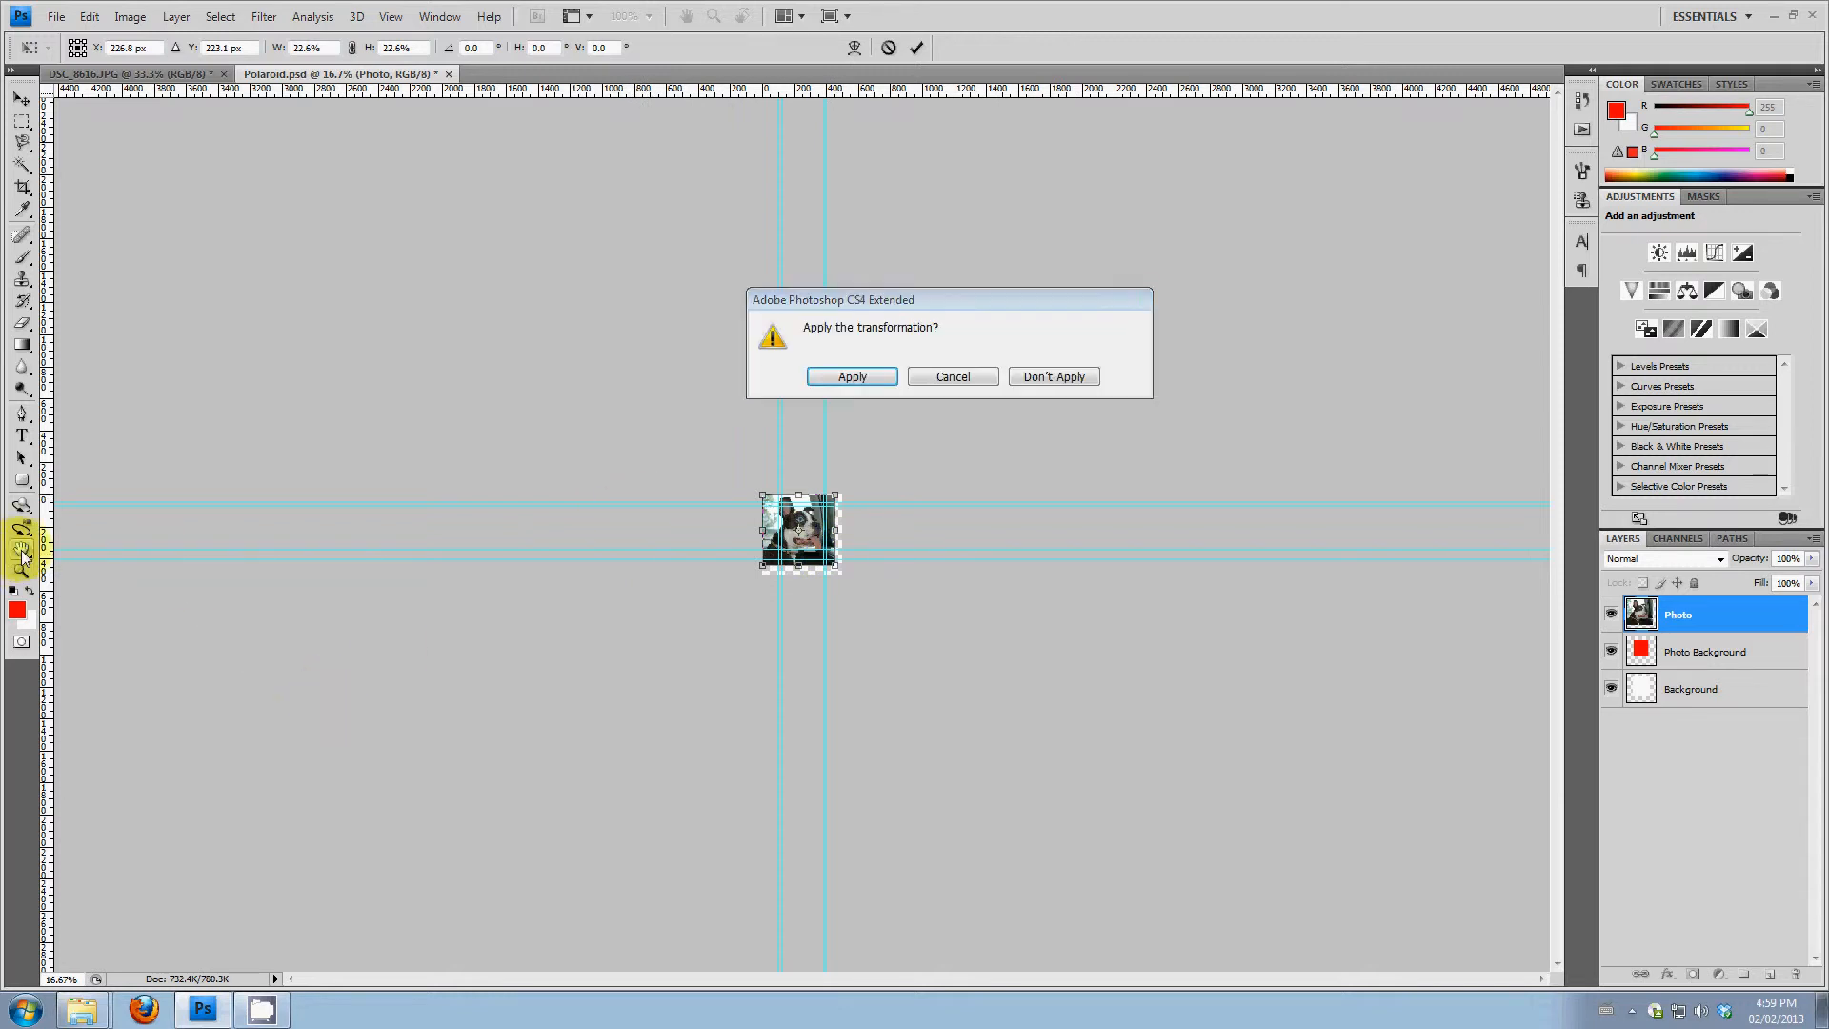
click(845, 372)
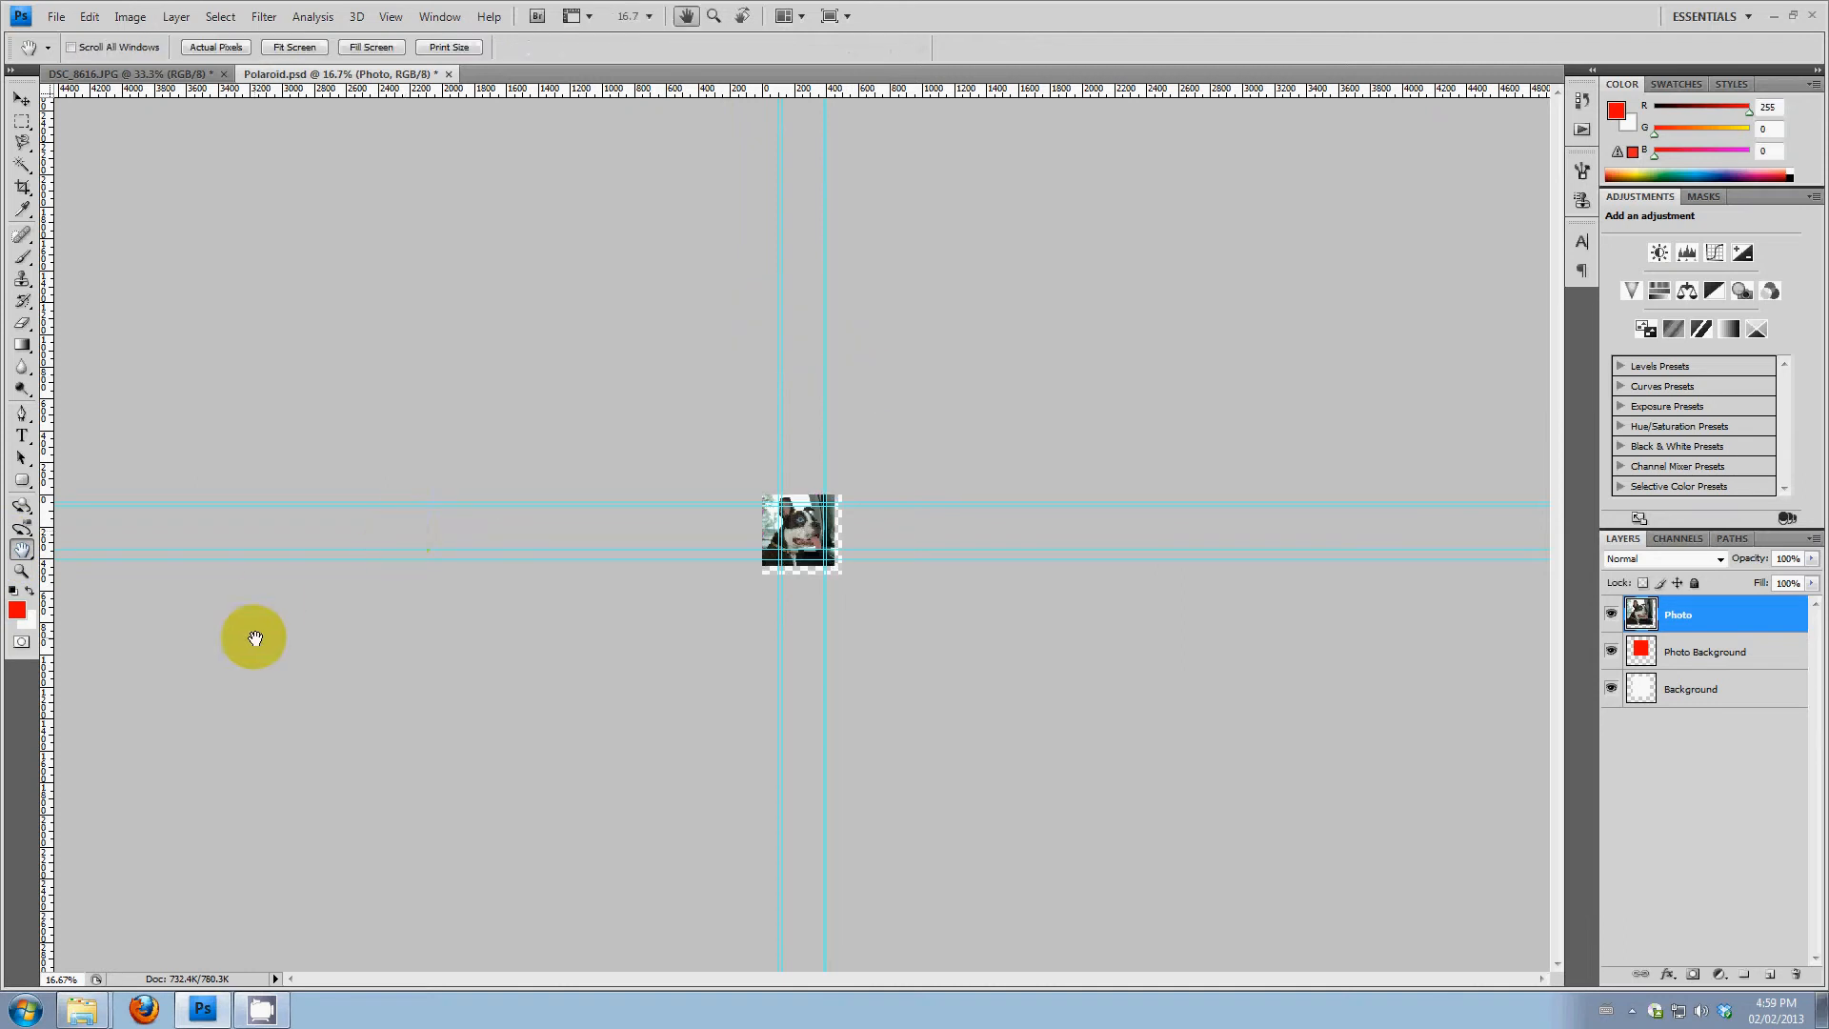
Lower the Photo layer's opacity to 81% so the red photo area shows through
double_click(22, 551)
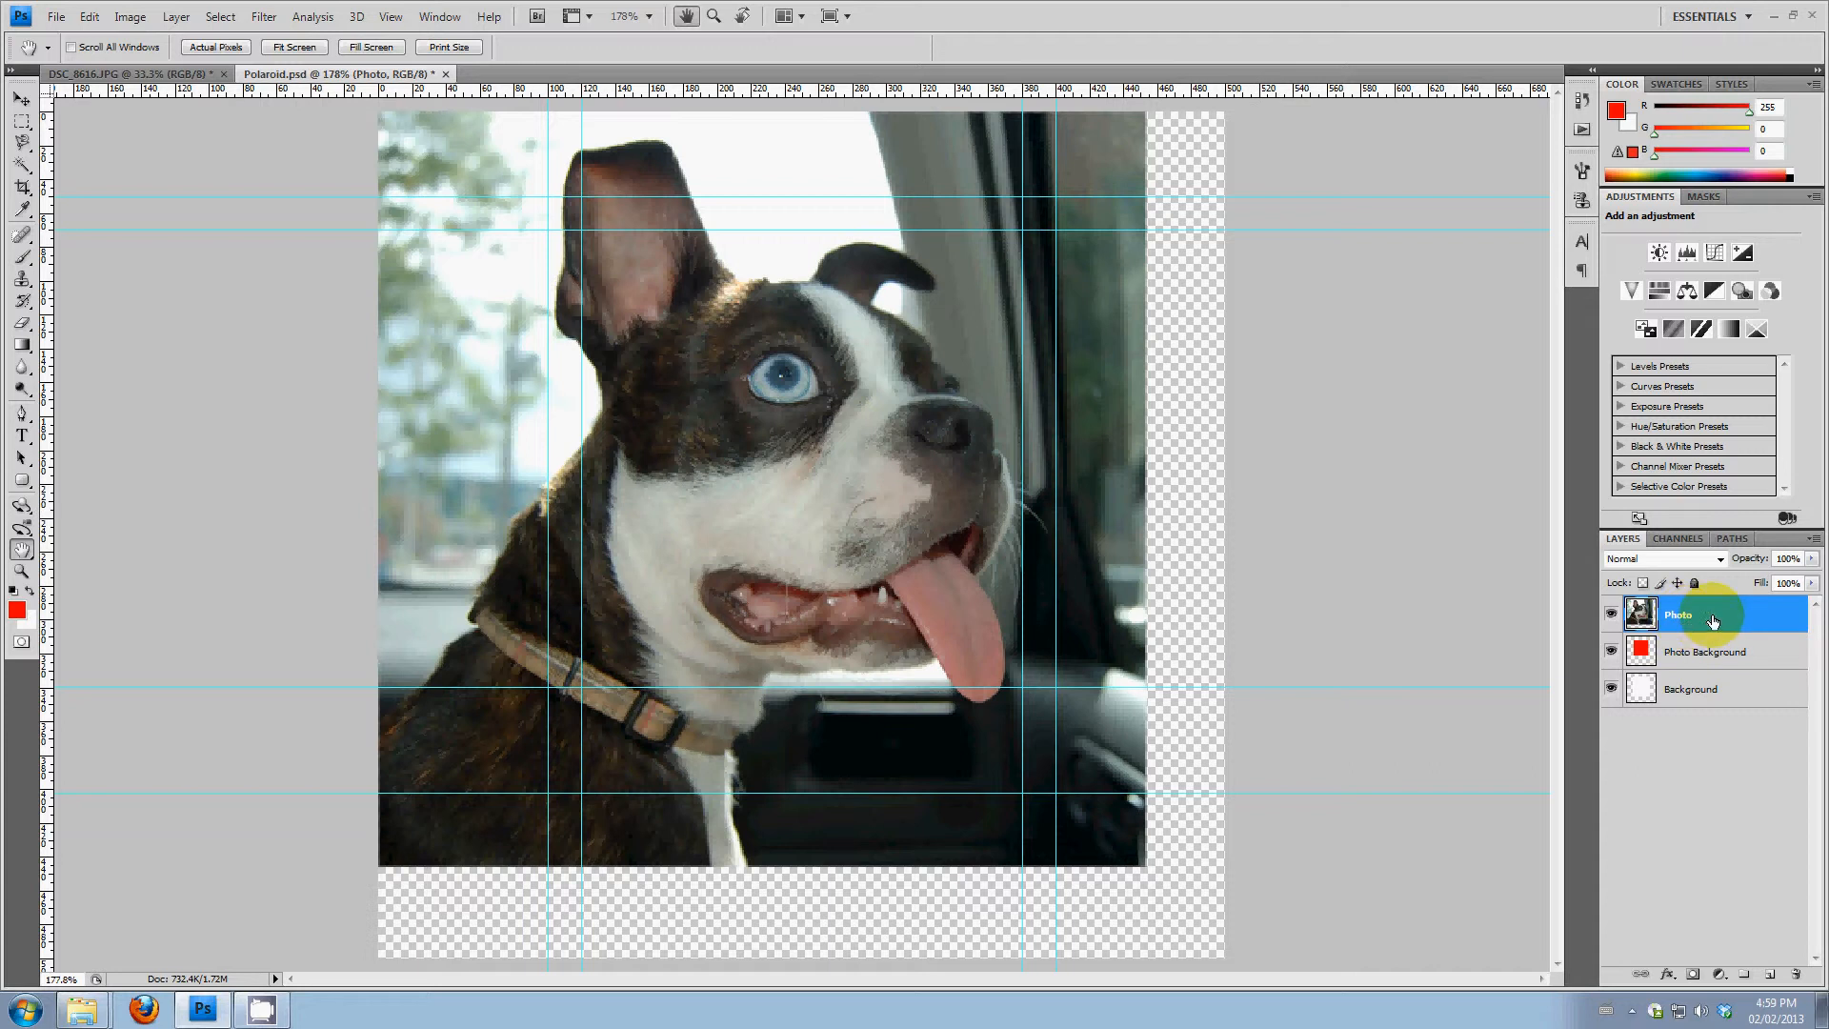
click(1813, 559)
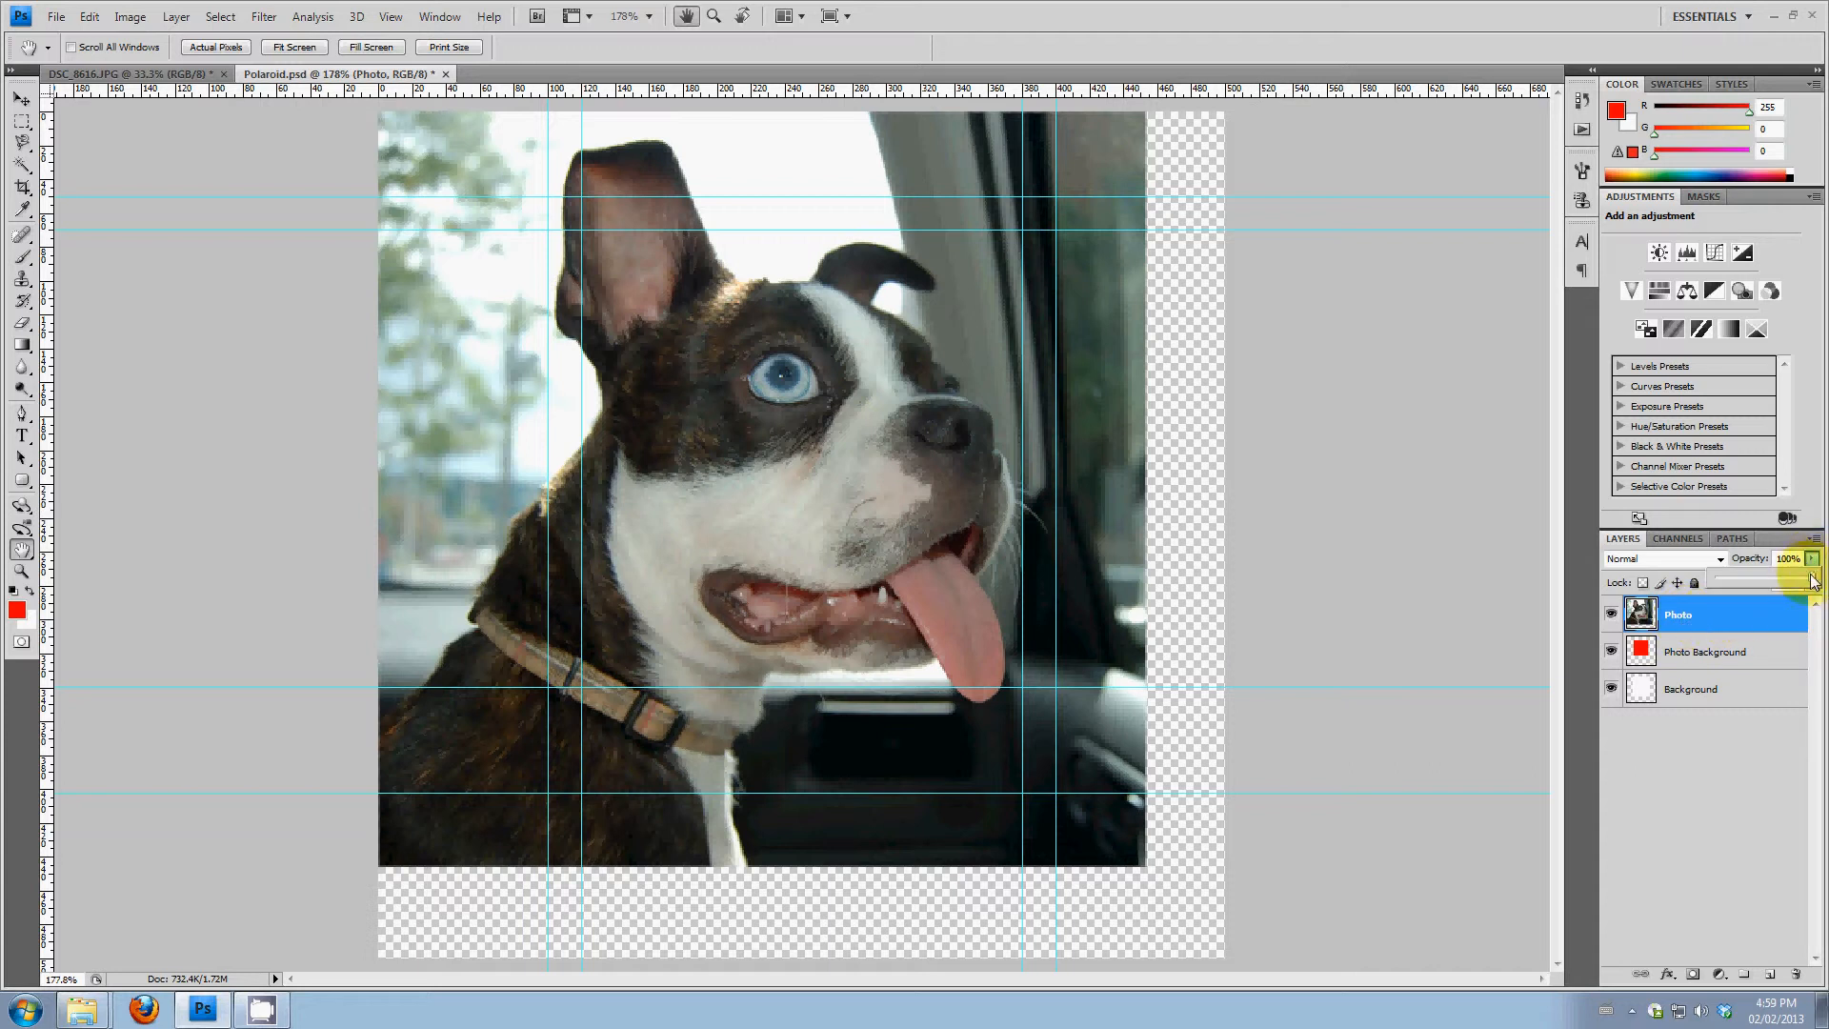
mouse_move(1806, 580)
mouse_down()
mouse_move(1775, 581)
mouse_move(1796, 585)
mouse_up()
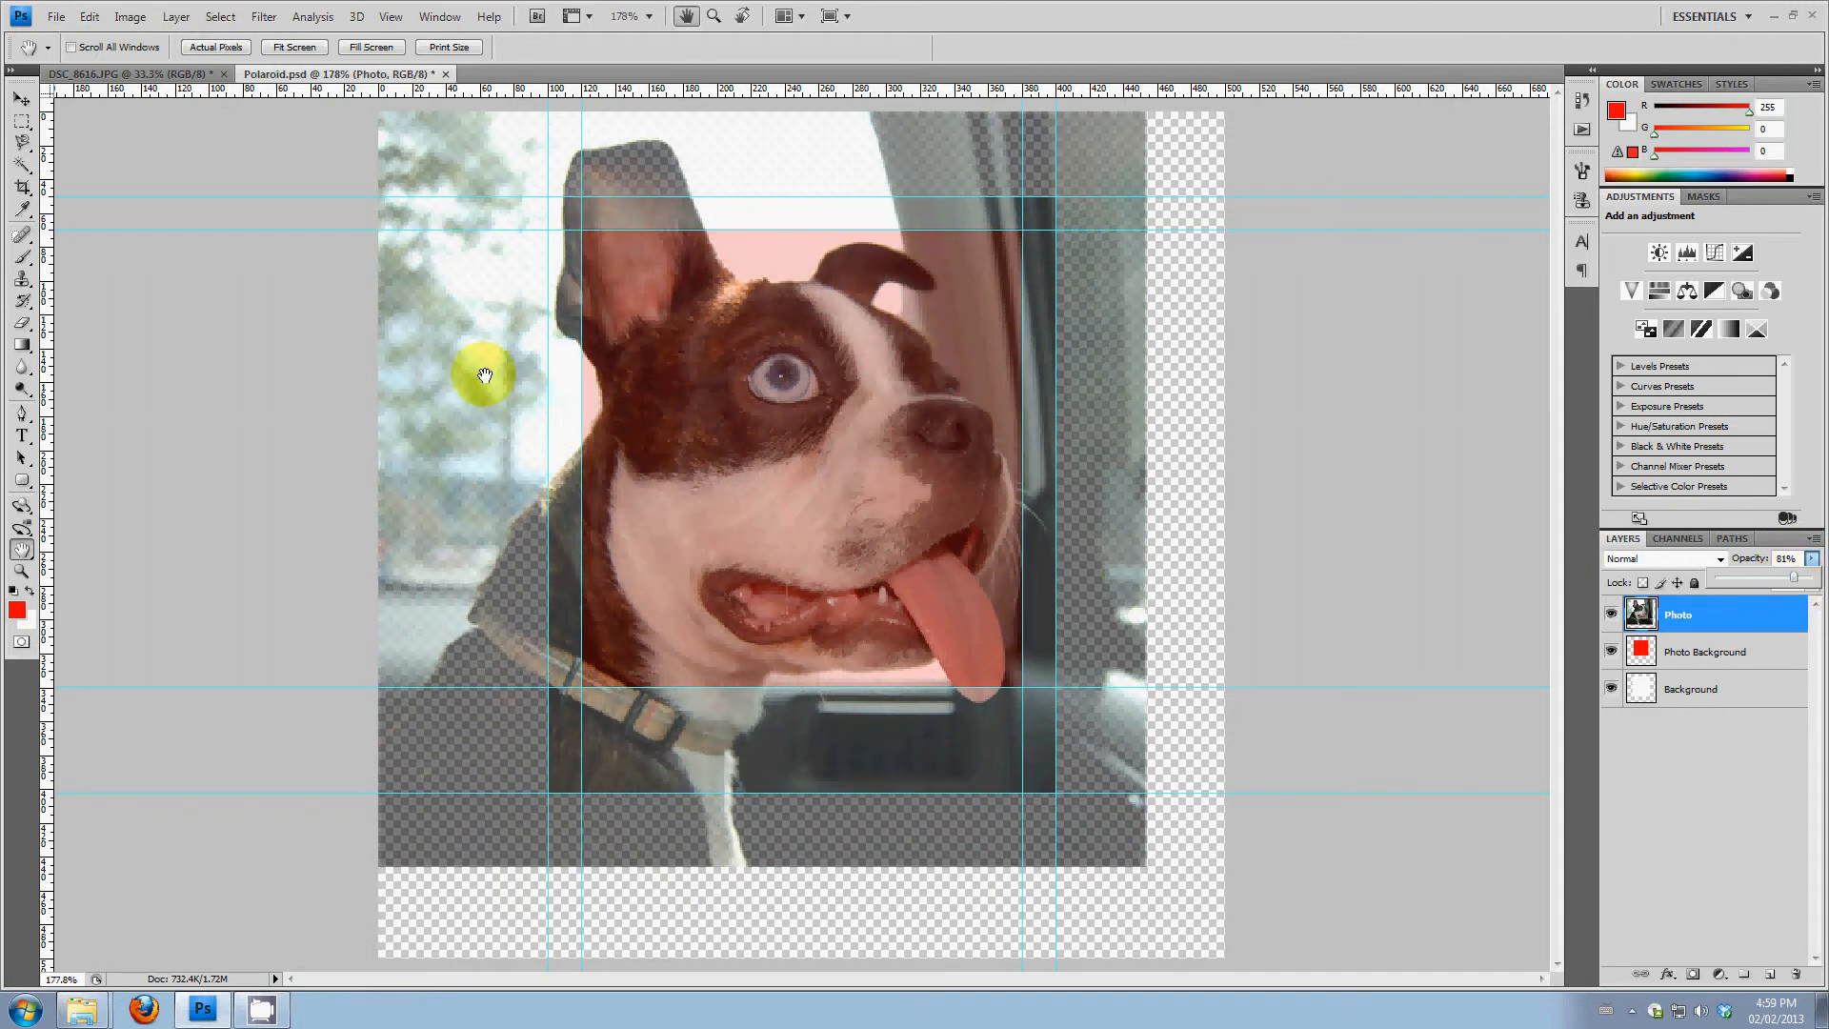
Scale the dog photo proportionally to 72%, position it to overlap every edge of the red area, and restore the Photo layer's opacity to 100%
click(21, 100)
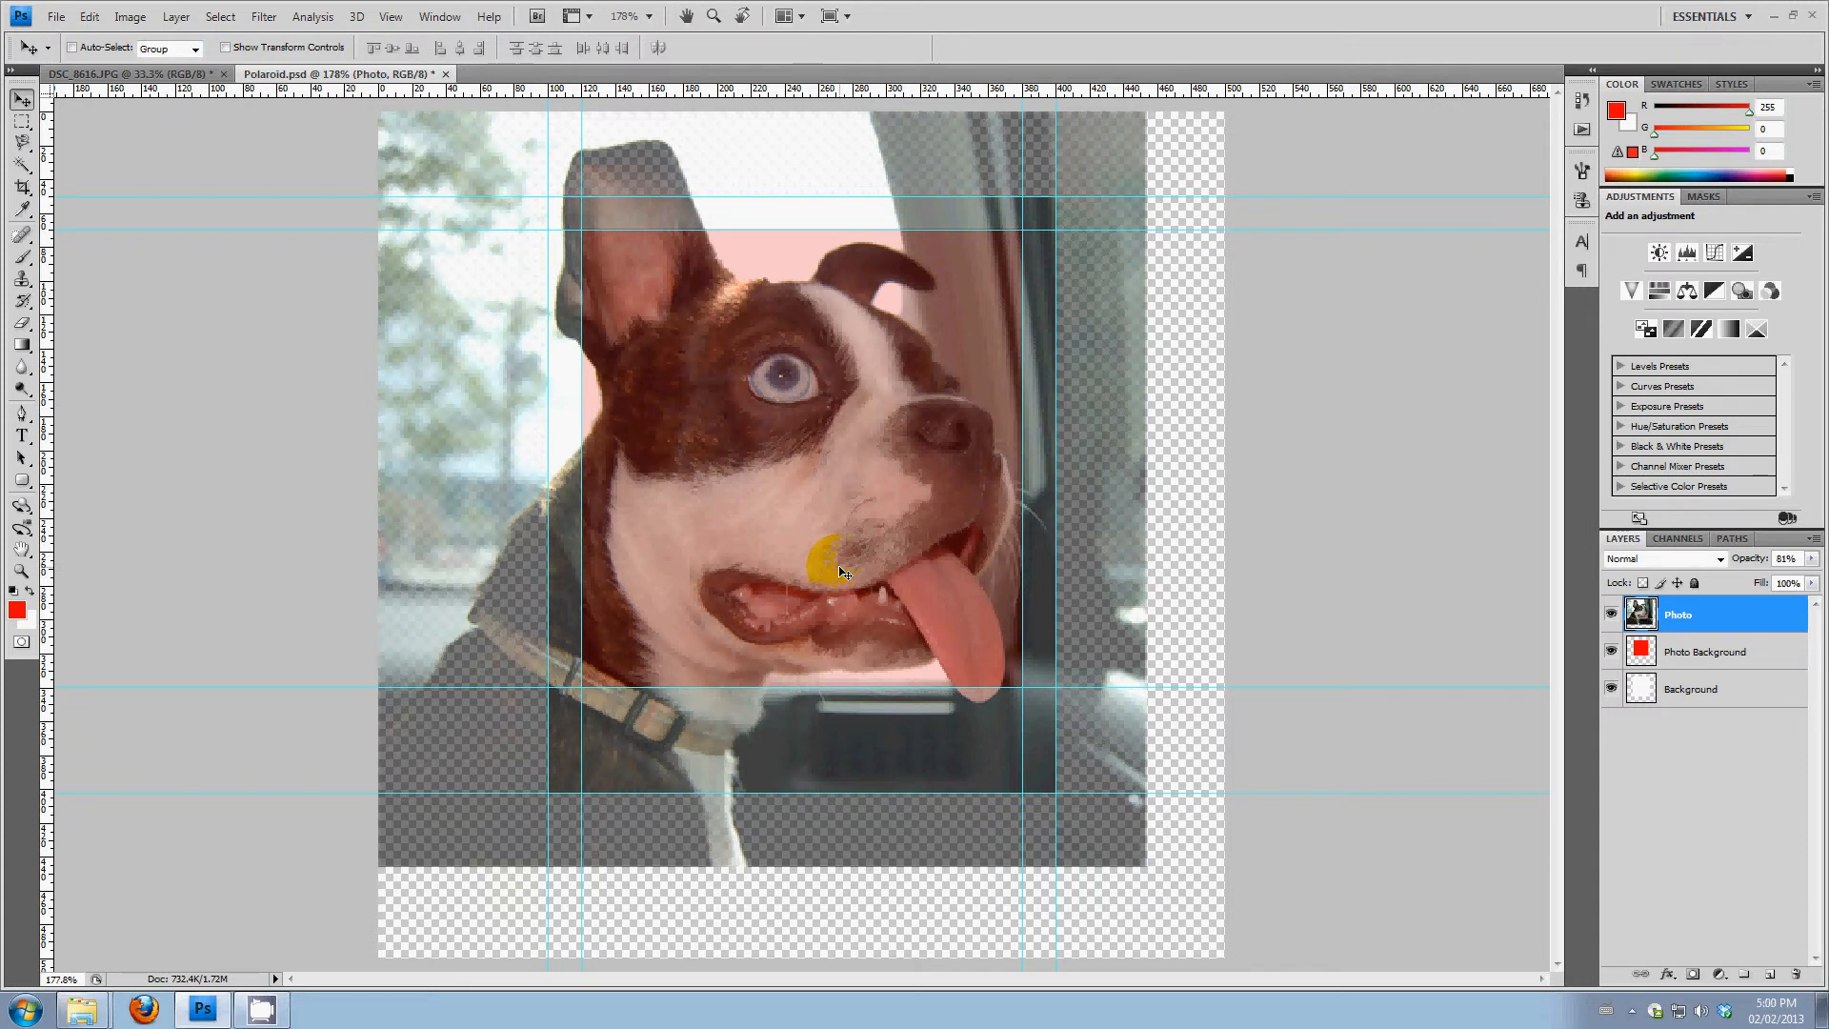
key(ctrl+t)
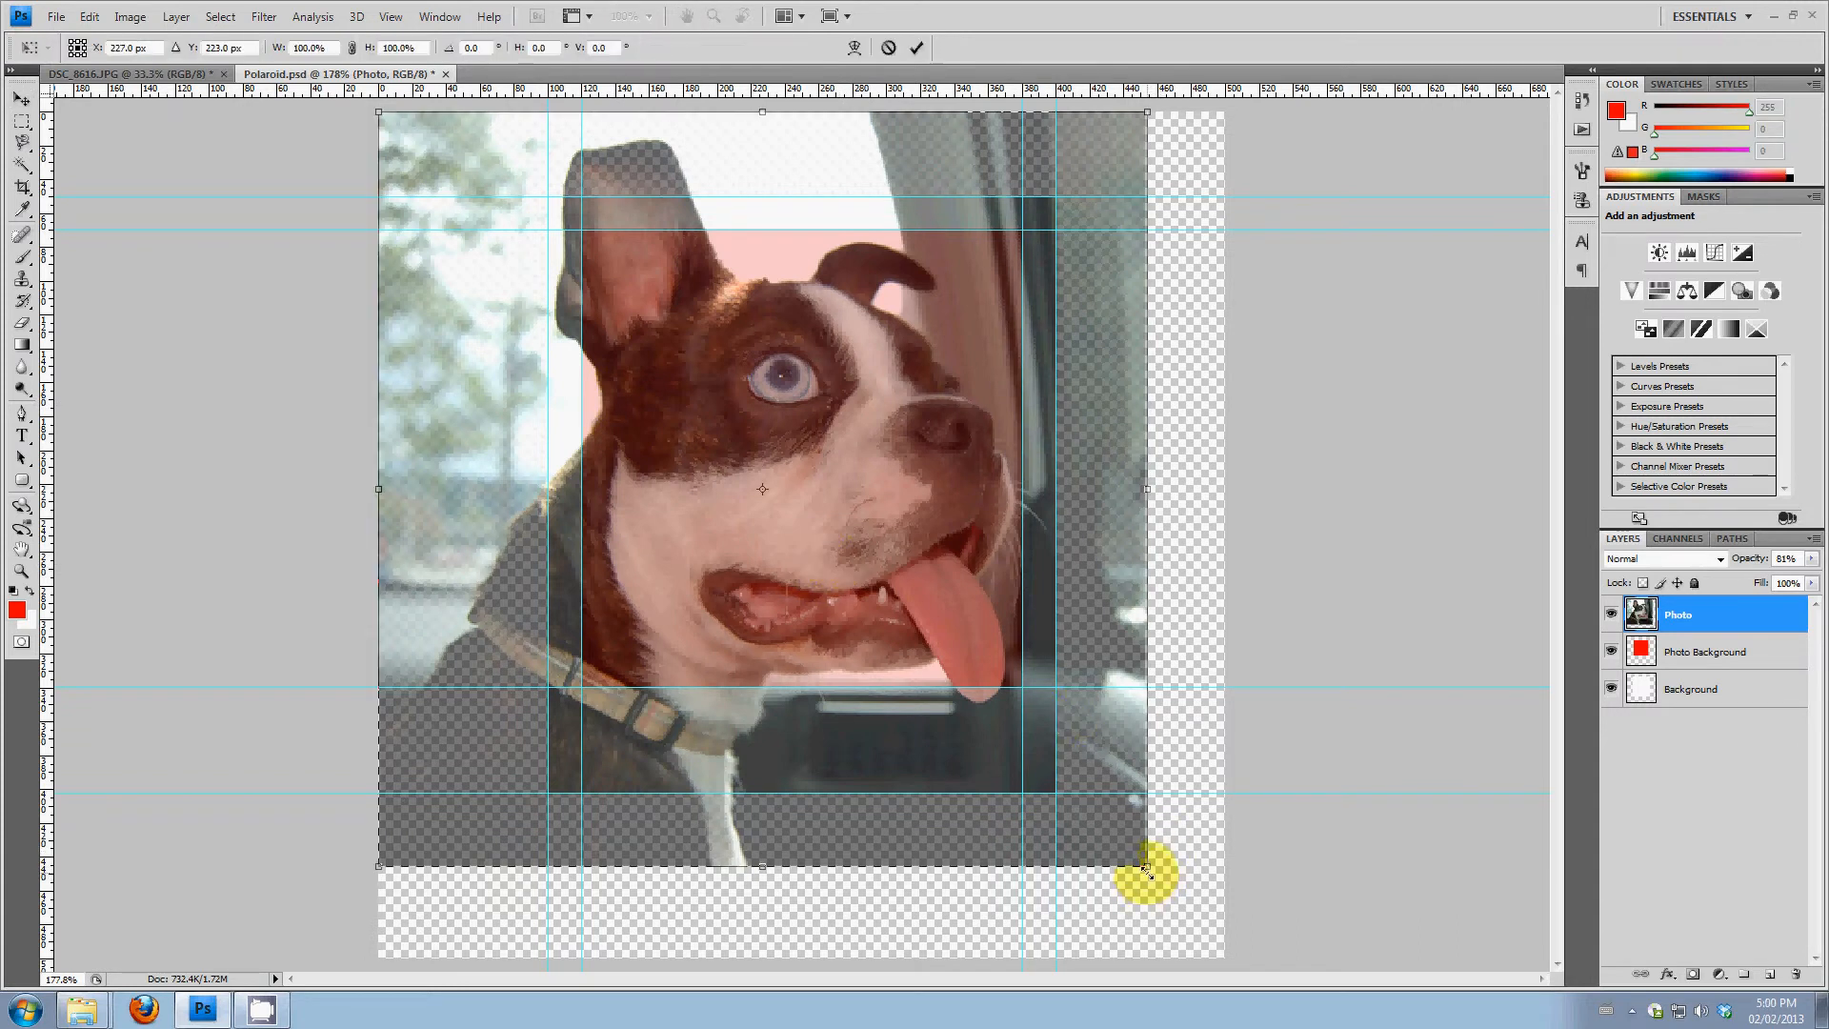
drag(1146, 867, 1043, 764)
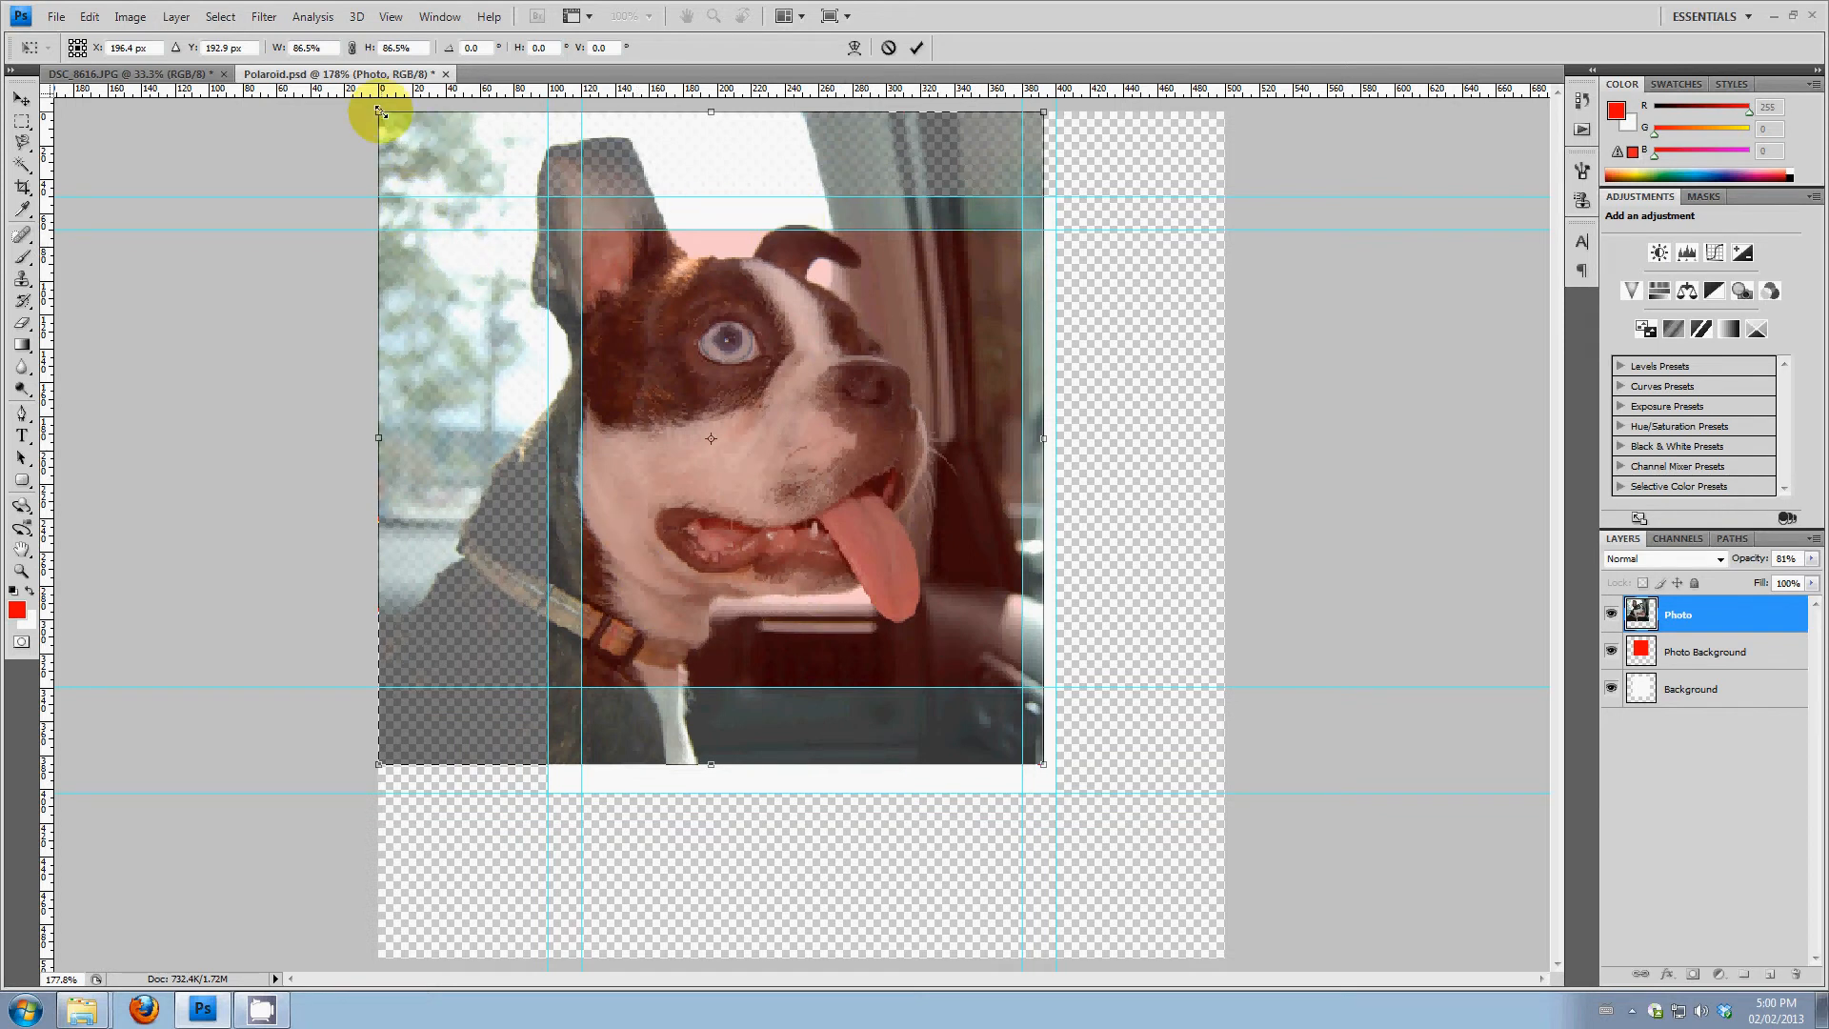
drag(379, 112, 527, 185)
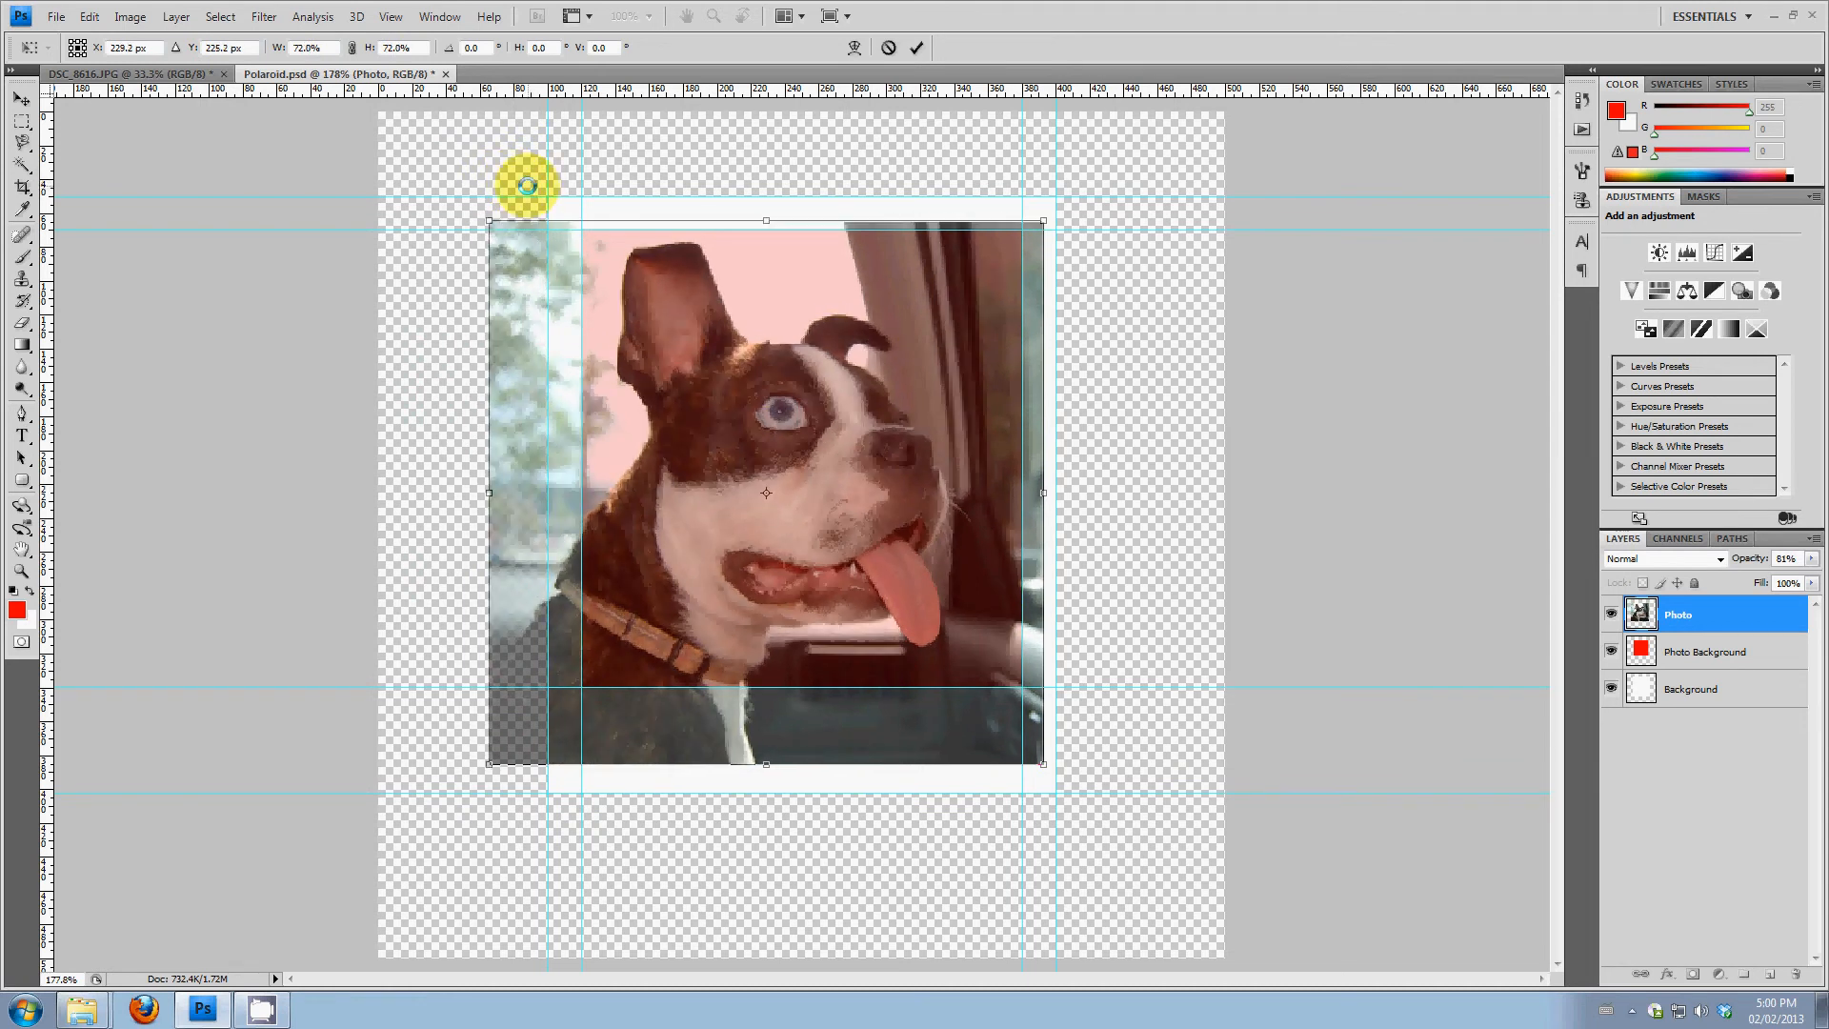
drag(834, 439, 846, 442)
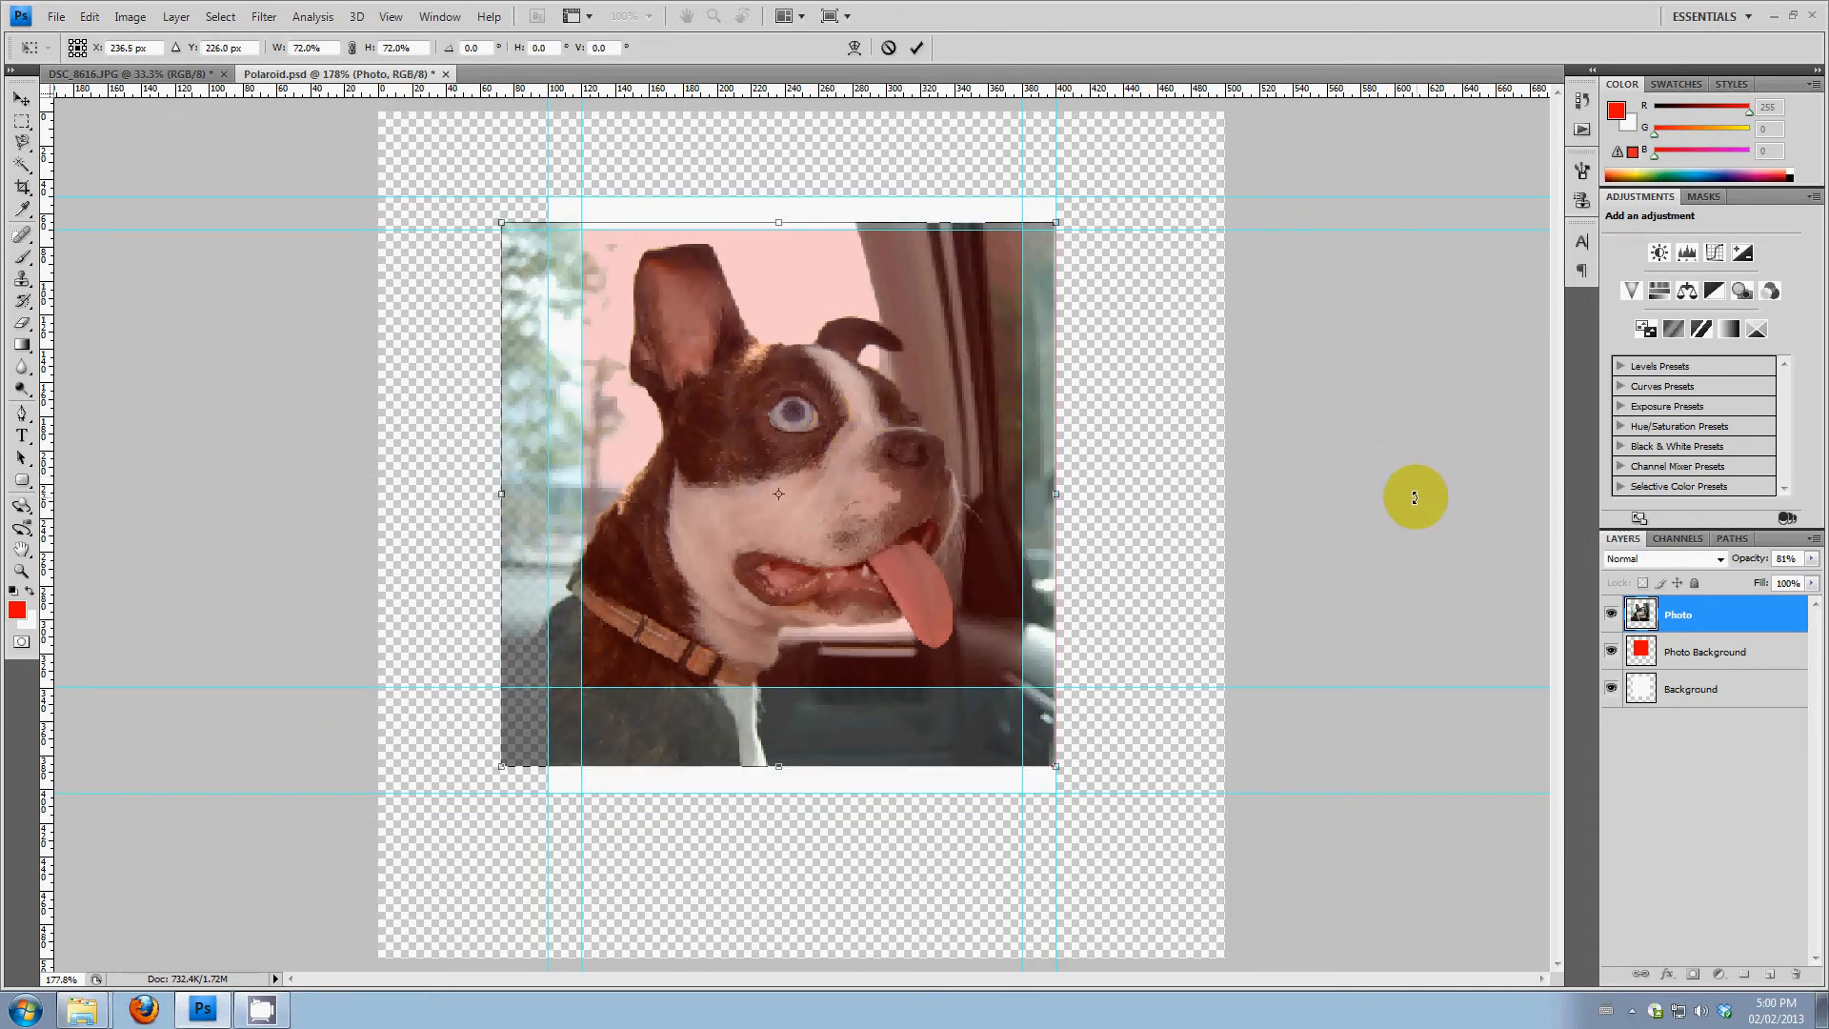
key(Return)
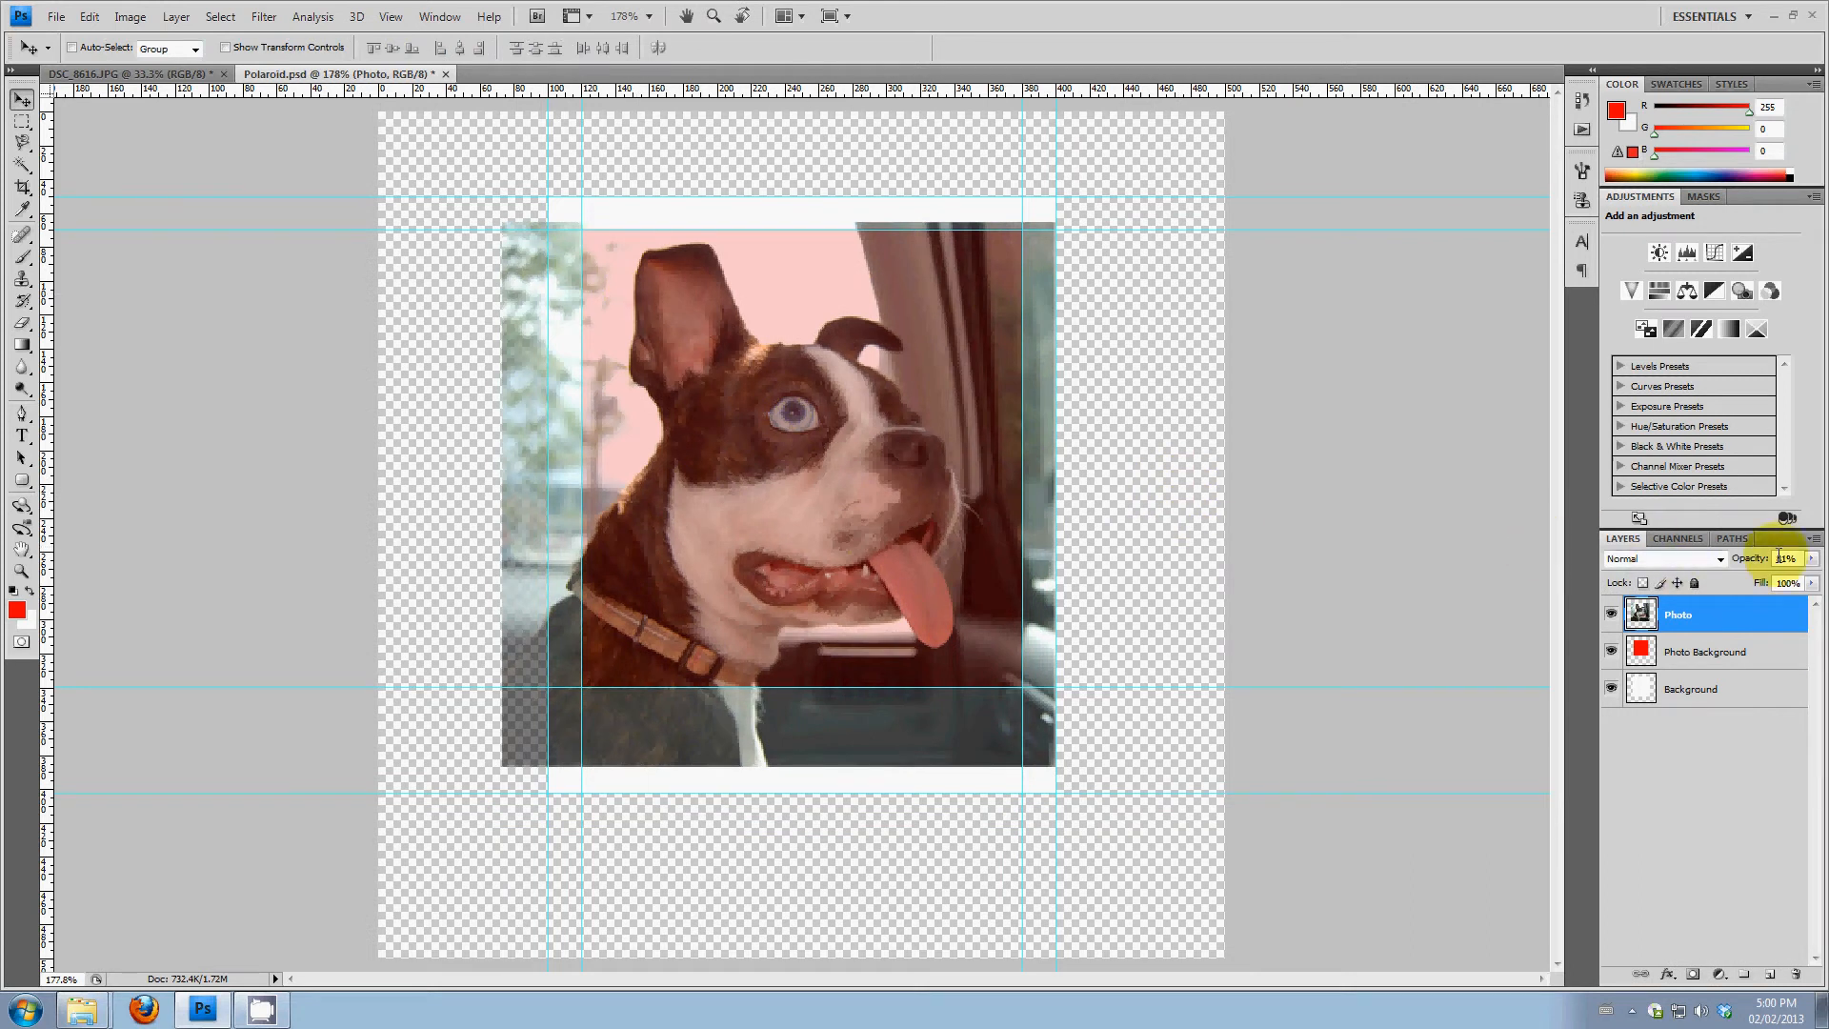
click(1813, 568)
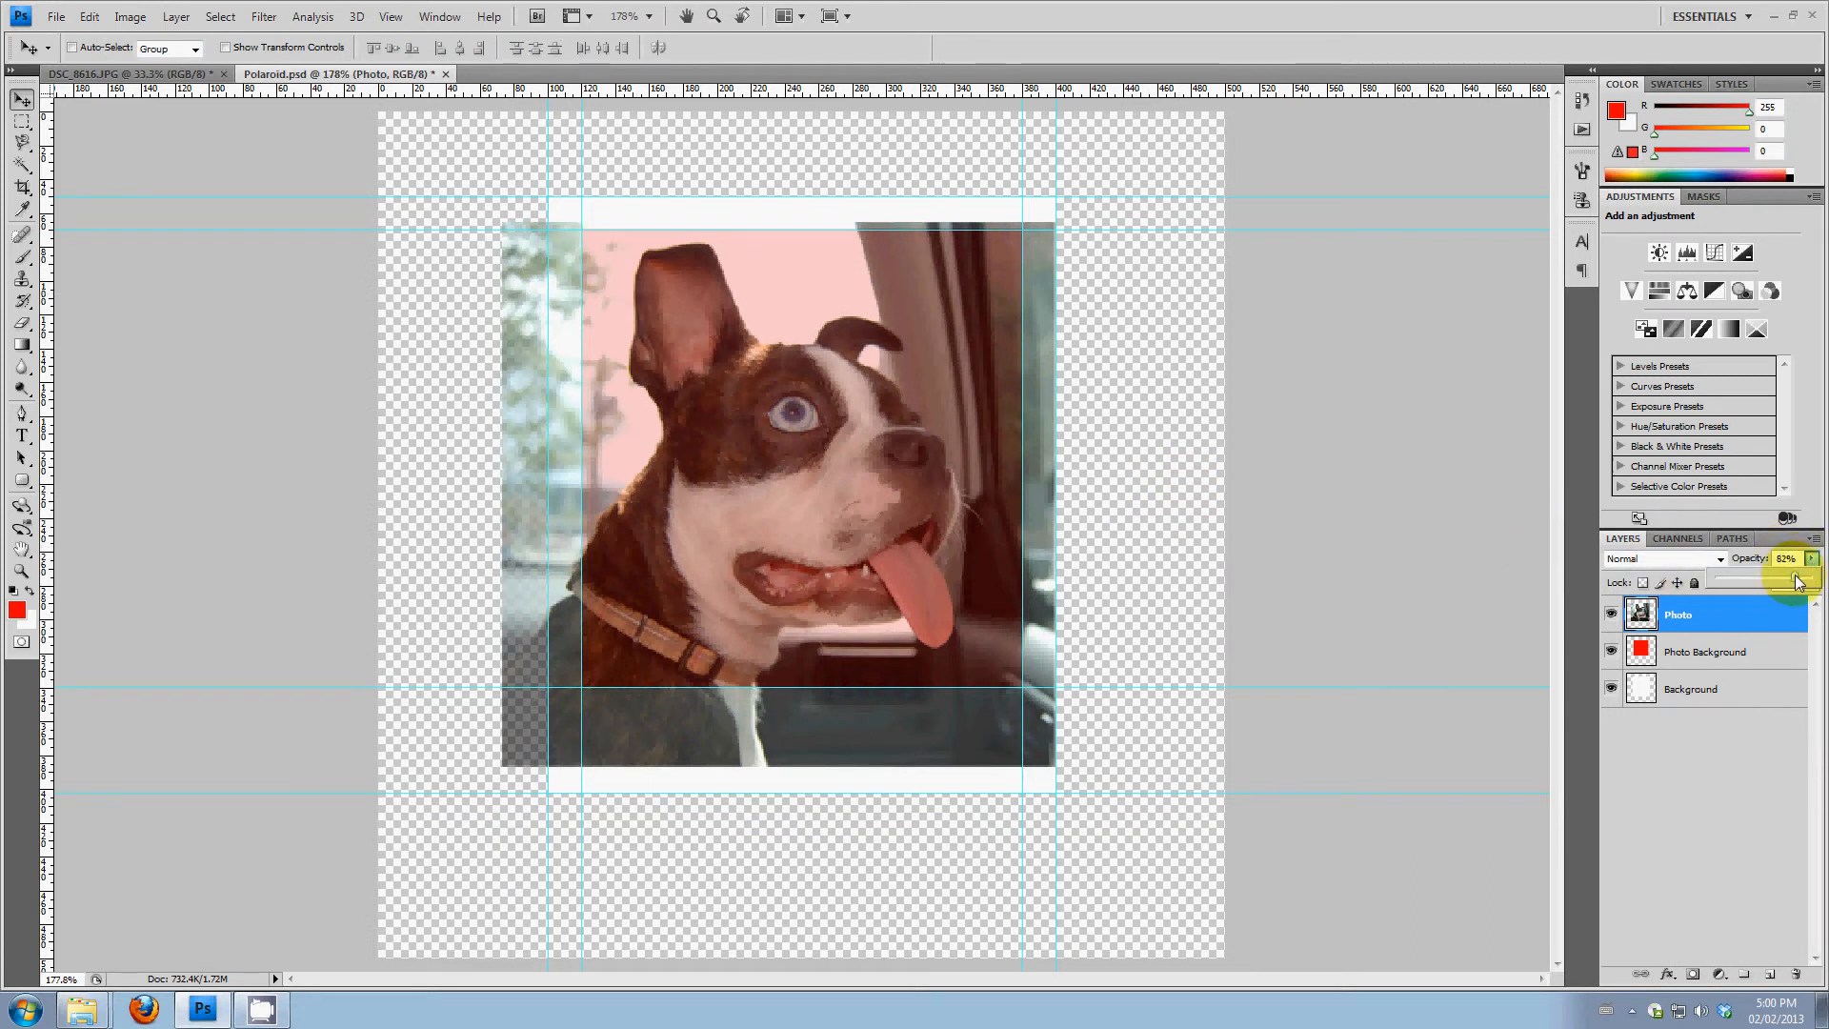
drag(1797, 582, 1813, 580)
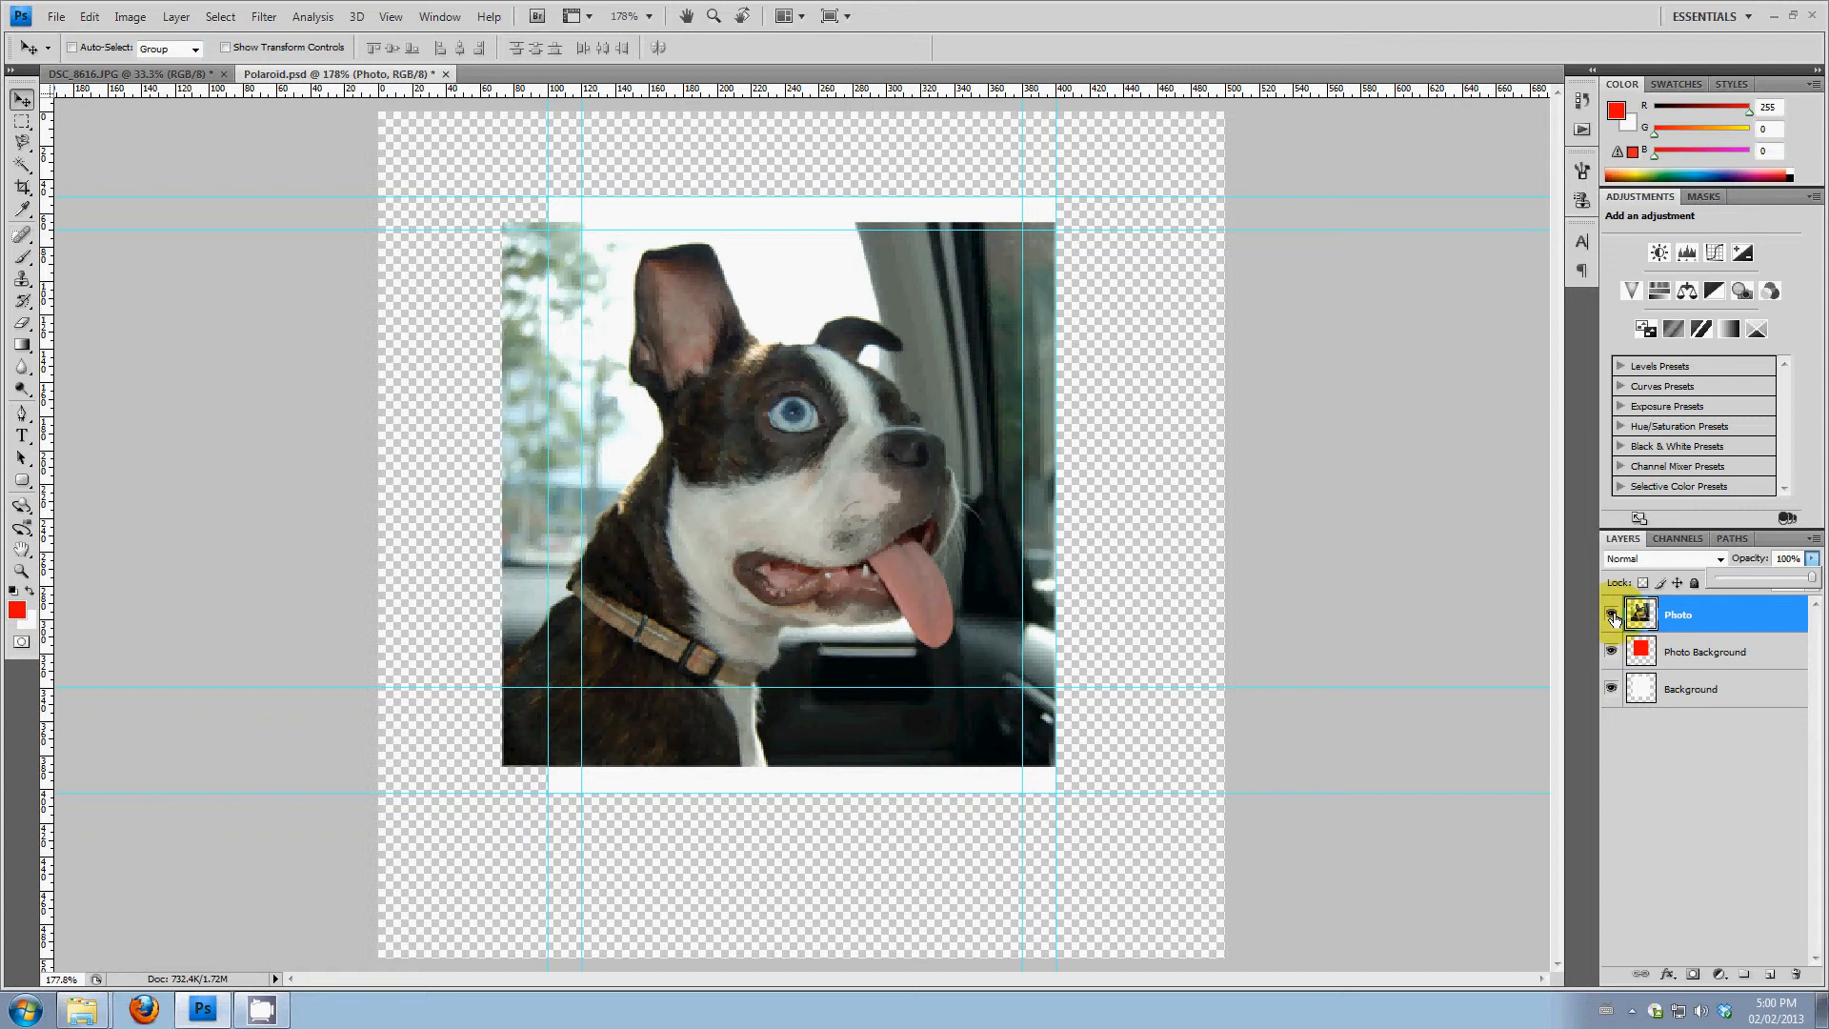
Hide the Photo layer and select the red square on the Photo Background layer with the Magic Wand
click(1612, 617)
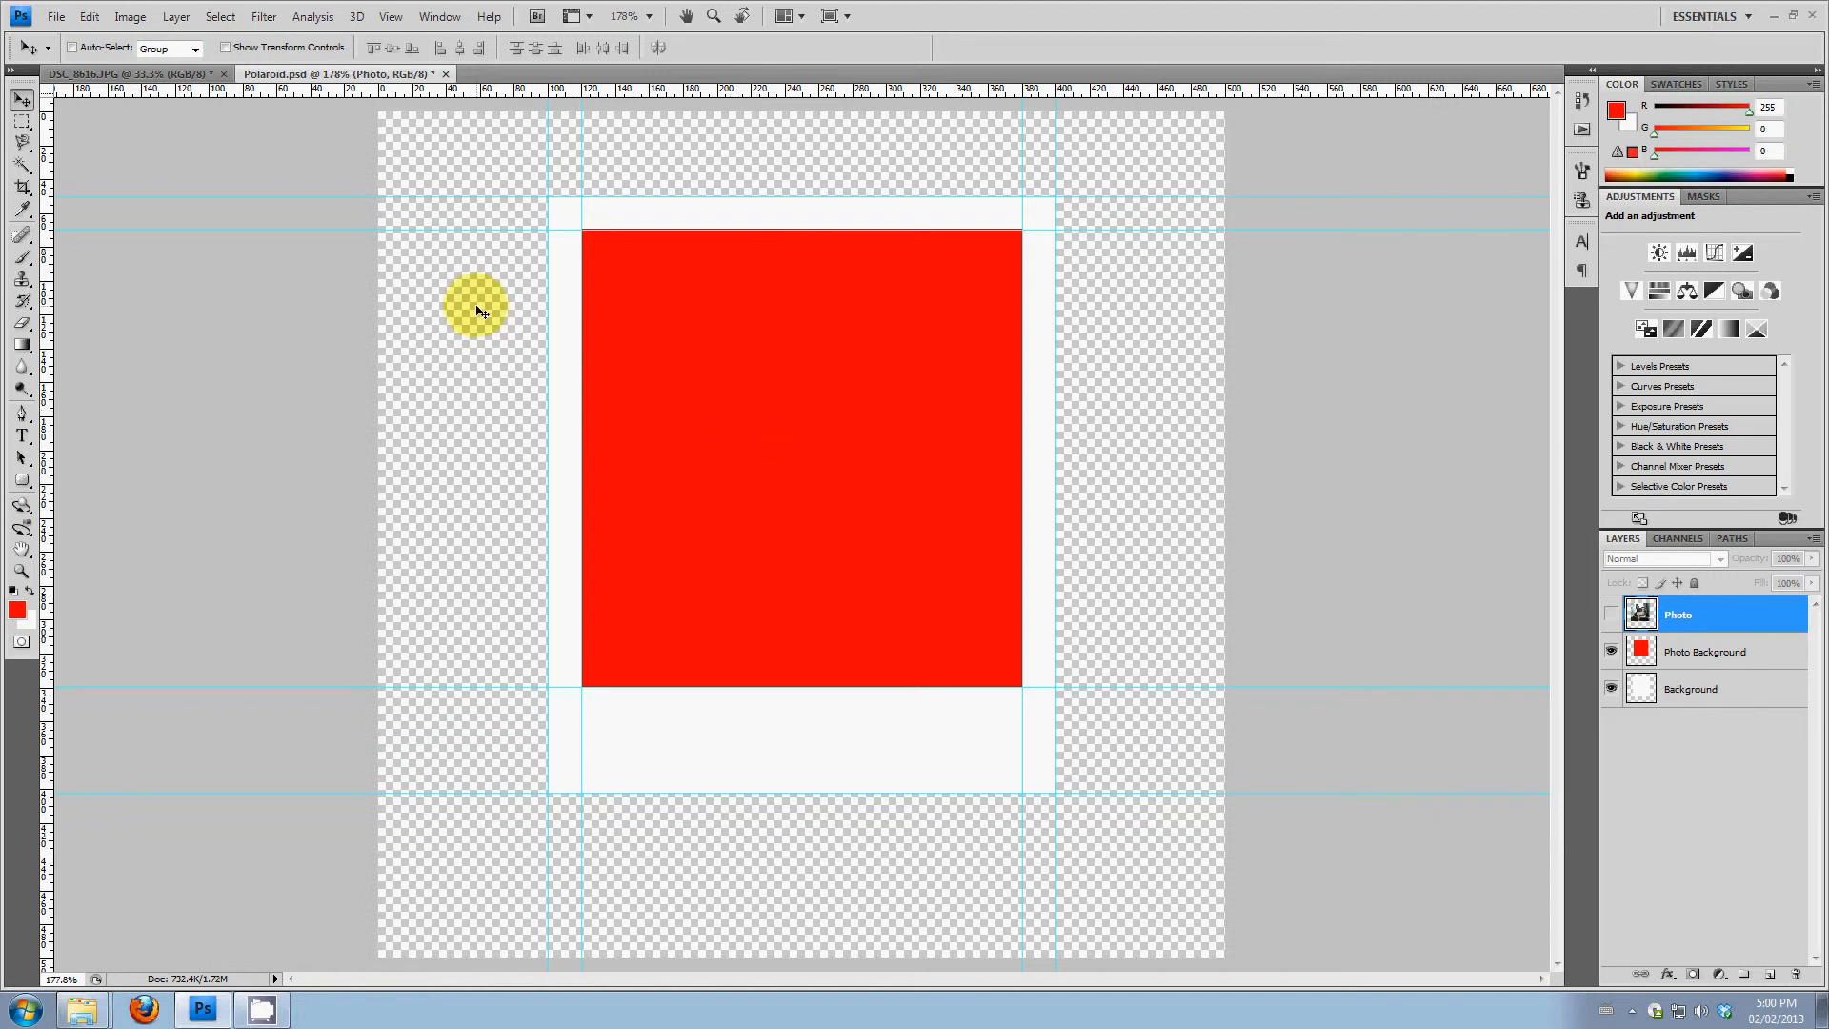
click(22, 167)
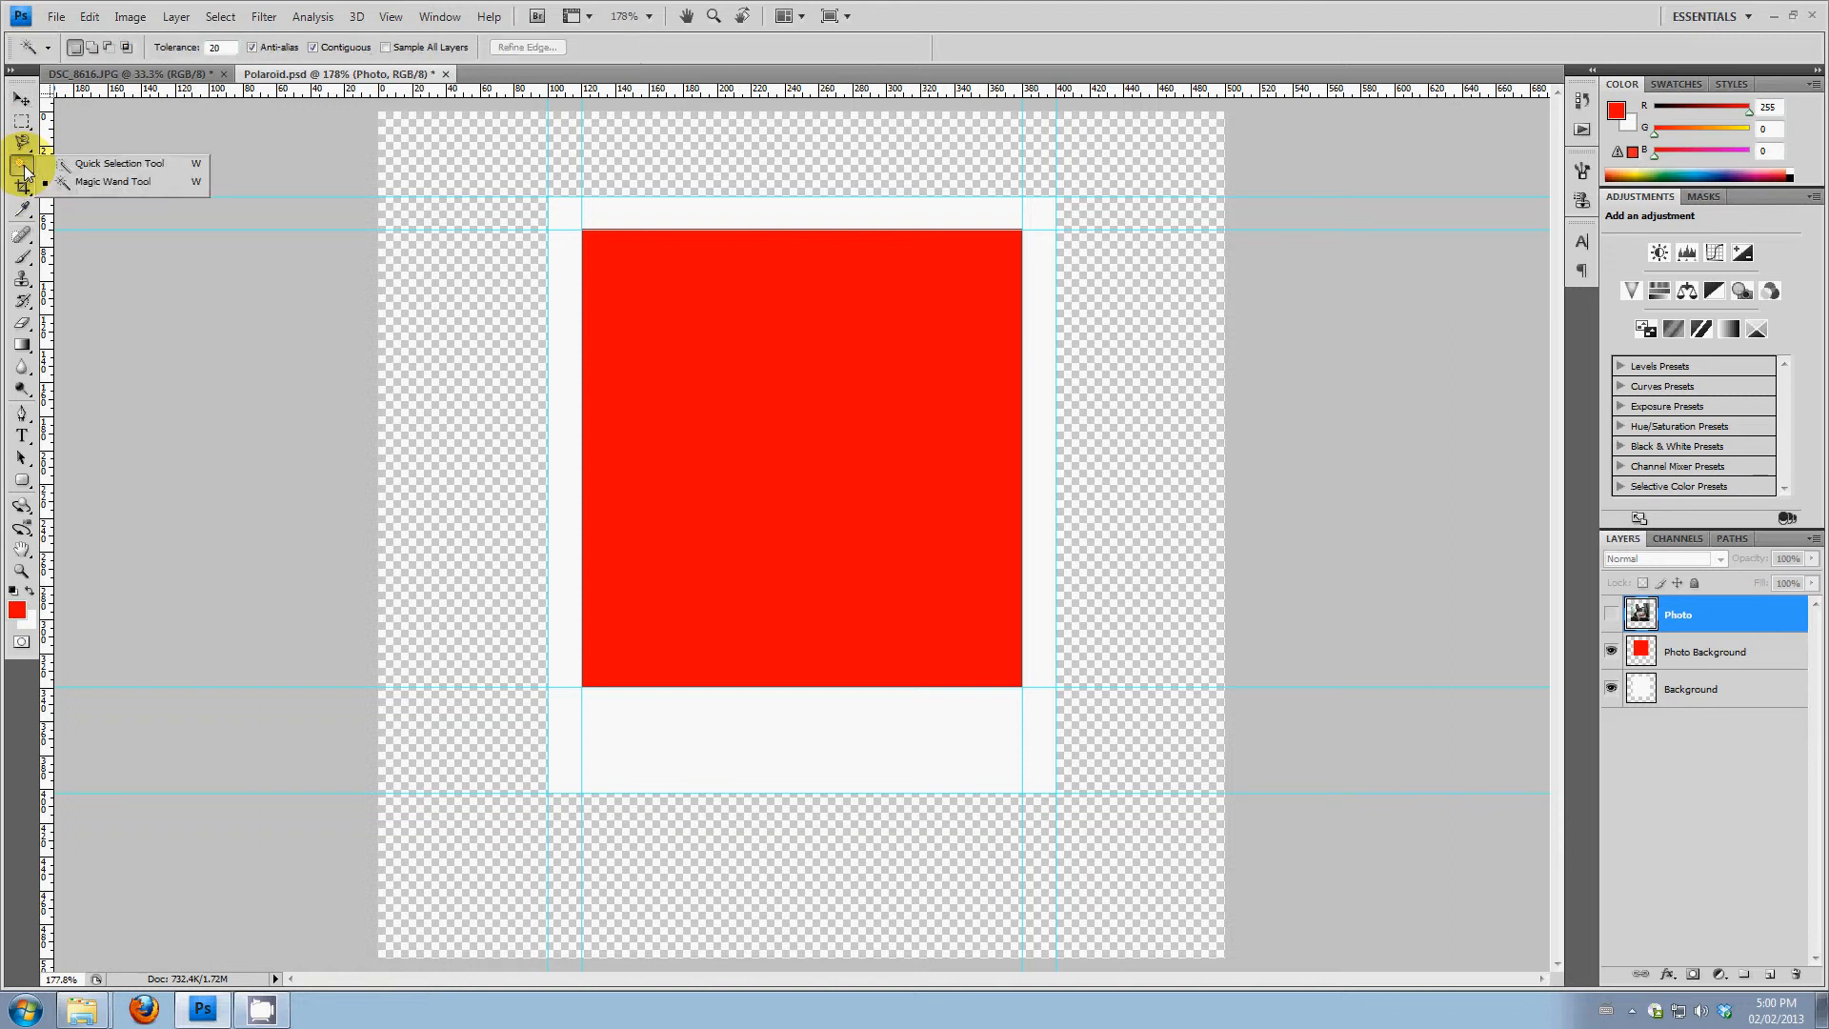
click(133, 181)
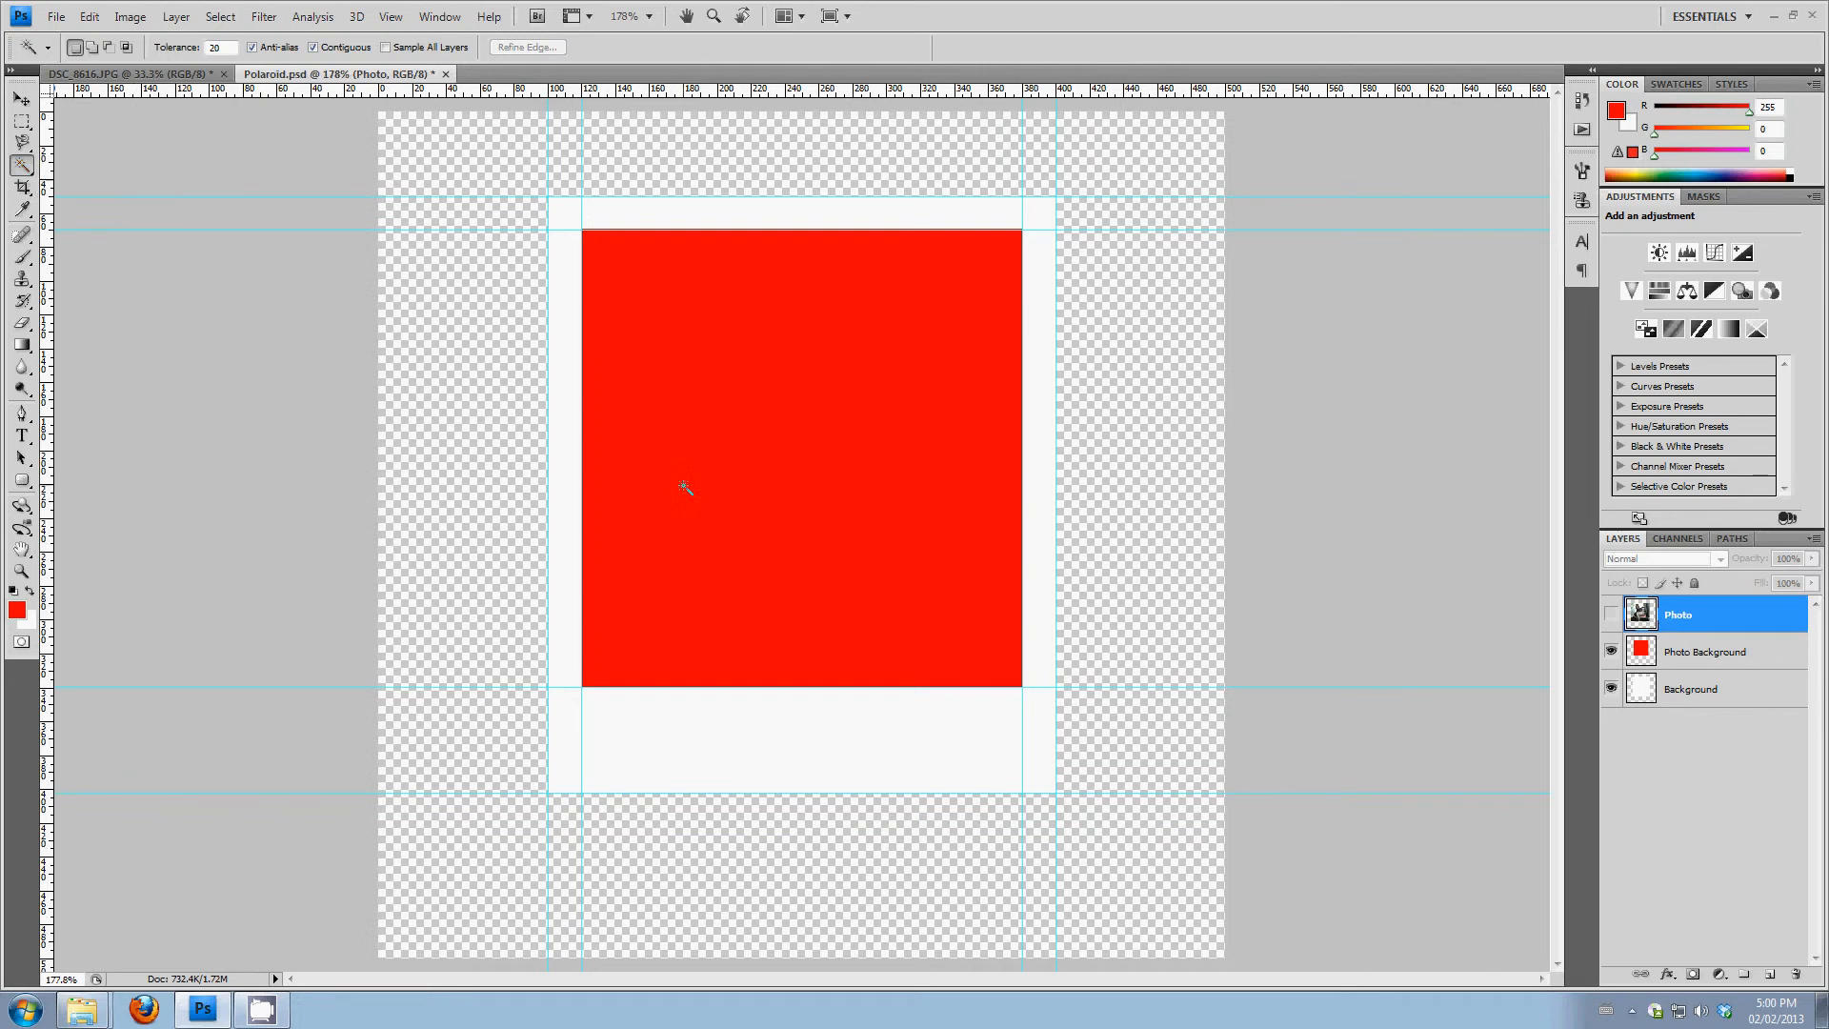
click(1707, 662)
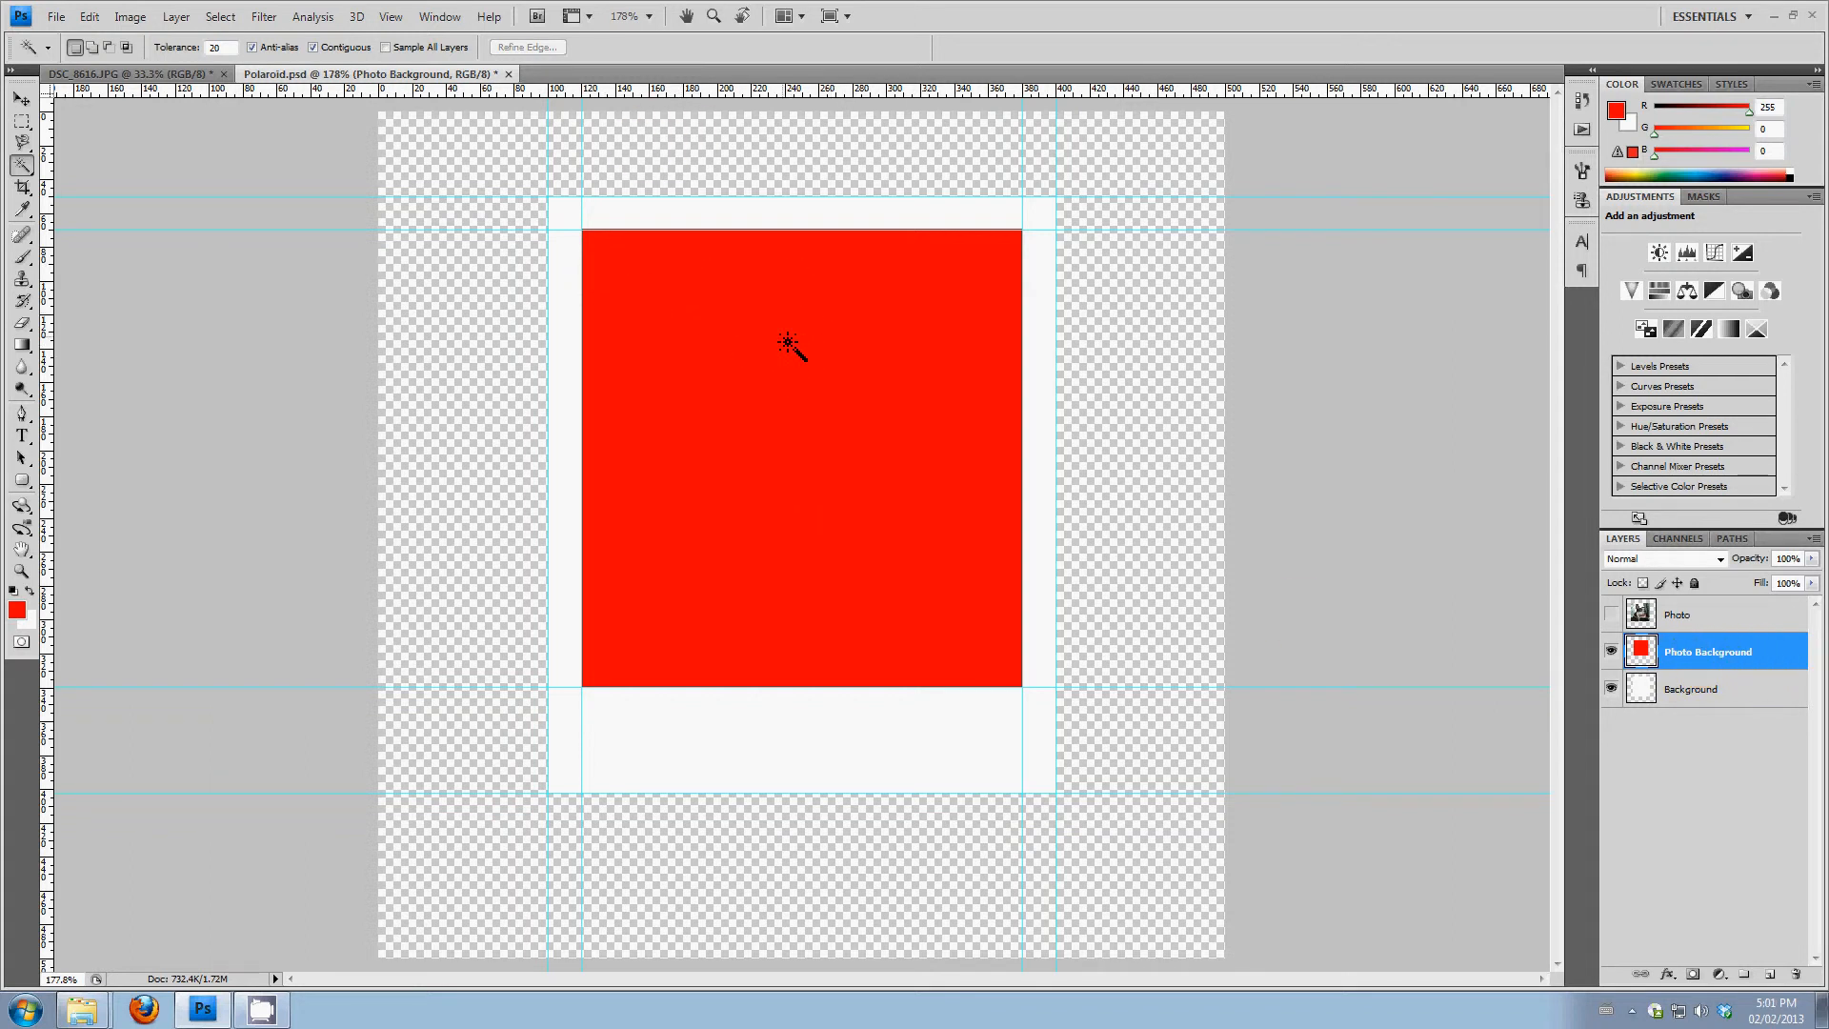
click(598, 221)
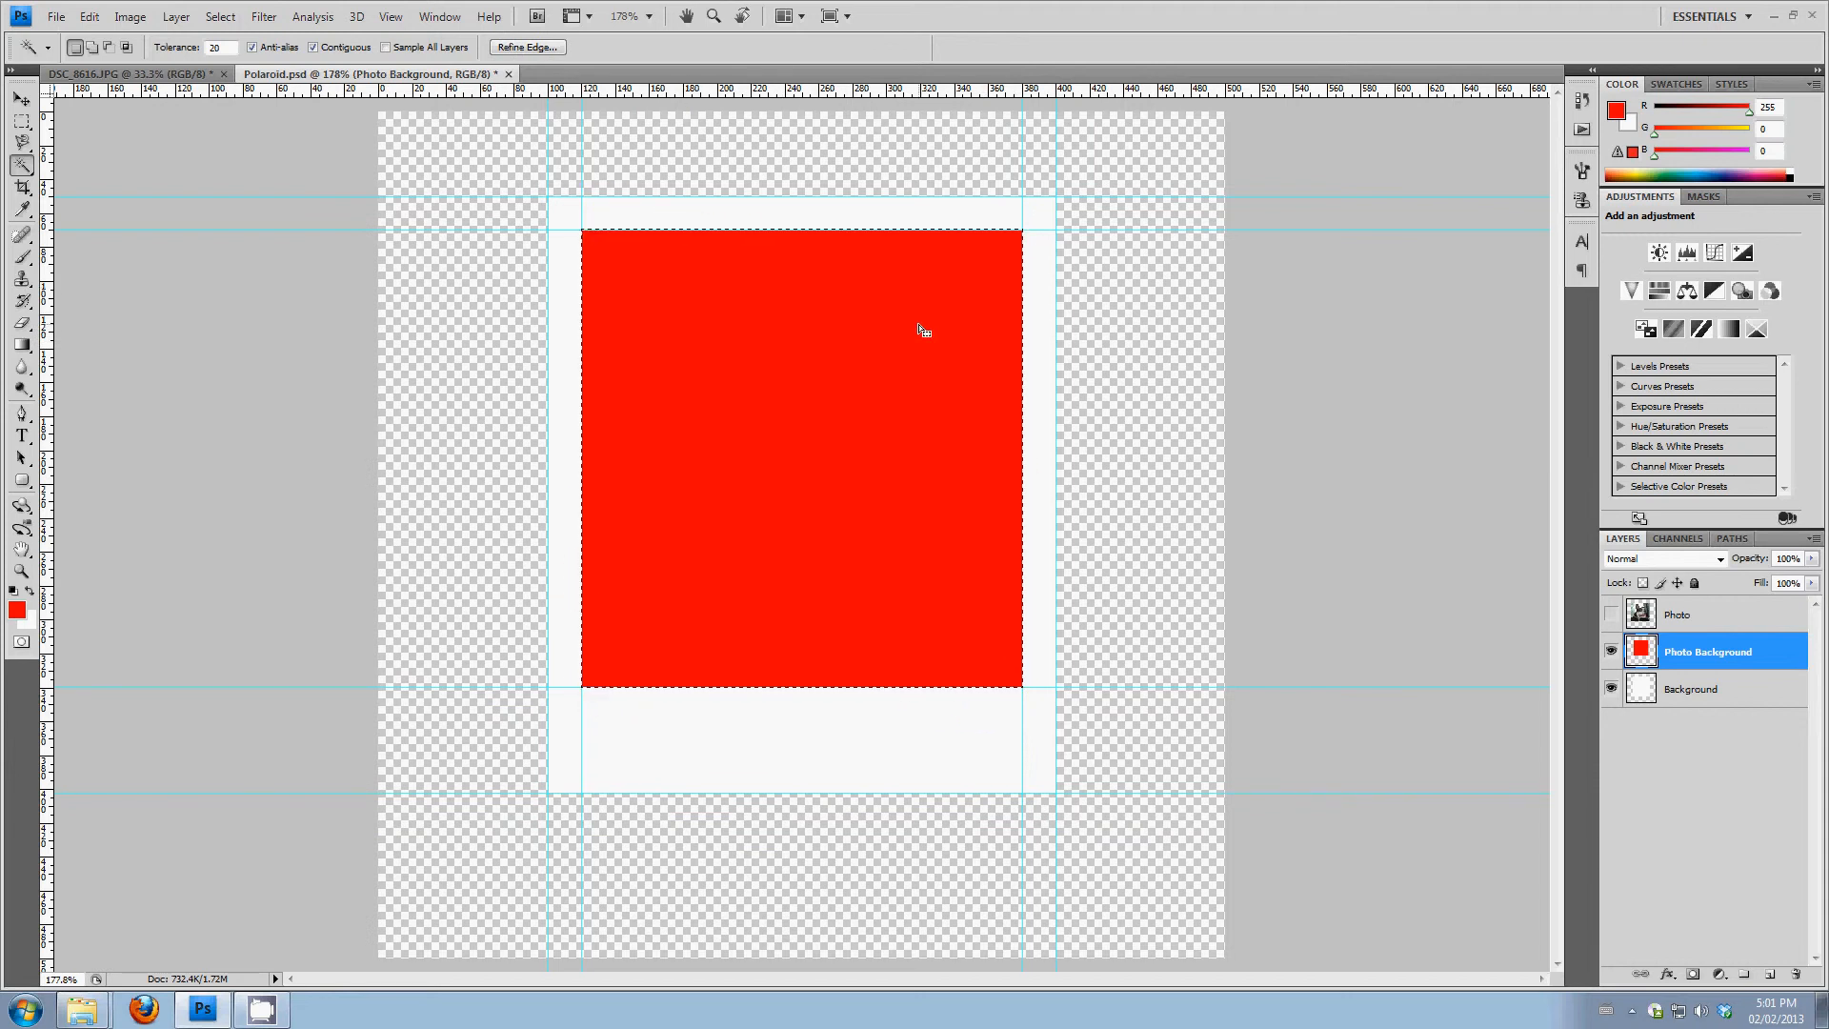
click(733, 258)
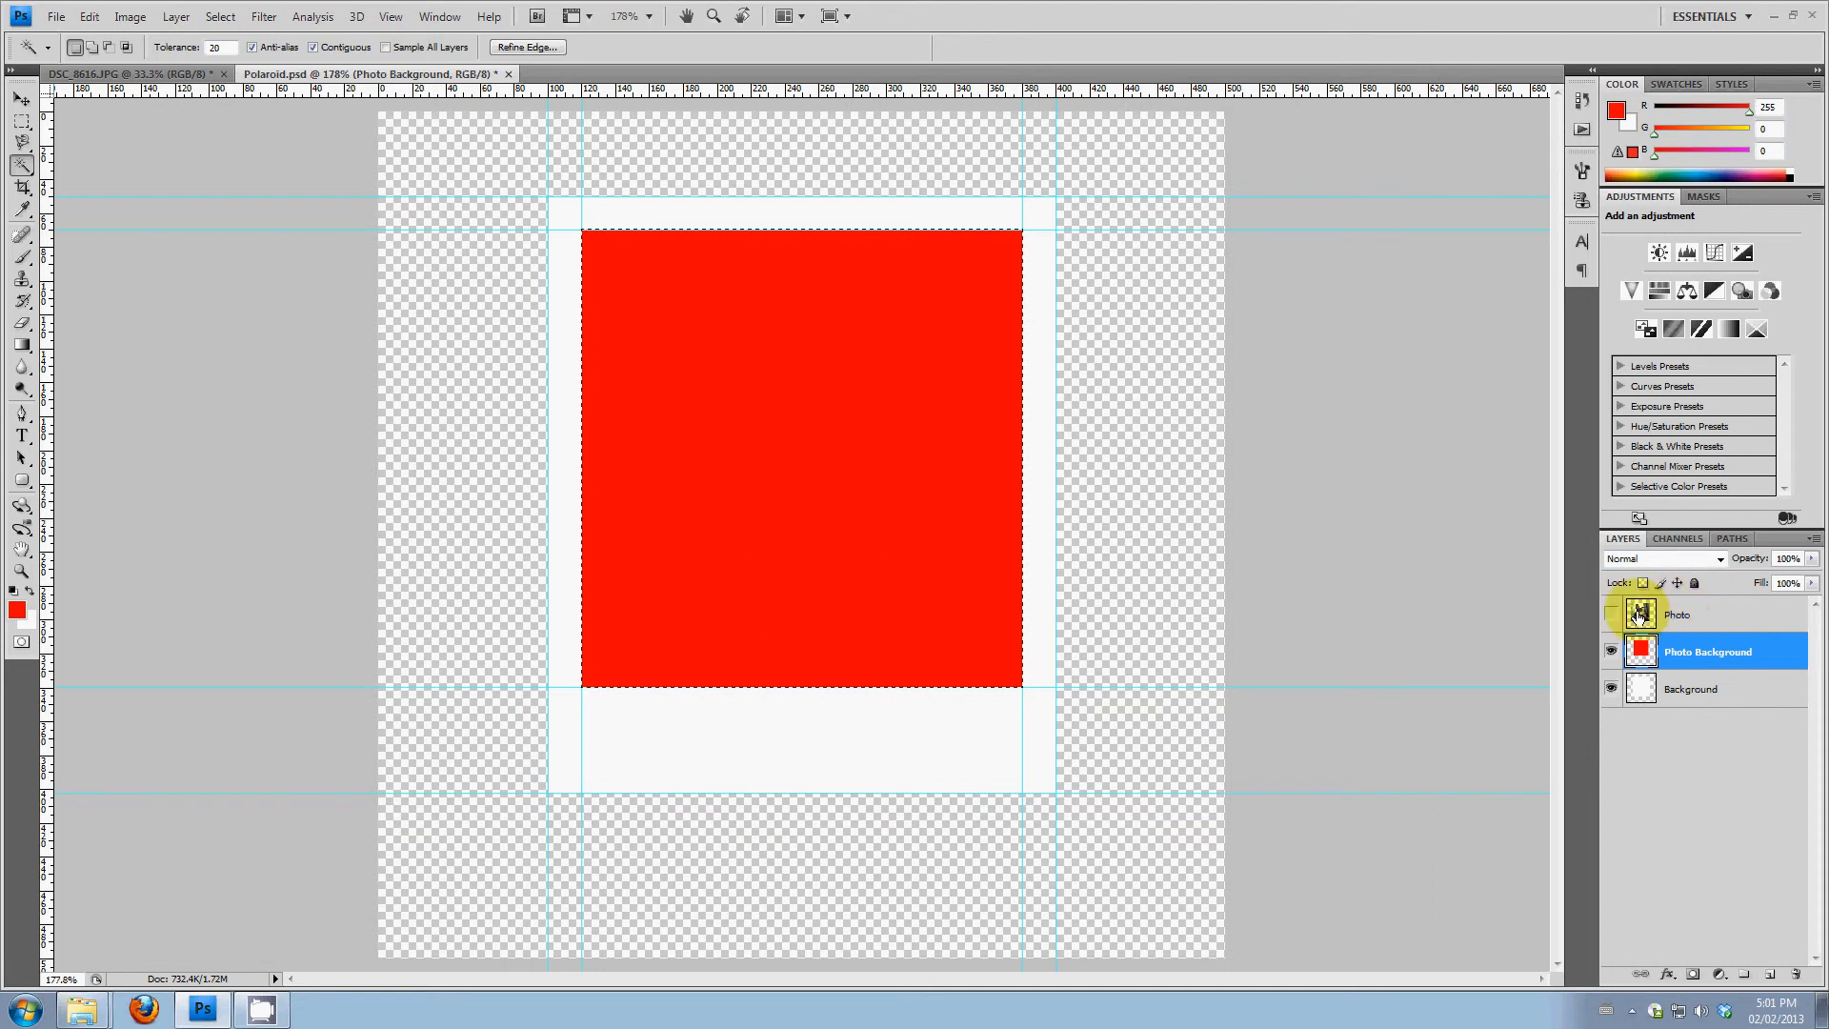
Show the Photo layer again, delete everything on it outside the red square's area by inverting the selection, and deselect
click(1747, 623)
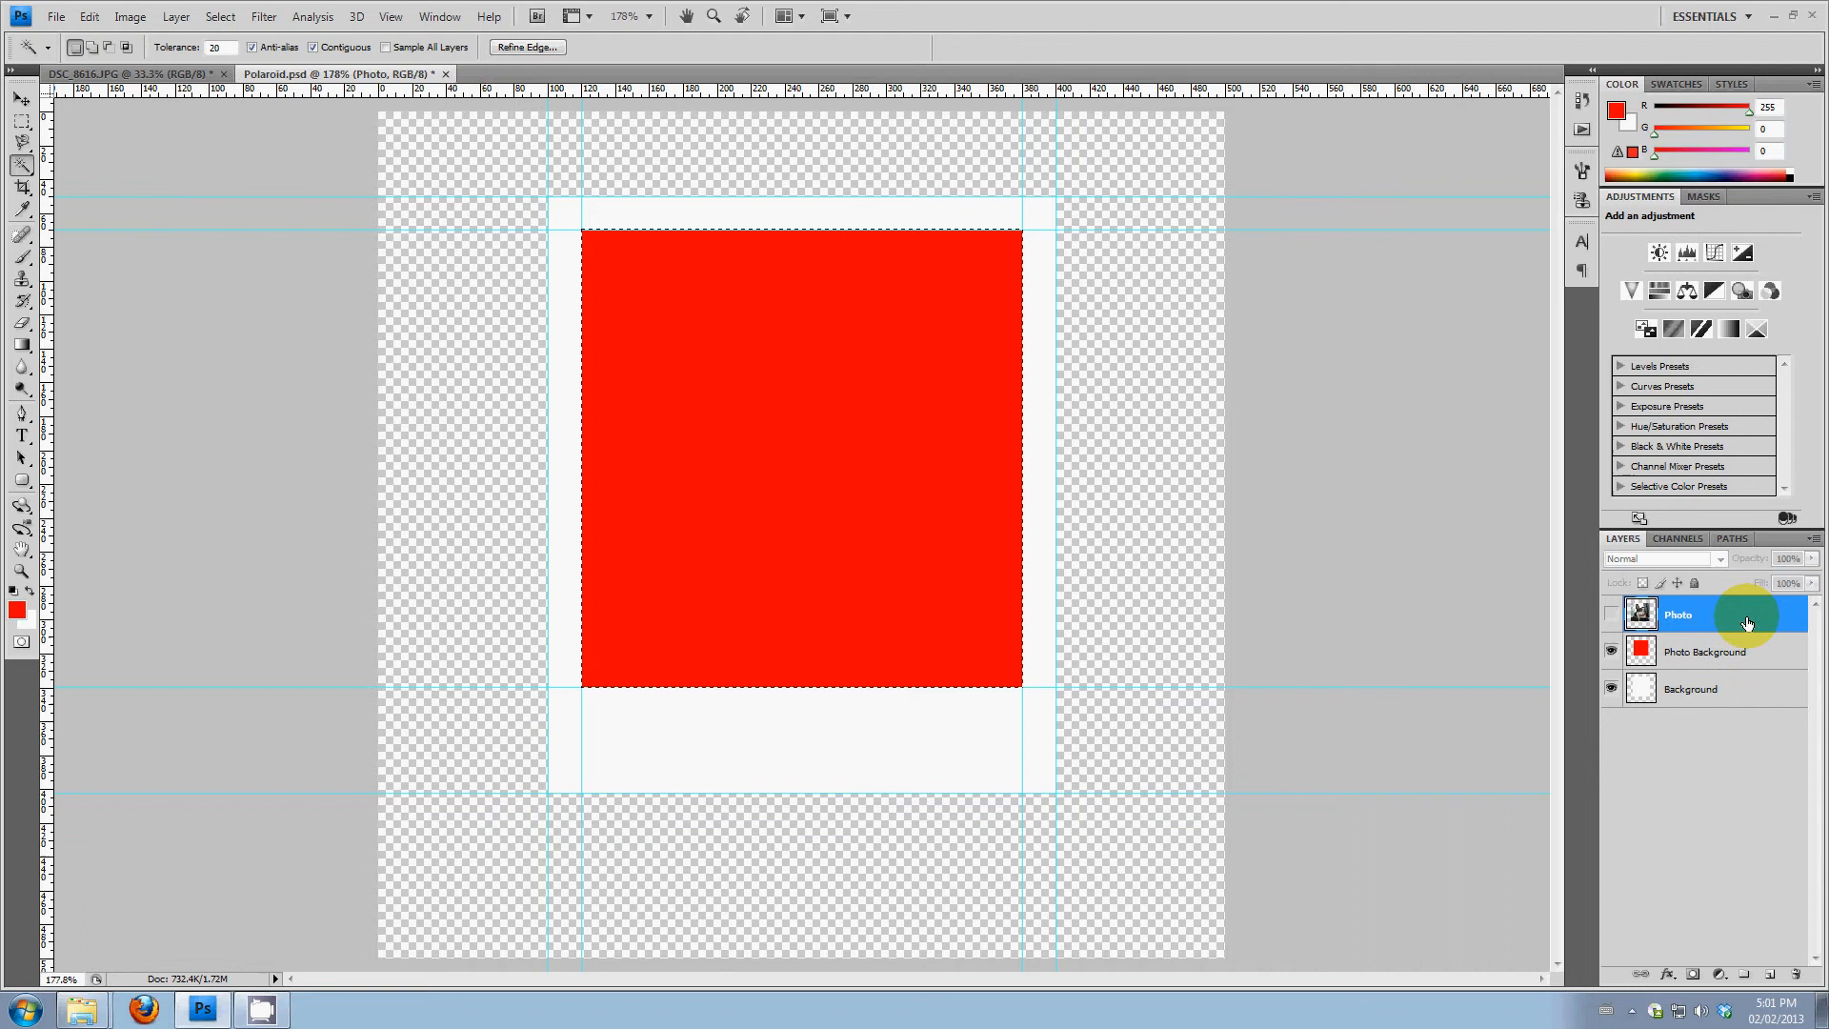
click(1612, 618)
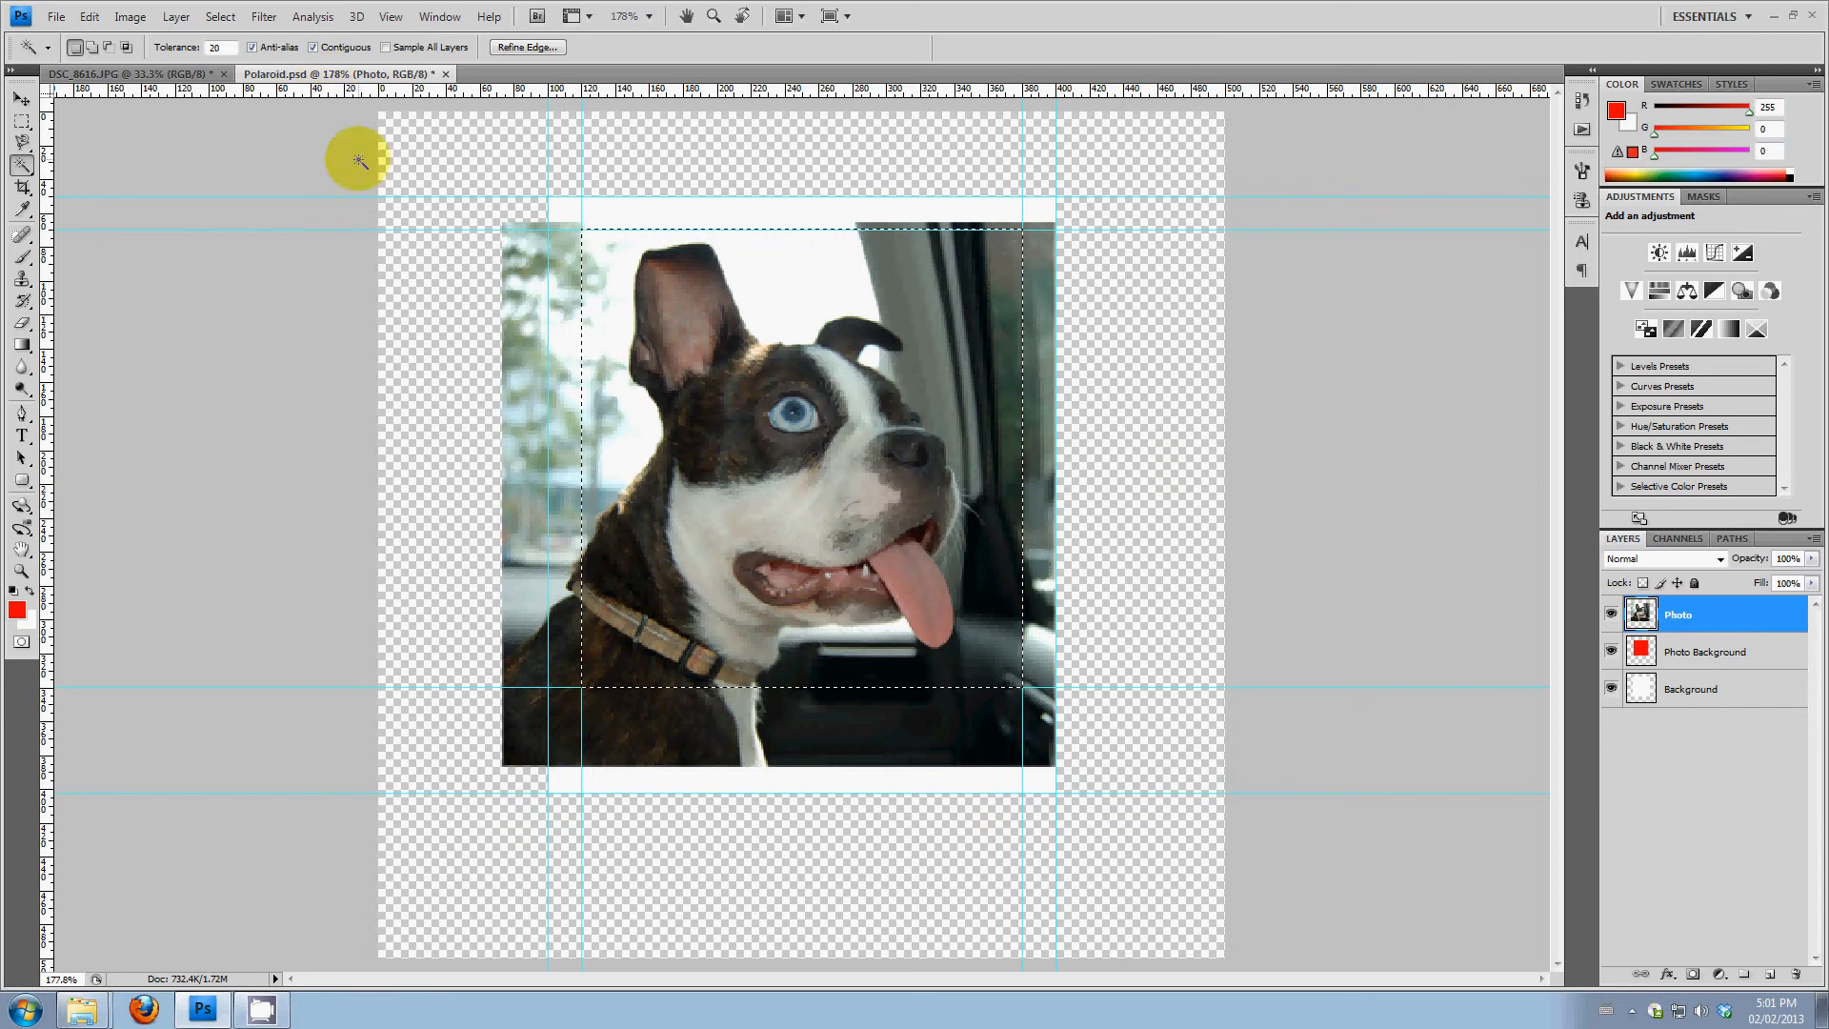
click(220, 16)
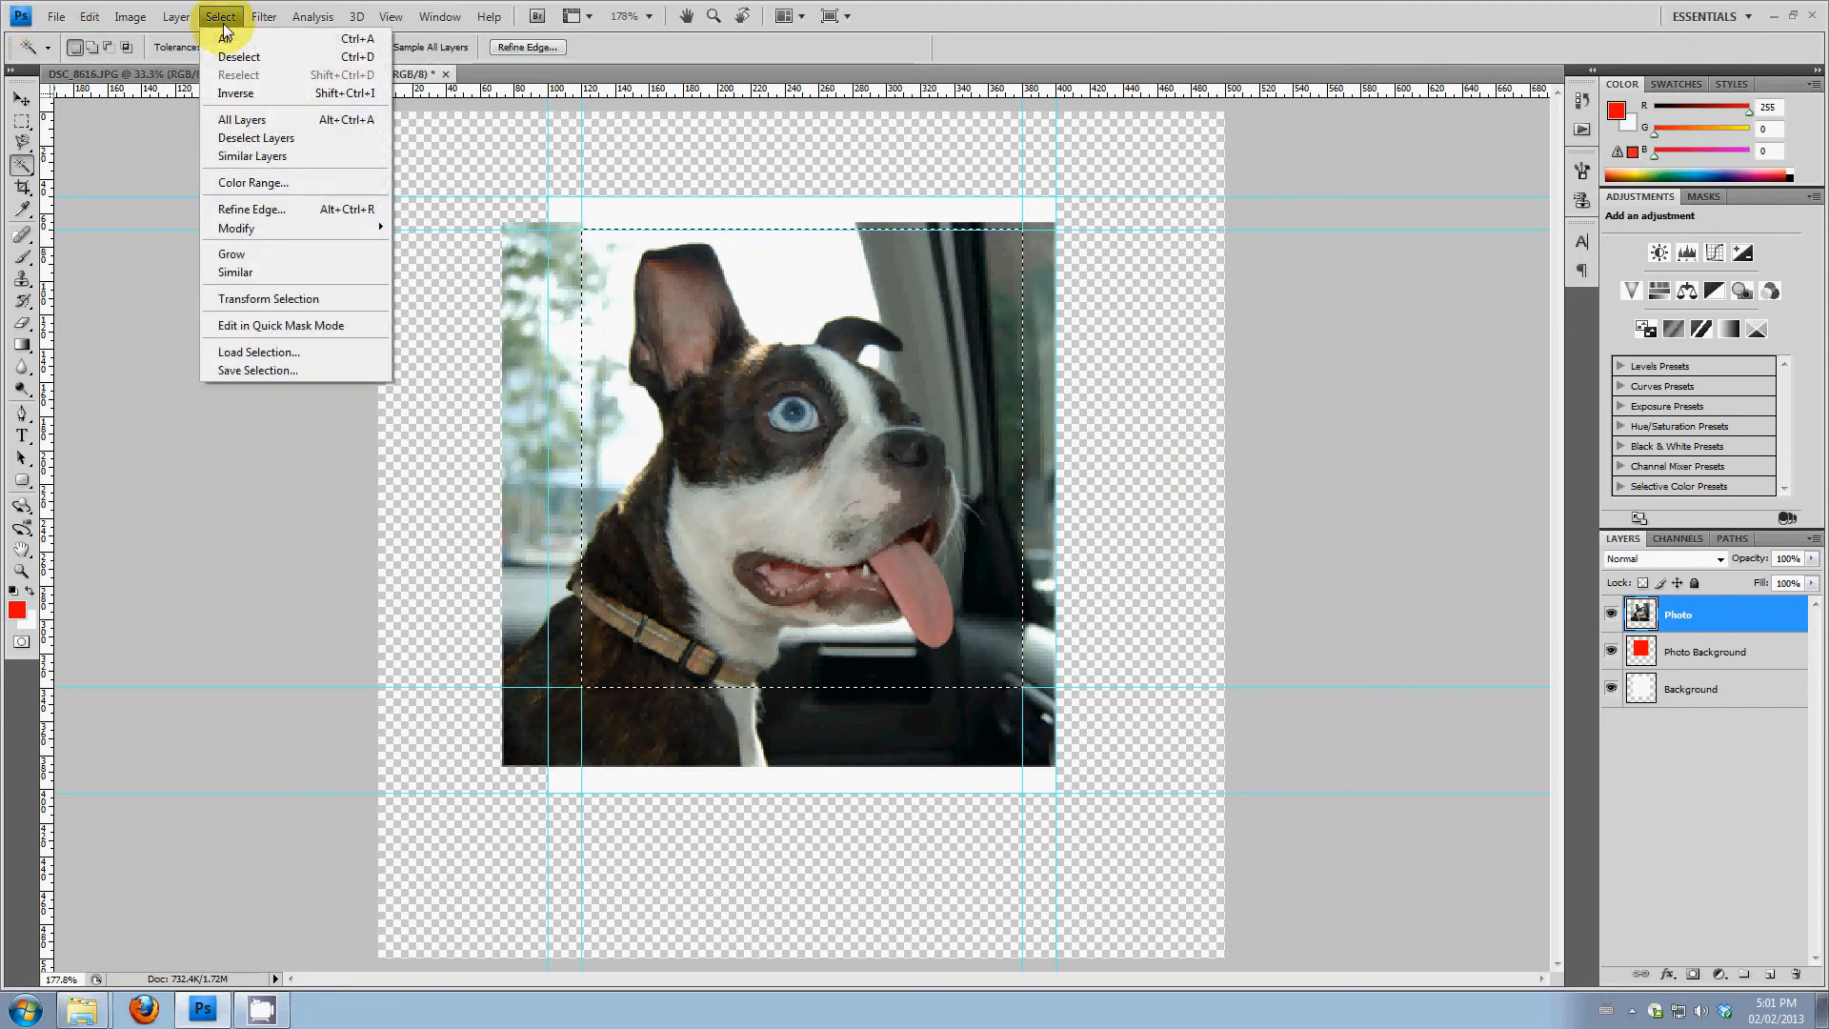
click(272, 93)
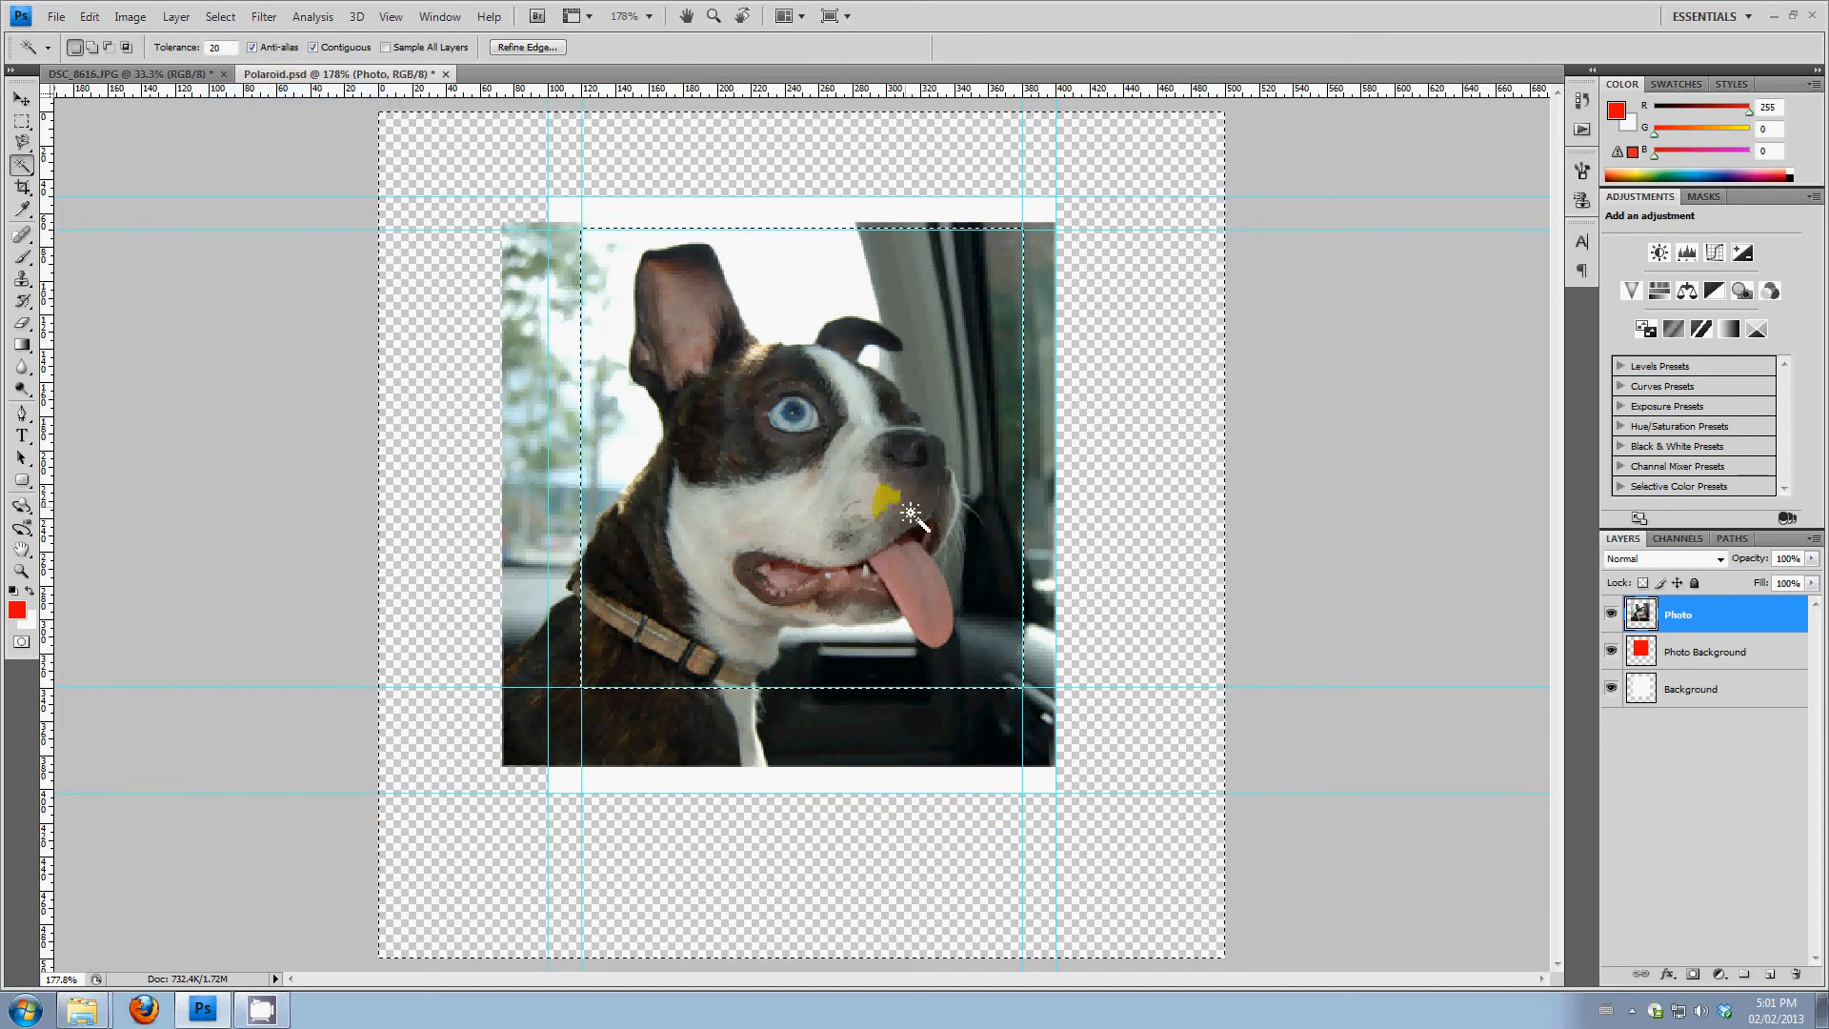
key(Delete)
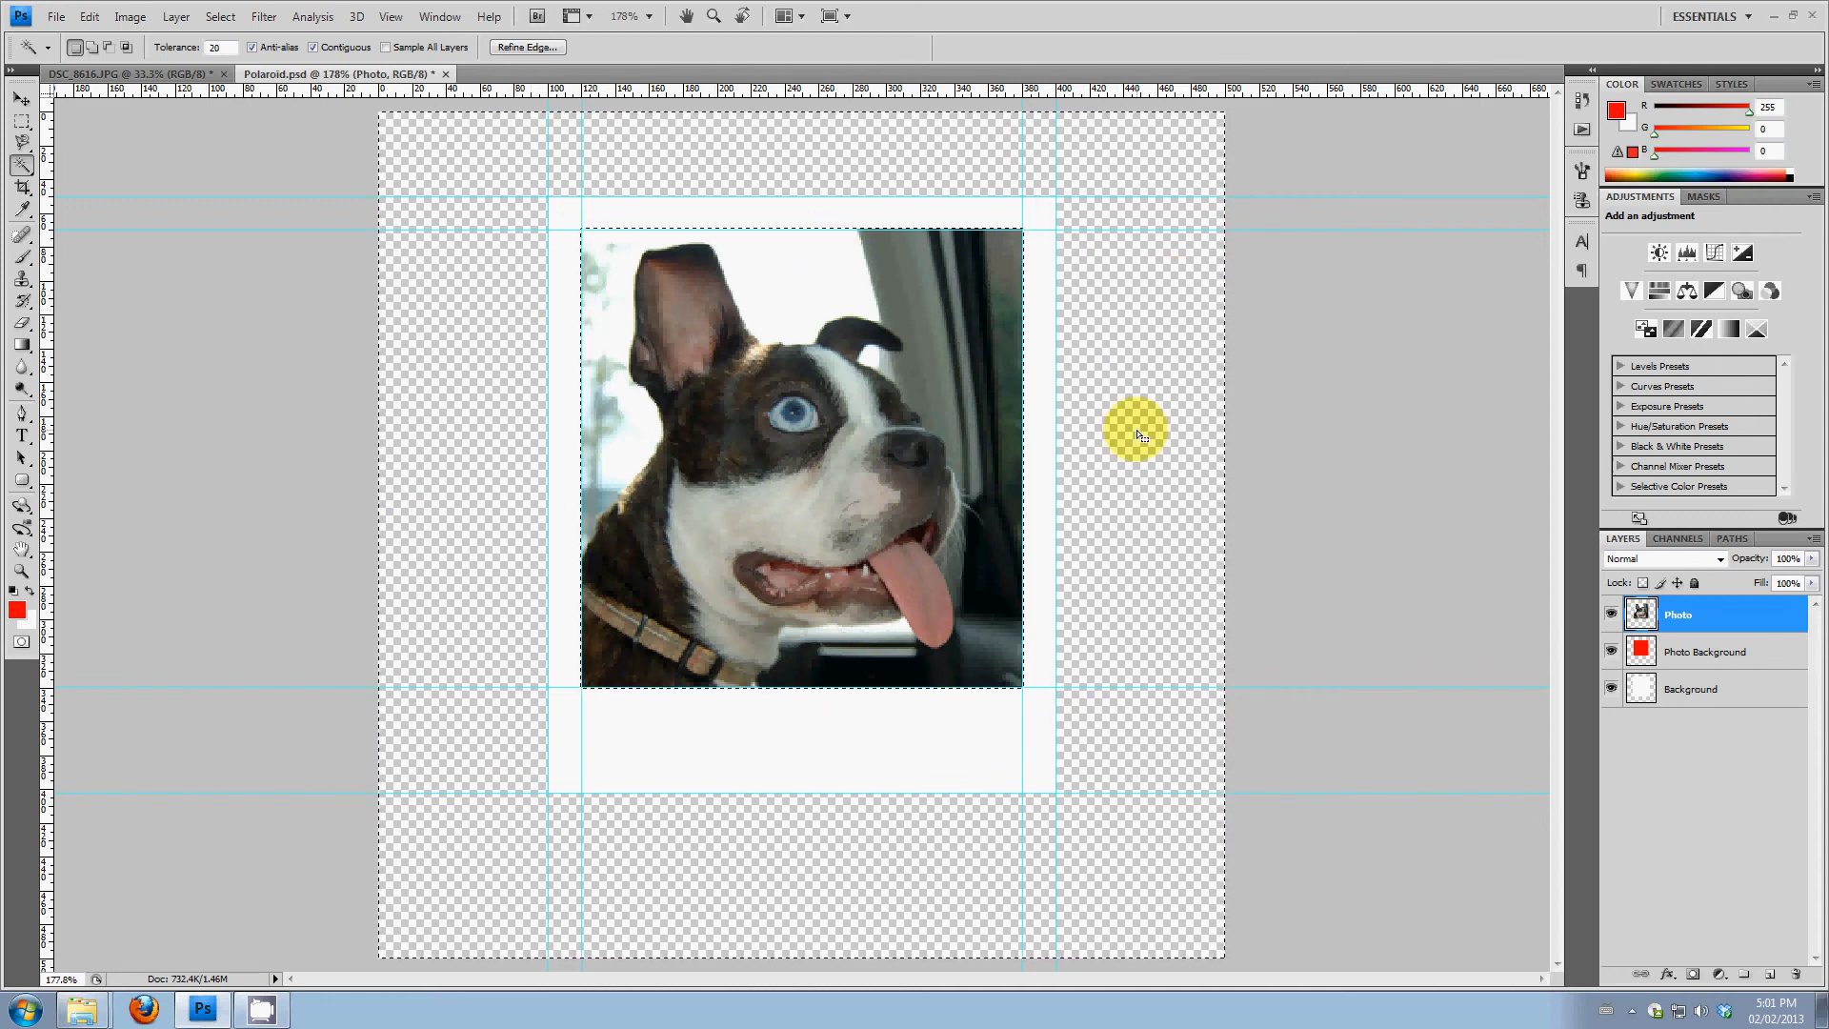
key(ctrl+d)
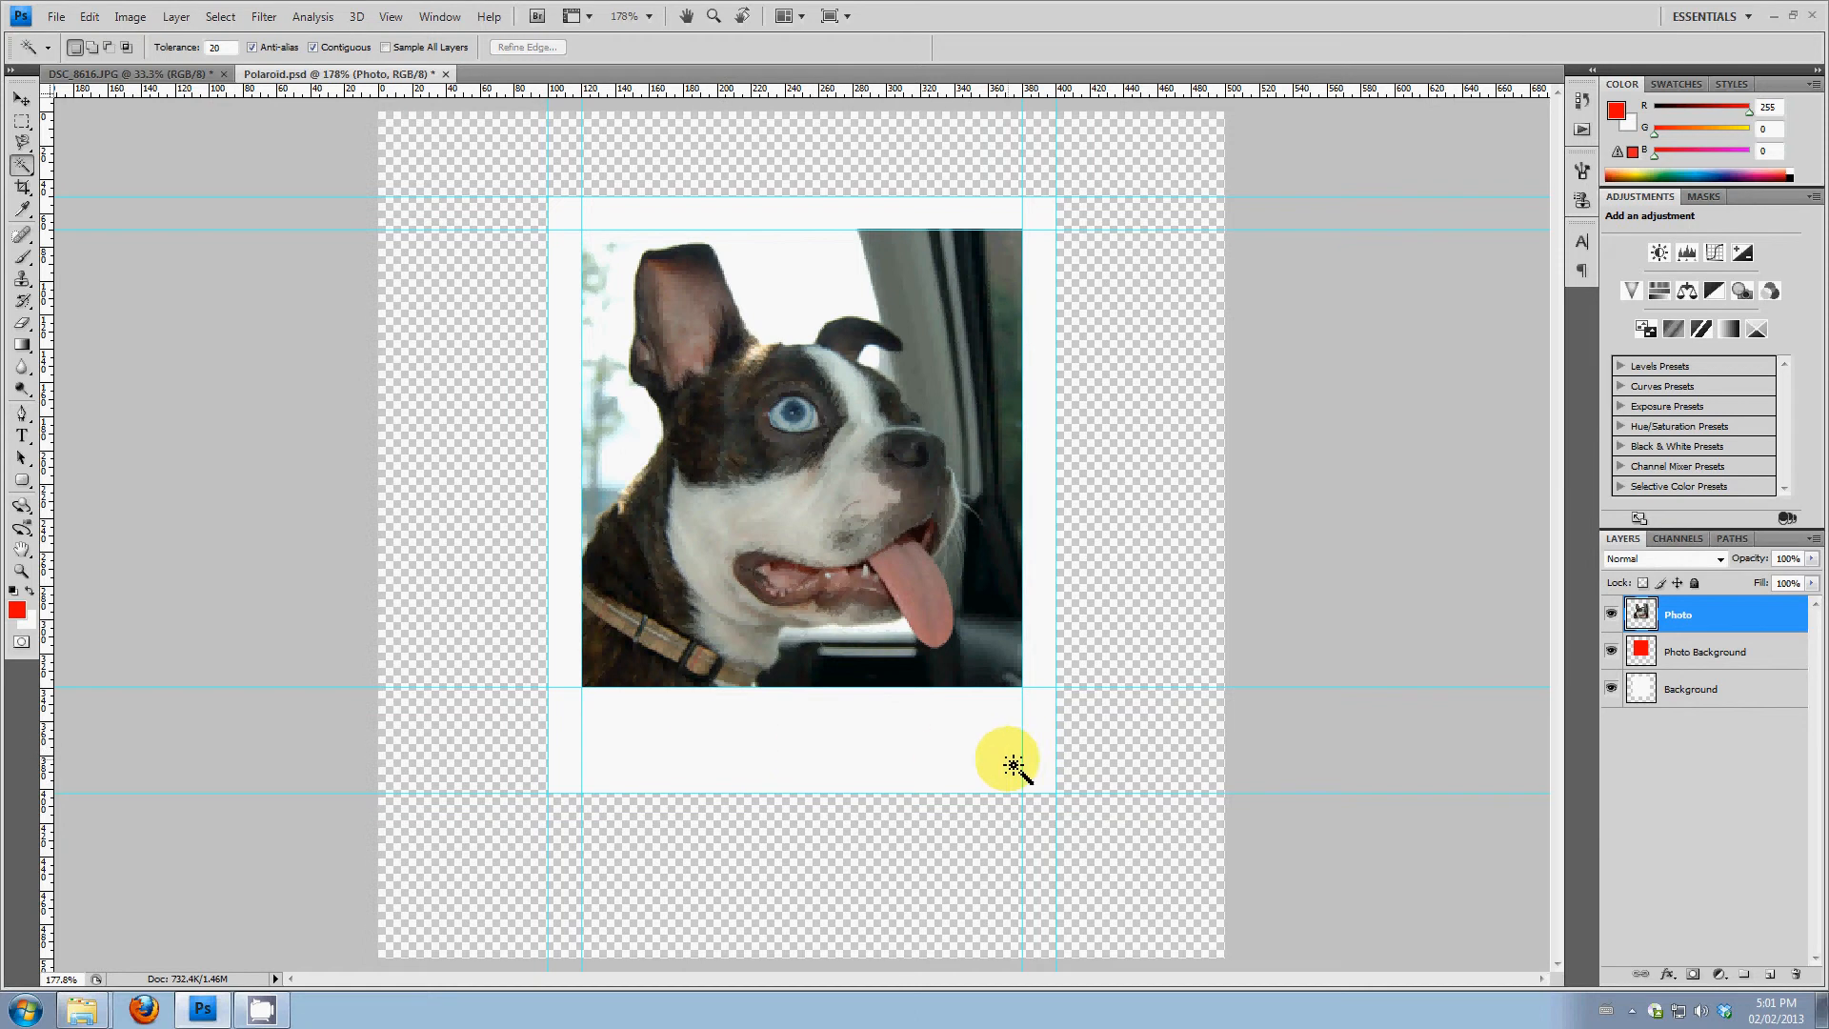
Add a new layer named Text above the Photo layer and enter the caption "Car Ride!" starting in the white strip below the photo
click(1770, 979)
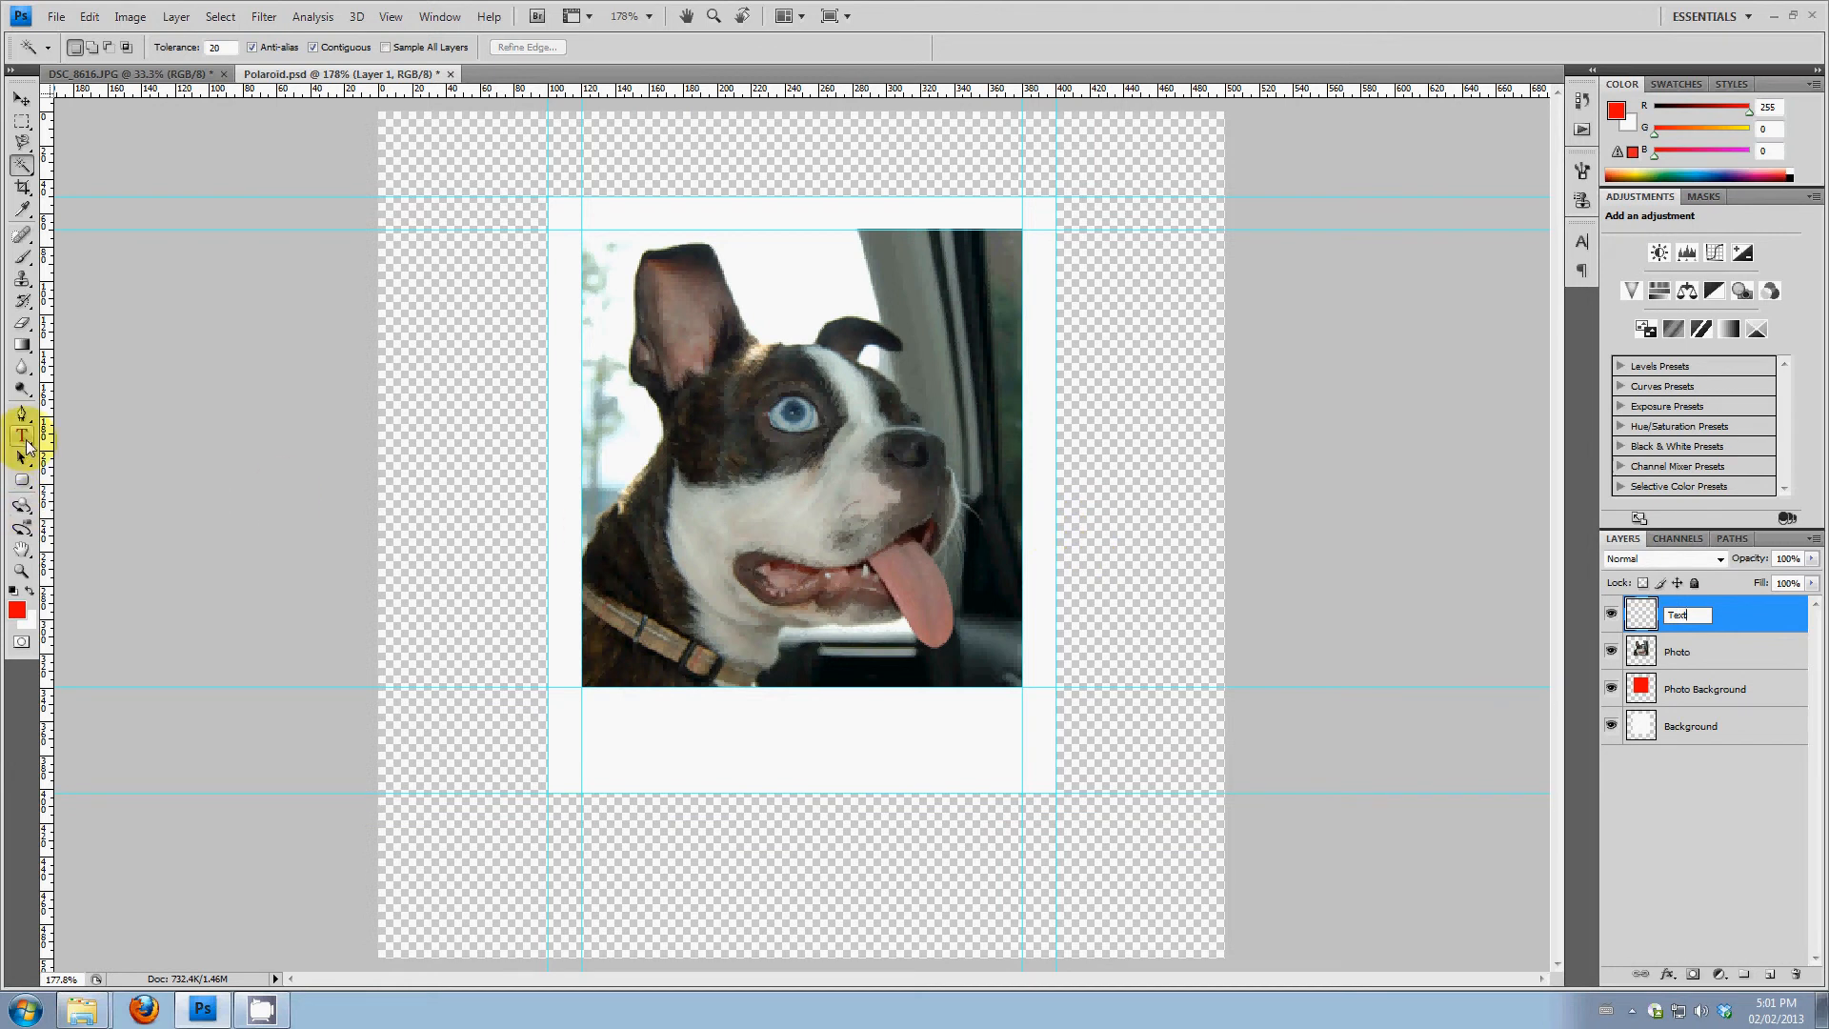
click(27, 444)
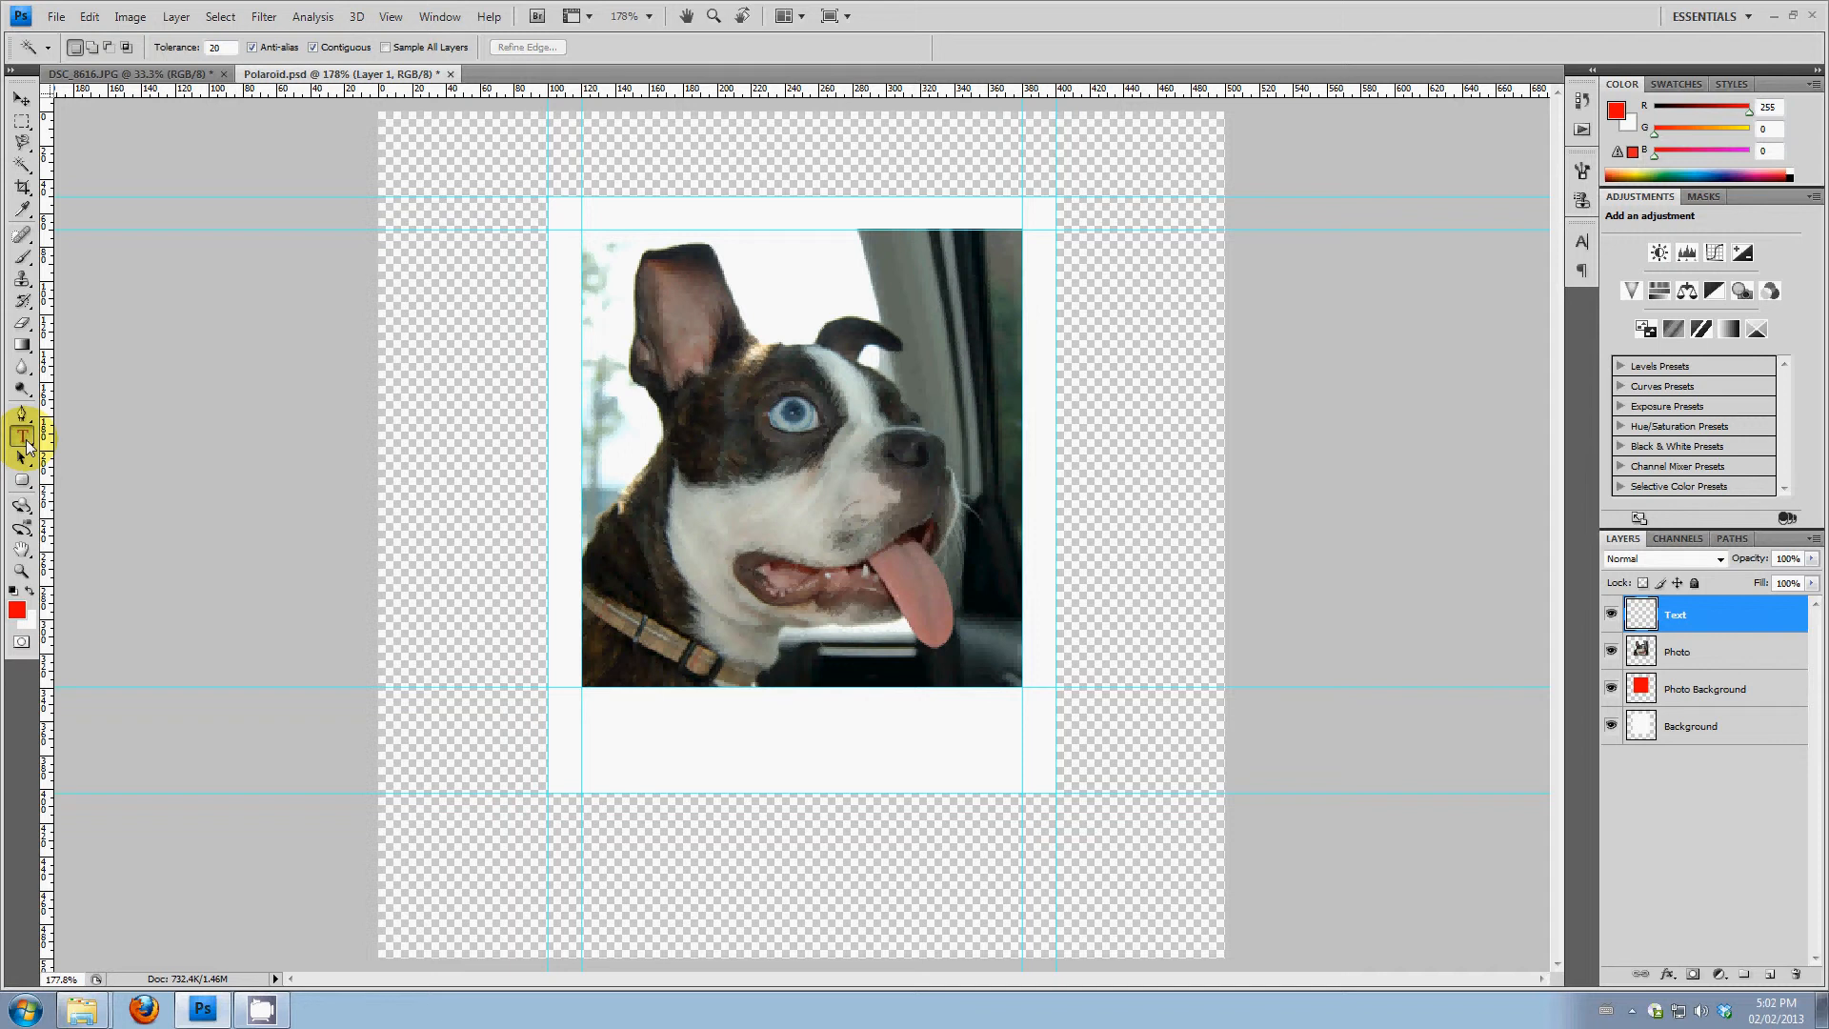
click(26, 439)
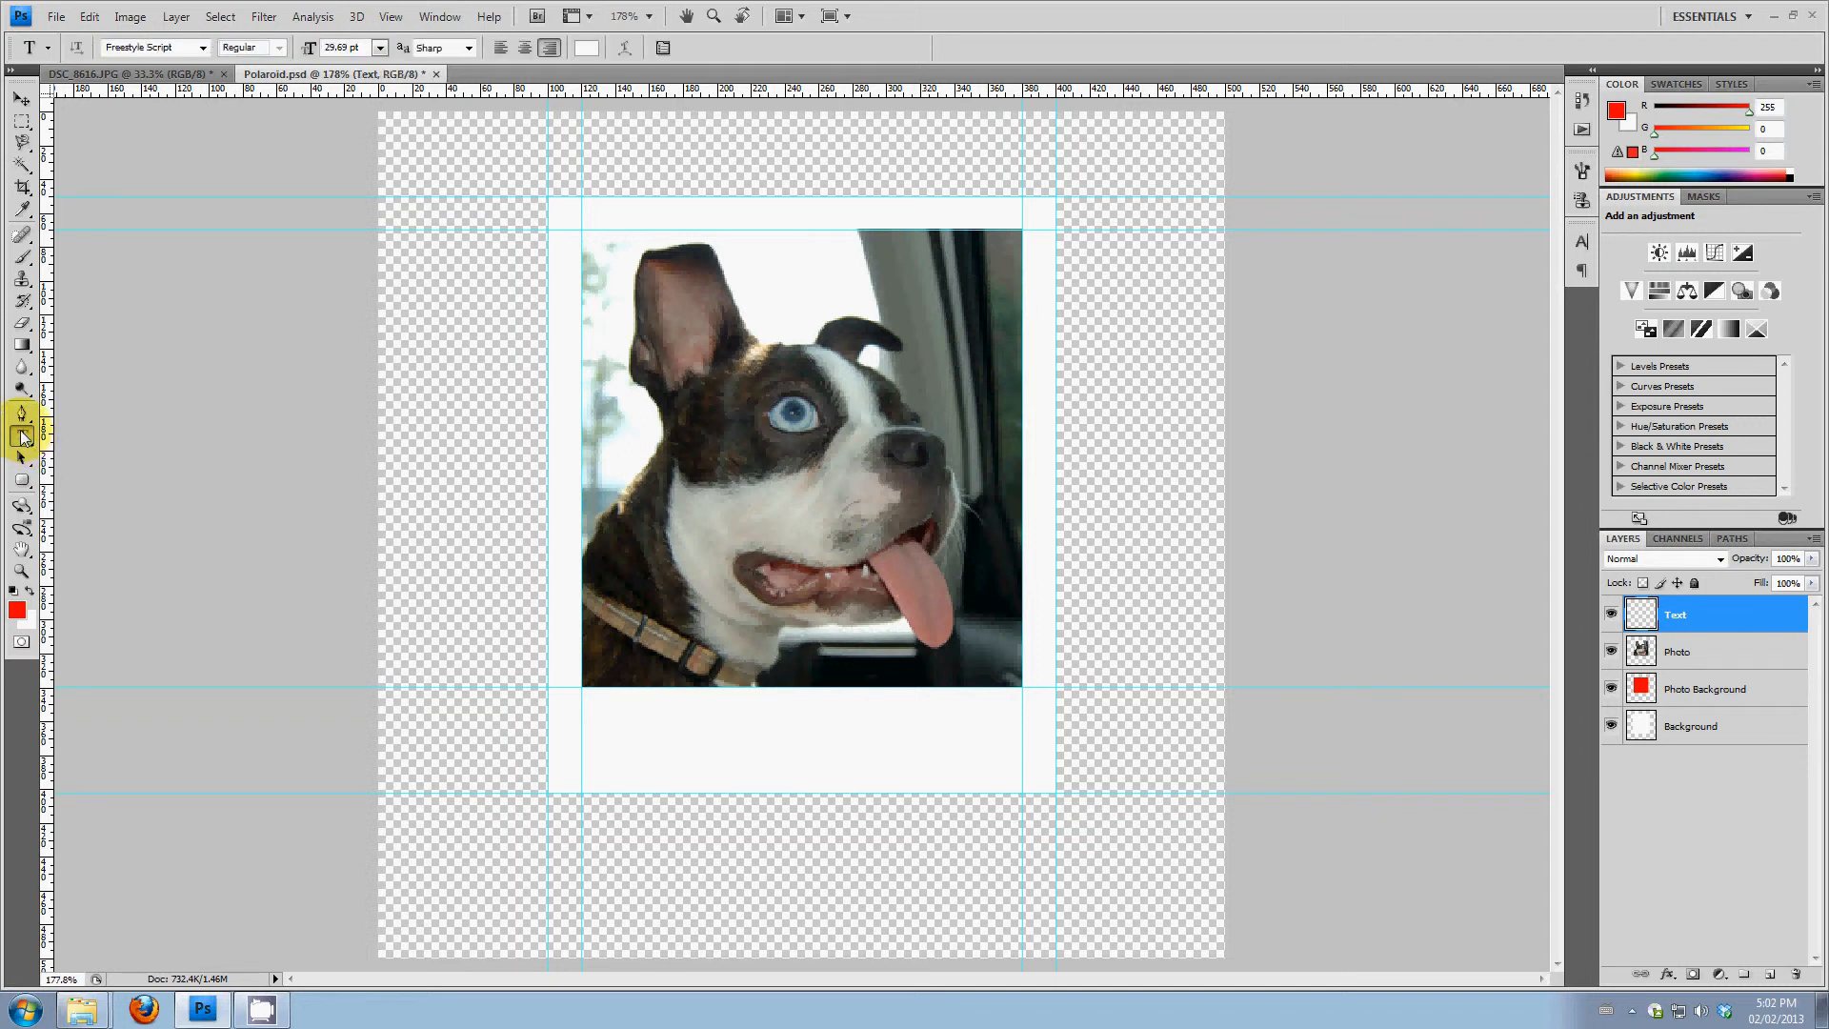
click(645, 756)
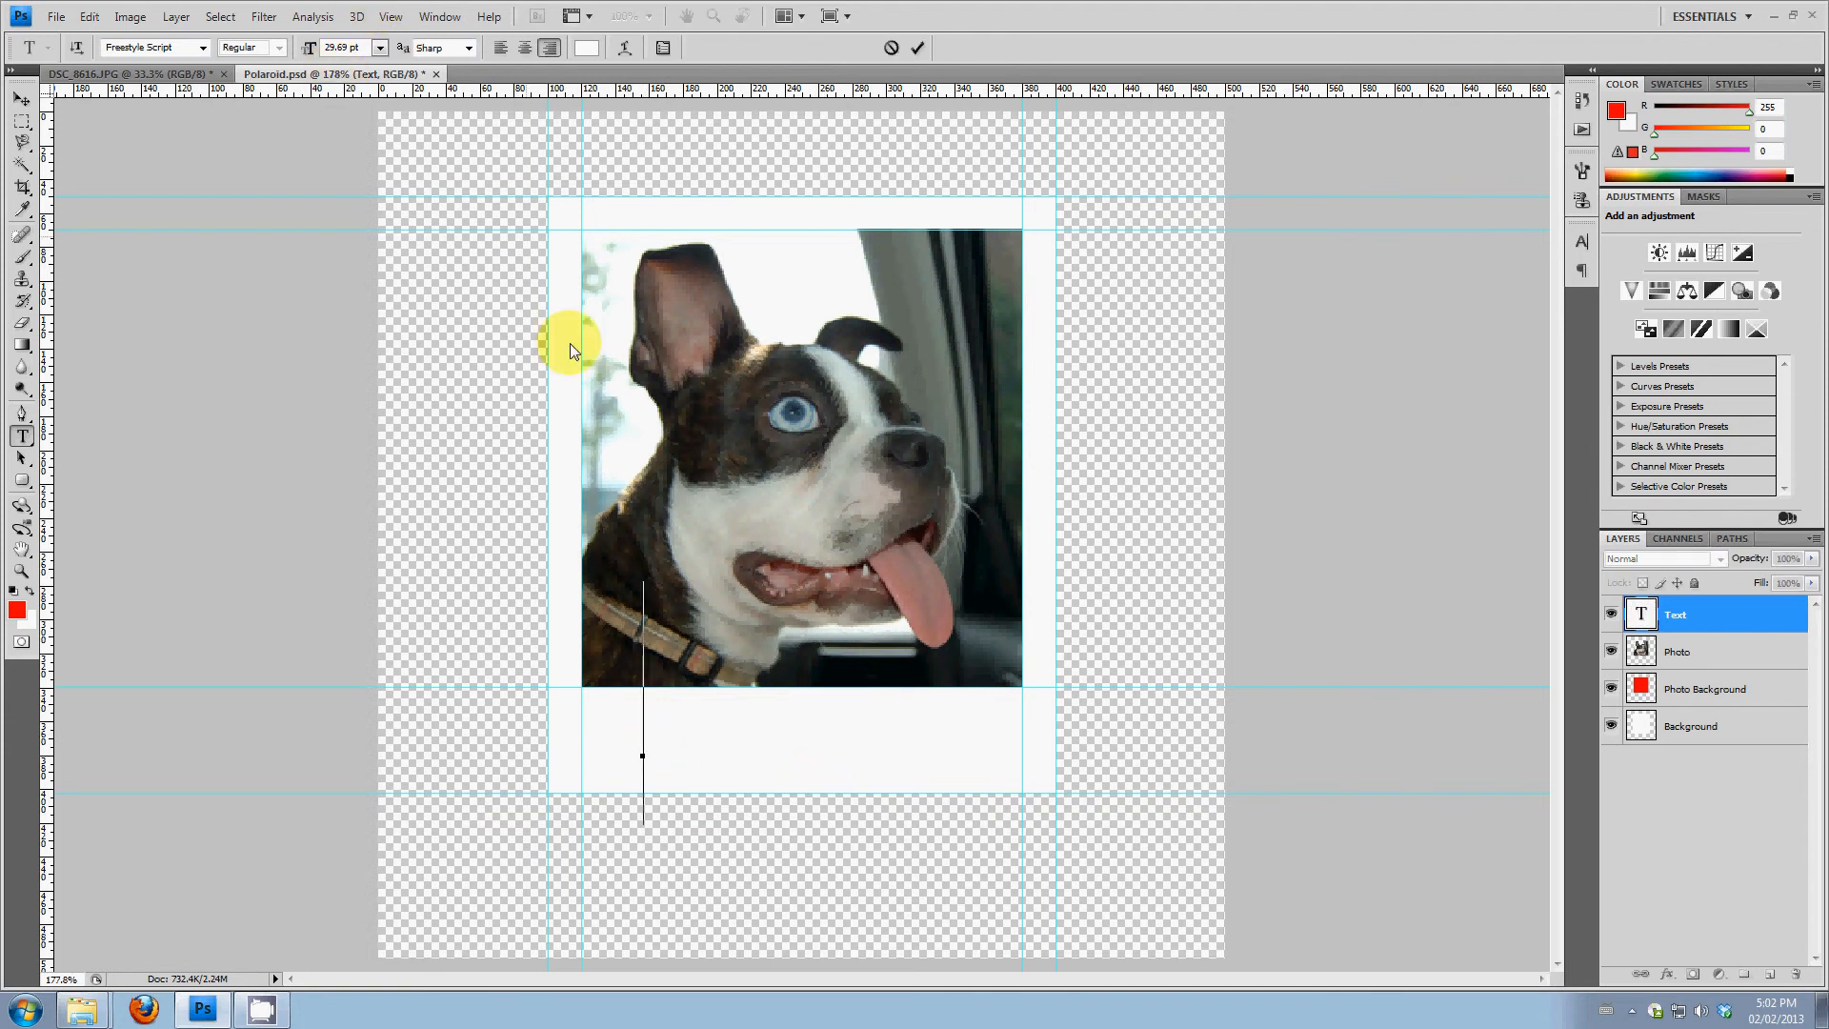
text(Cut)
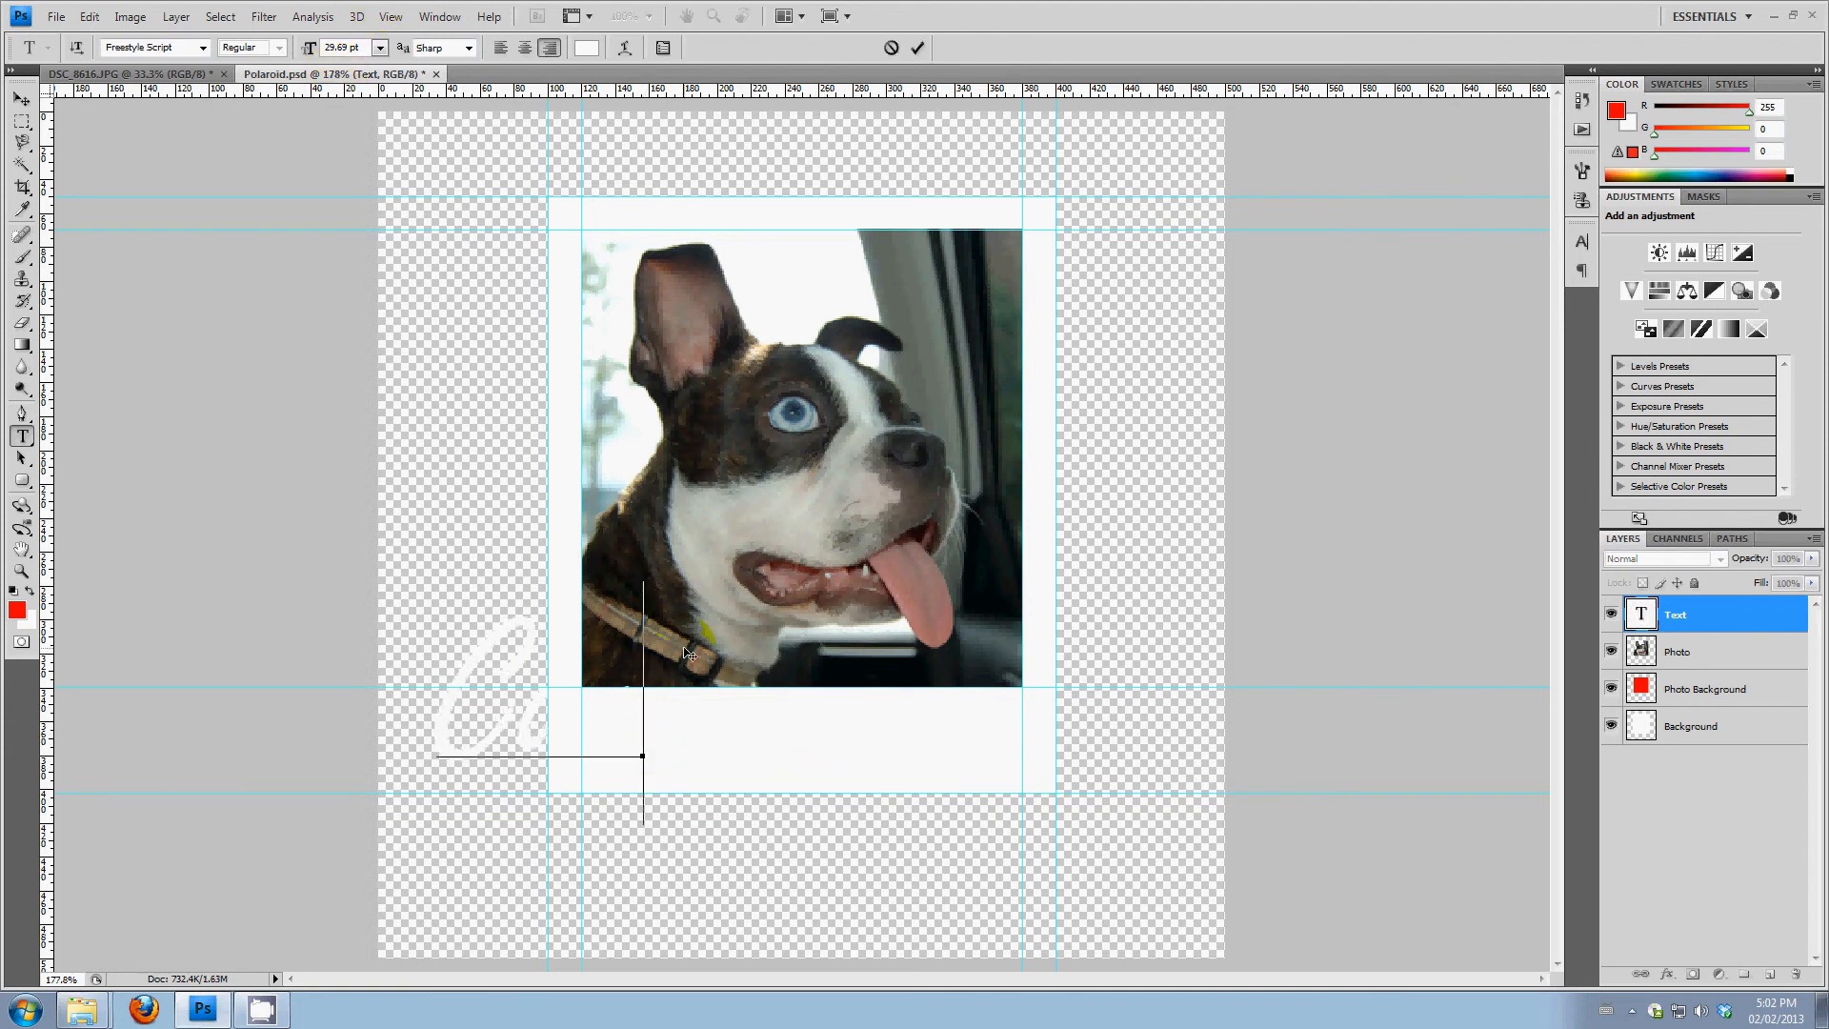
text( Ride)
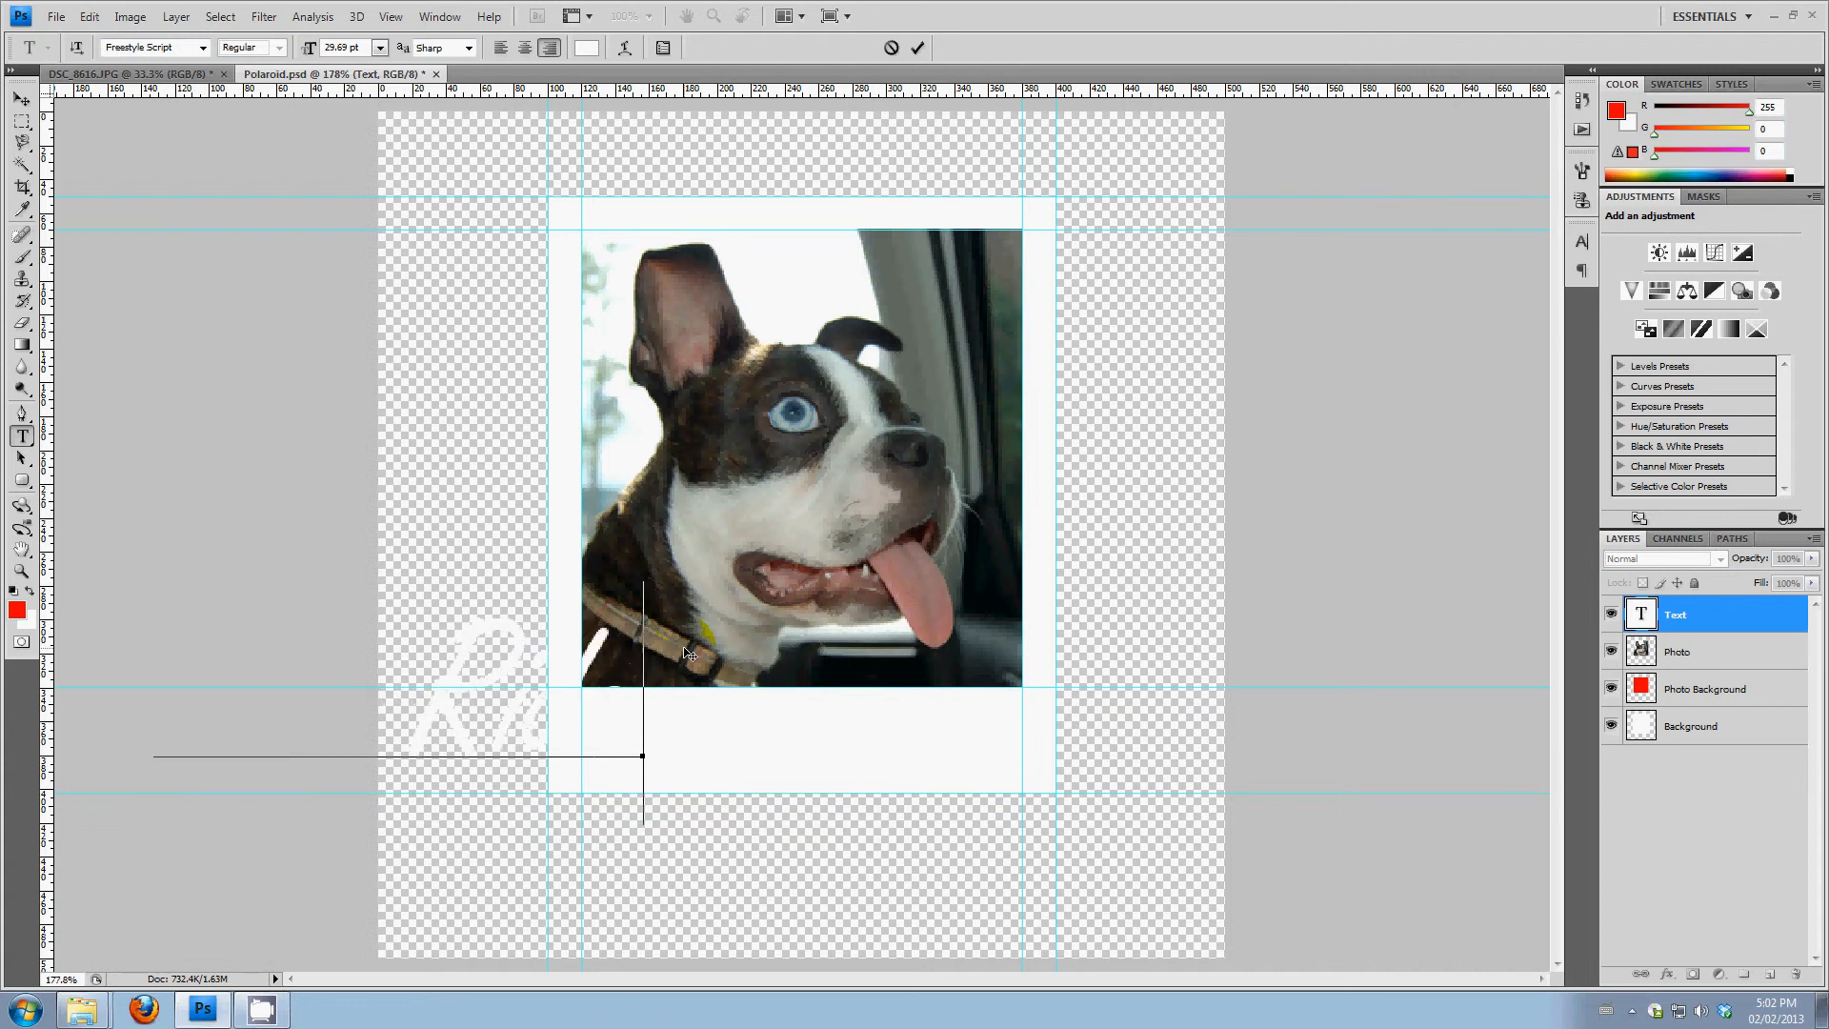
text(!)
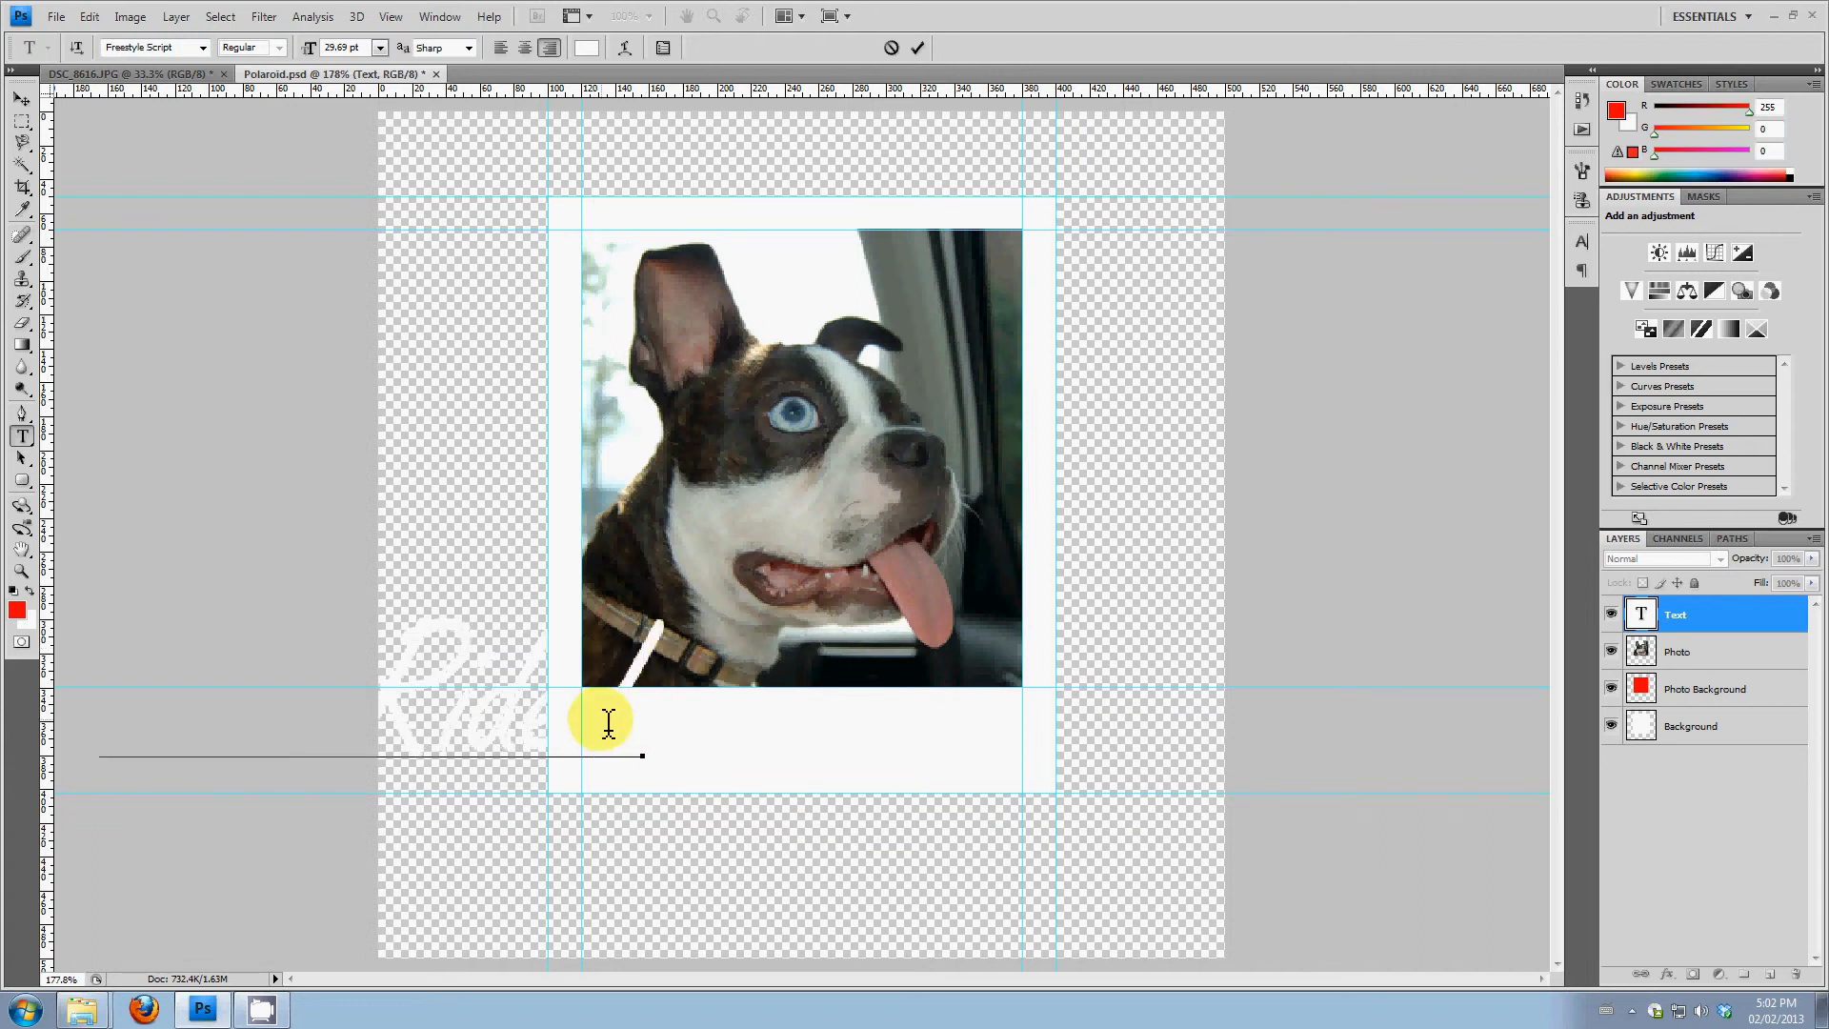
Center-align the whole caption and set its text color to dark grey #423e3e
drag(645, 729, 478, 710)
drag(595, 724, 63, 667)
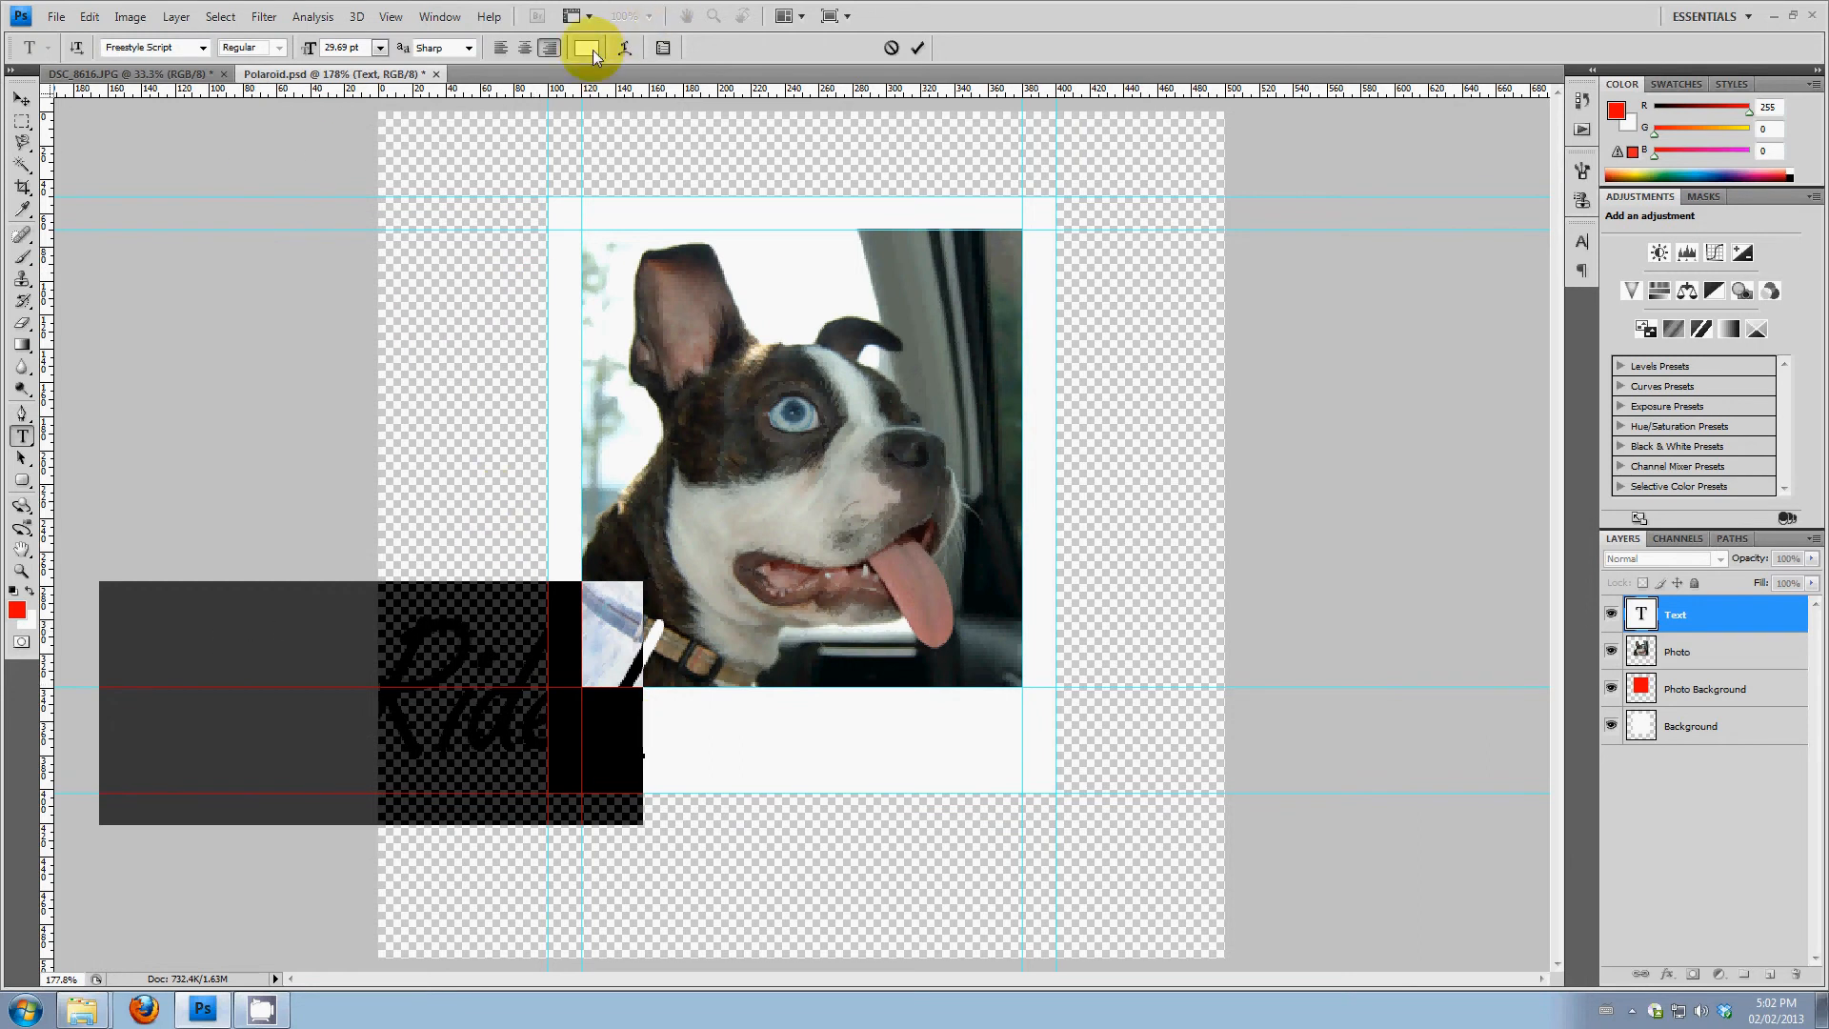
click(525, 49)
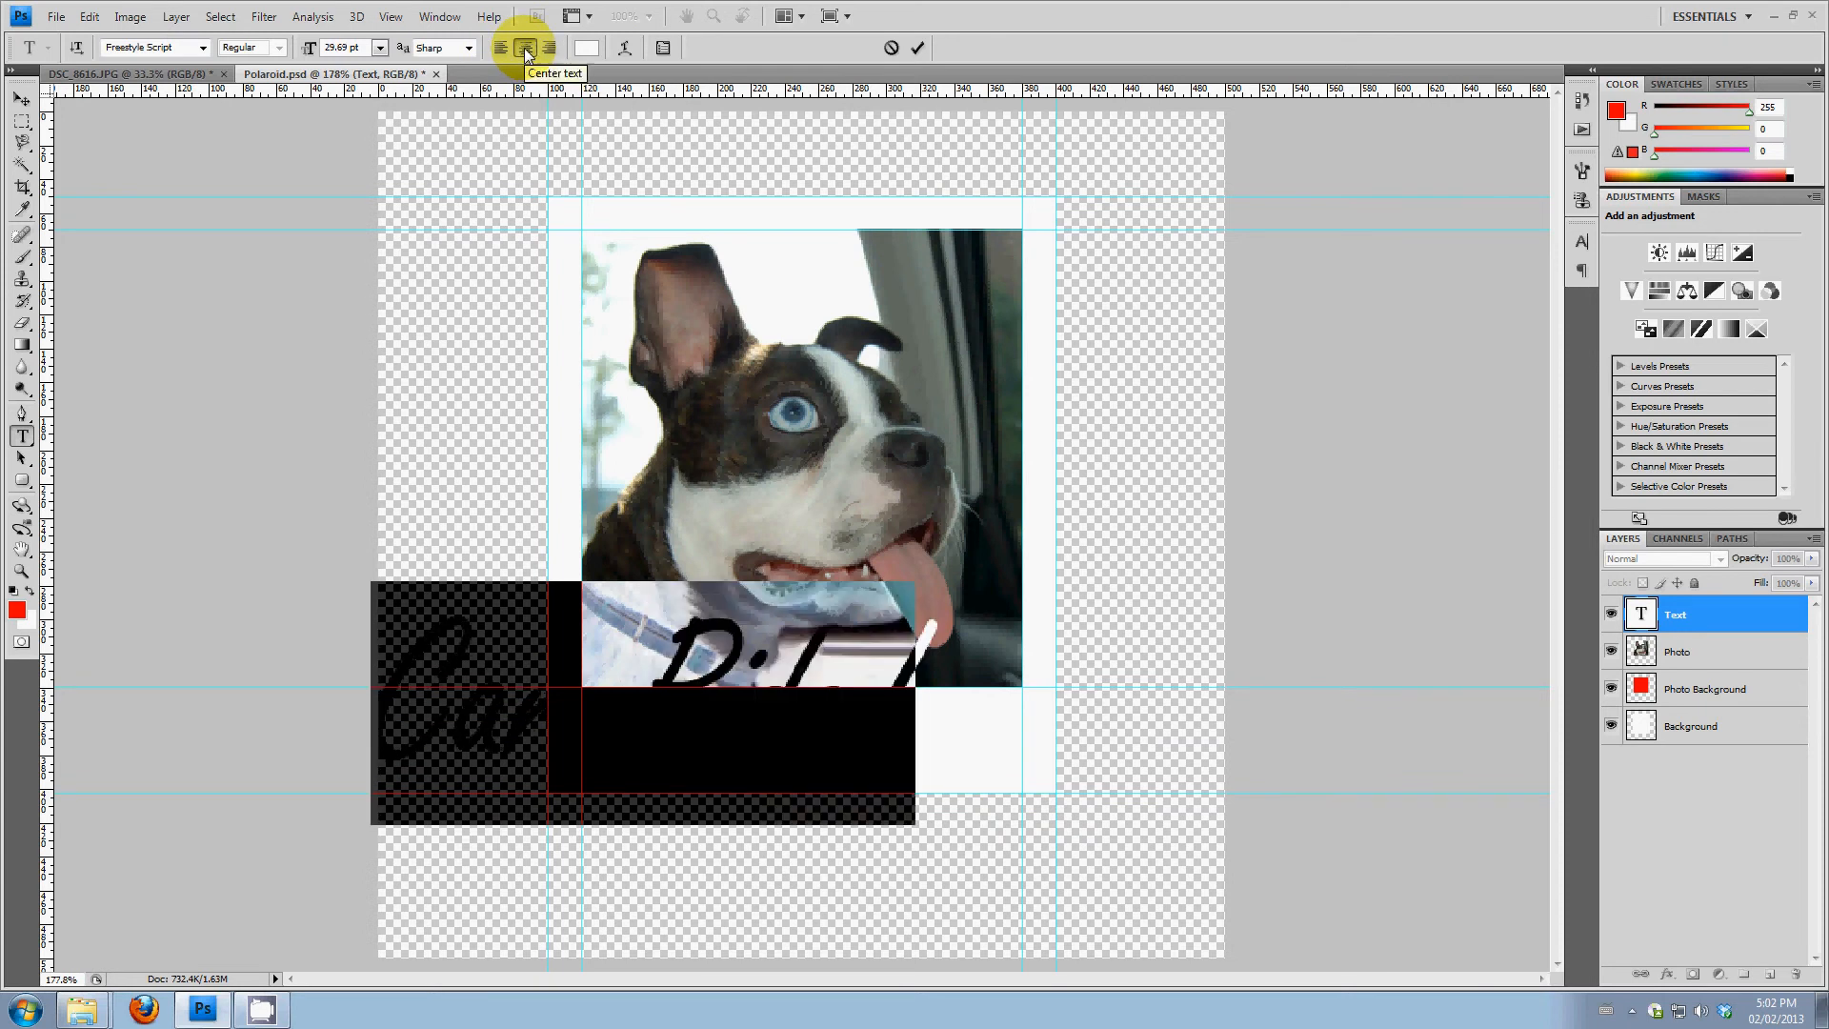
click(590, 52)
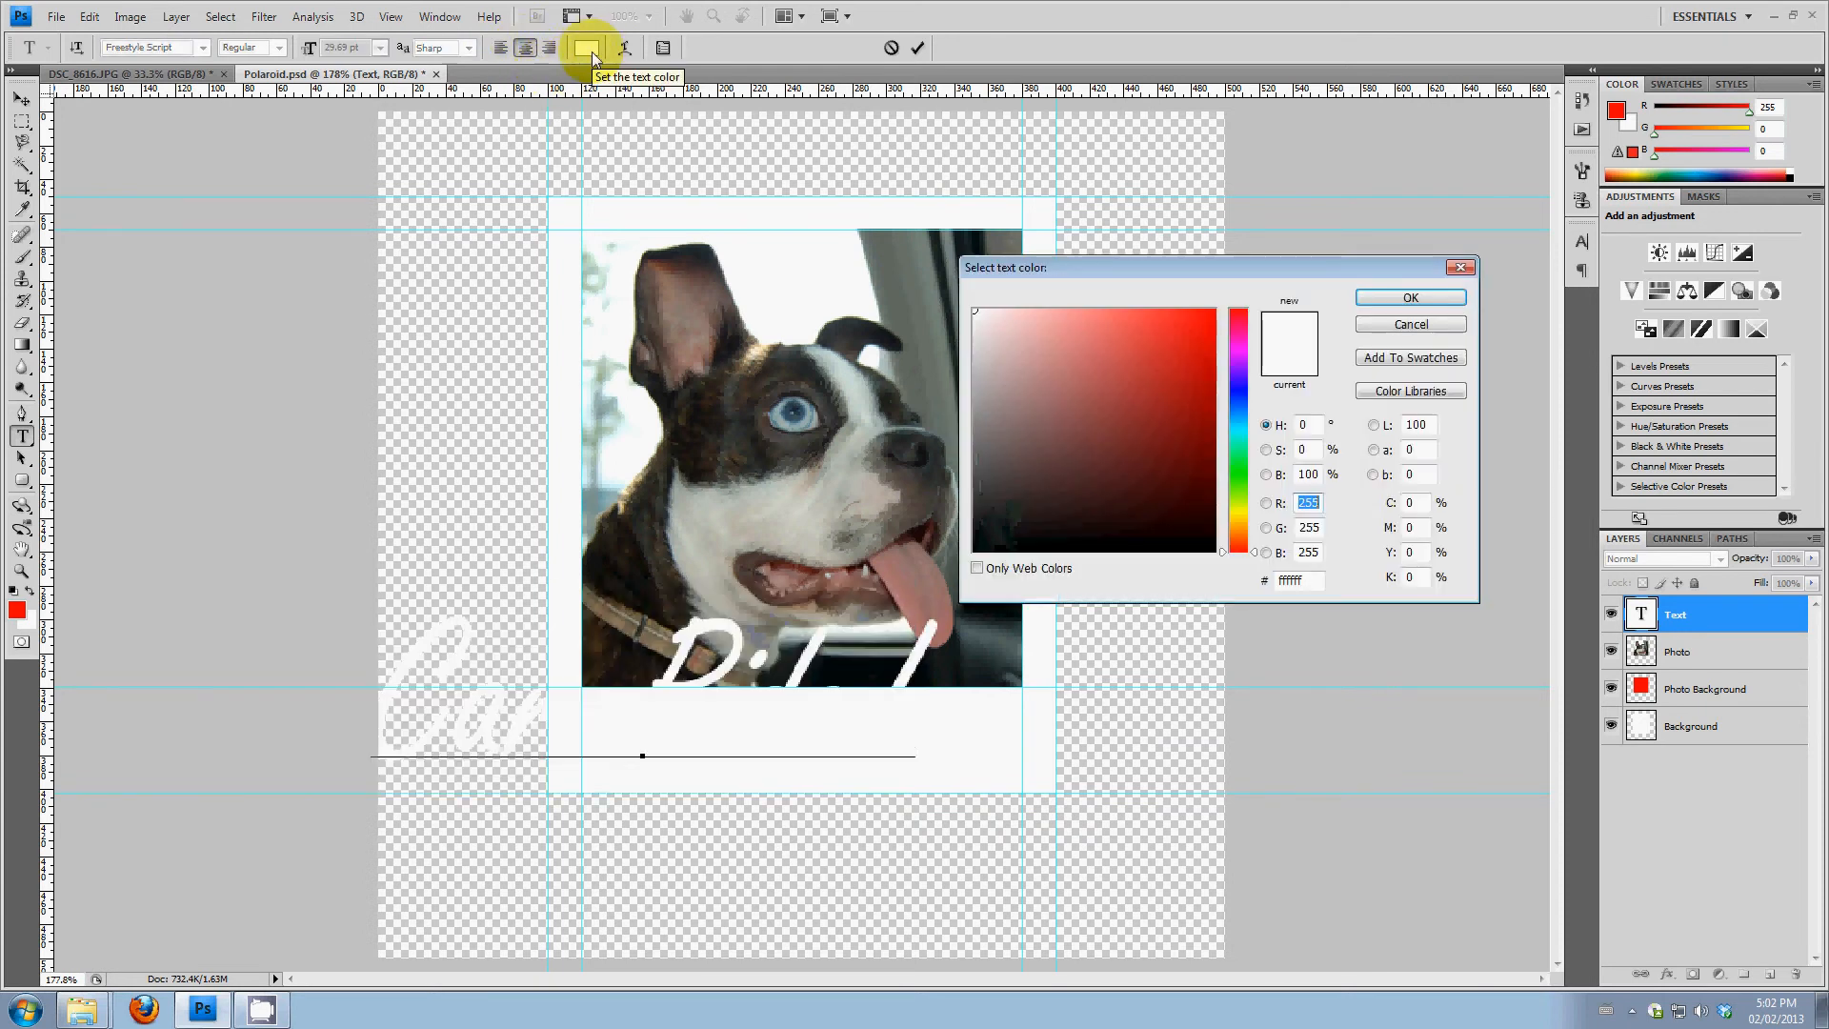
mouse_move(1018, 509)
mouse_down()
mouse_move(989, 513)
mouse_move(993, 488)
mouse_up()
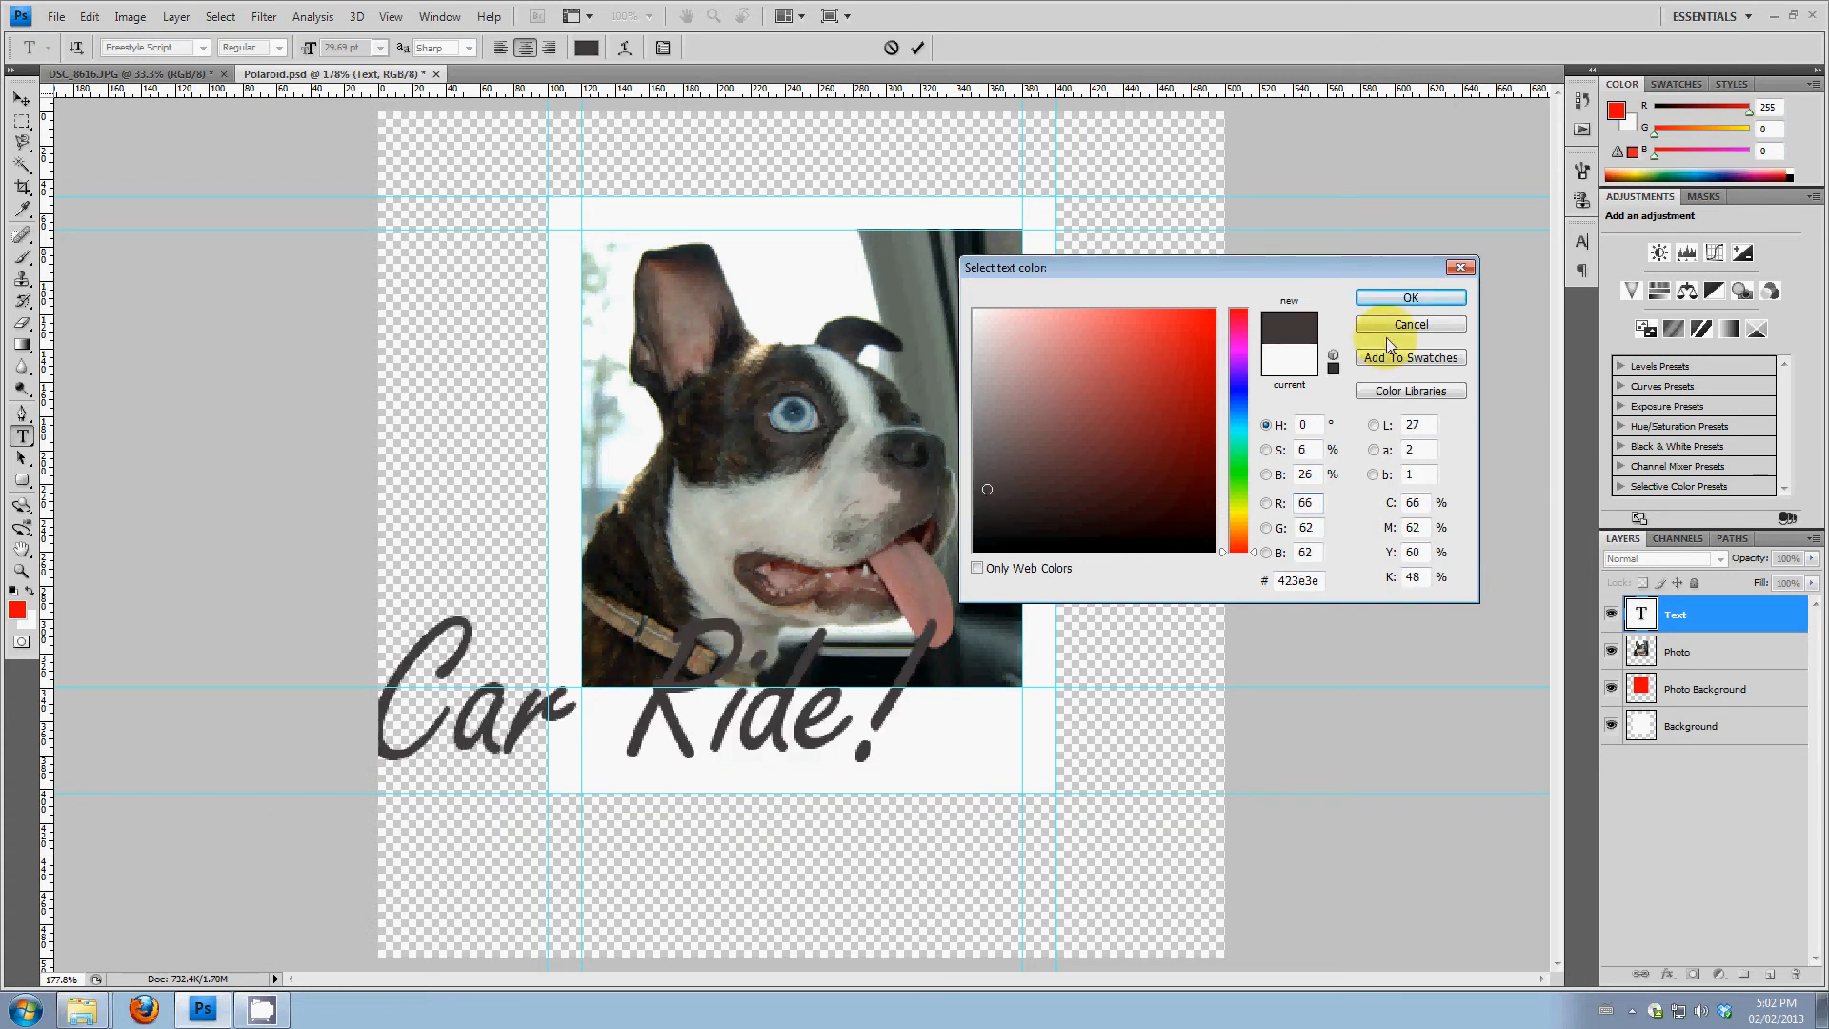
click(1408, 297)
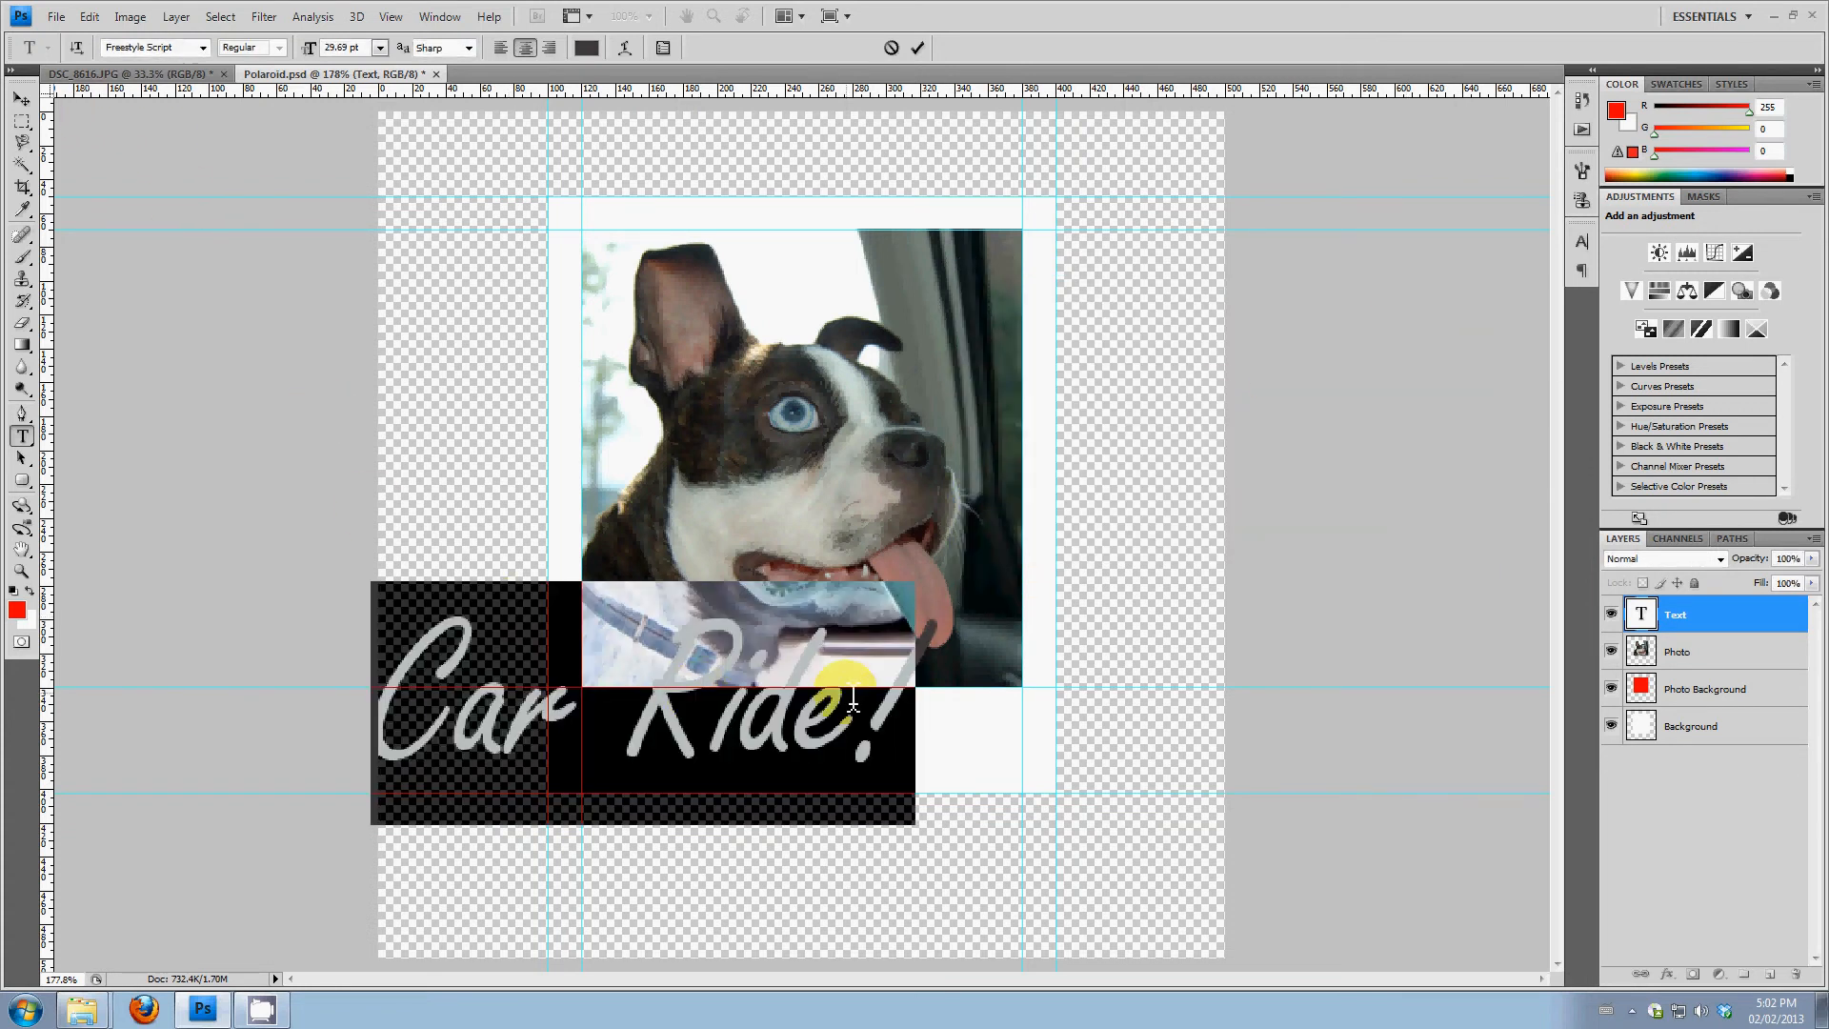
Set the caption's font size to 12 pt and move it to the middle of the white strip below the photo
click(380, 48)
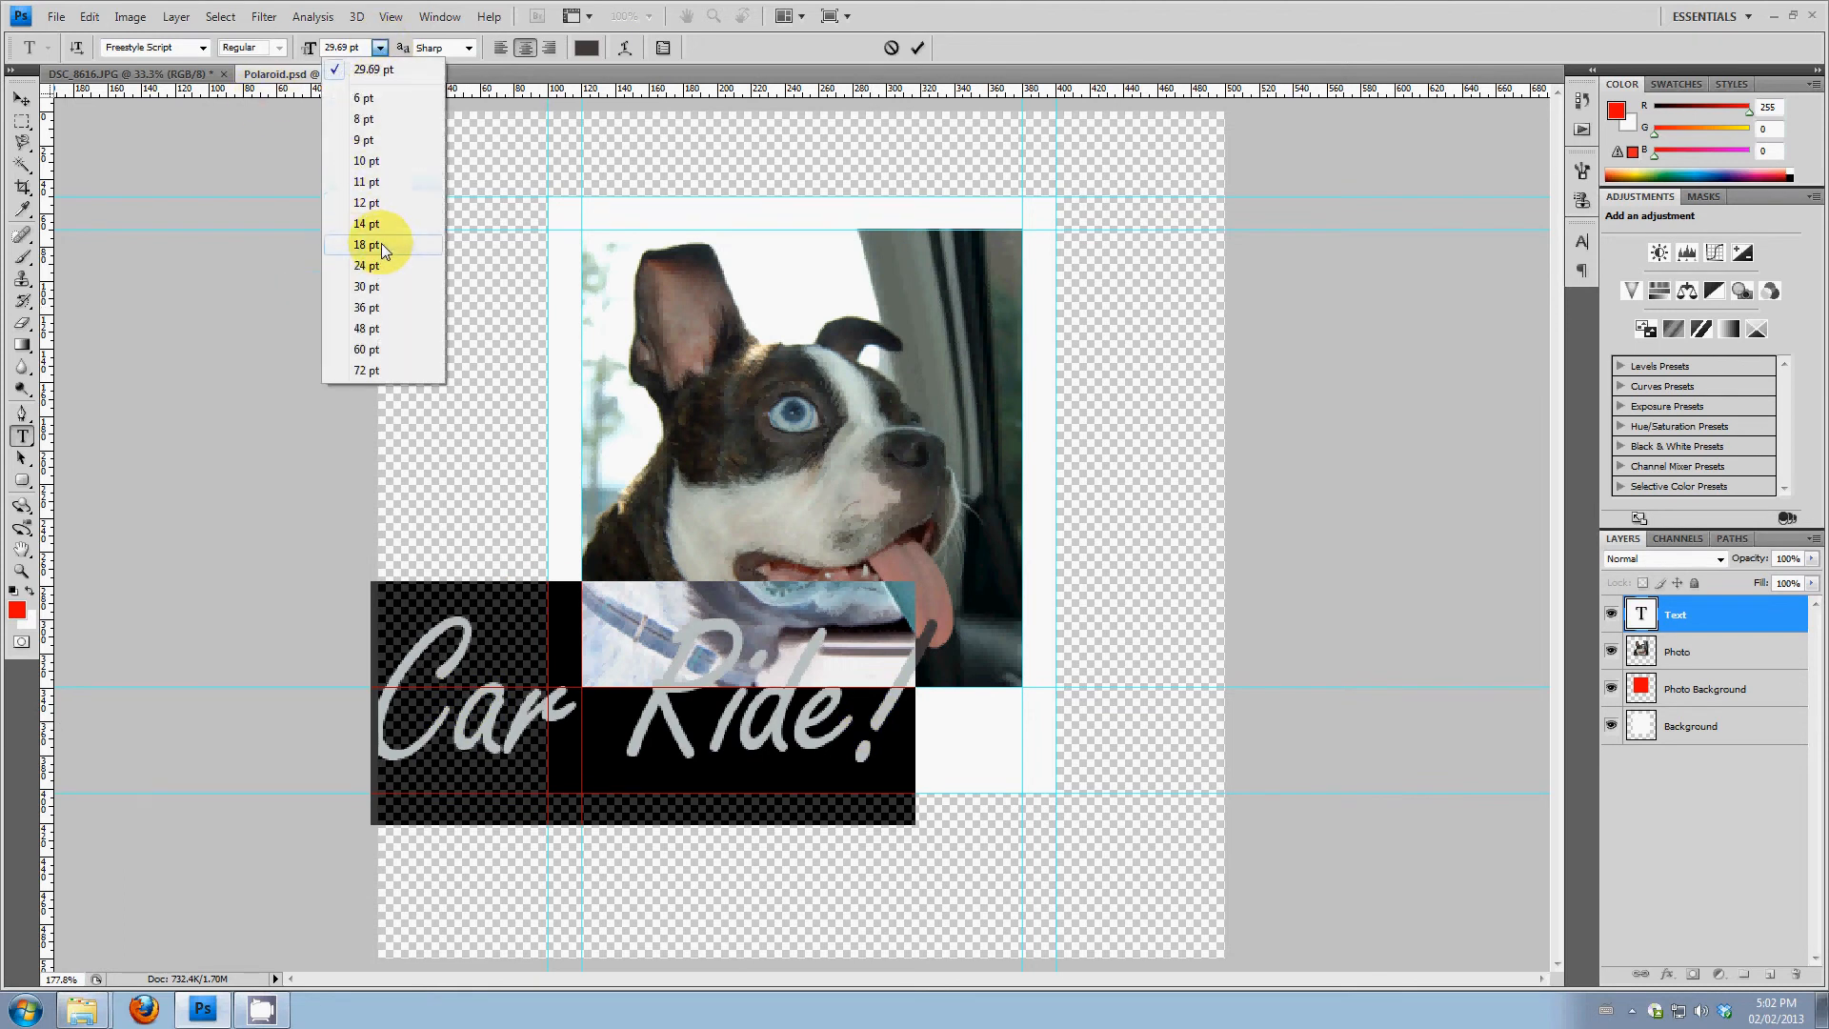
click(381, 244)
click(380, 47)
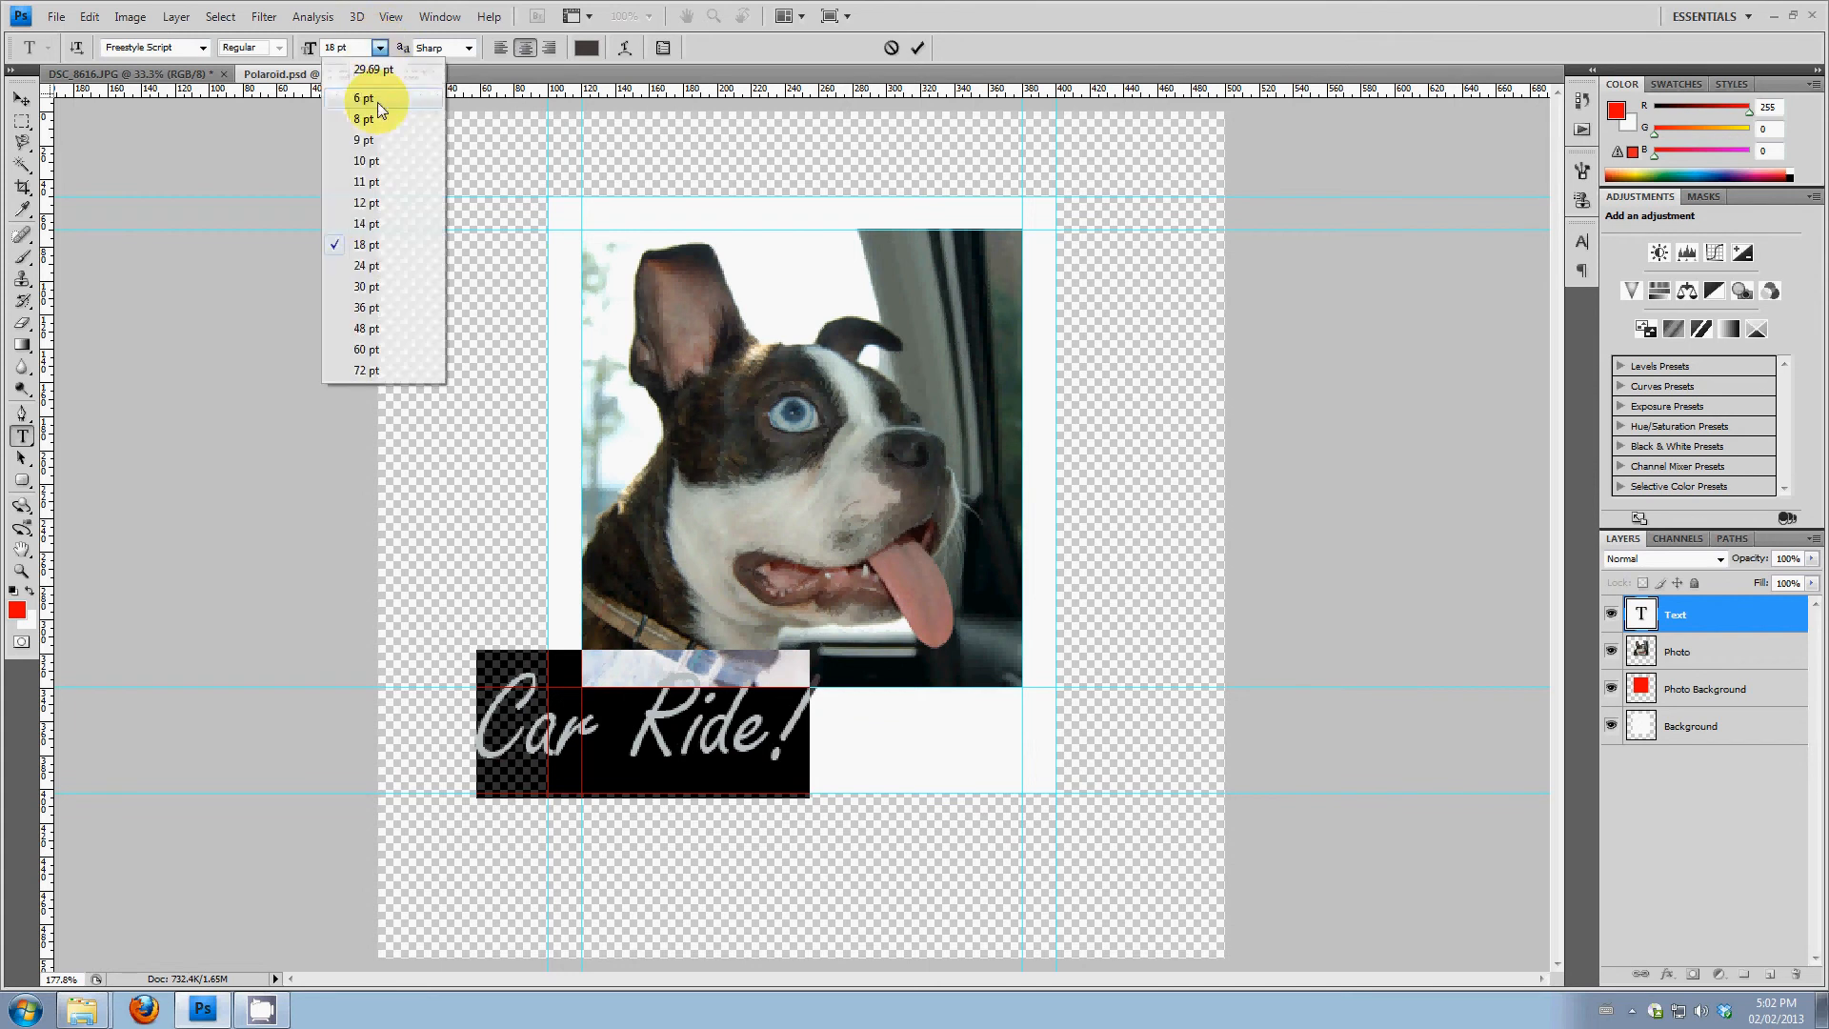
click(366, 202)
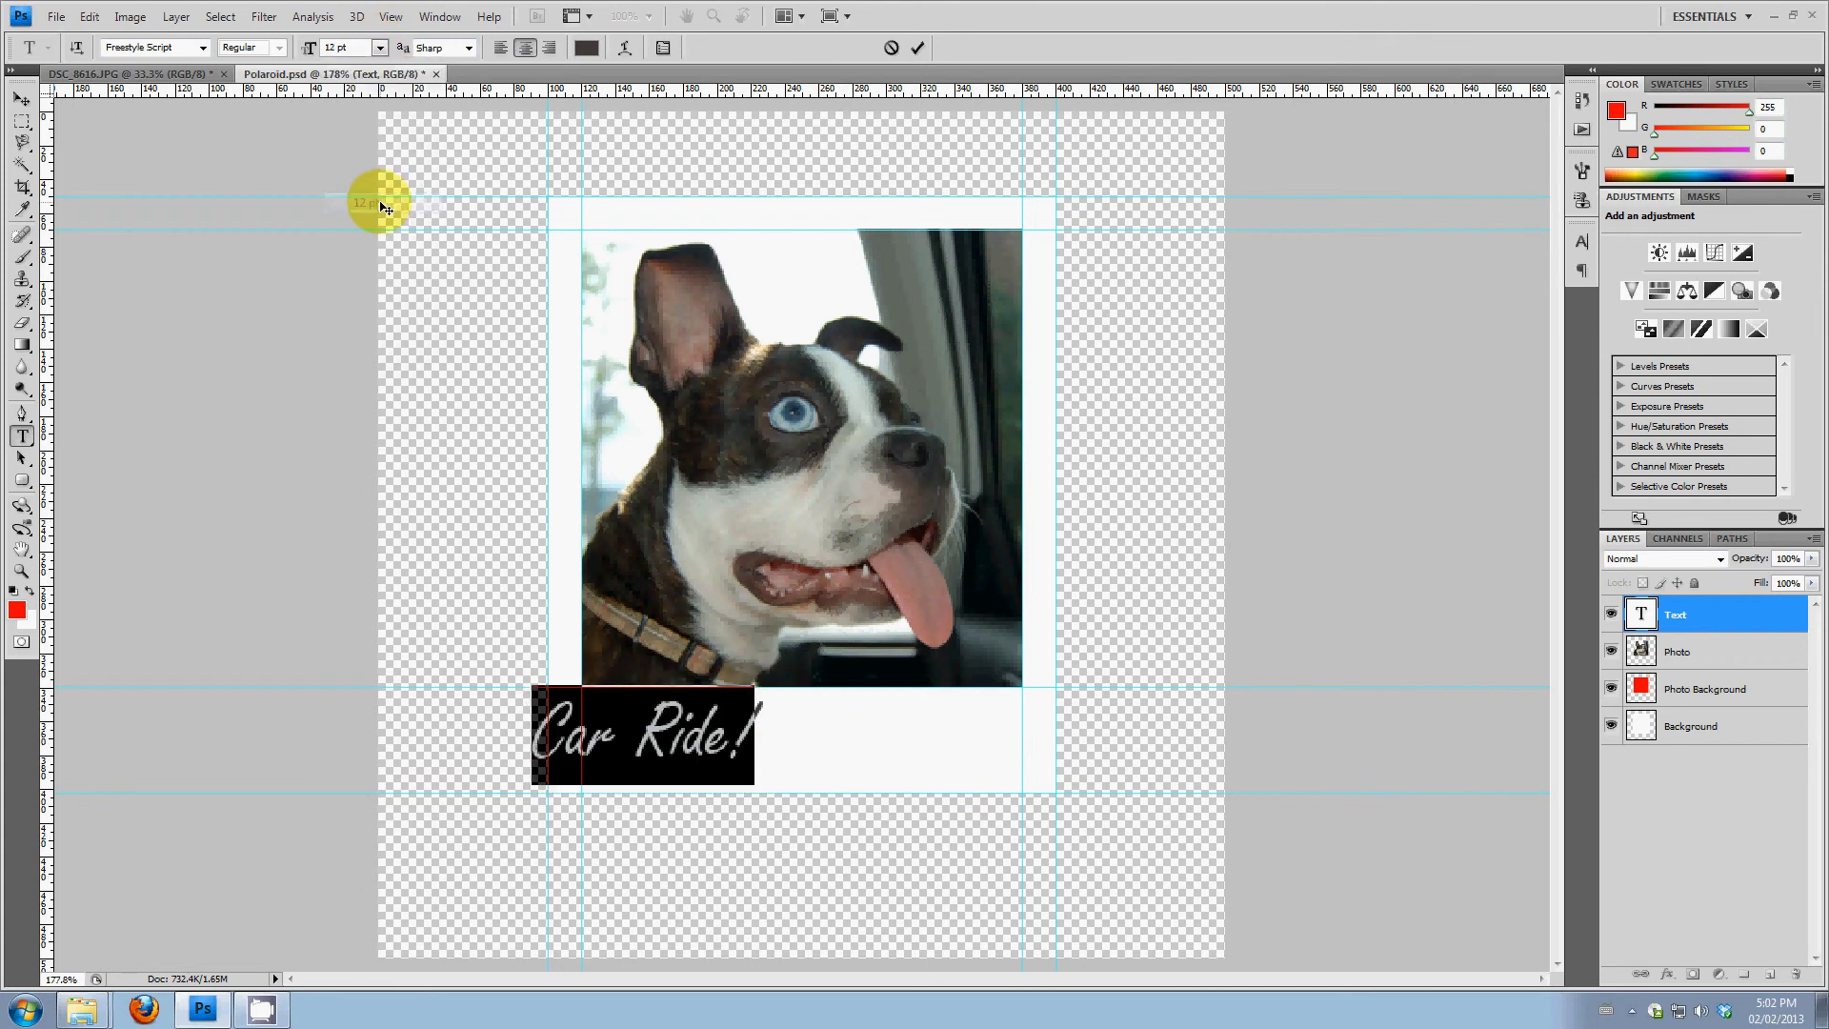
click(20, 107)
click(691, 731)
drag(688, 741, 826, 748)
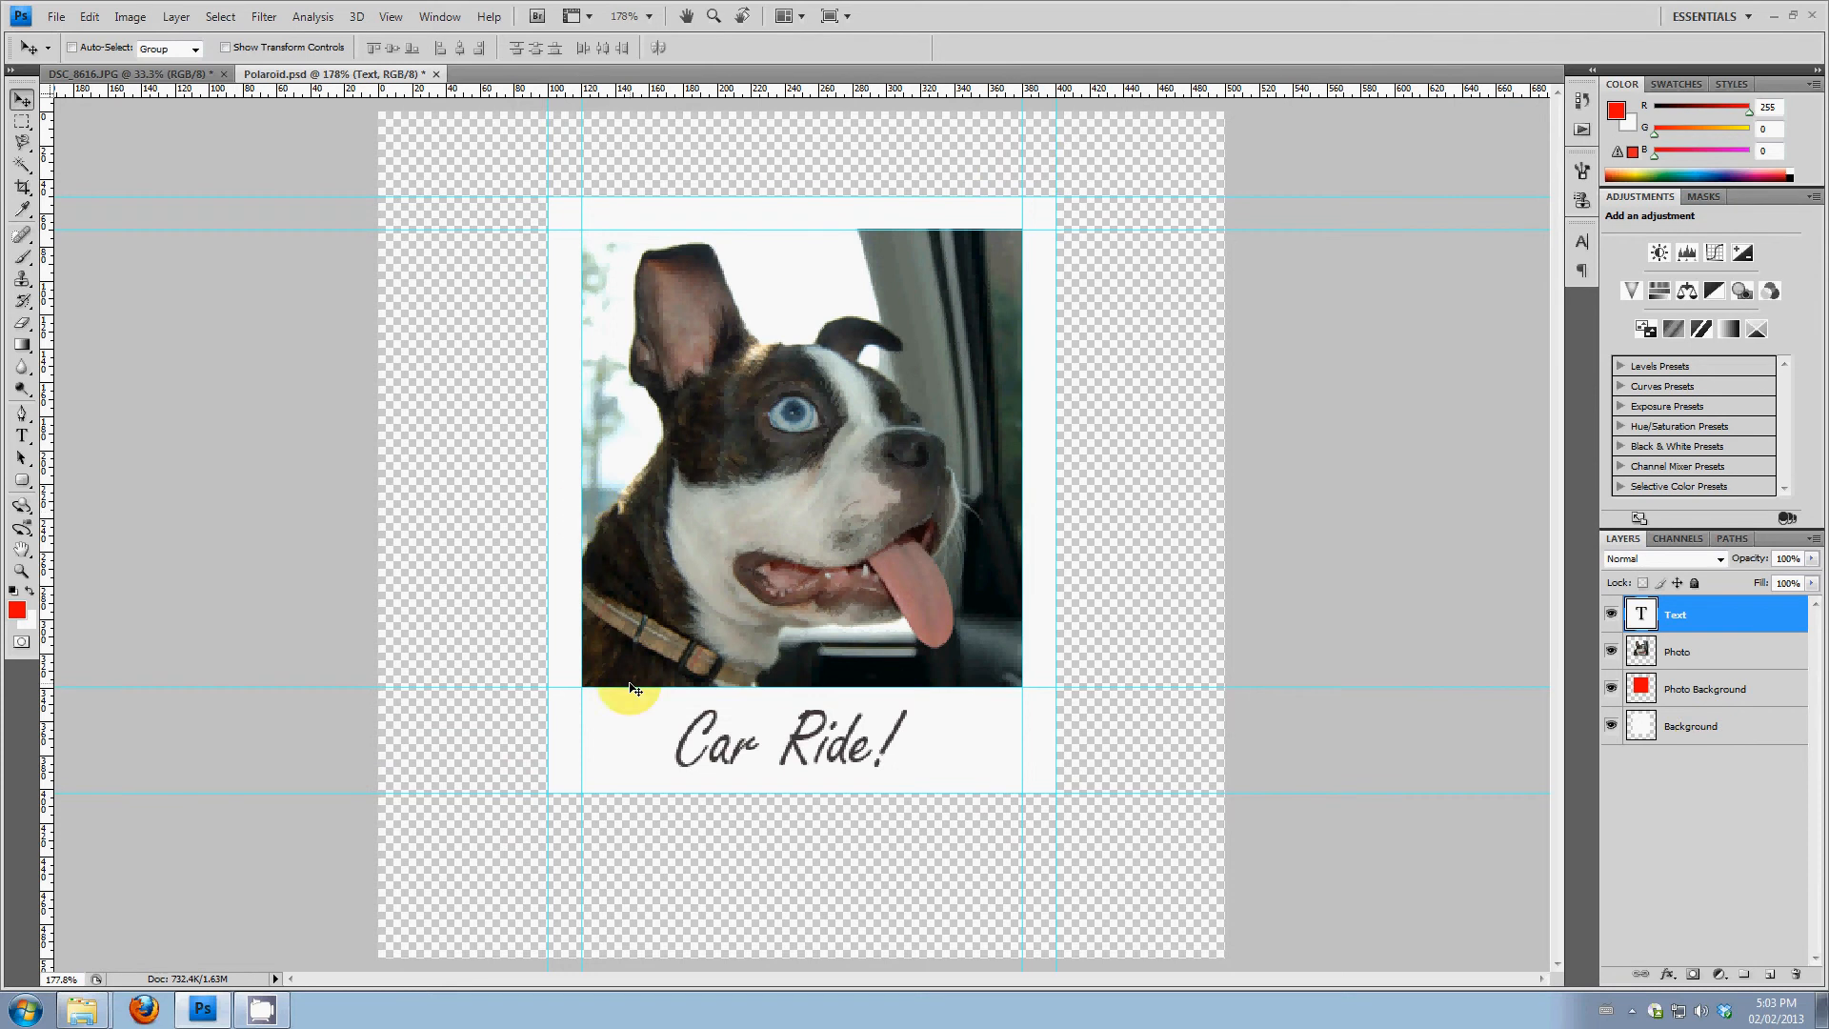
Add a Drop Shadow effect to the Background layer and open its settings
click(1730, 732)
right_click(1746, 726)
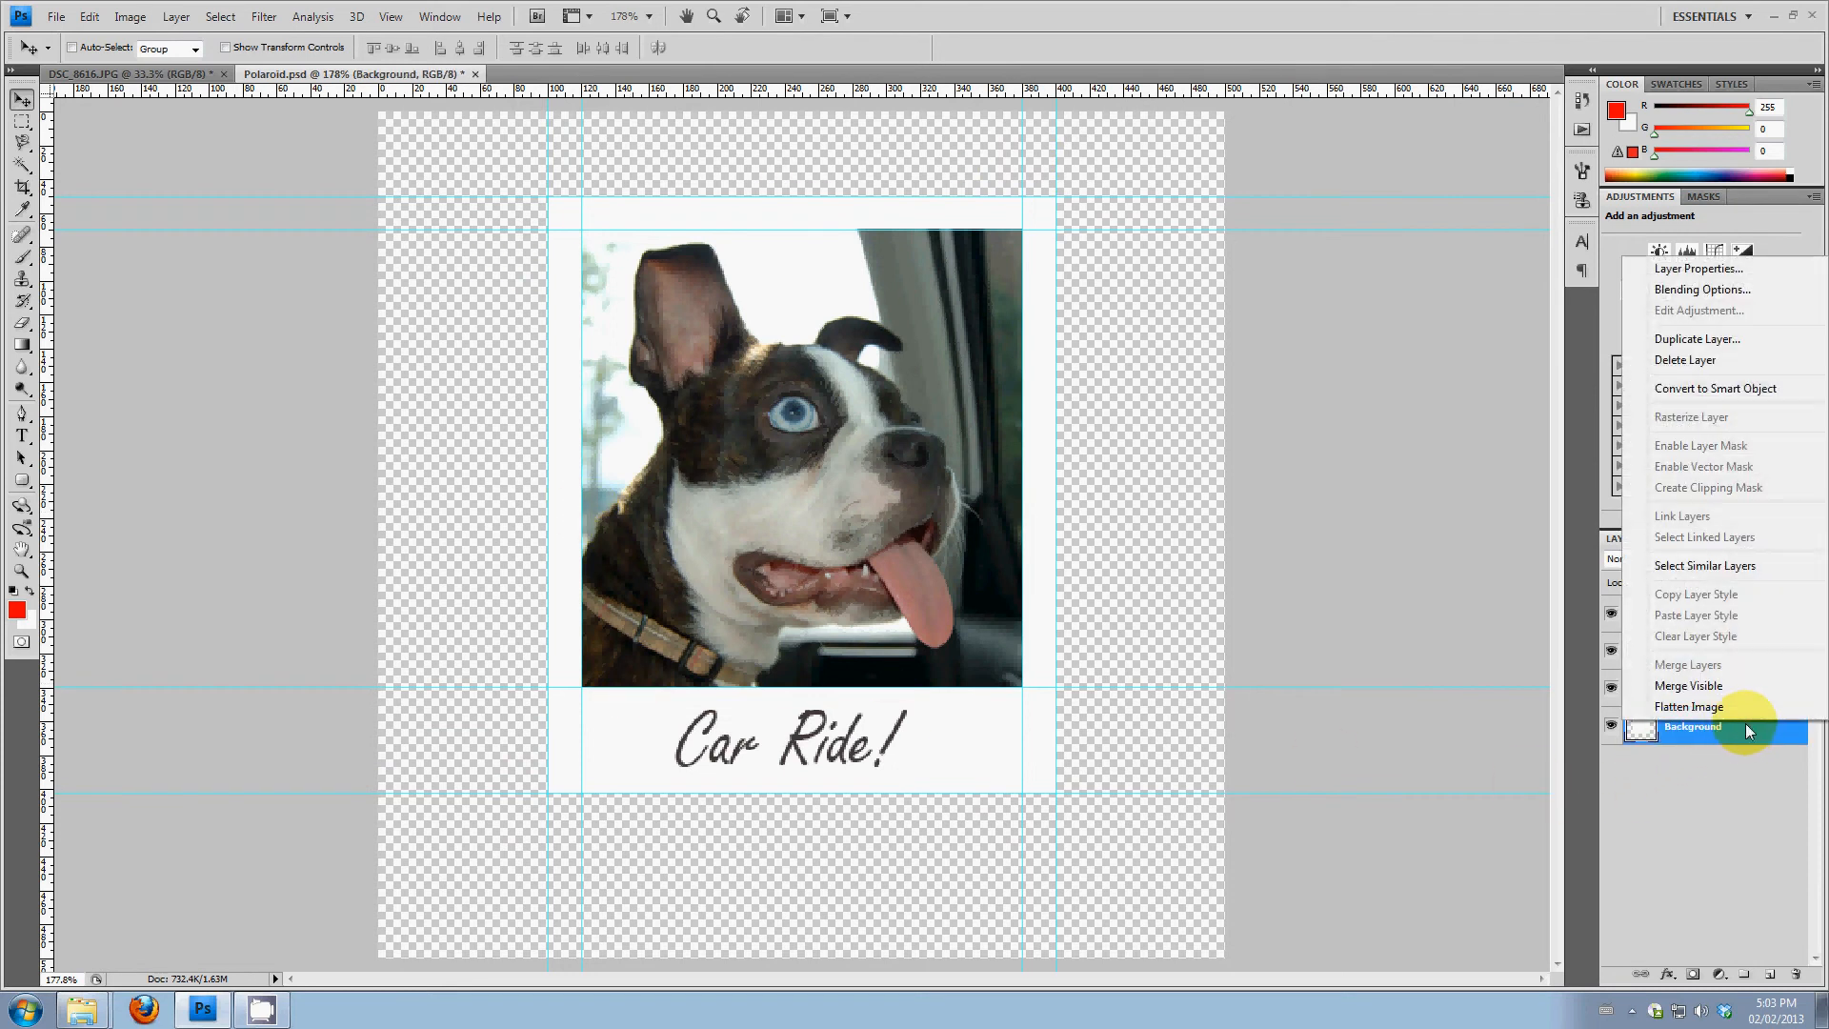
click(1731, 292)
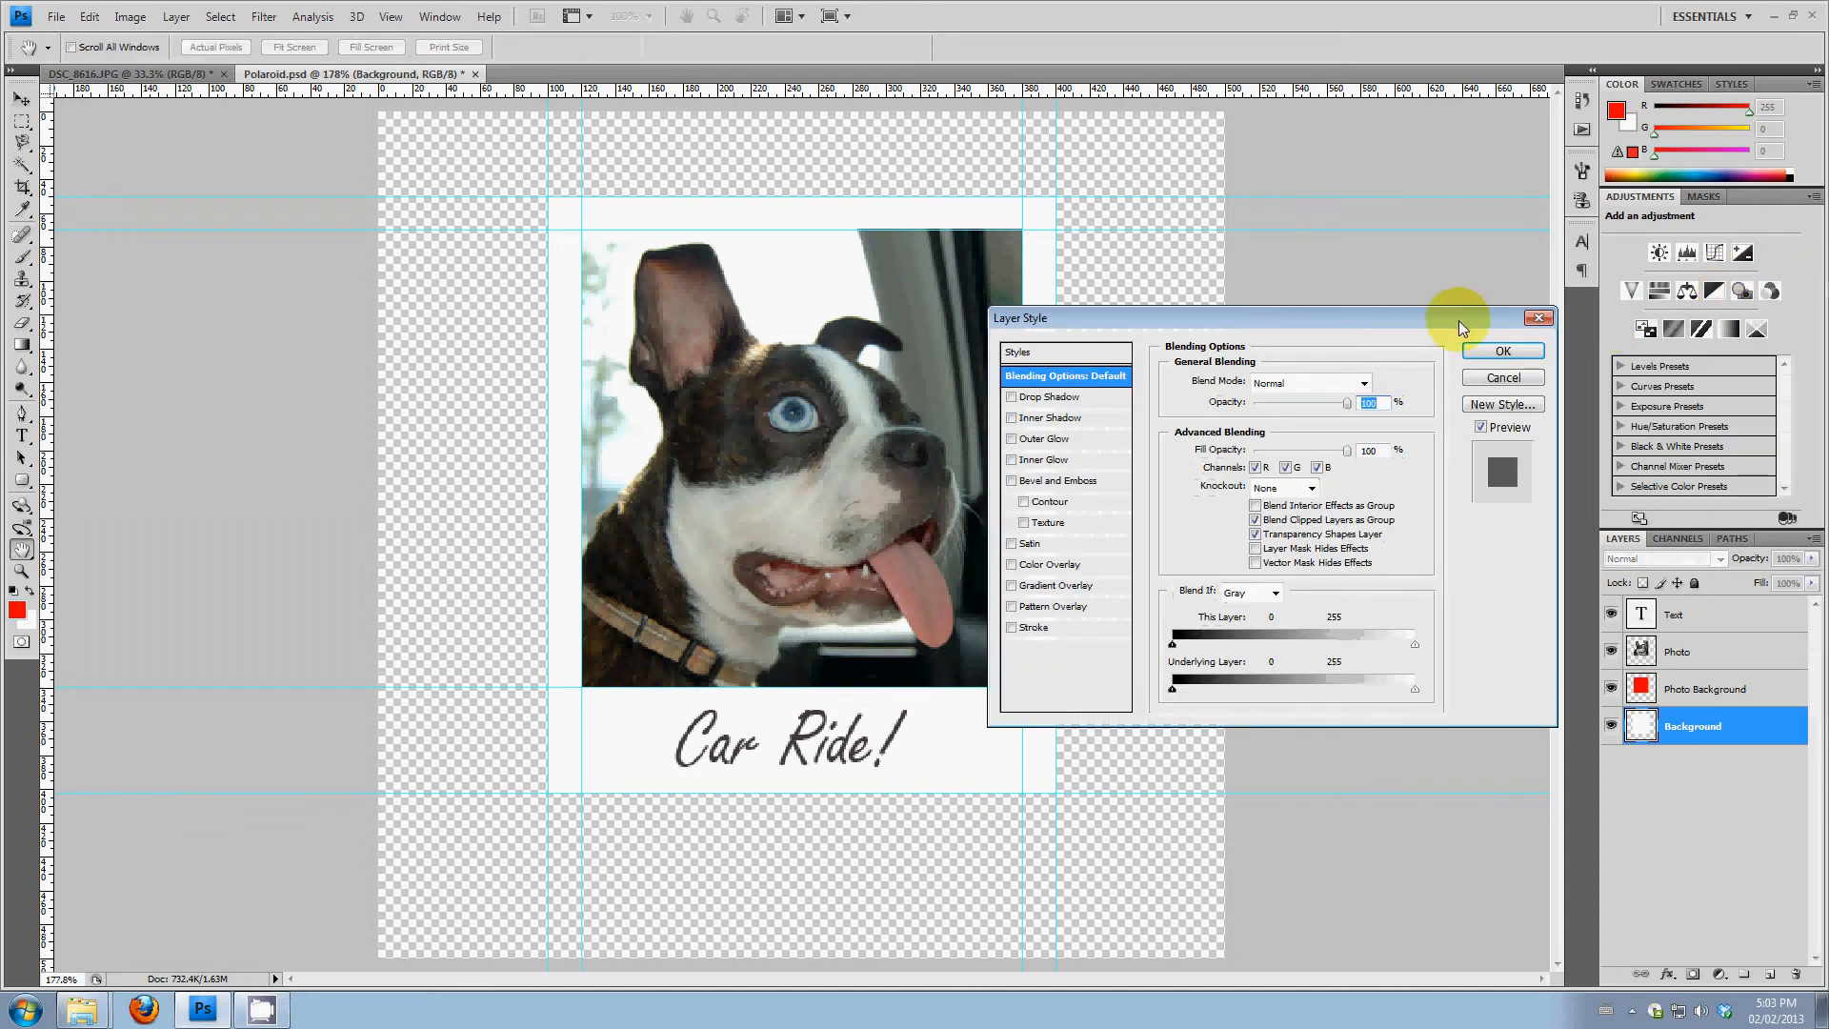
drag(1379, 324, 1527, 243)
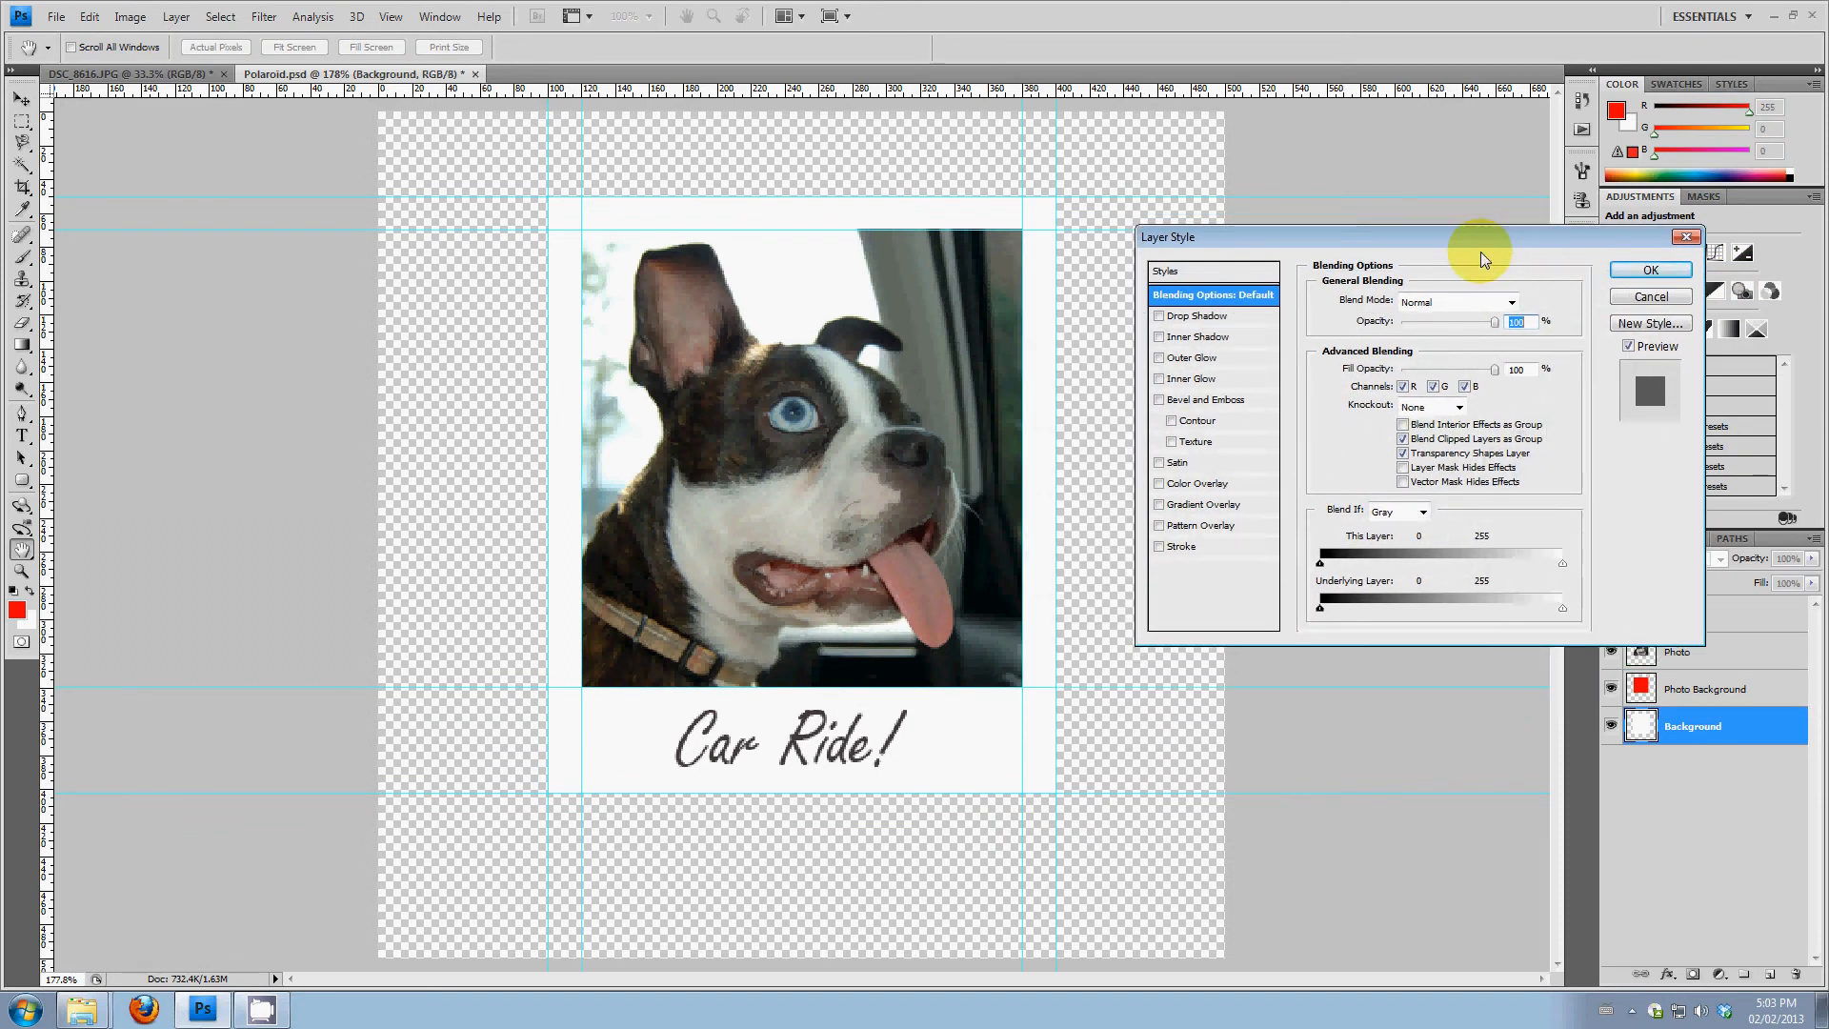
click(1160, 318)
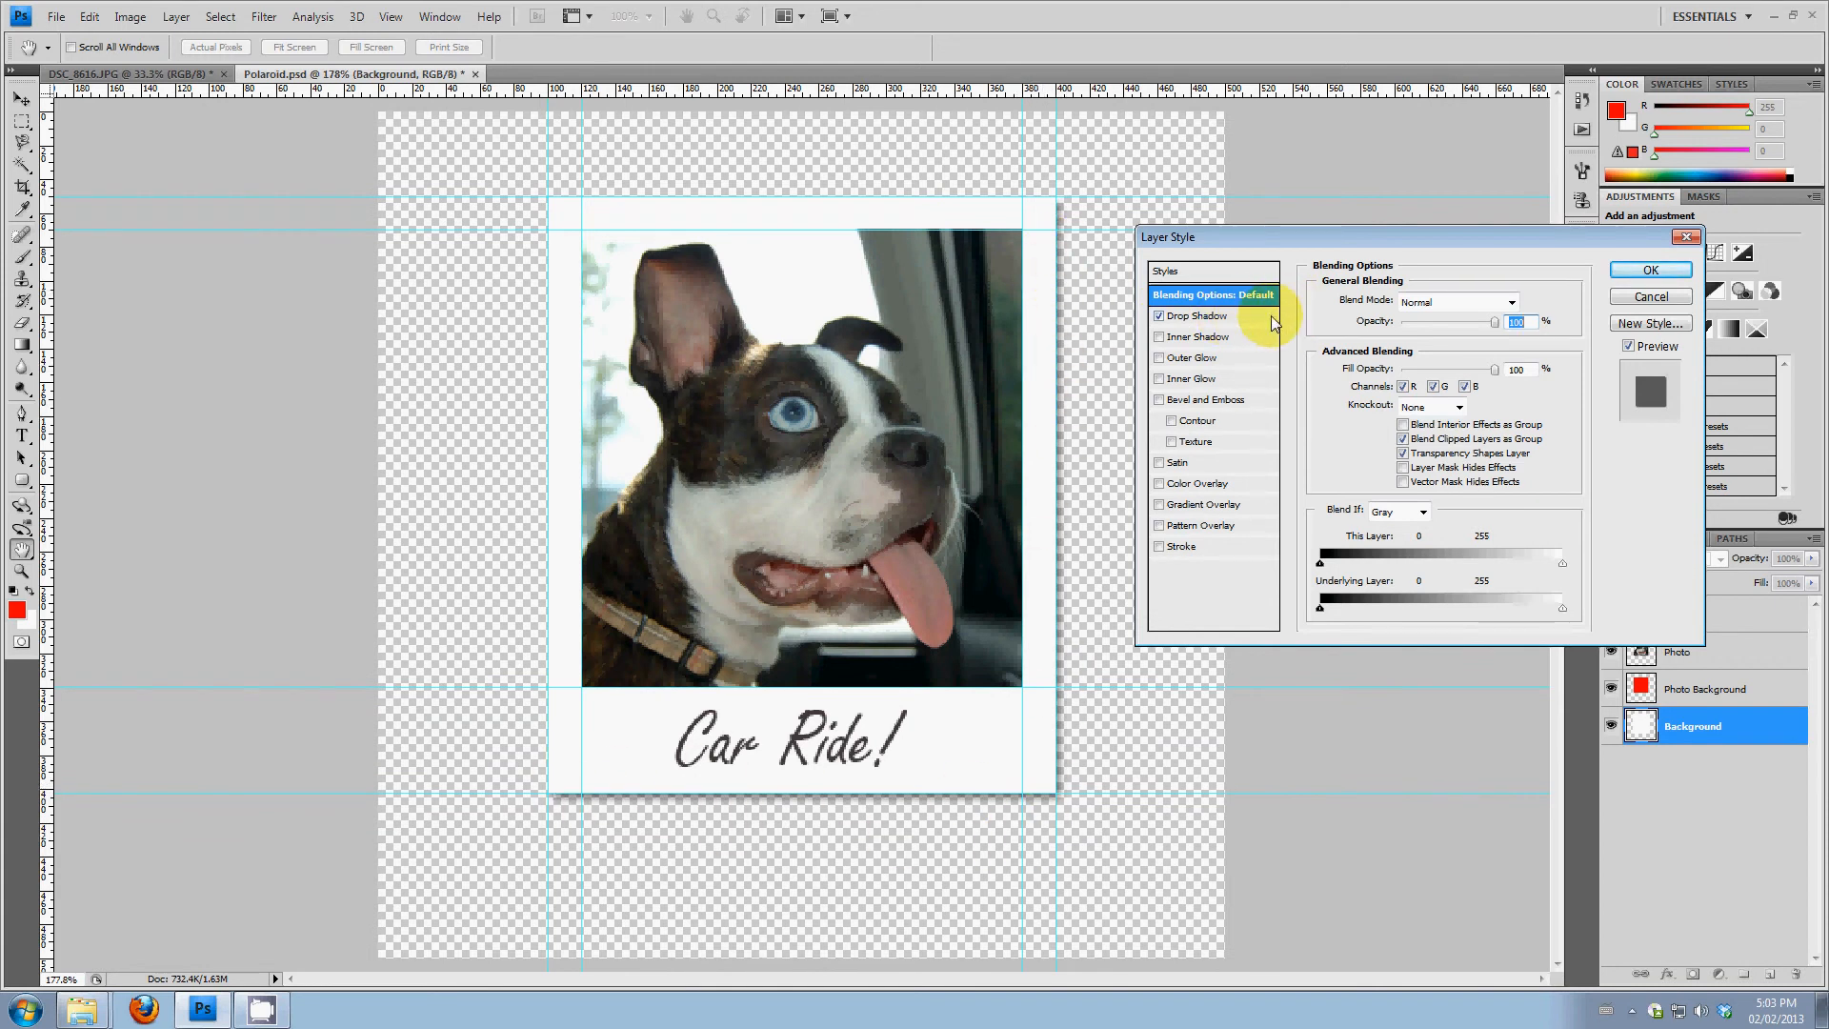
click(1200, 316)
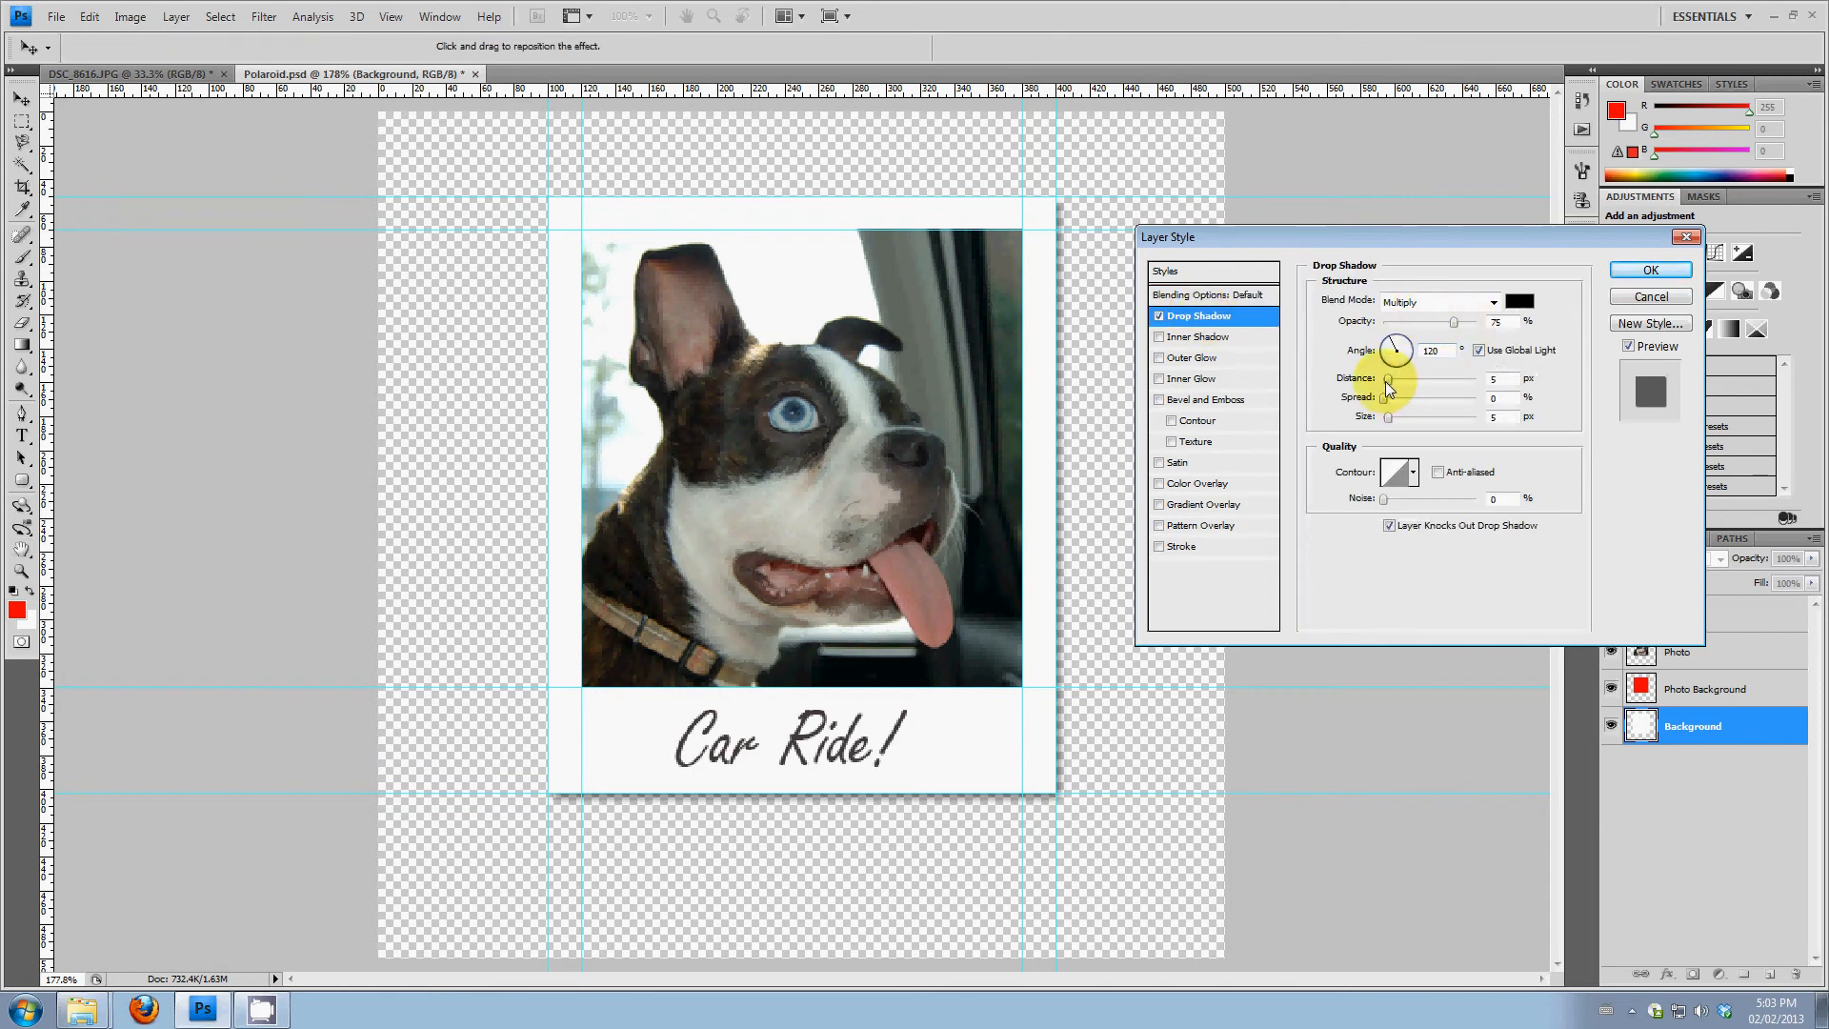
Set the drop shadow's distance to 1 px, increase its size slightly, and apply the layer style
drag(1388, 382, 1383, 380)
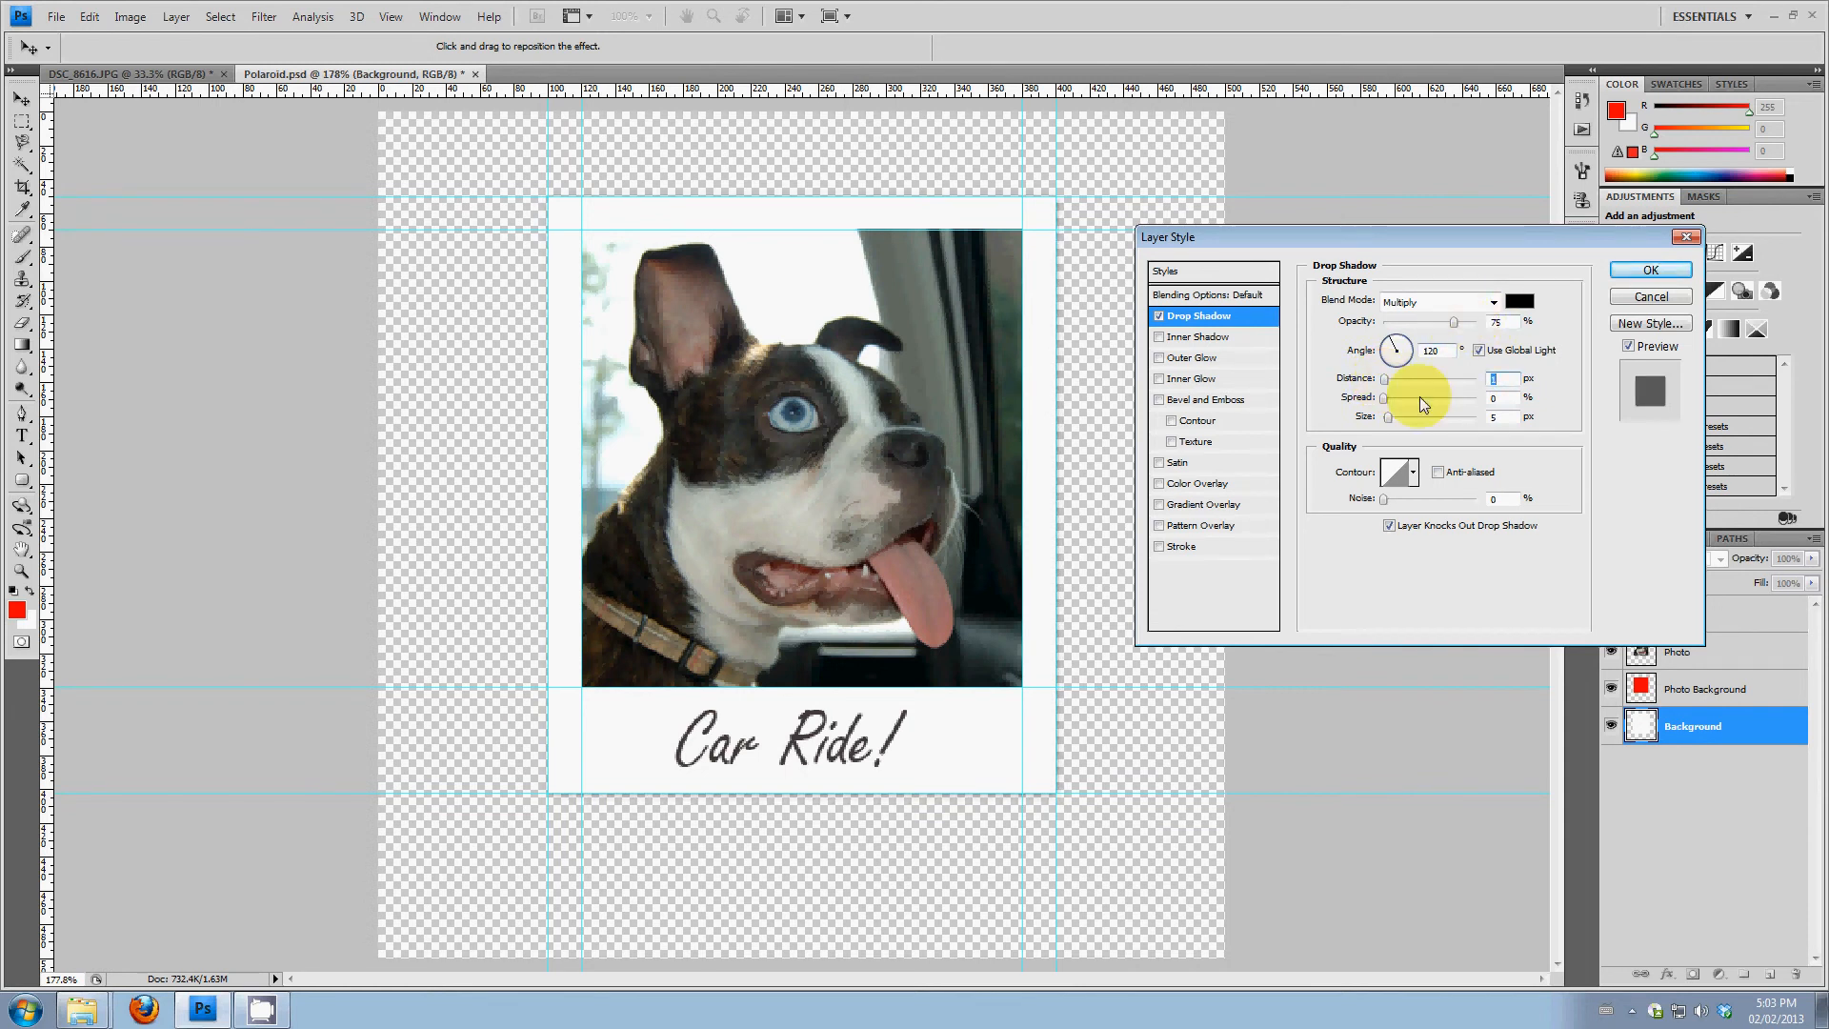
drag(1387, 417, 1393, 419)
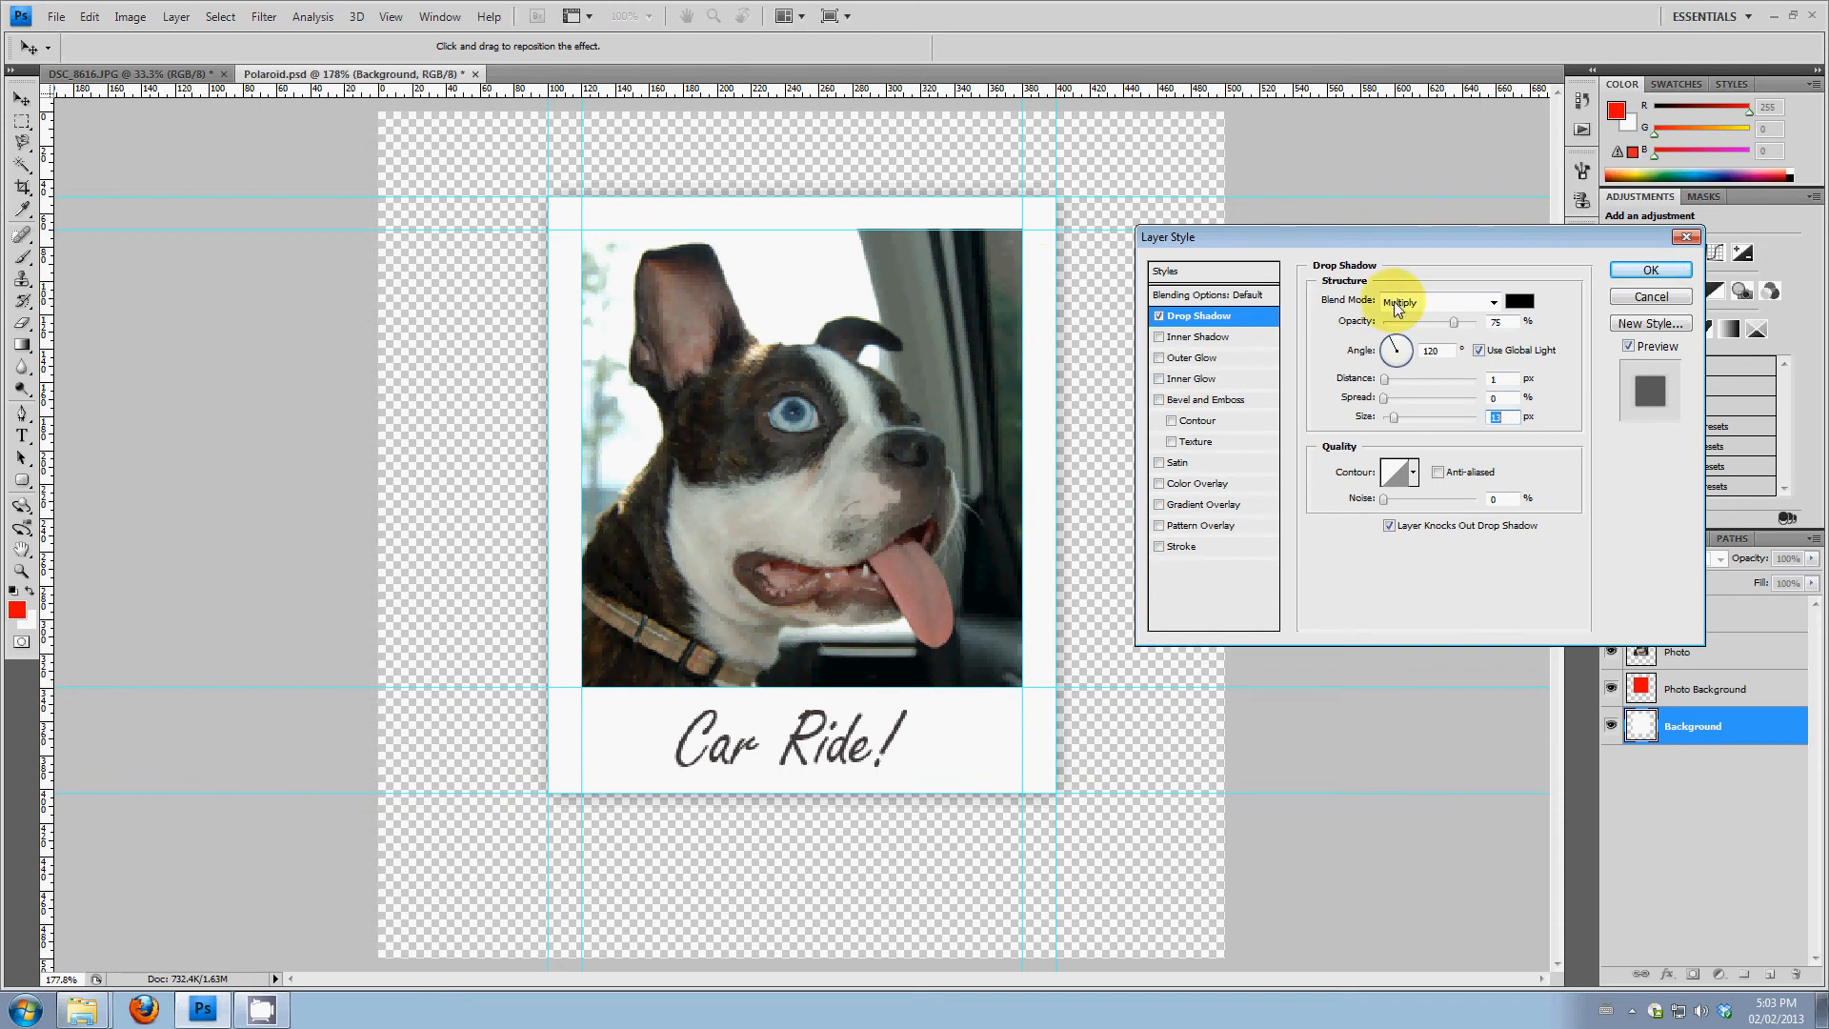
click(1653, 271)
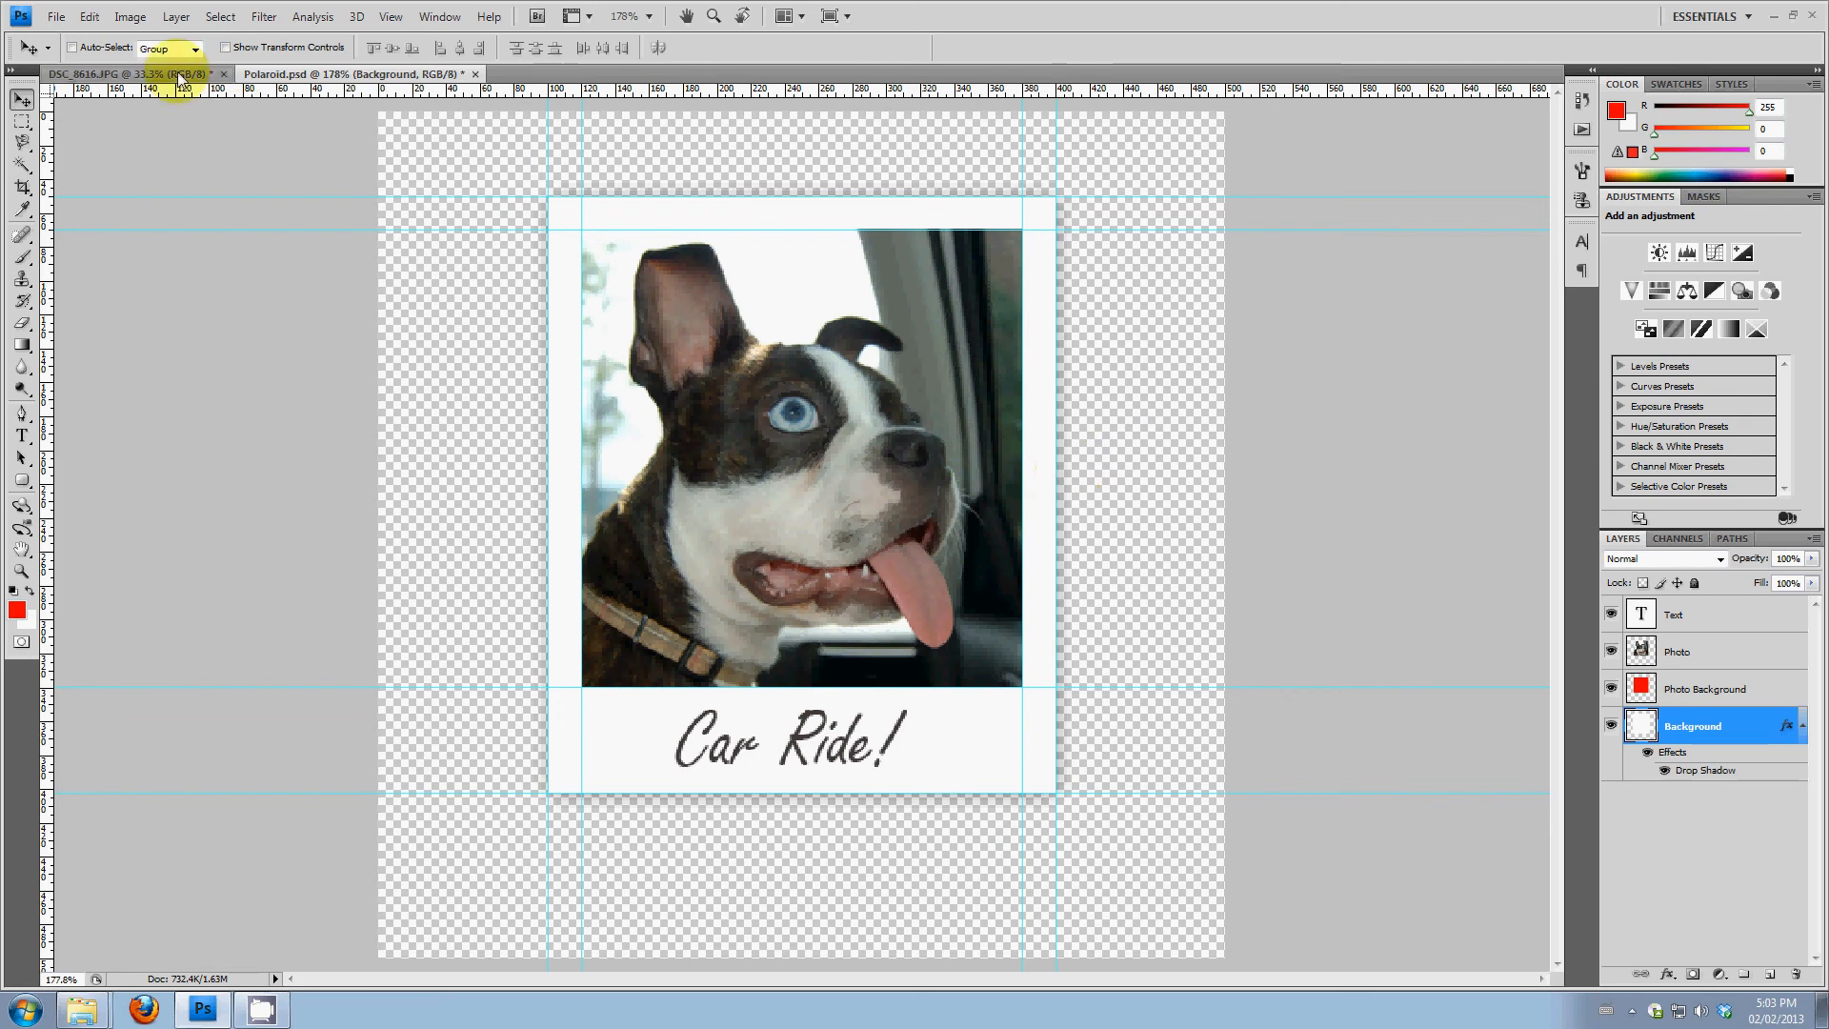
Save the document and export a web copy as a transparent PNG-24 named Polaroid in the Polaroid folder
click(56, 17)
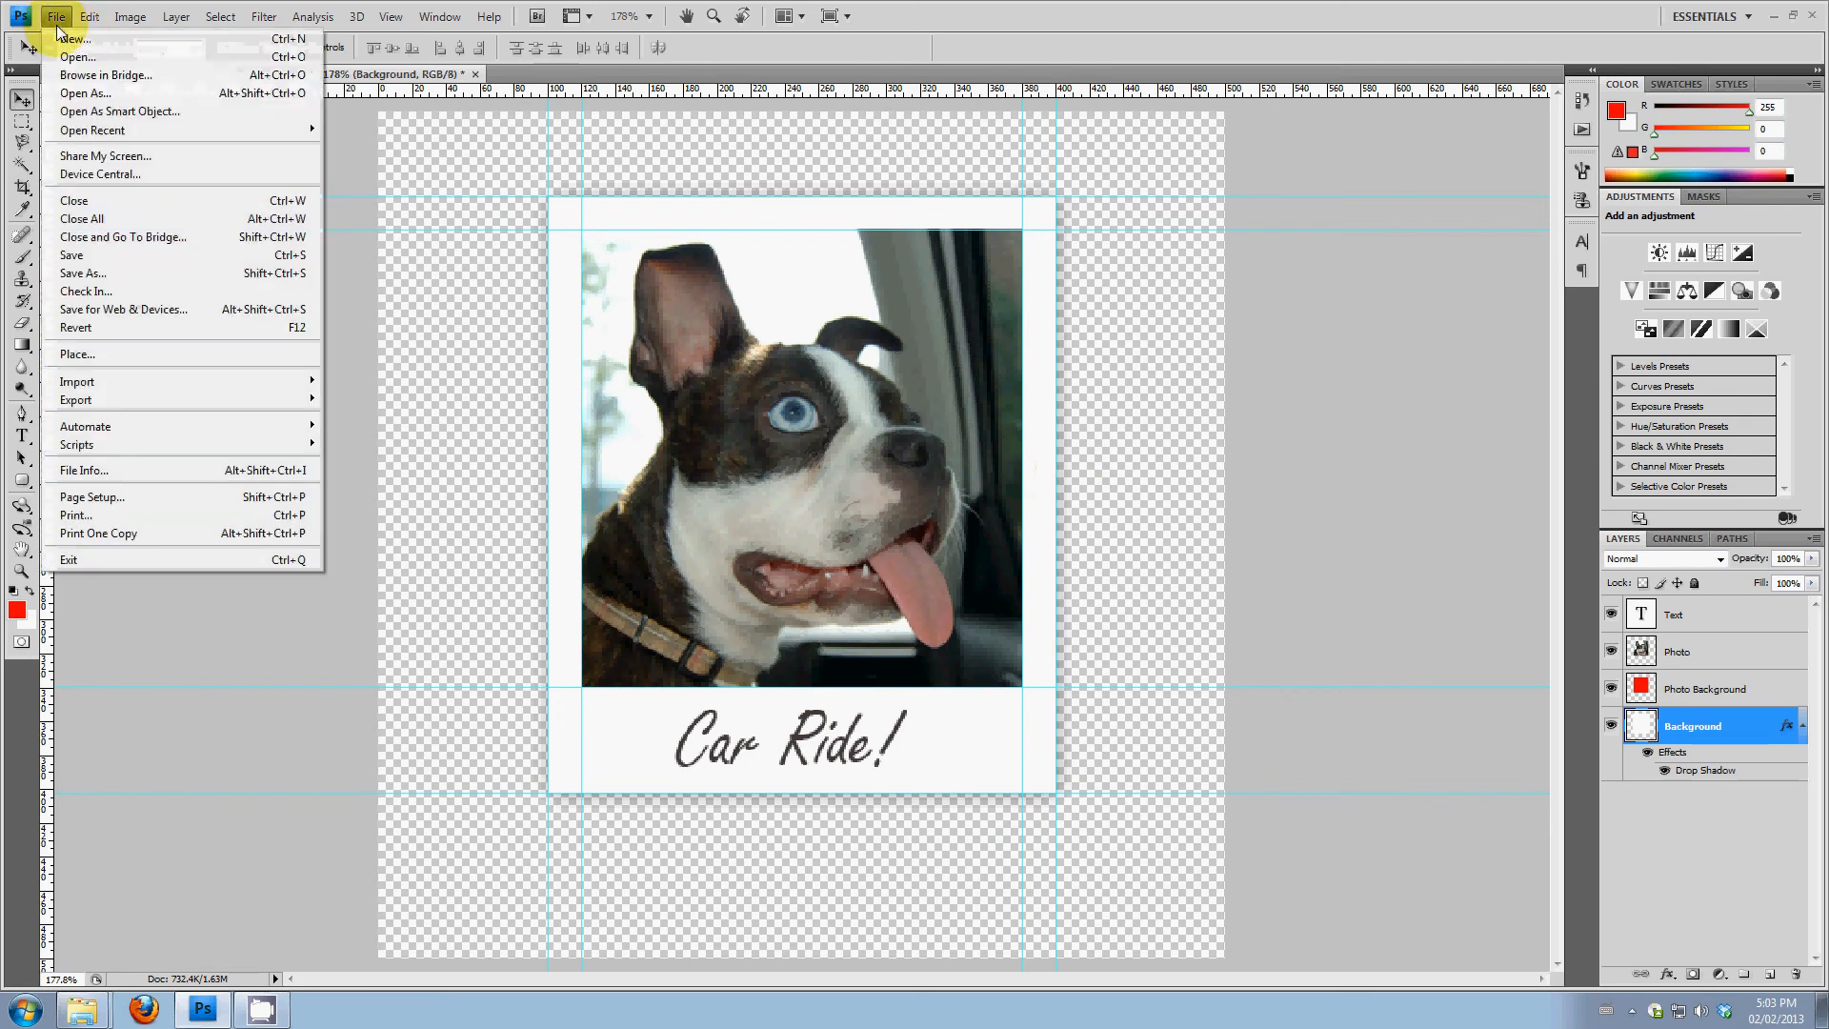
click(106, 255)
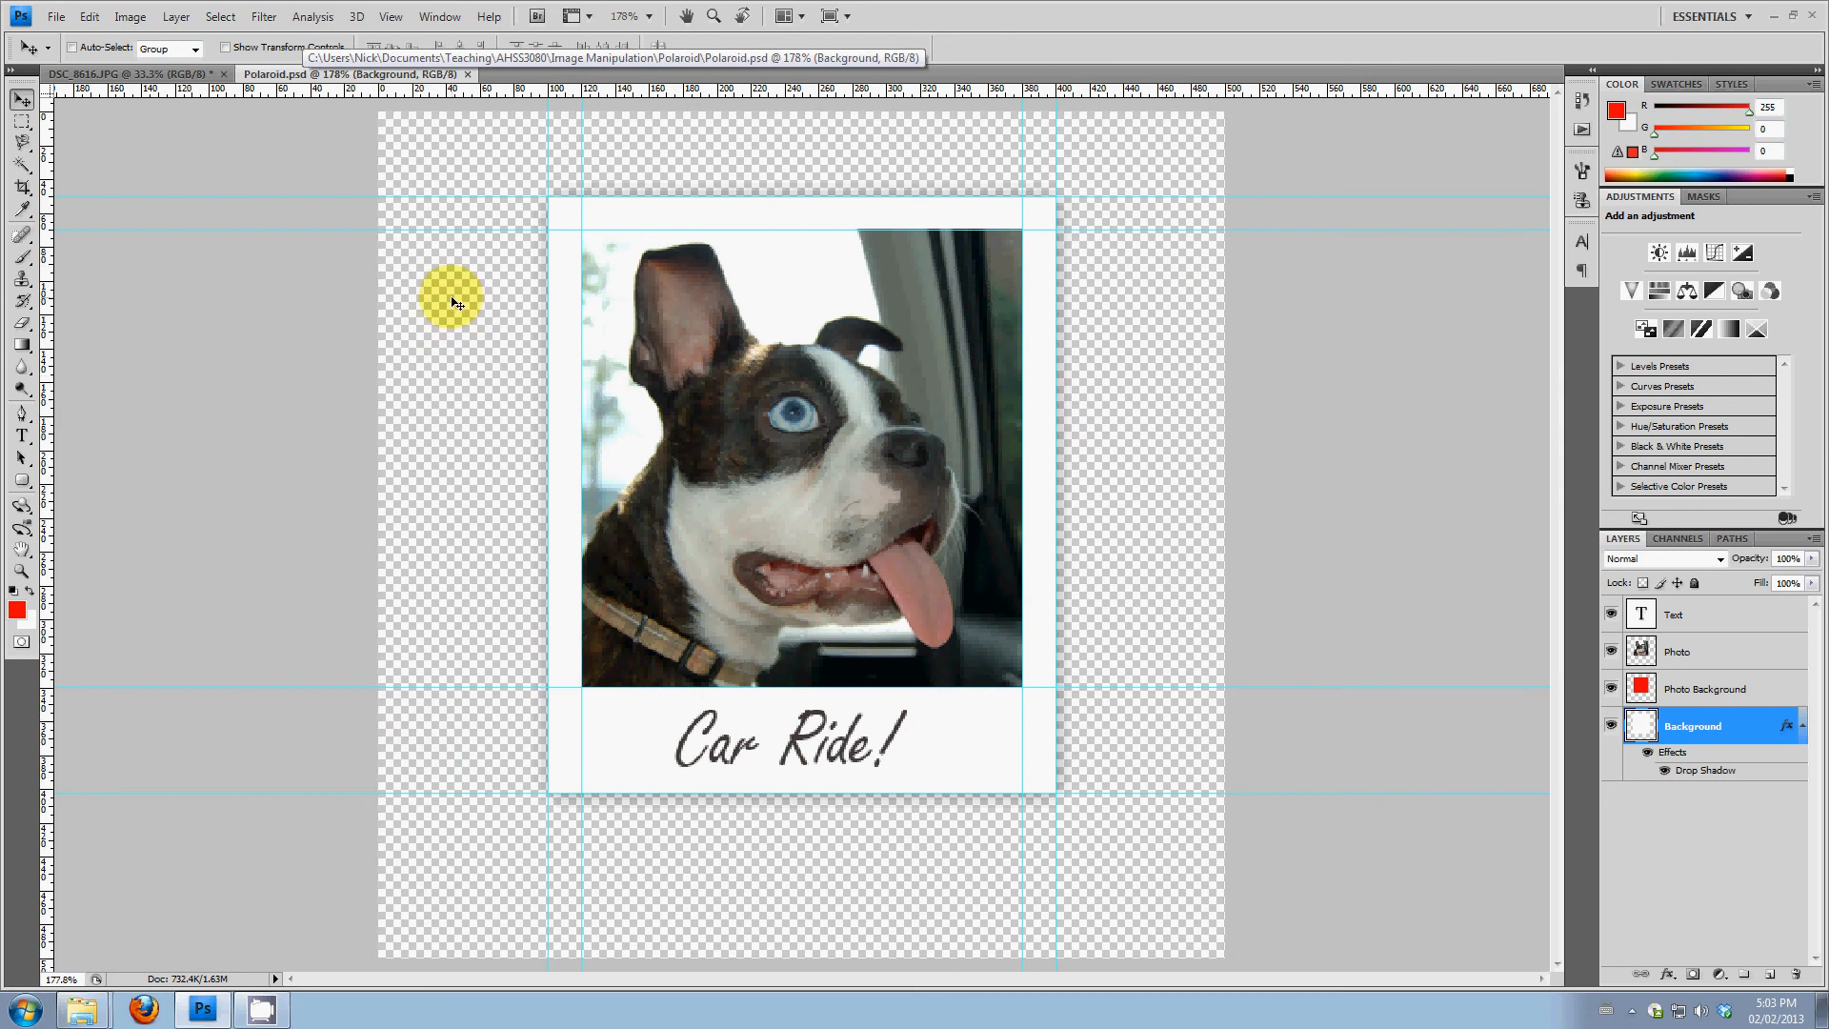
click(57, 16)
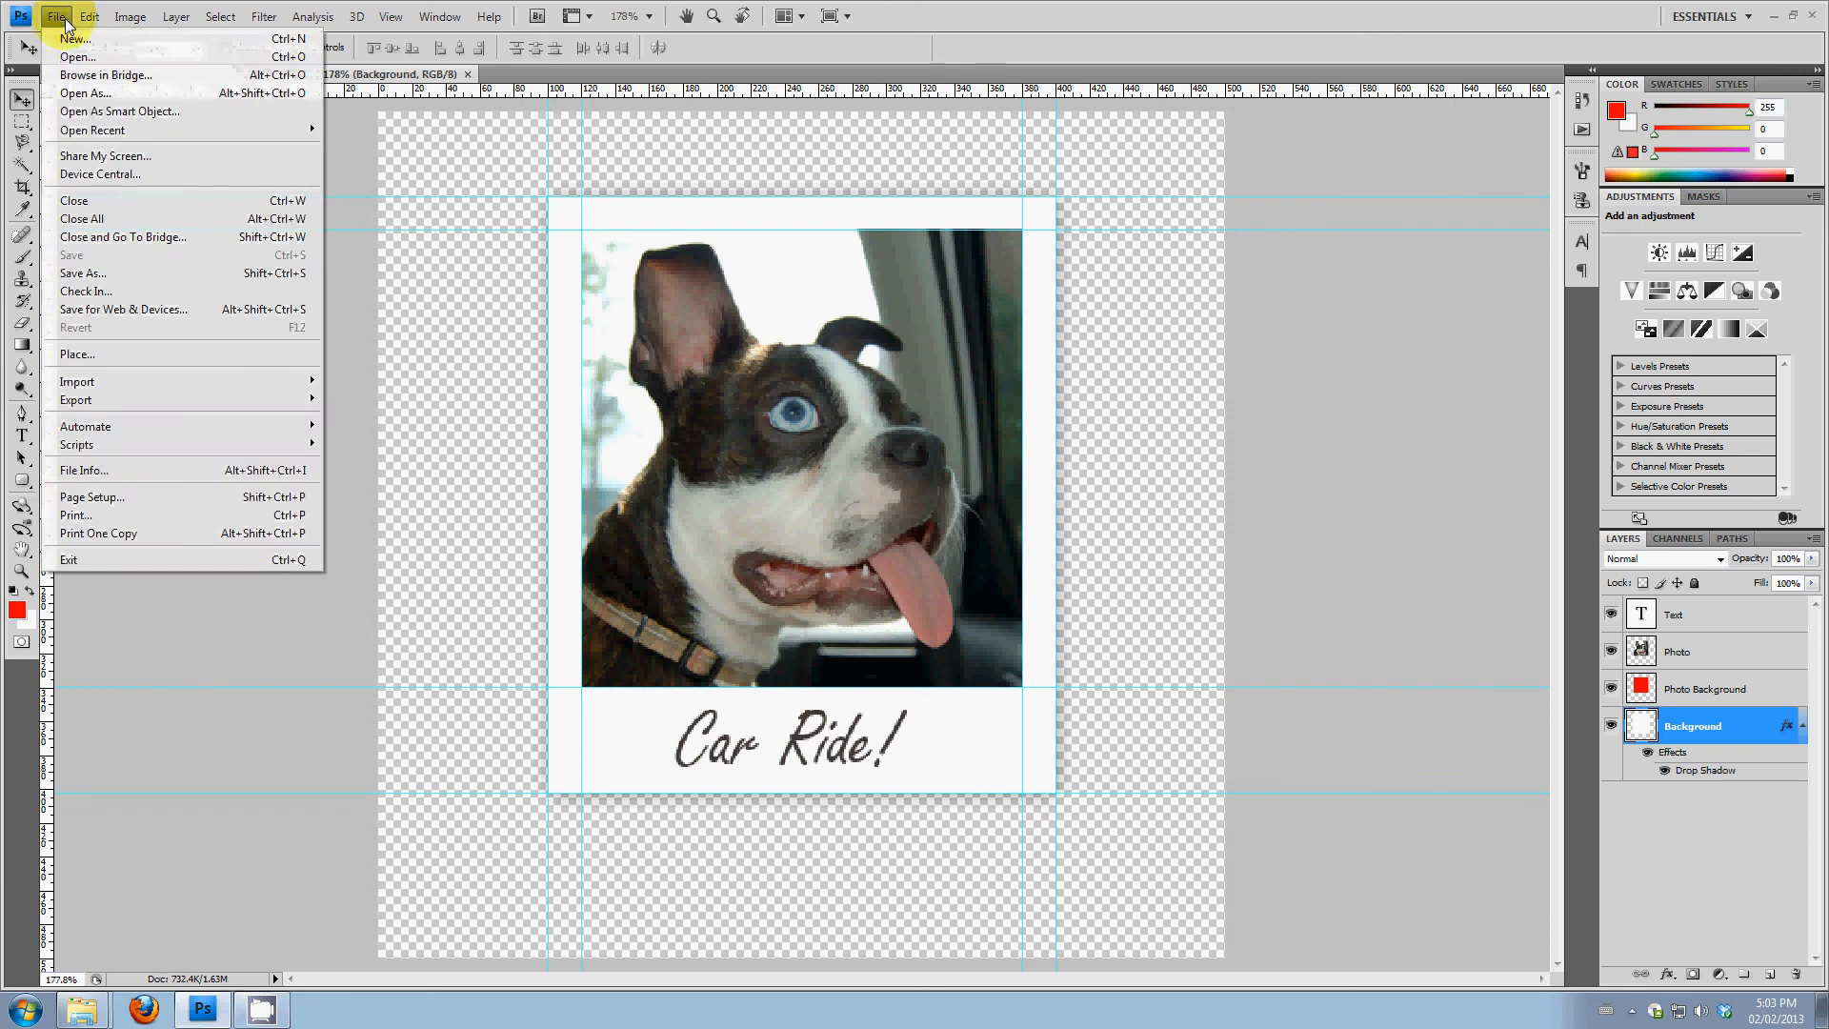
click(113, 312)
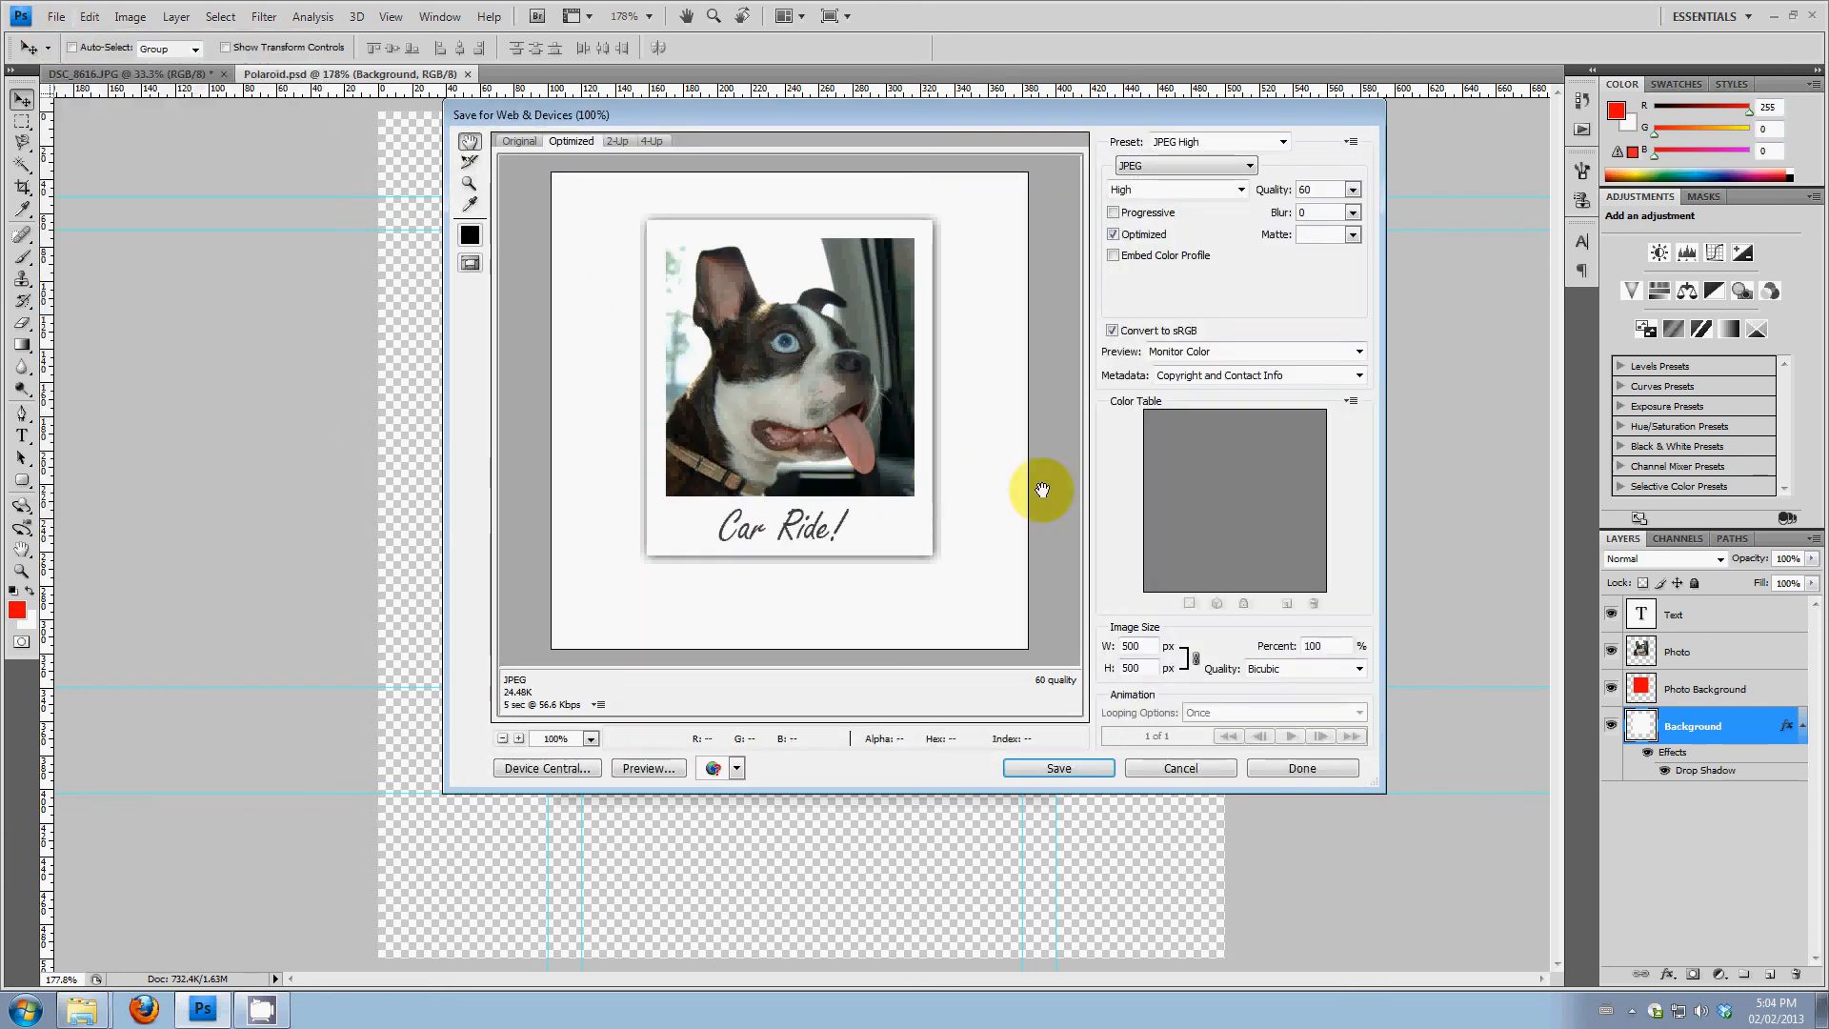
click(1222, 163)
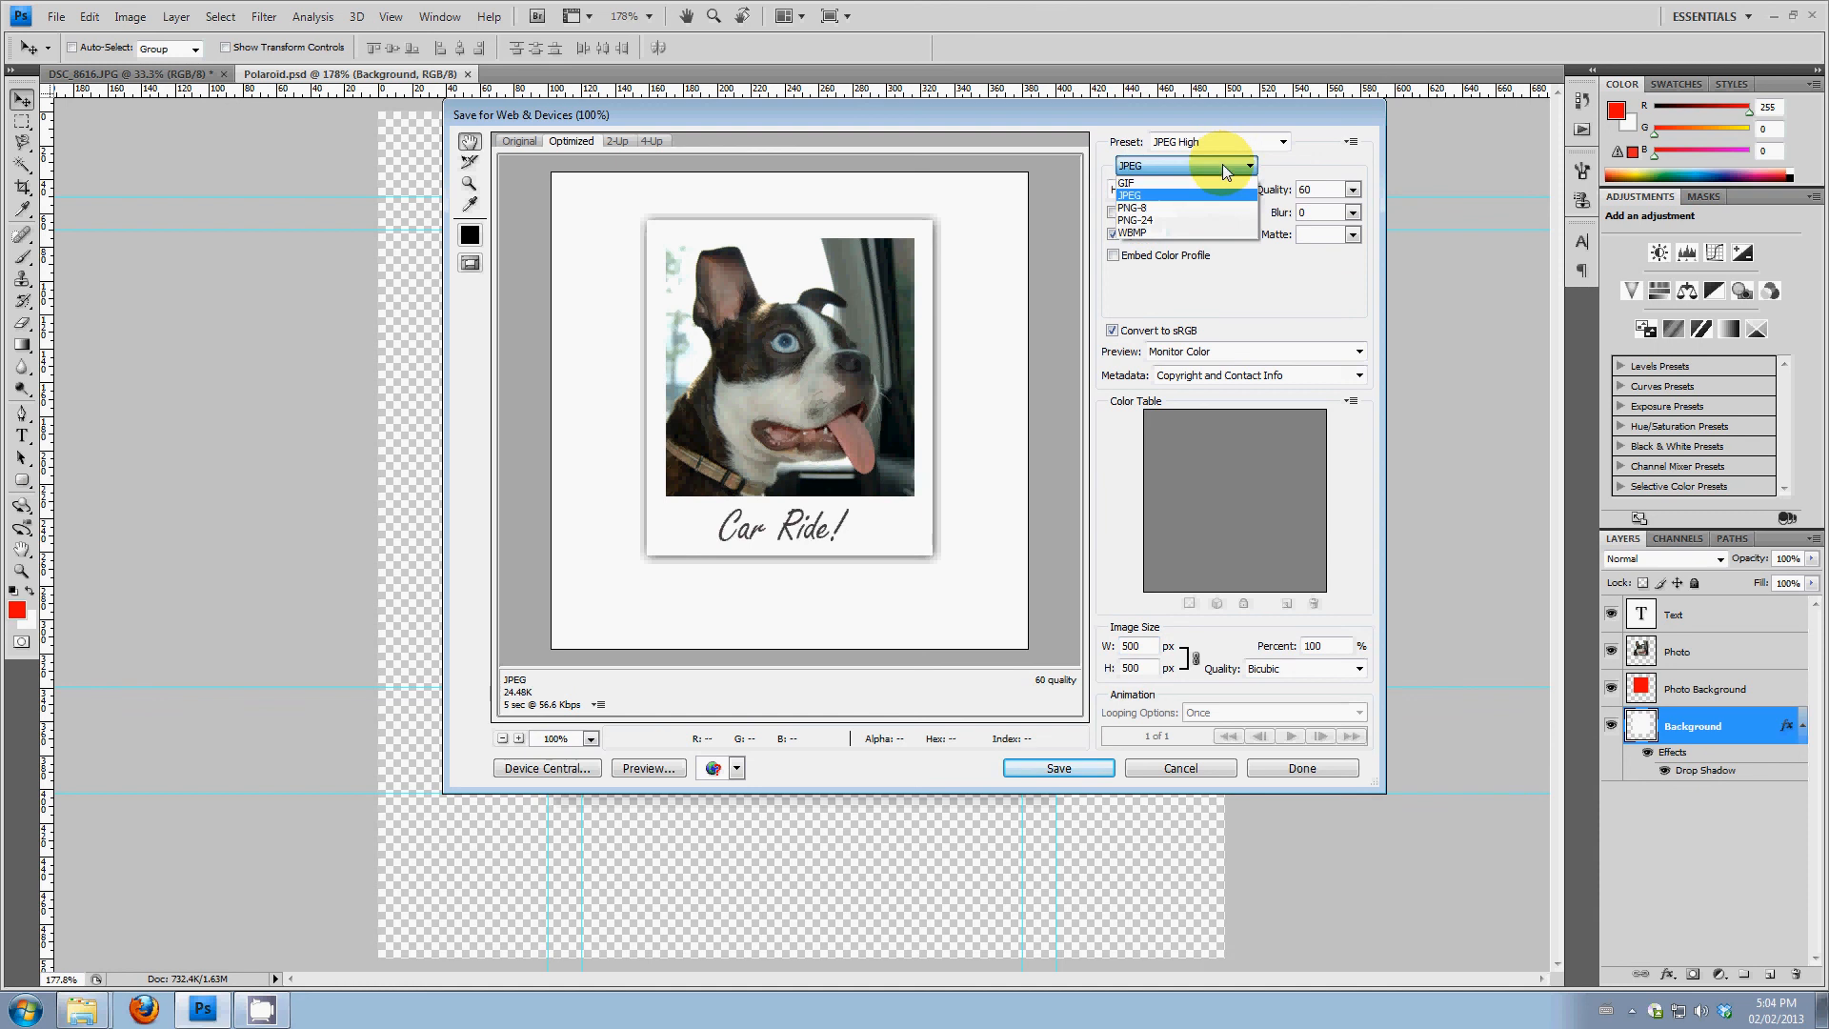
click(1144, 218)
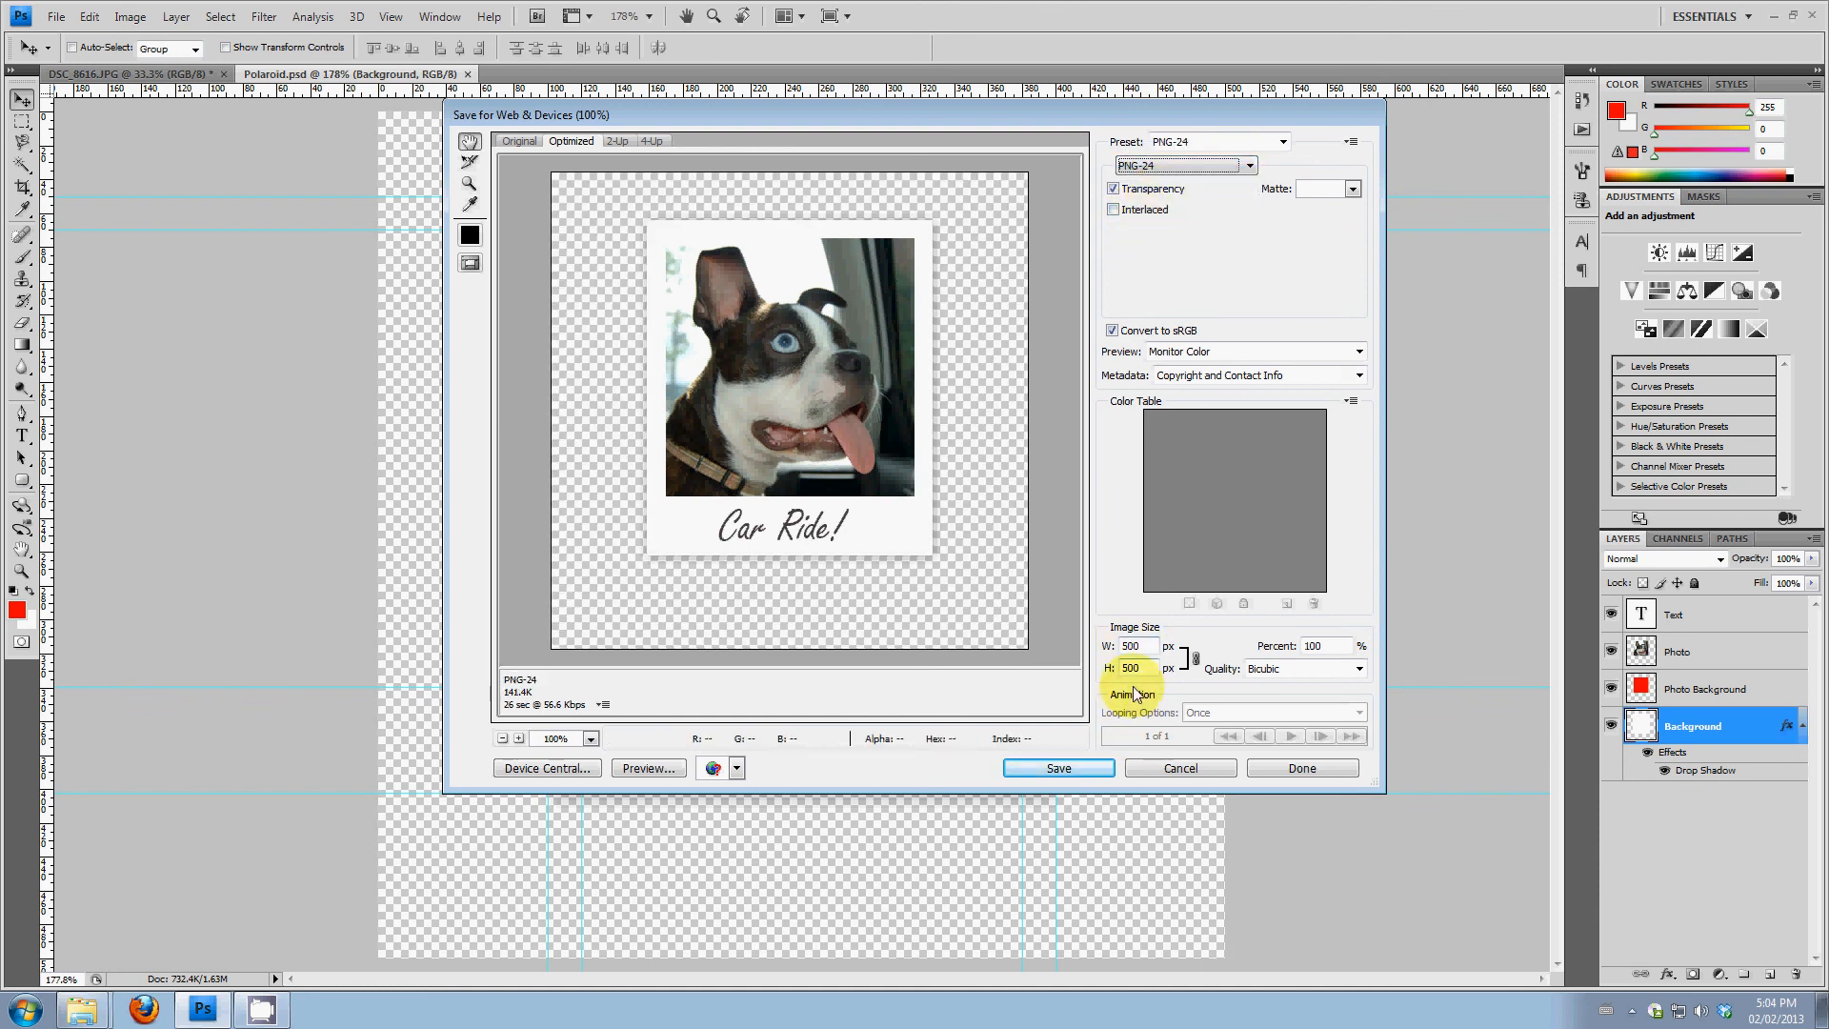
click(1086, 770)
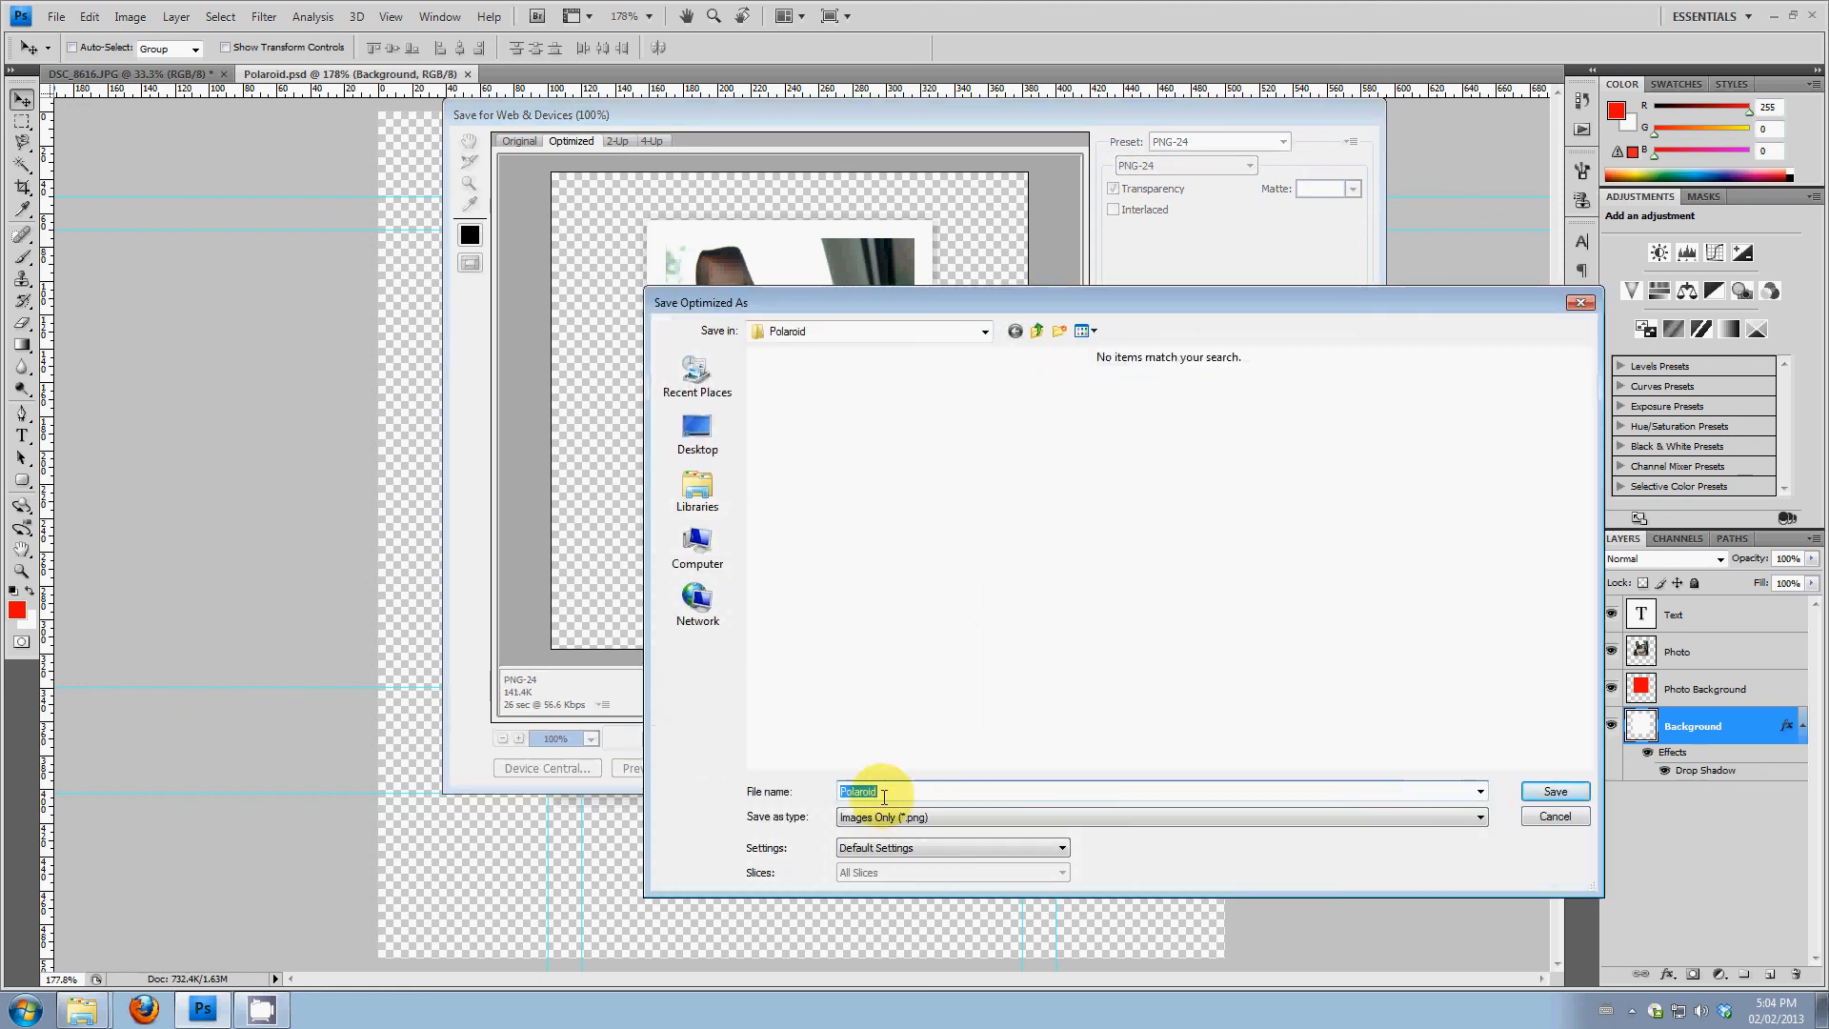
click(1577, 800)
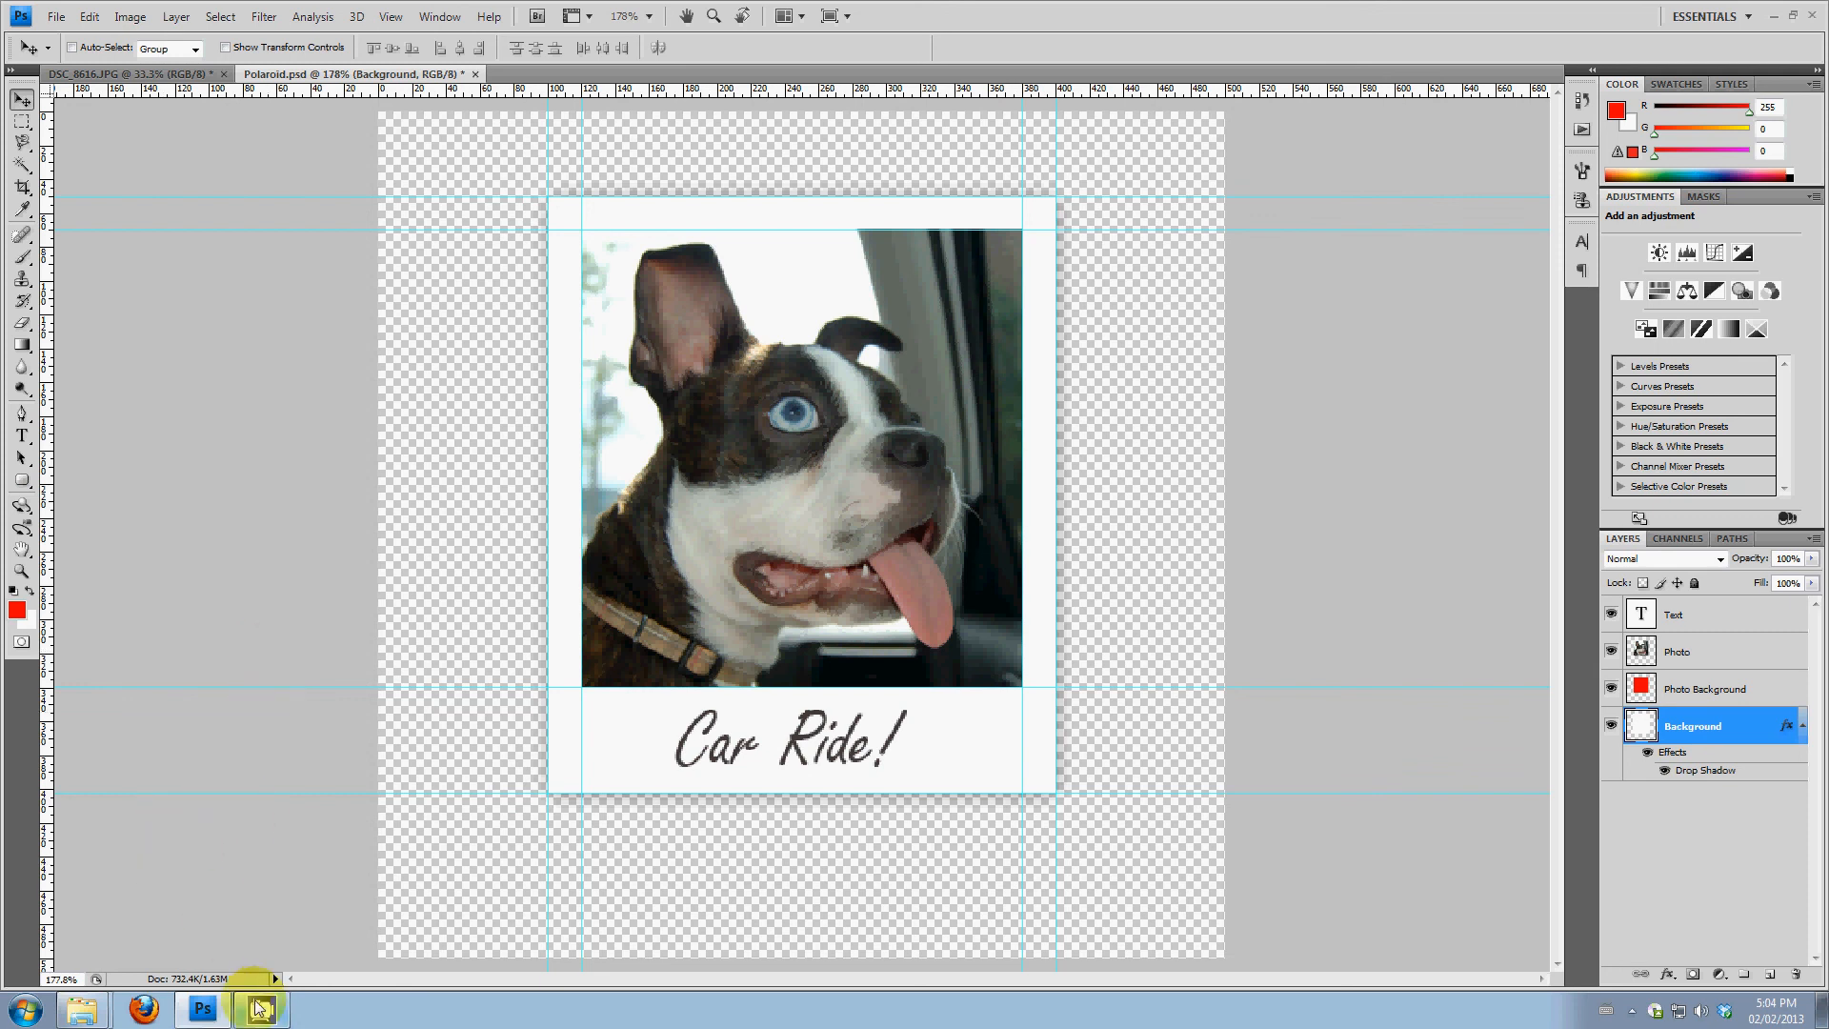
click(259, 1015)
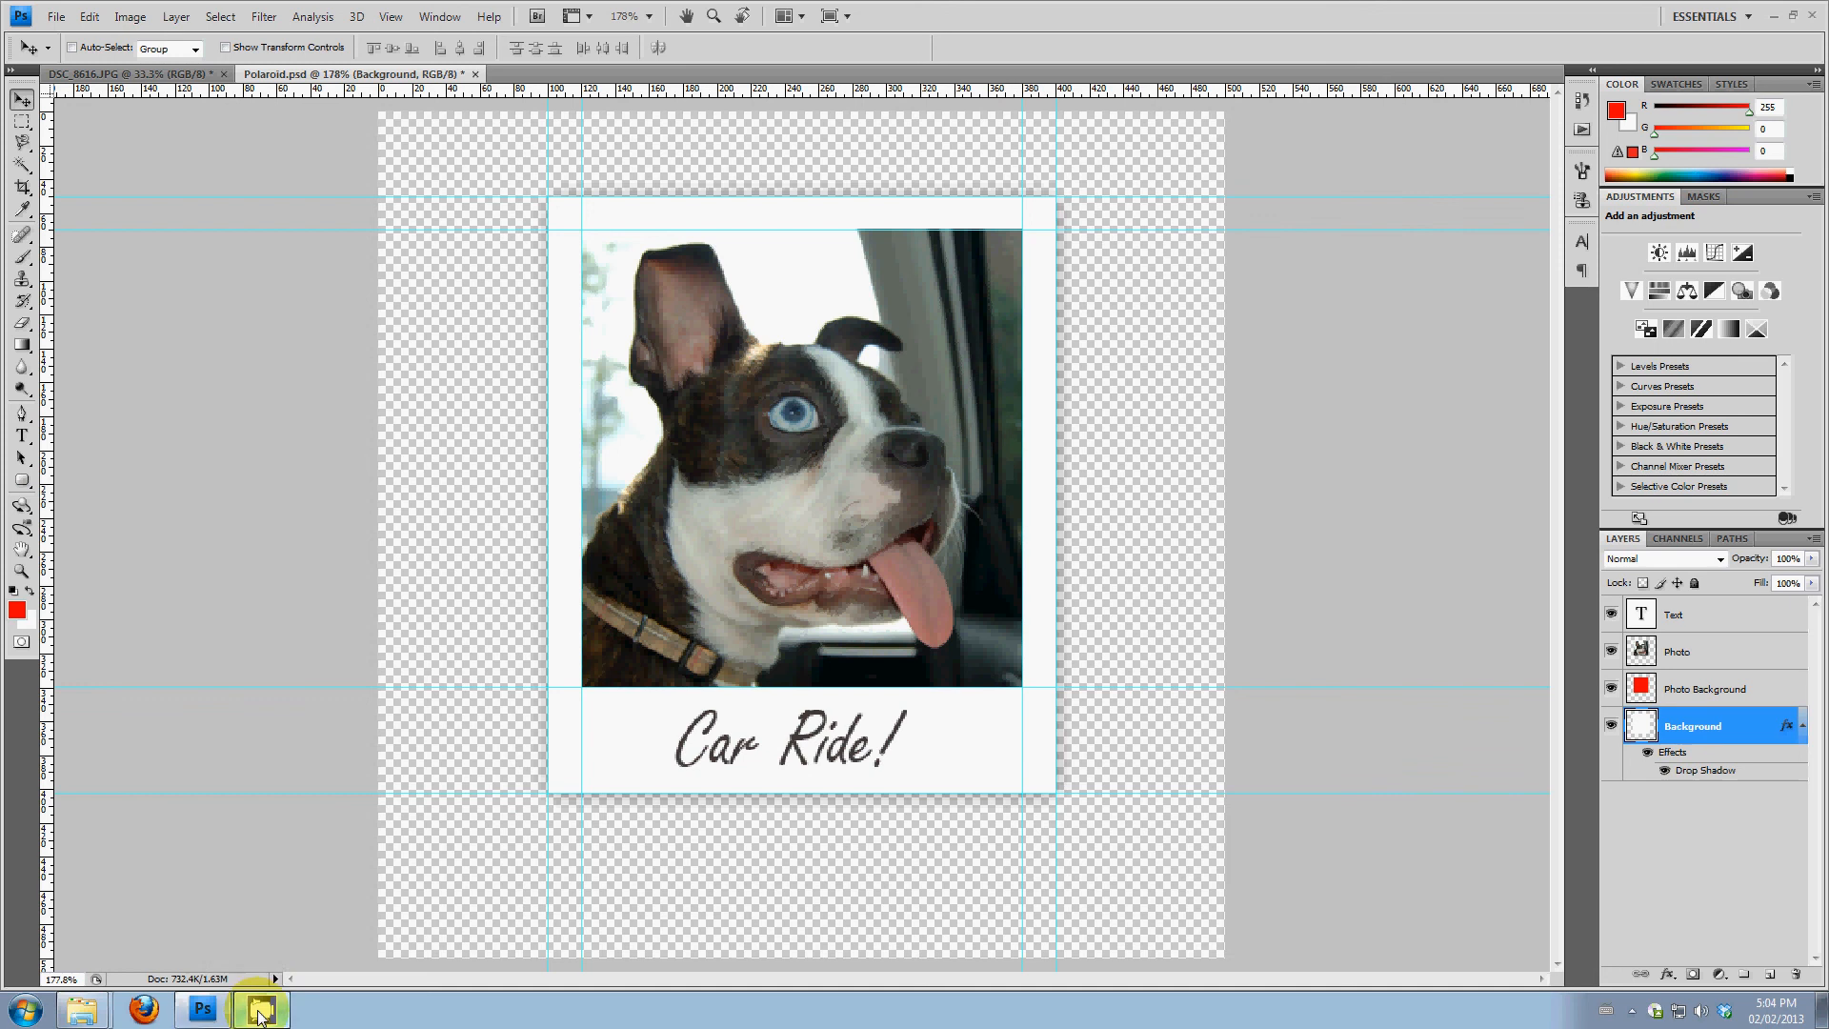
click(1632, 1010)
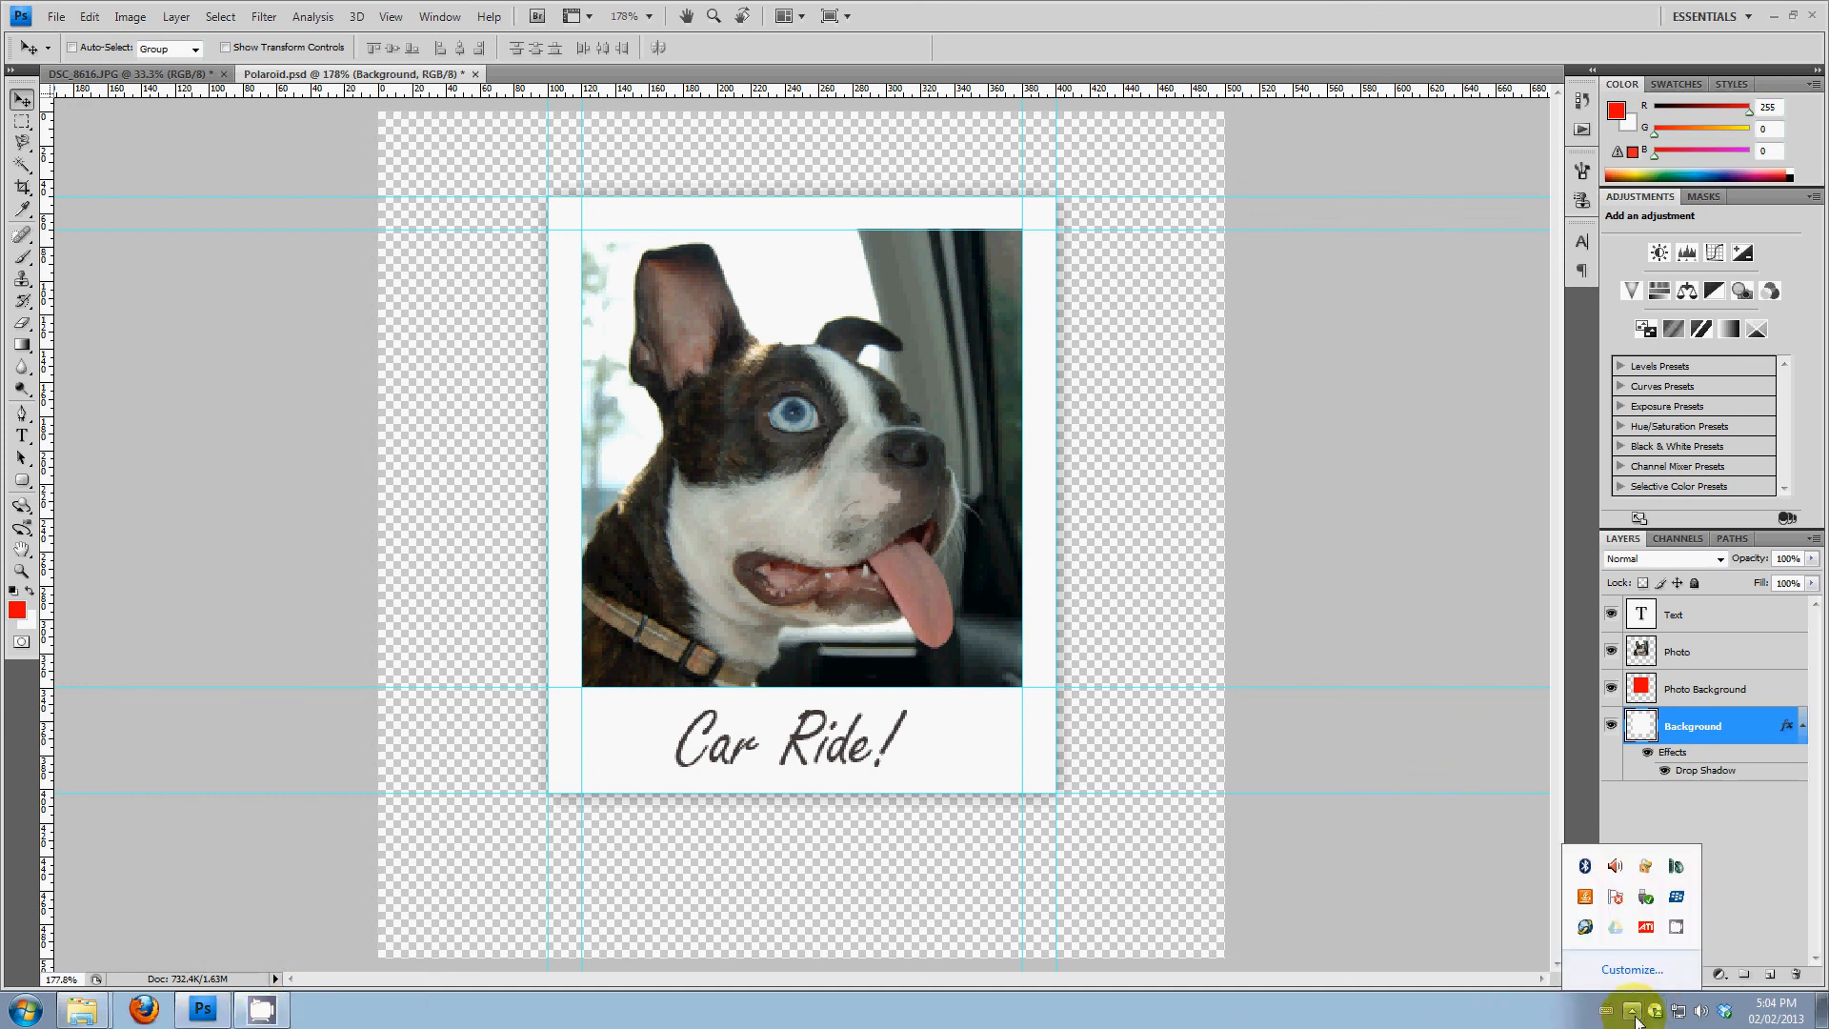
click(1673, 929)
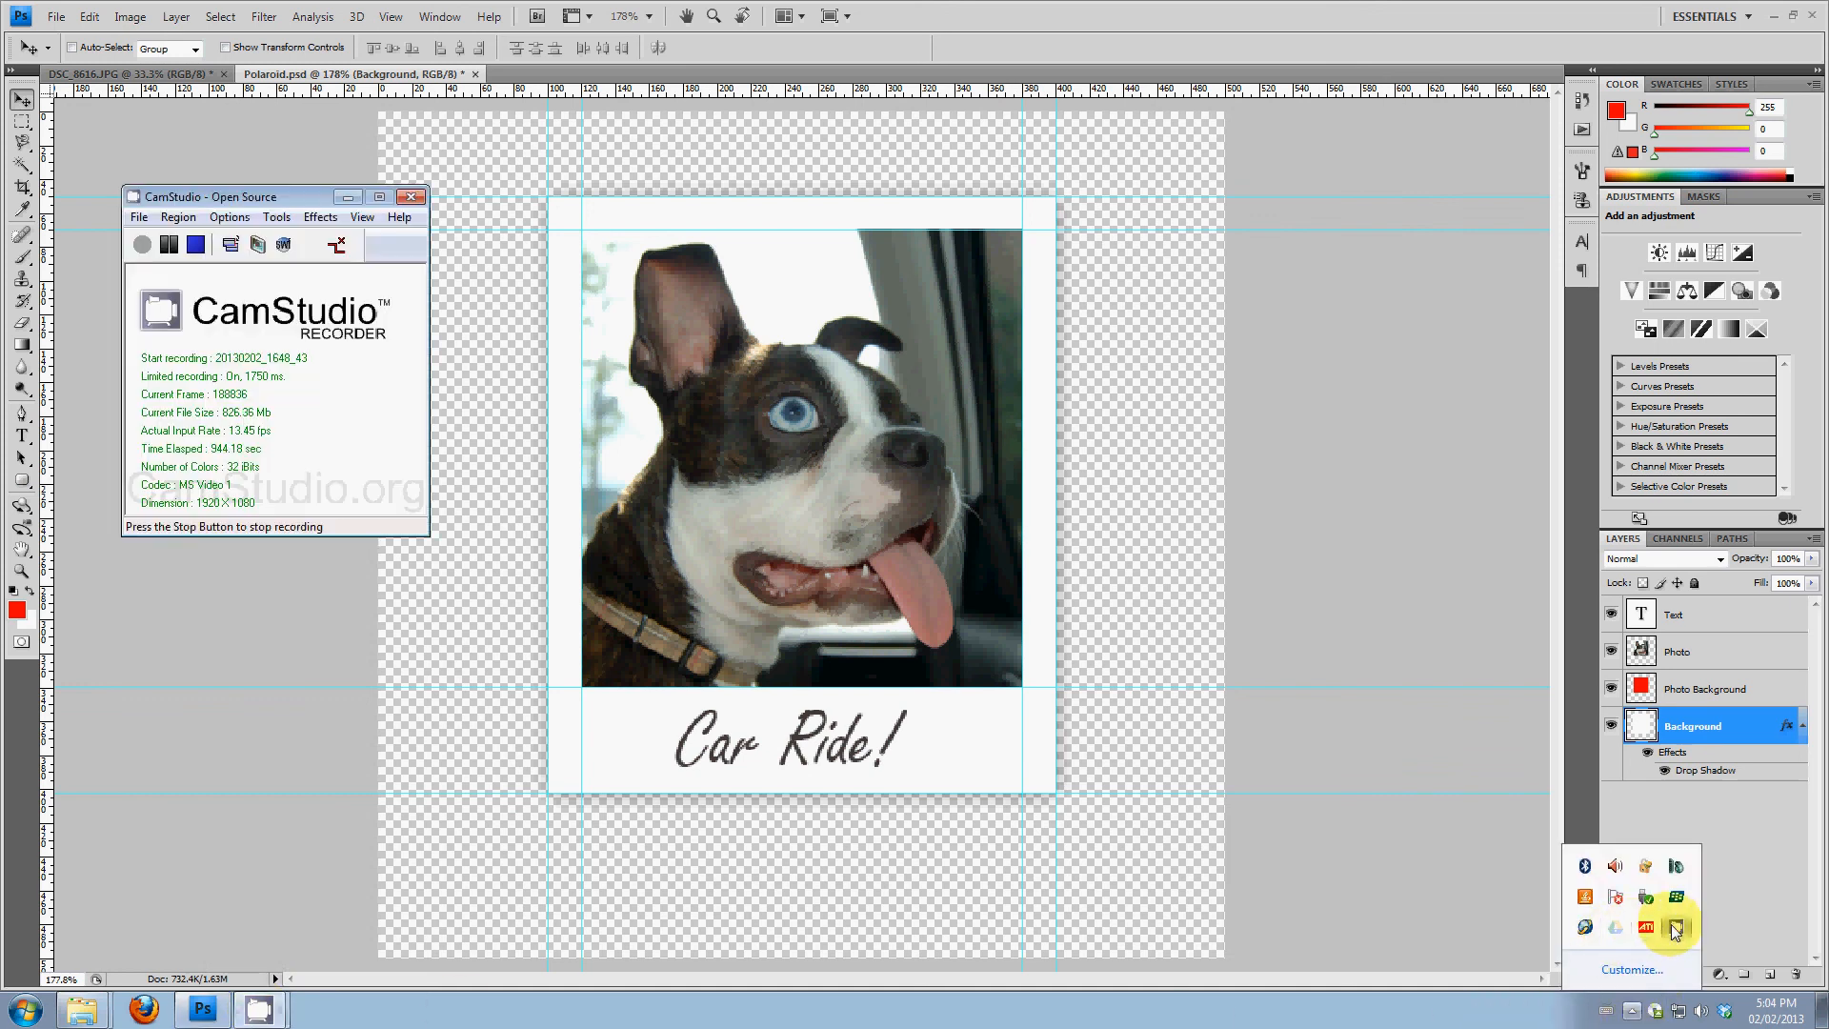